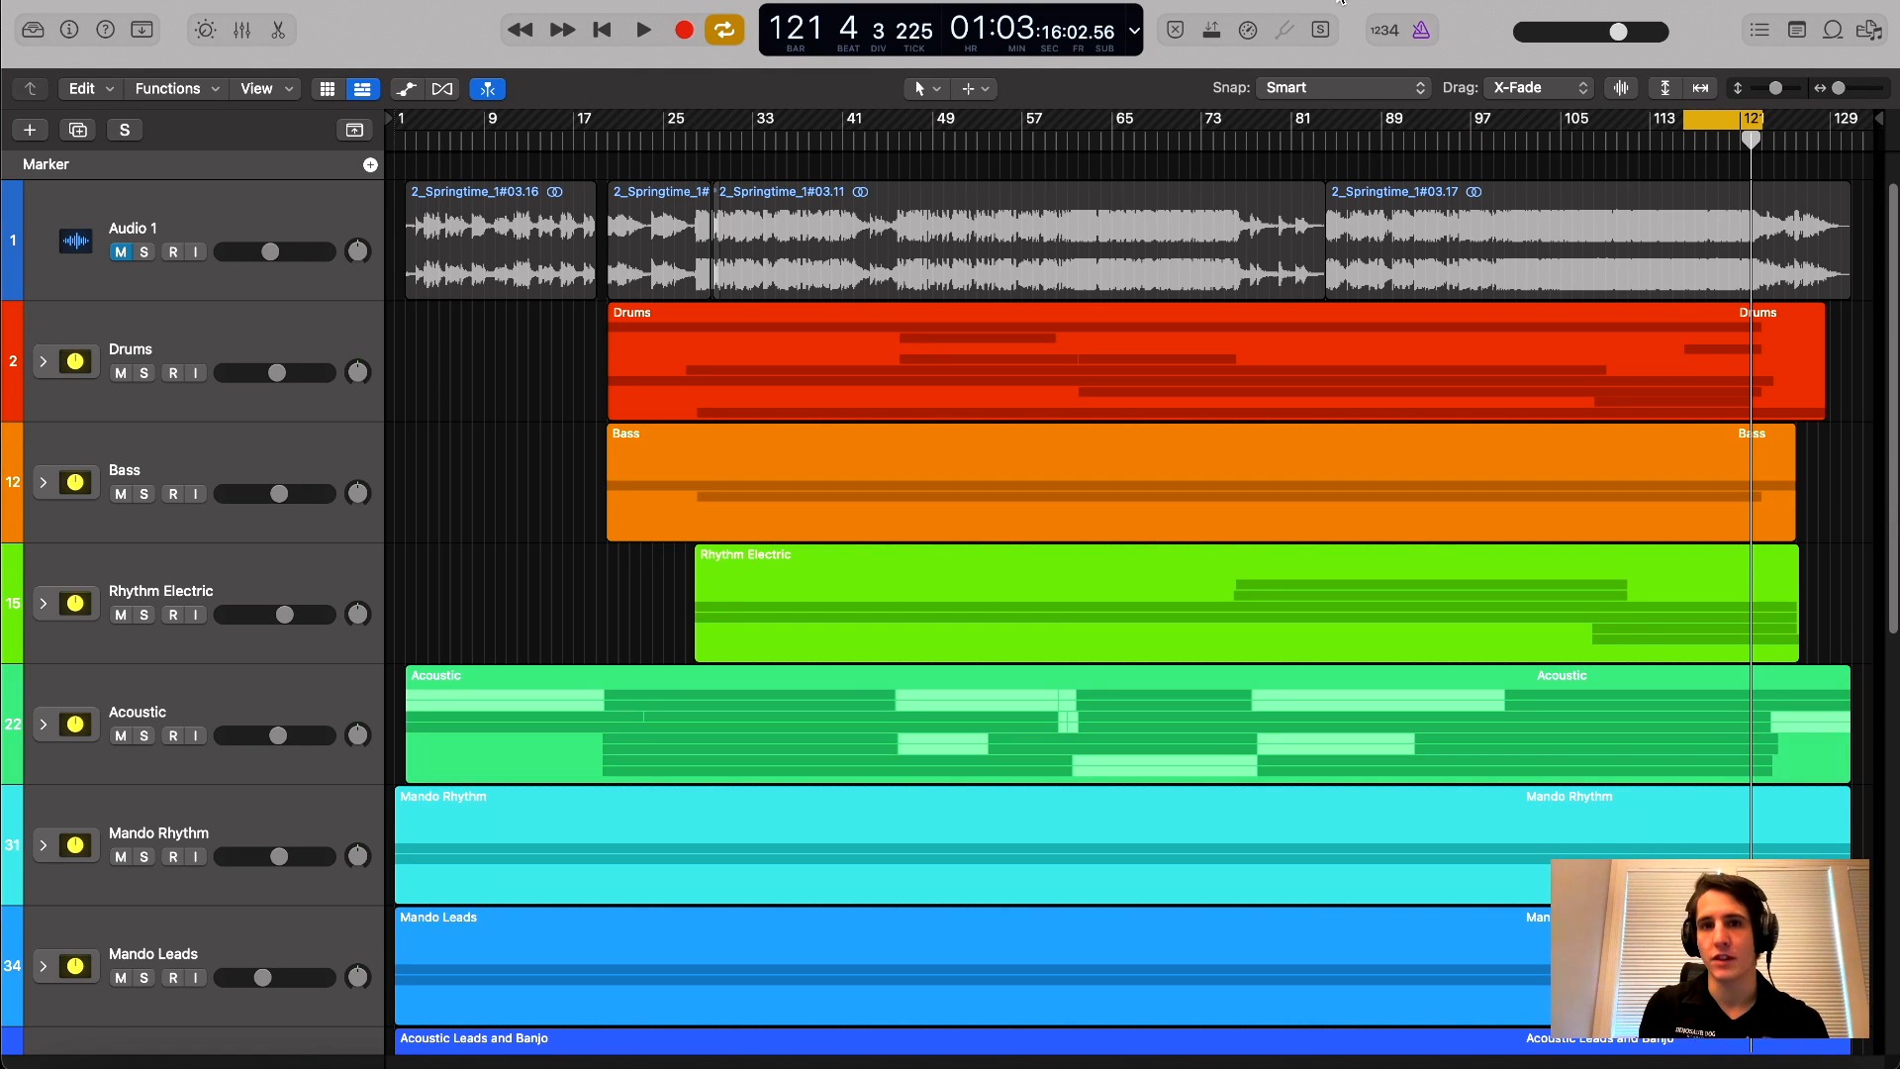
click(432, 0)
click(384, 4)
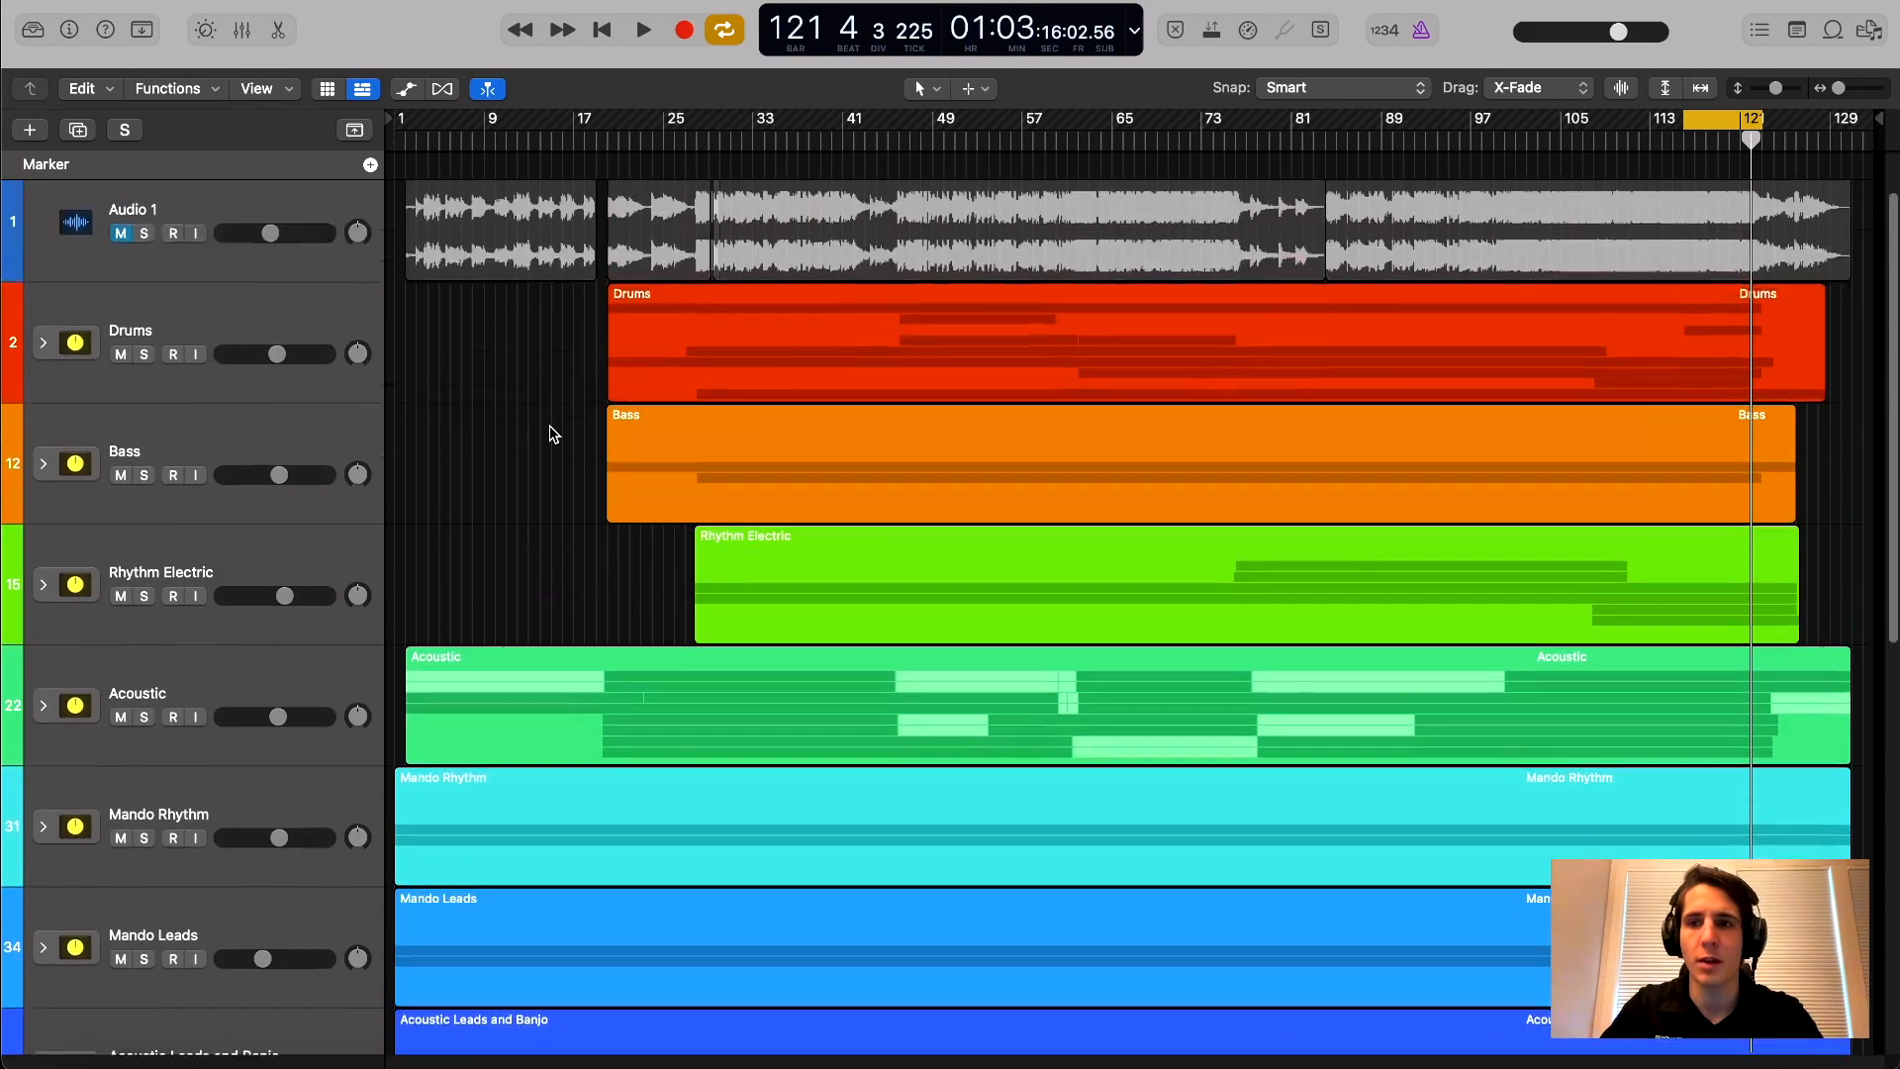
scroll(539, 435, down, 10)
scroll(556, 457, up, 10)
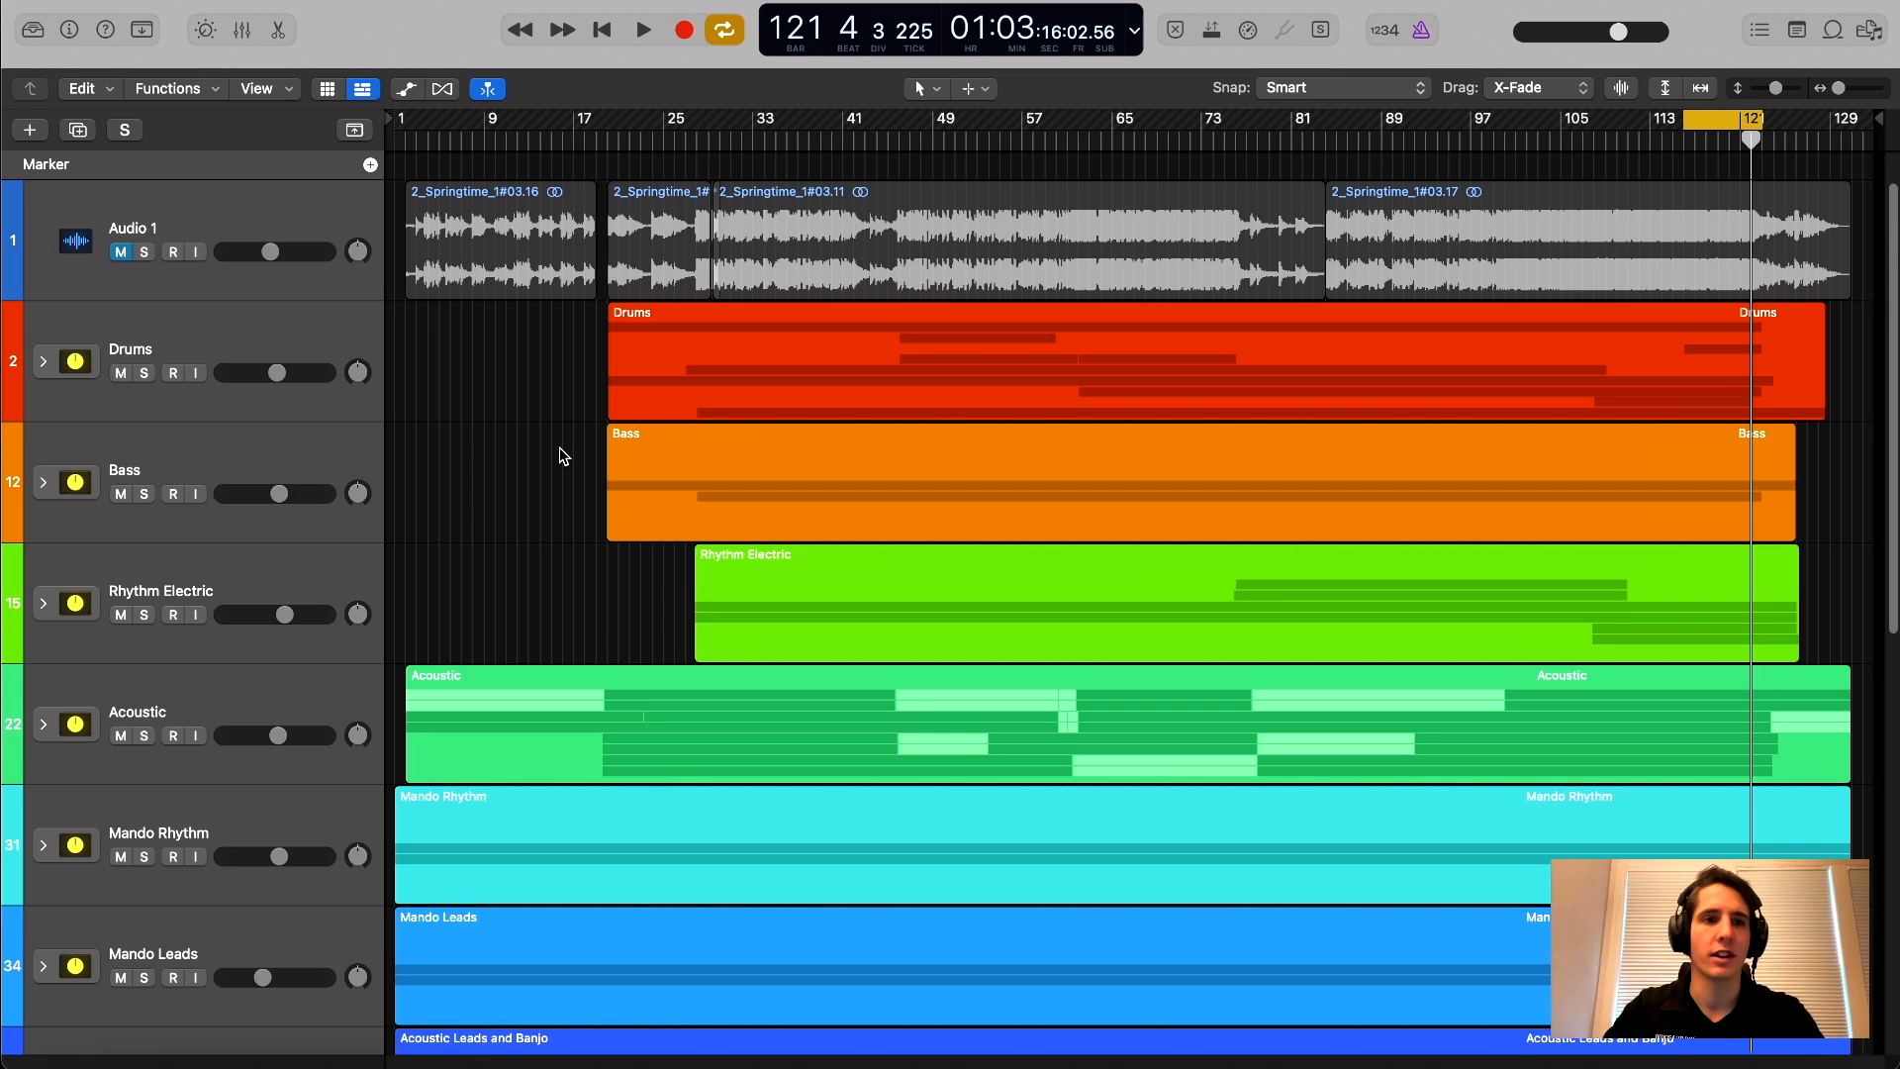
key(x)
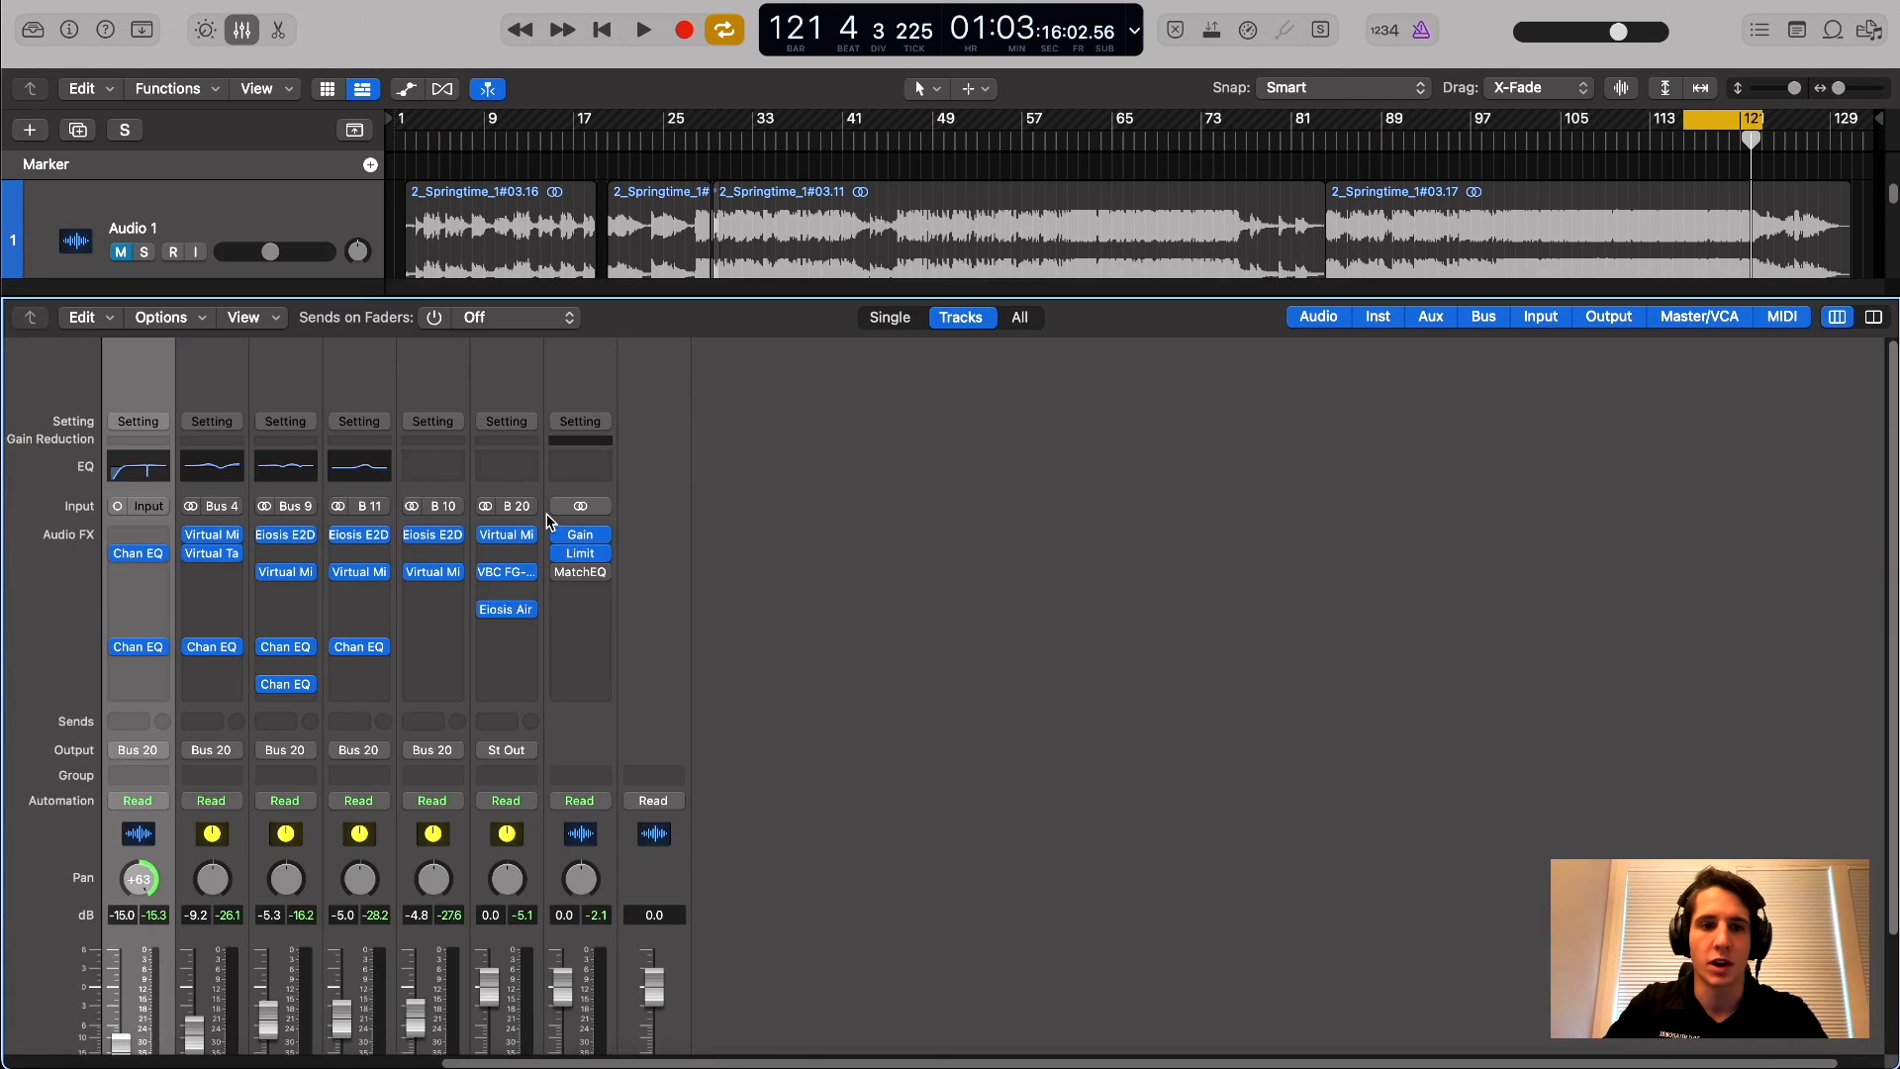
key(x)
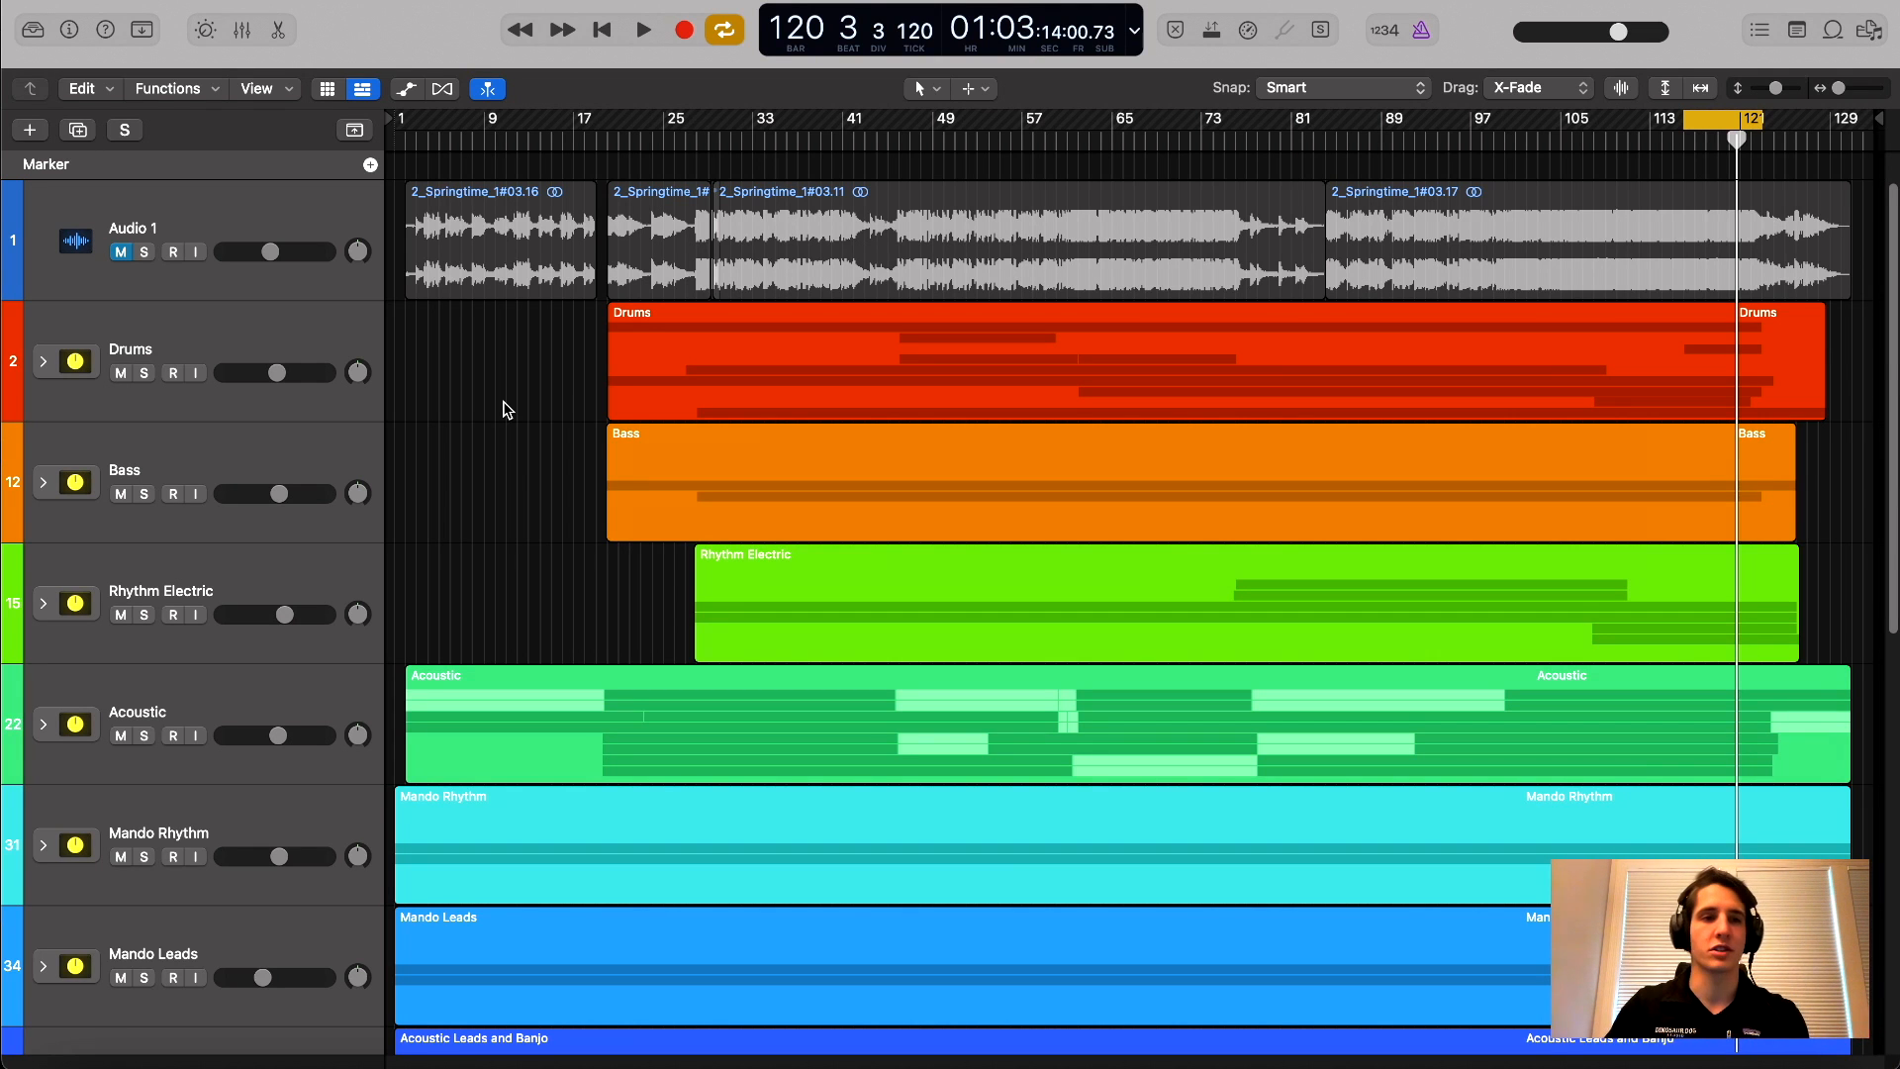
Show the mixer and select all channel strips from Drums through Harmony
click(241, 32)
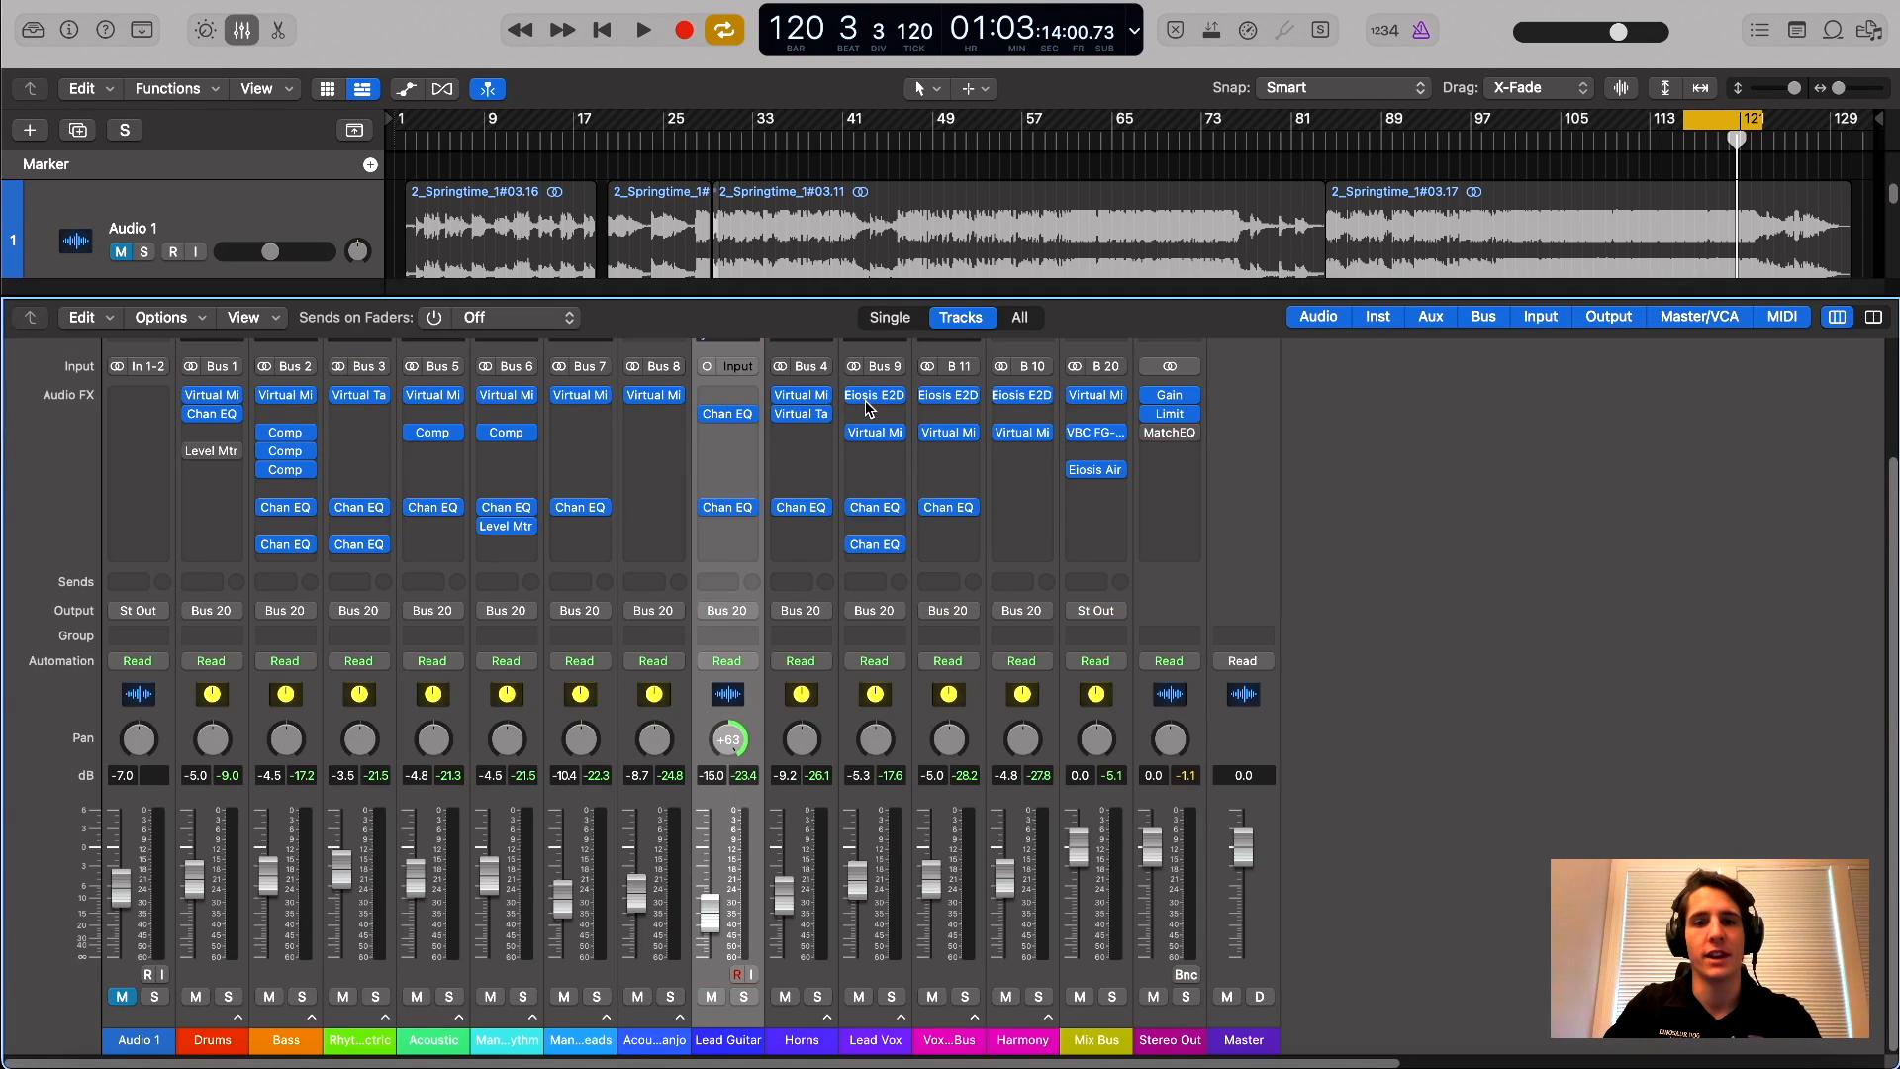
scroll(297, 473, up, 3)
click(228, 384)
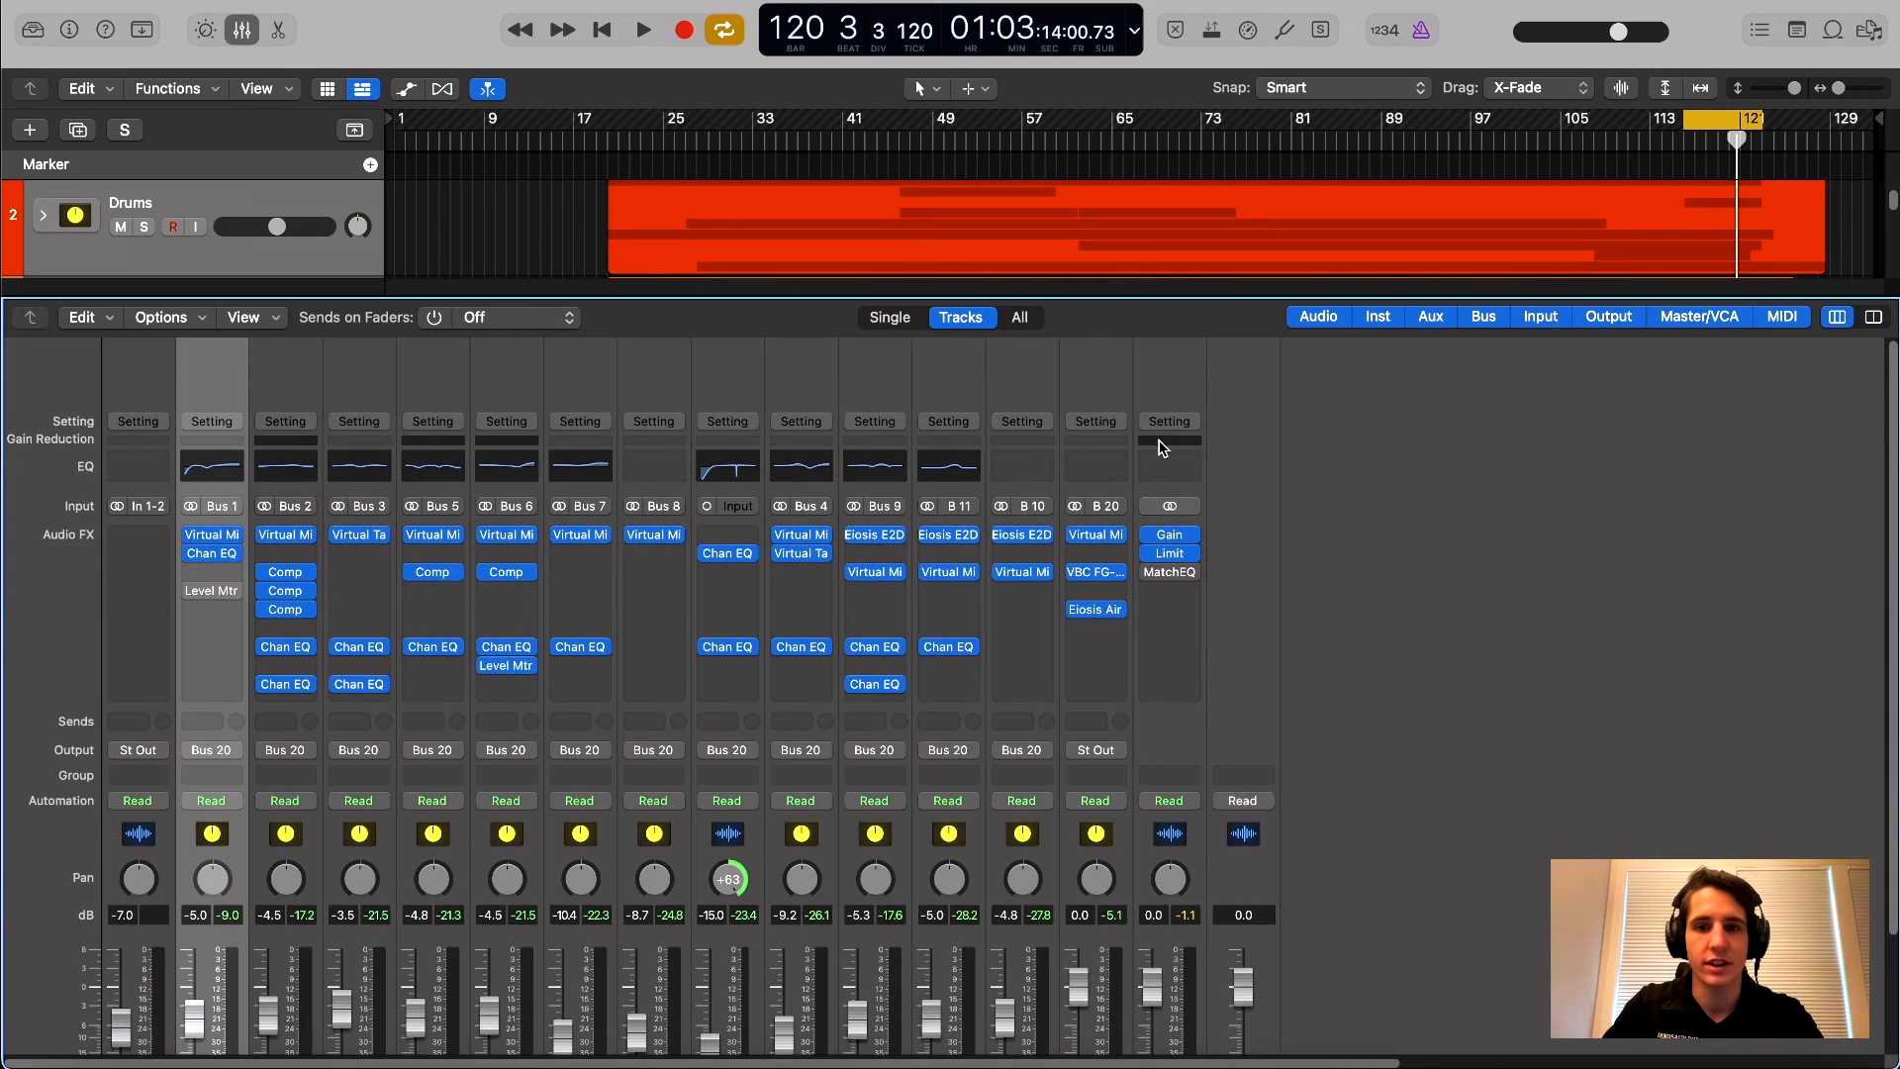
scroll(1074, 412, down, 4)
scroll(1079, 594, up, 4)
shift+click(1041, 388)
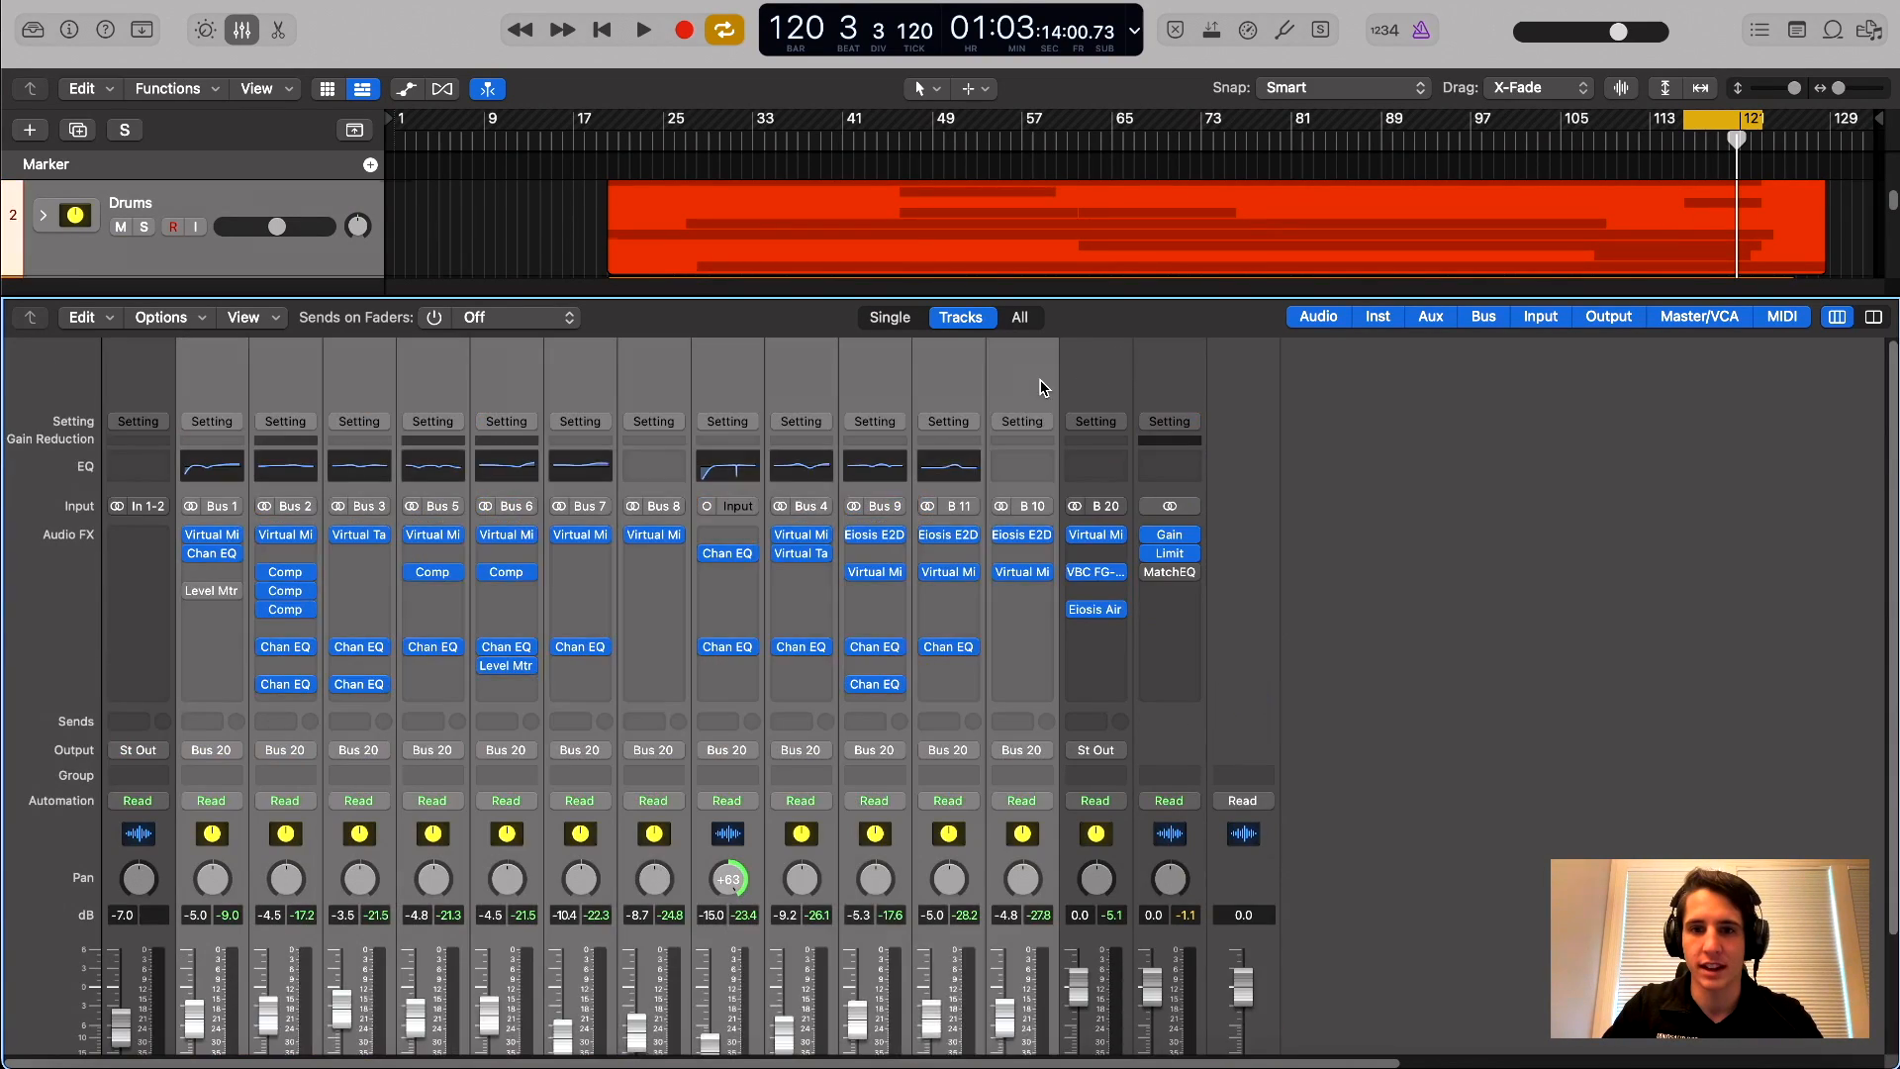
Add sends to Bus 21, Bus 22, Bus 23 and Bus 24 on the selected Drums through Harmony strips
scroll(1041, 396, down, 4)
scroll(697, 594, up, 4)
scroll(698, 599, down, 4)
click(203, 581)
mouse_move(287, 616)
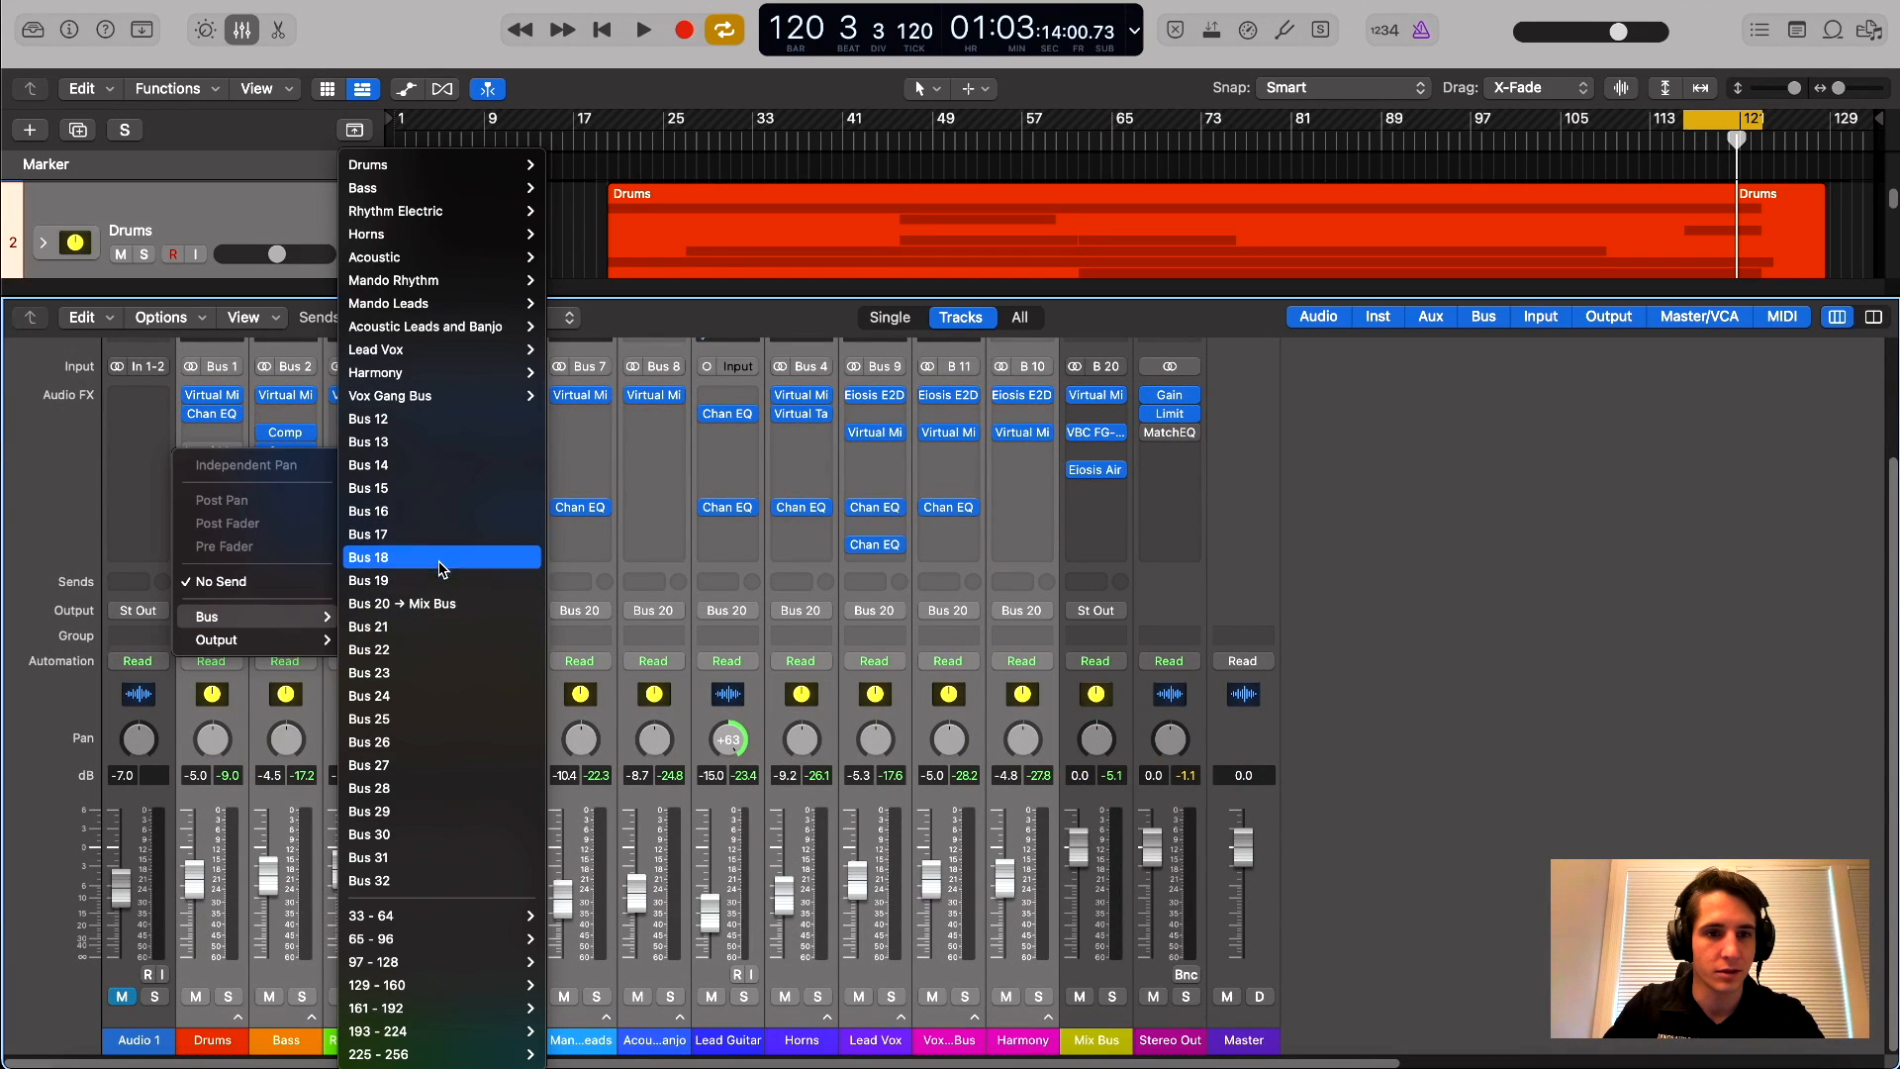
click(431, 633)
click(203, 569)
mouse_move(287, 617)
click(432, 645)
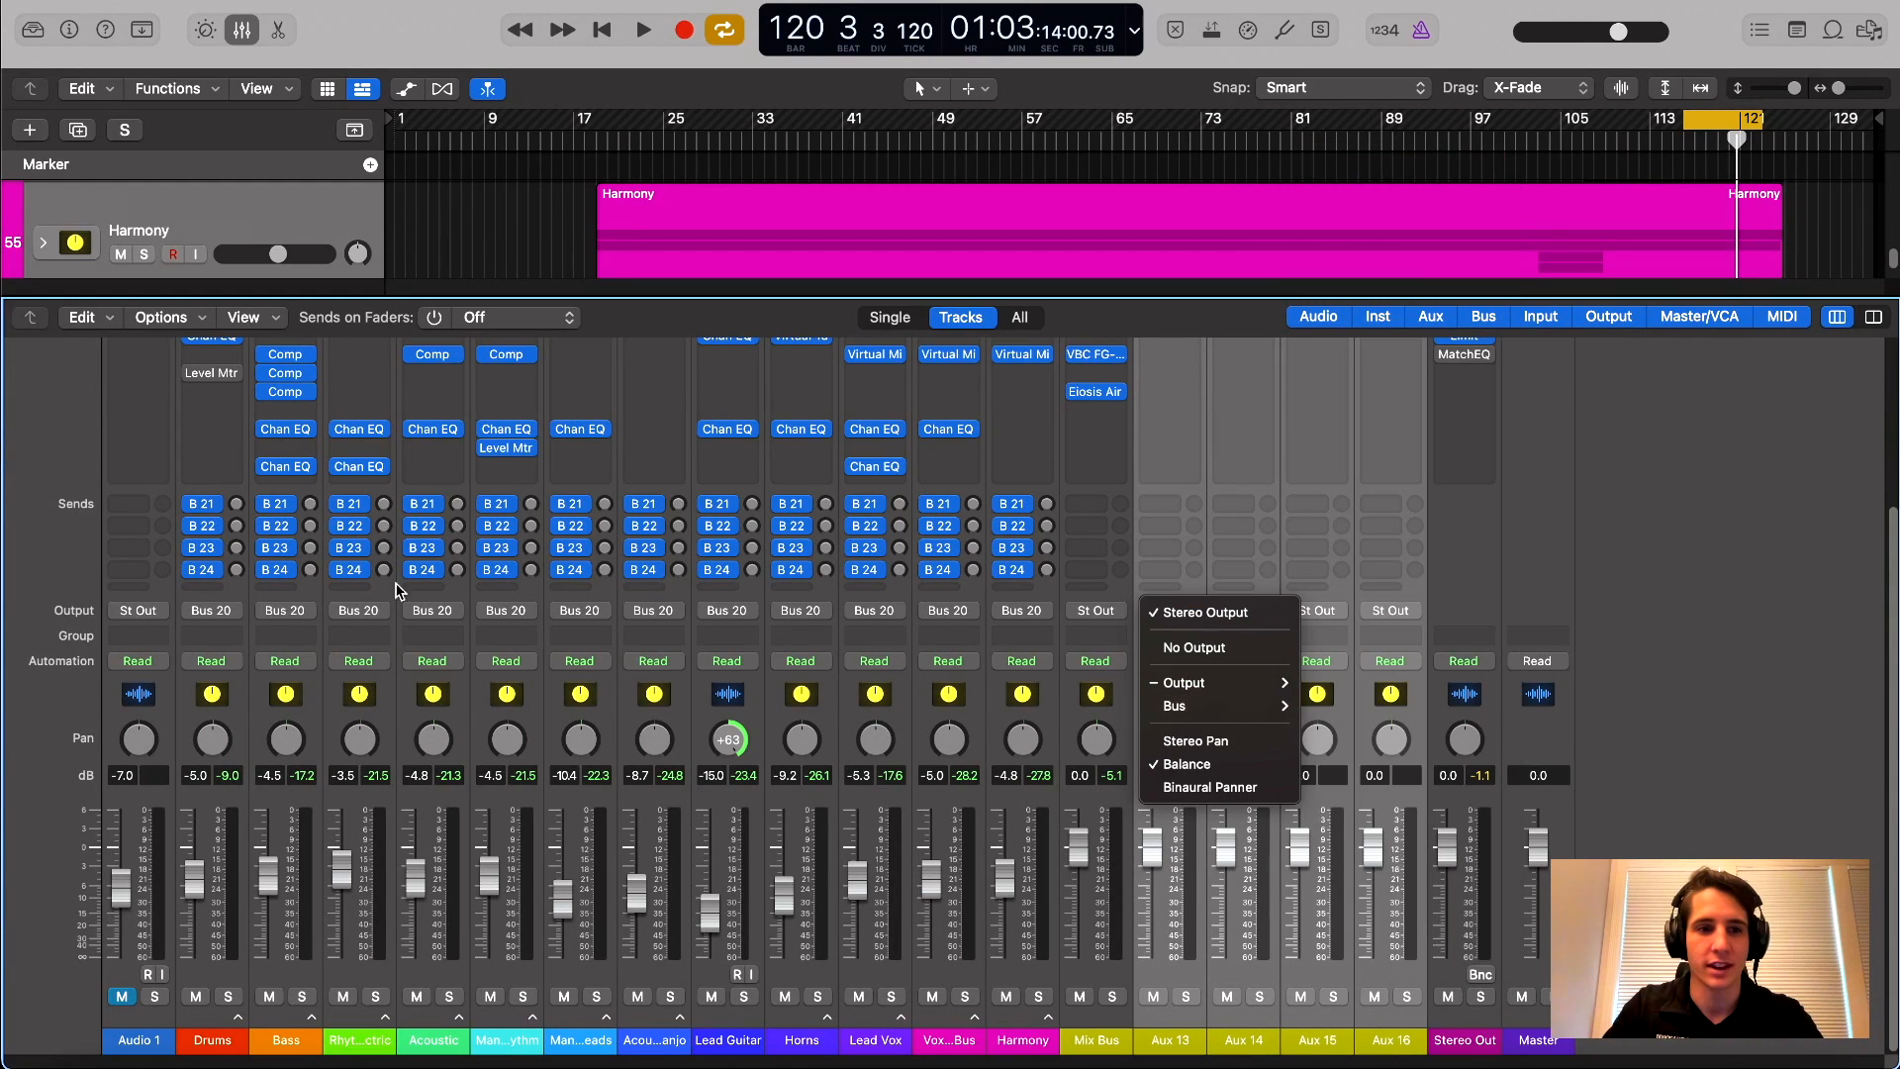
click(240, 587)
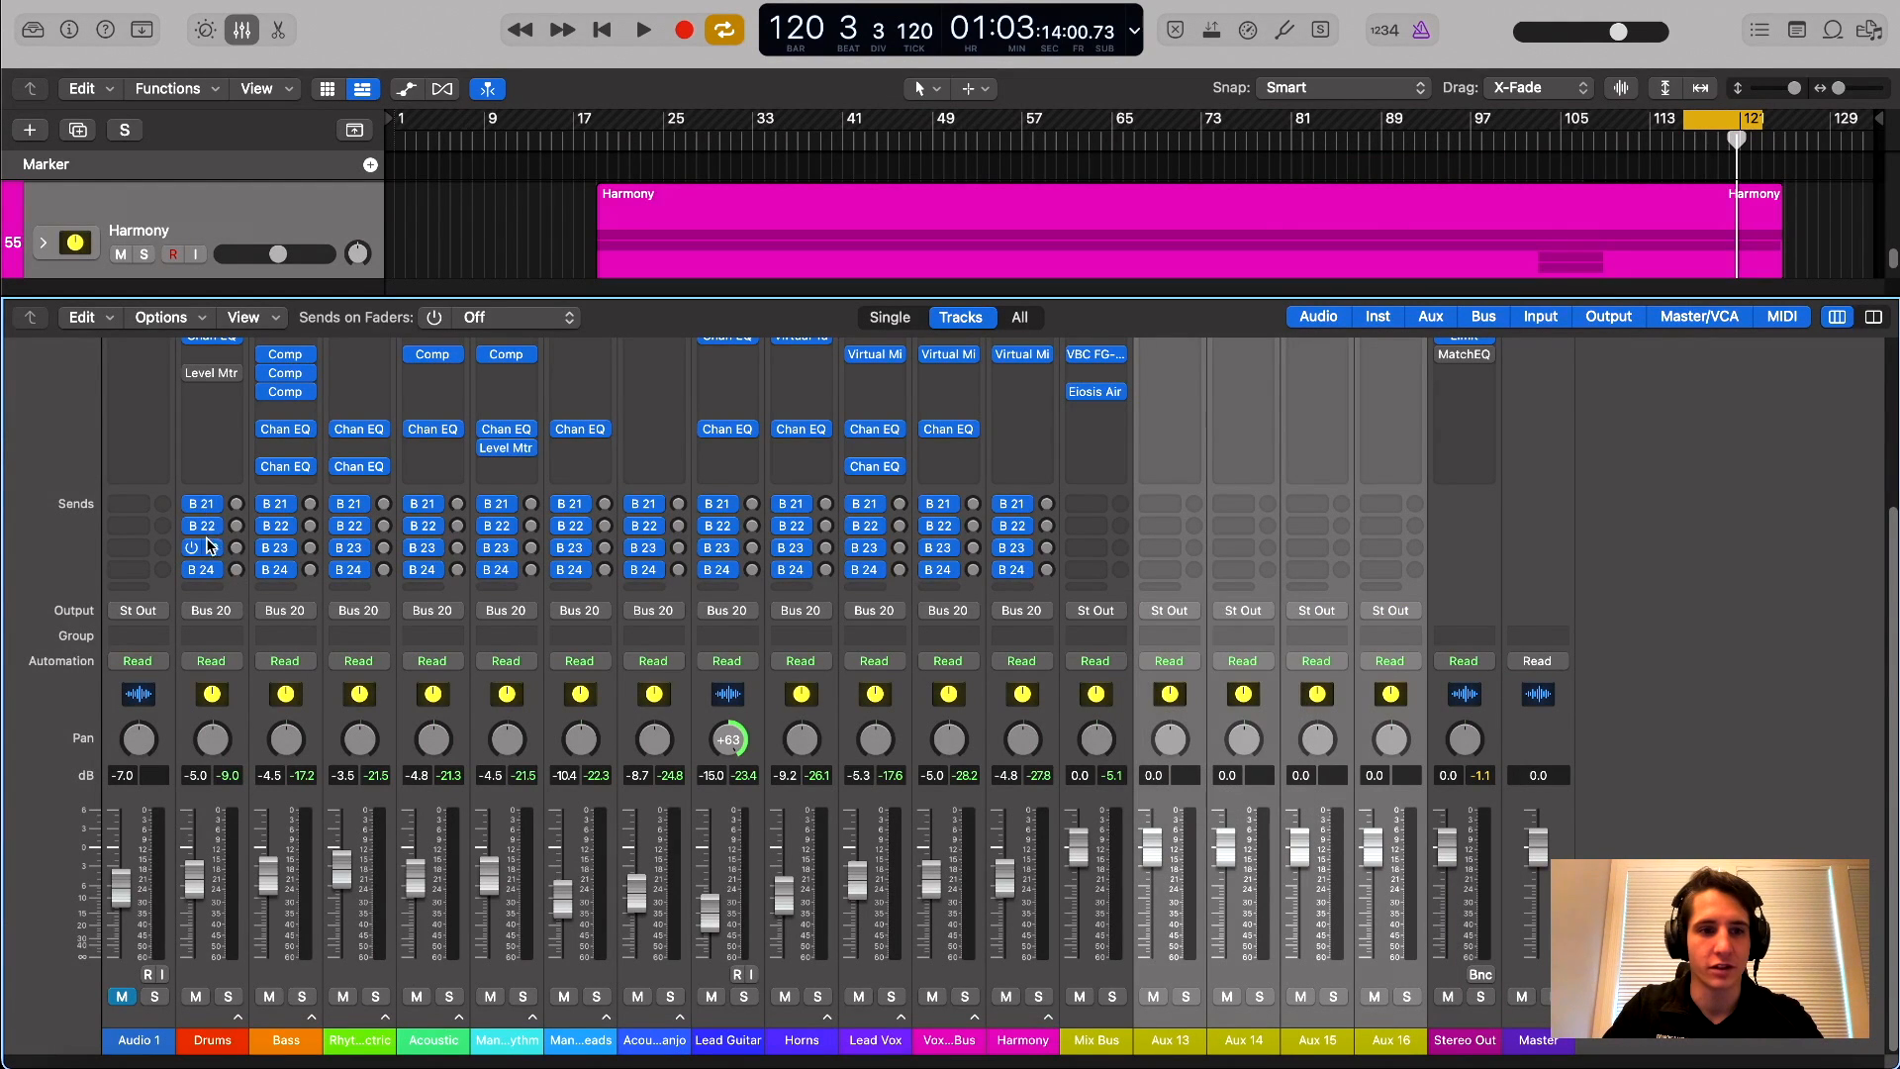
Route the outputs of the four new aux channels to Bus 20, the Mix Bus
scroll(1340, 699, up, 5)
scroll(1291, 386, down, 5)
click(1168, 610)
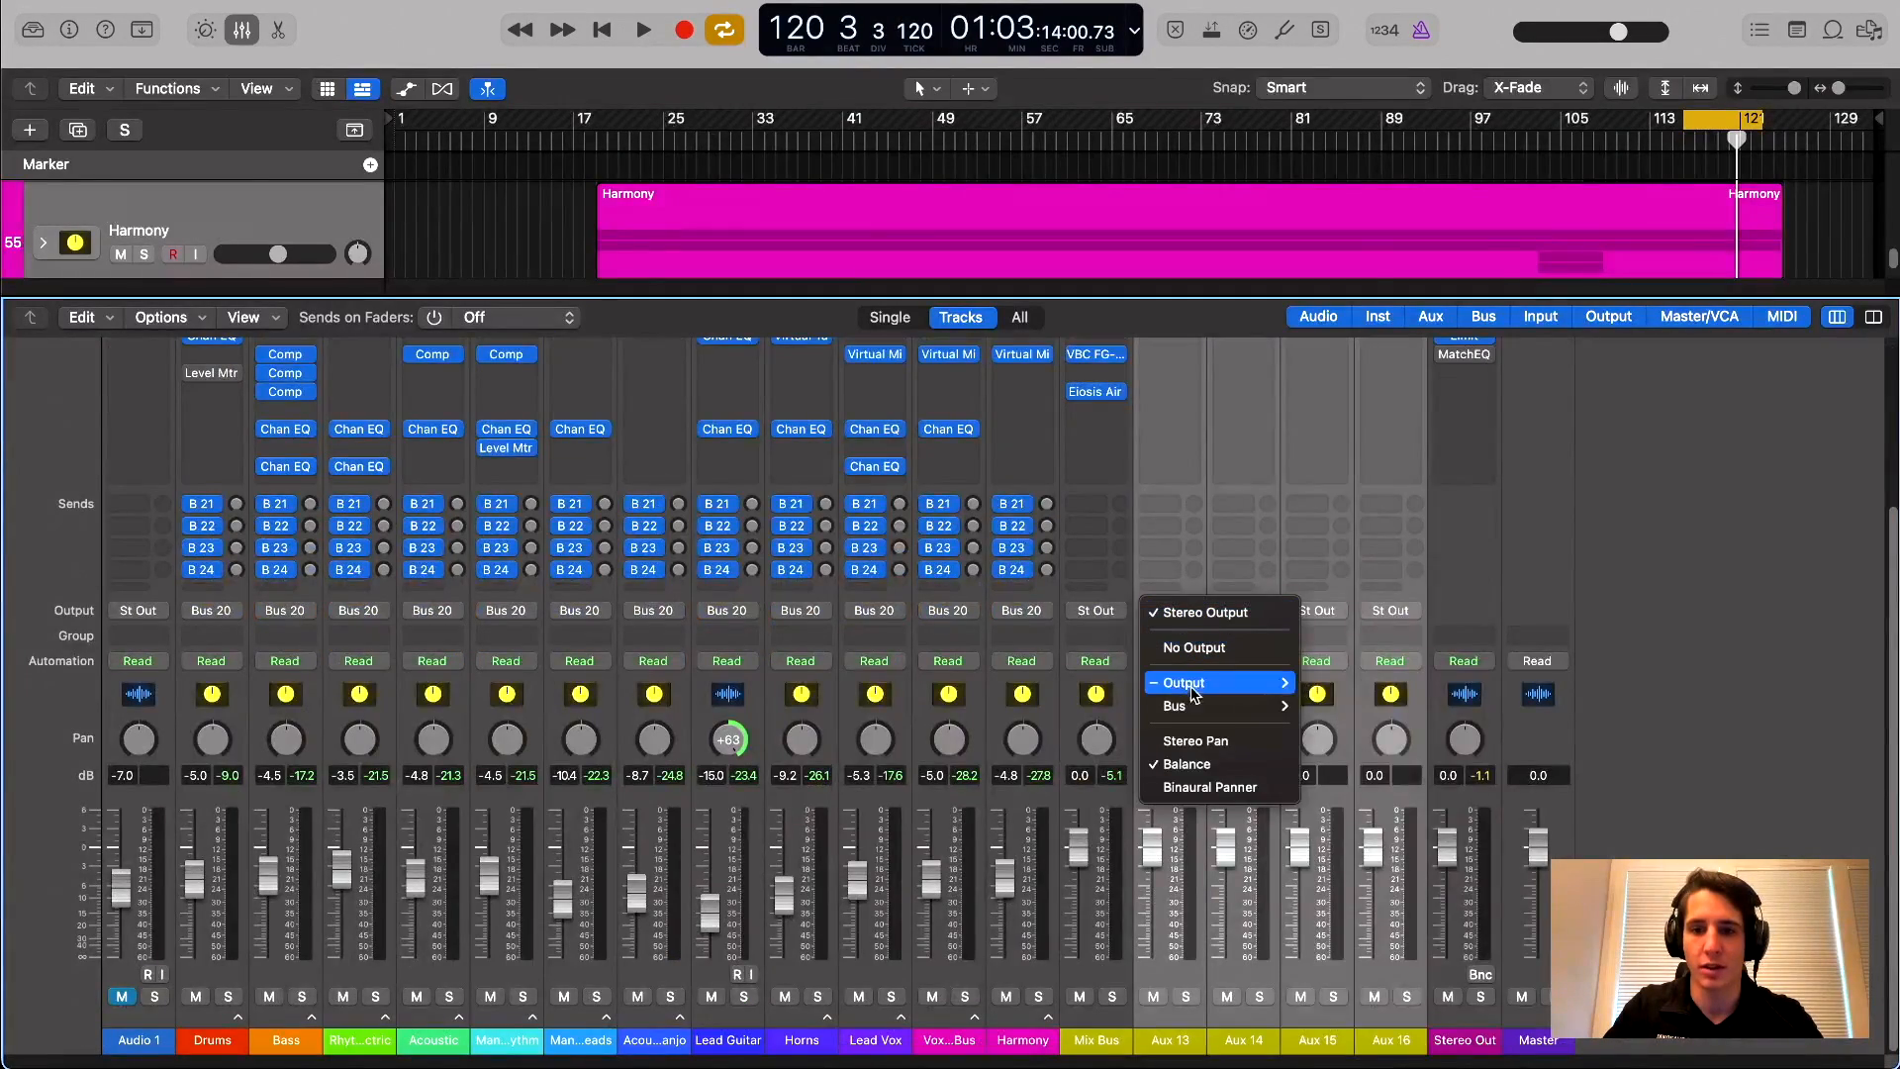
mouse_move(1217, 705)
click(1398, 604)
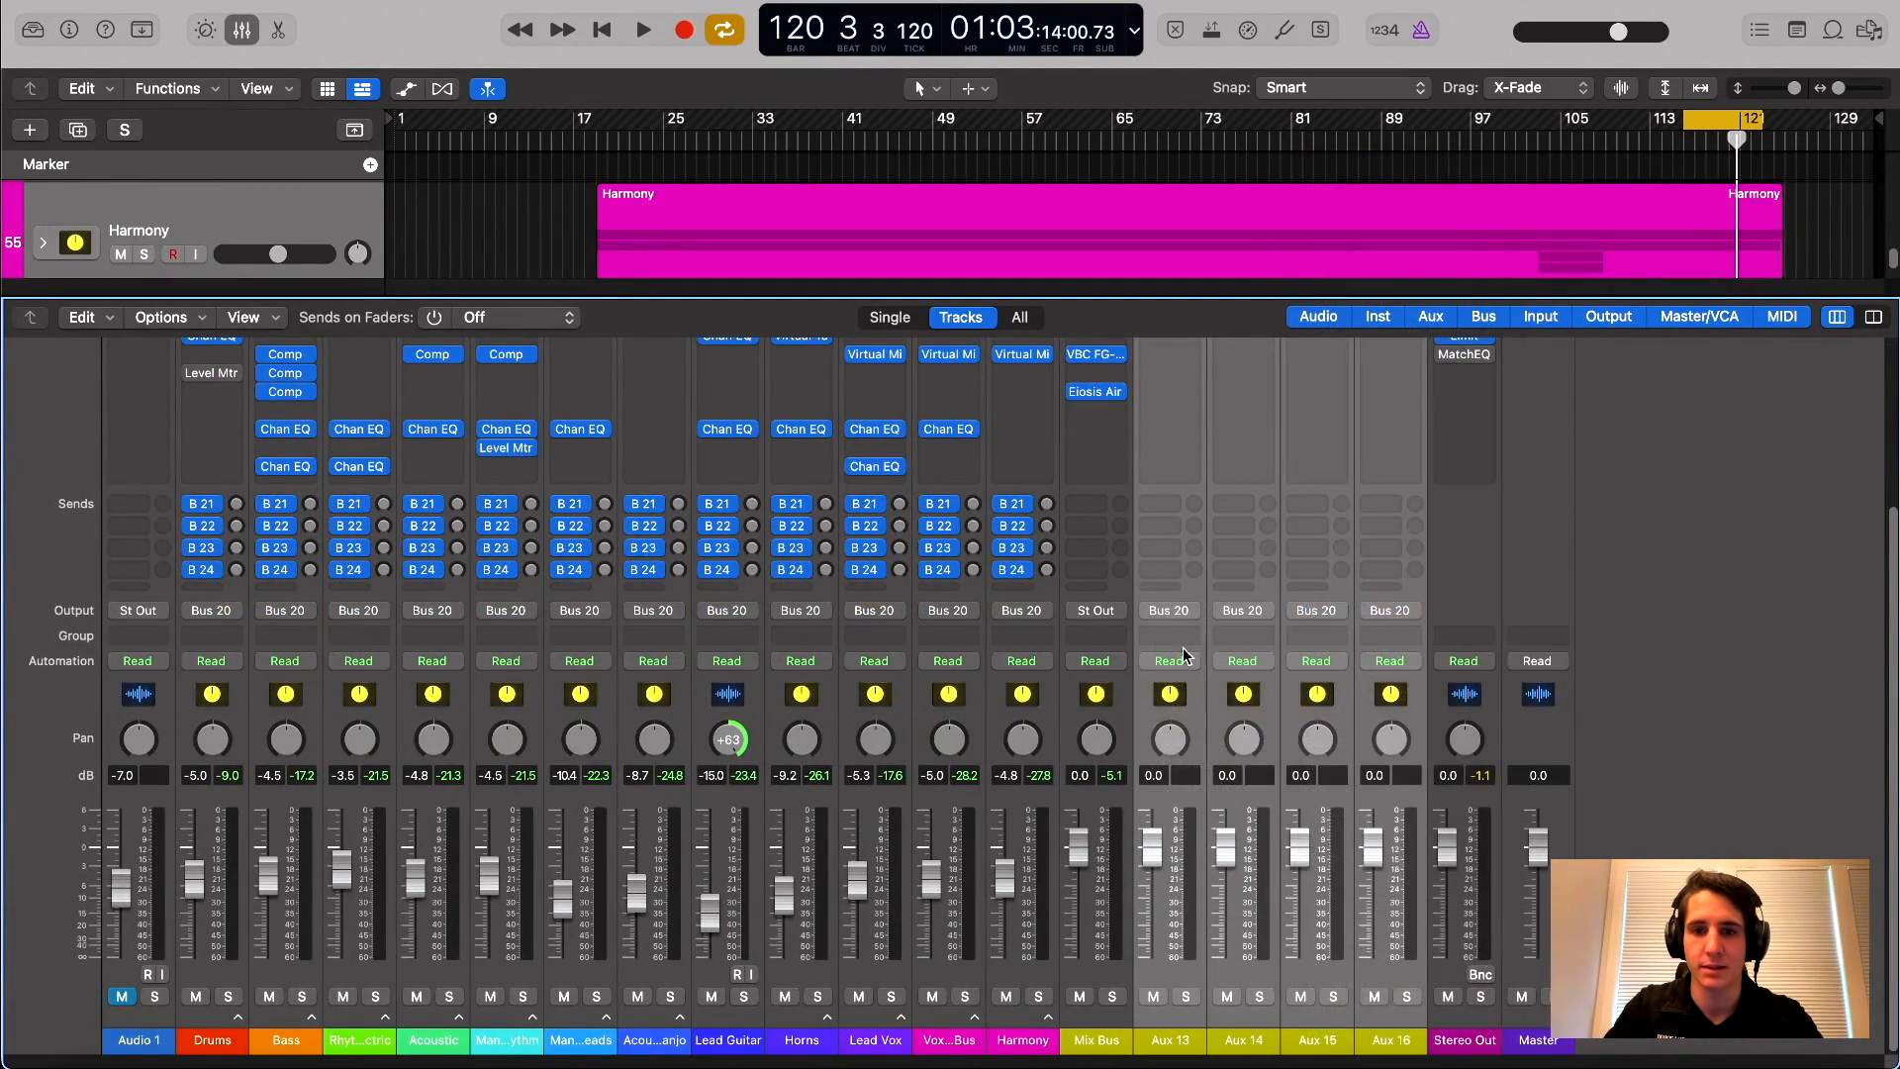
Rename the four new aux channels, in order, as Front, Middle, Back and Room
scroll(1183, 648, up, 5)
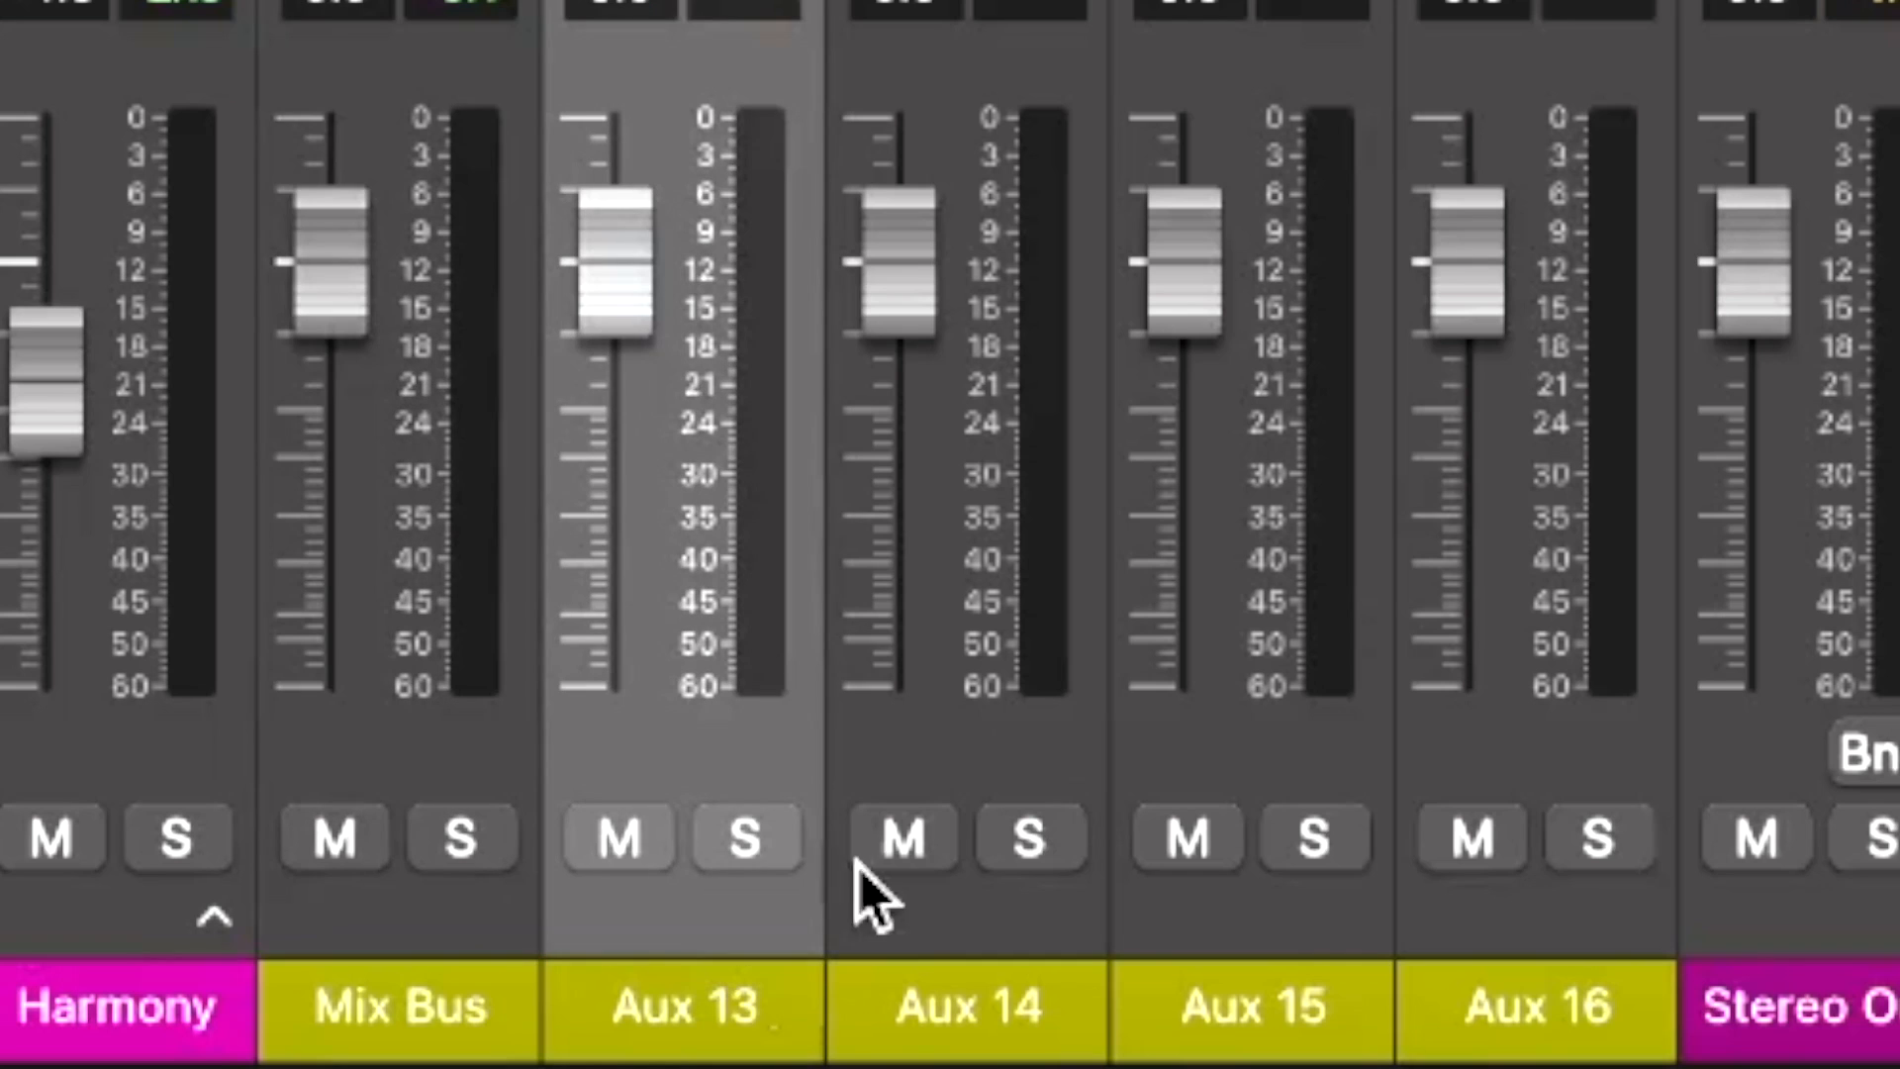
double_click(729, 998)
text(Front)
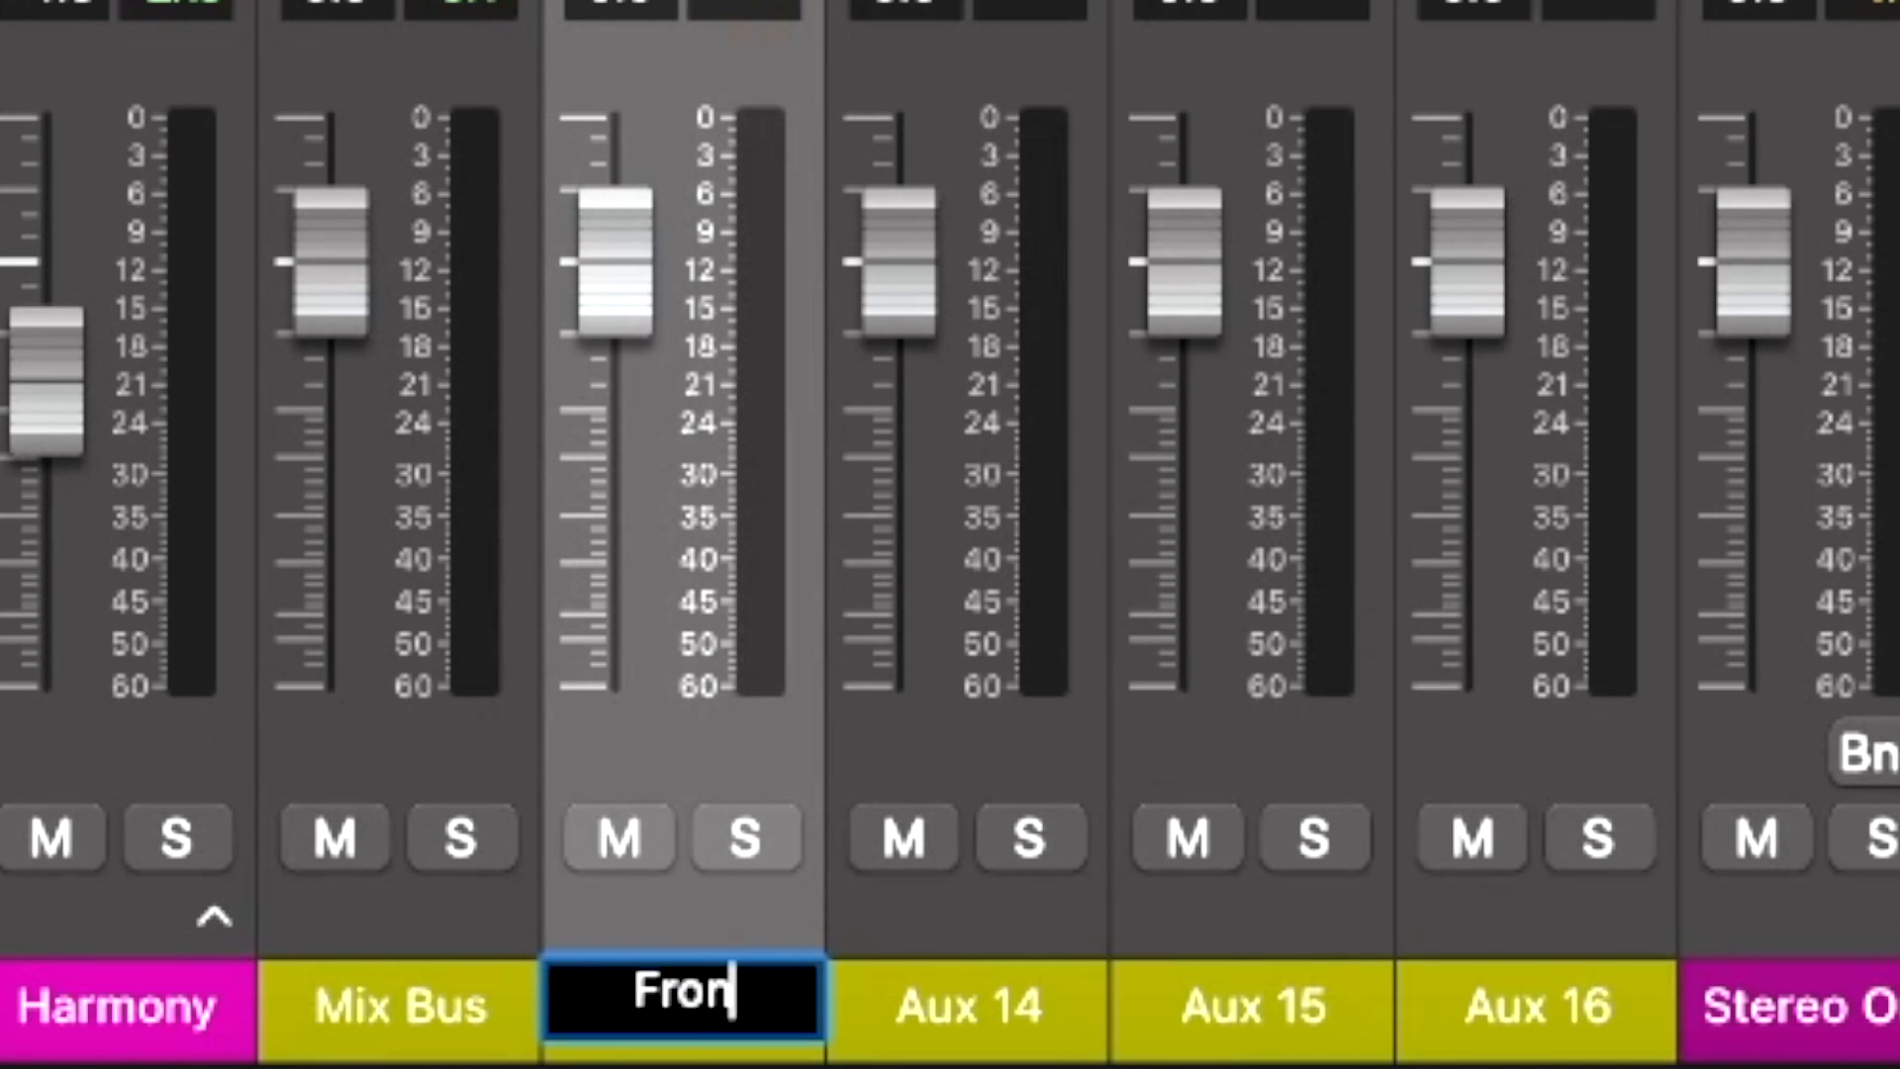
key(Tab)
text(Middle)
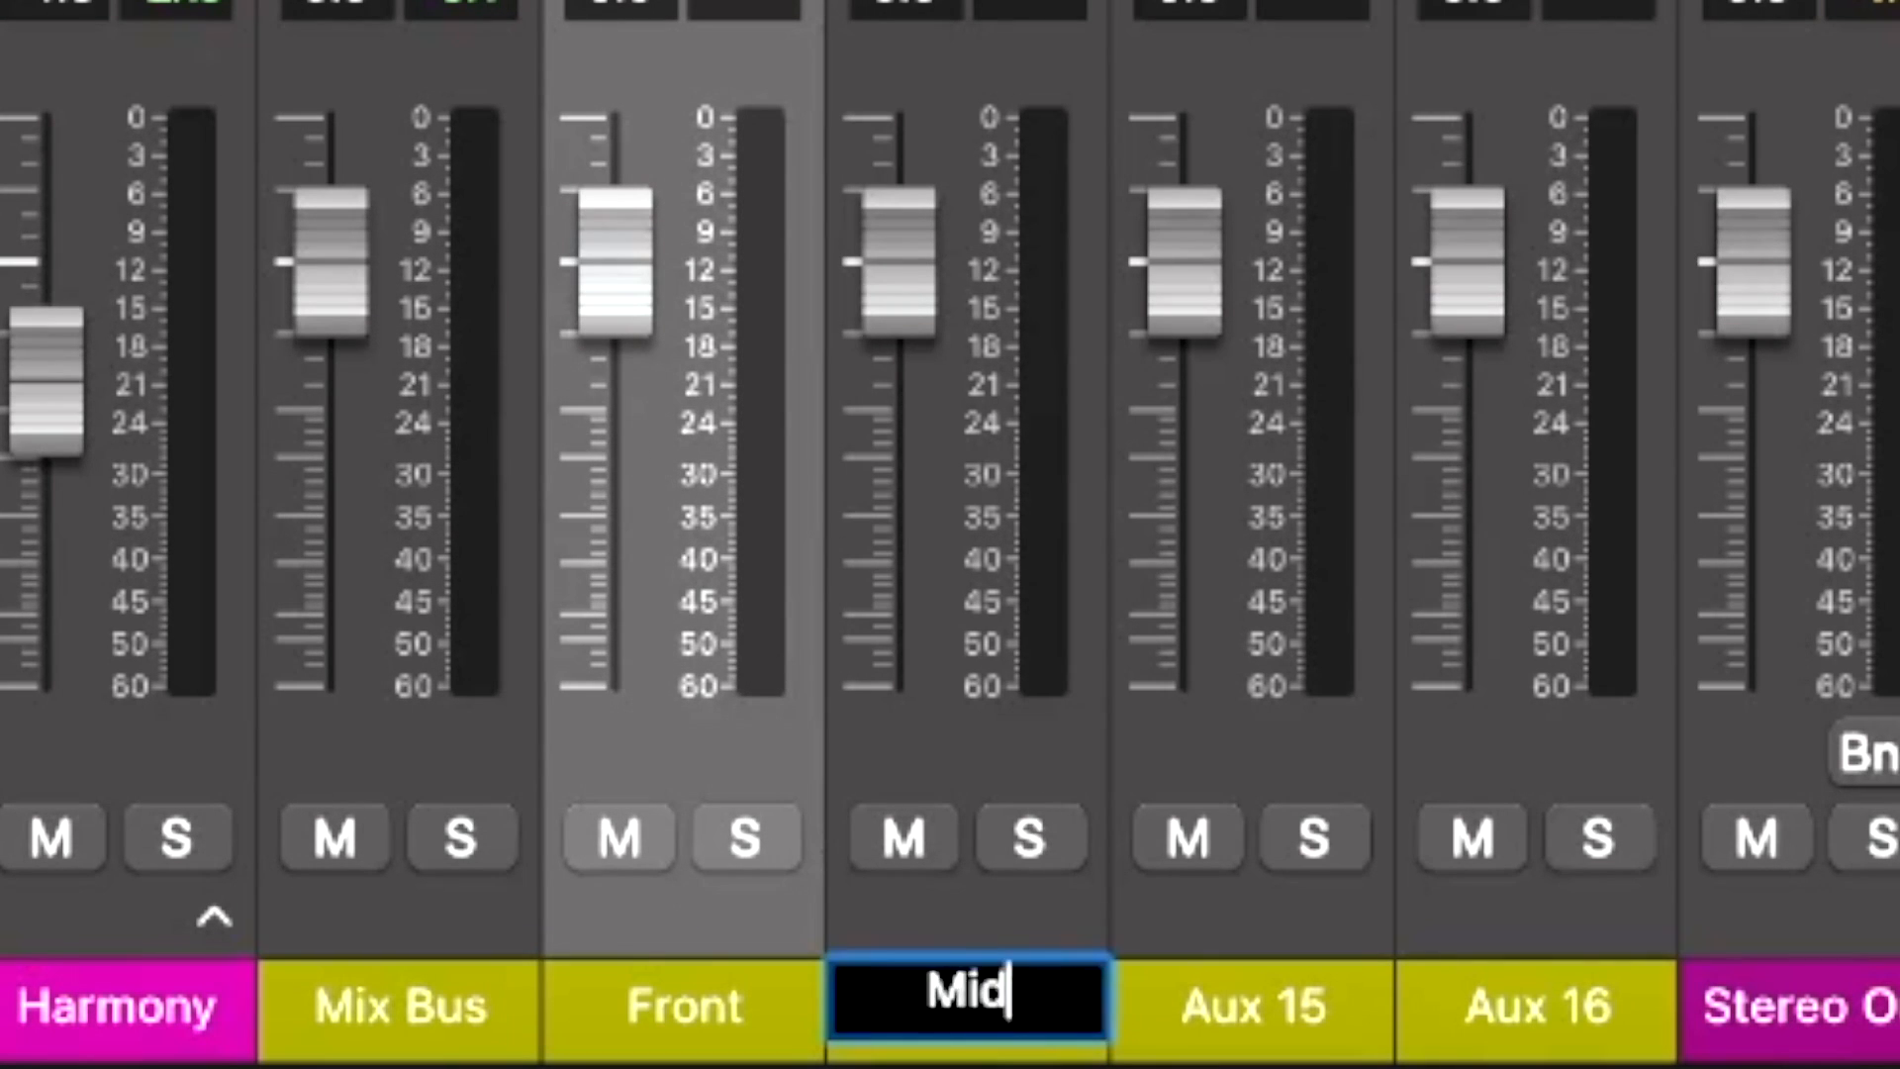
key(Tab)
text(Ba)
key(BackSpace)
key(BackSpace)
key(Tab)
text(Room)
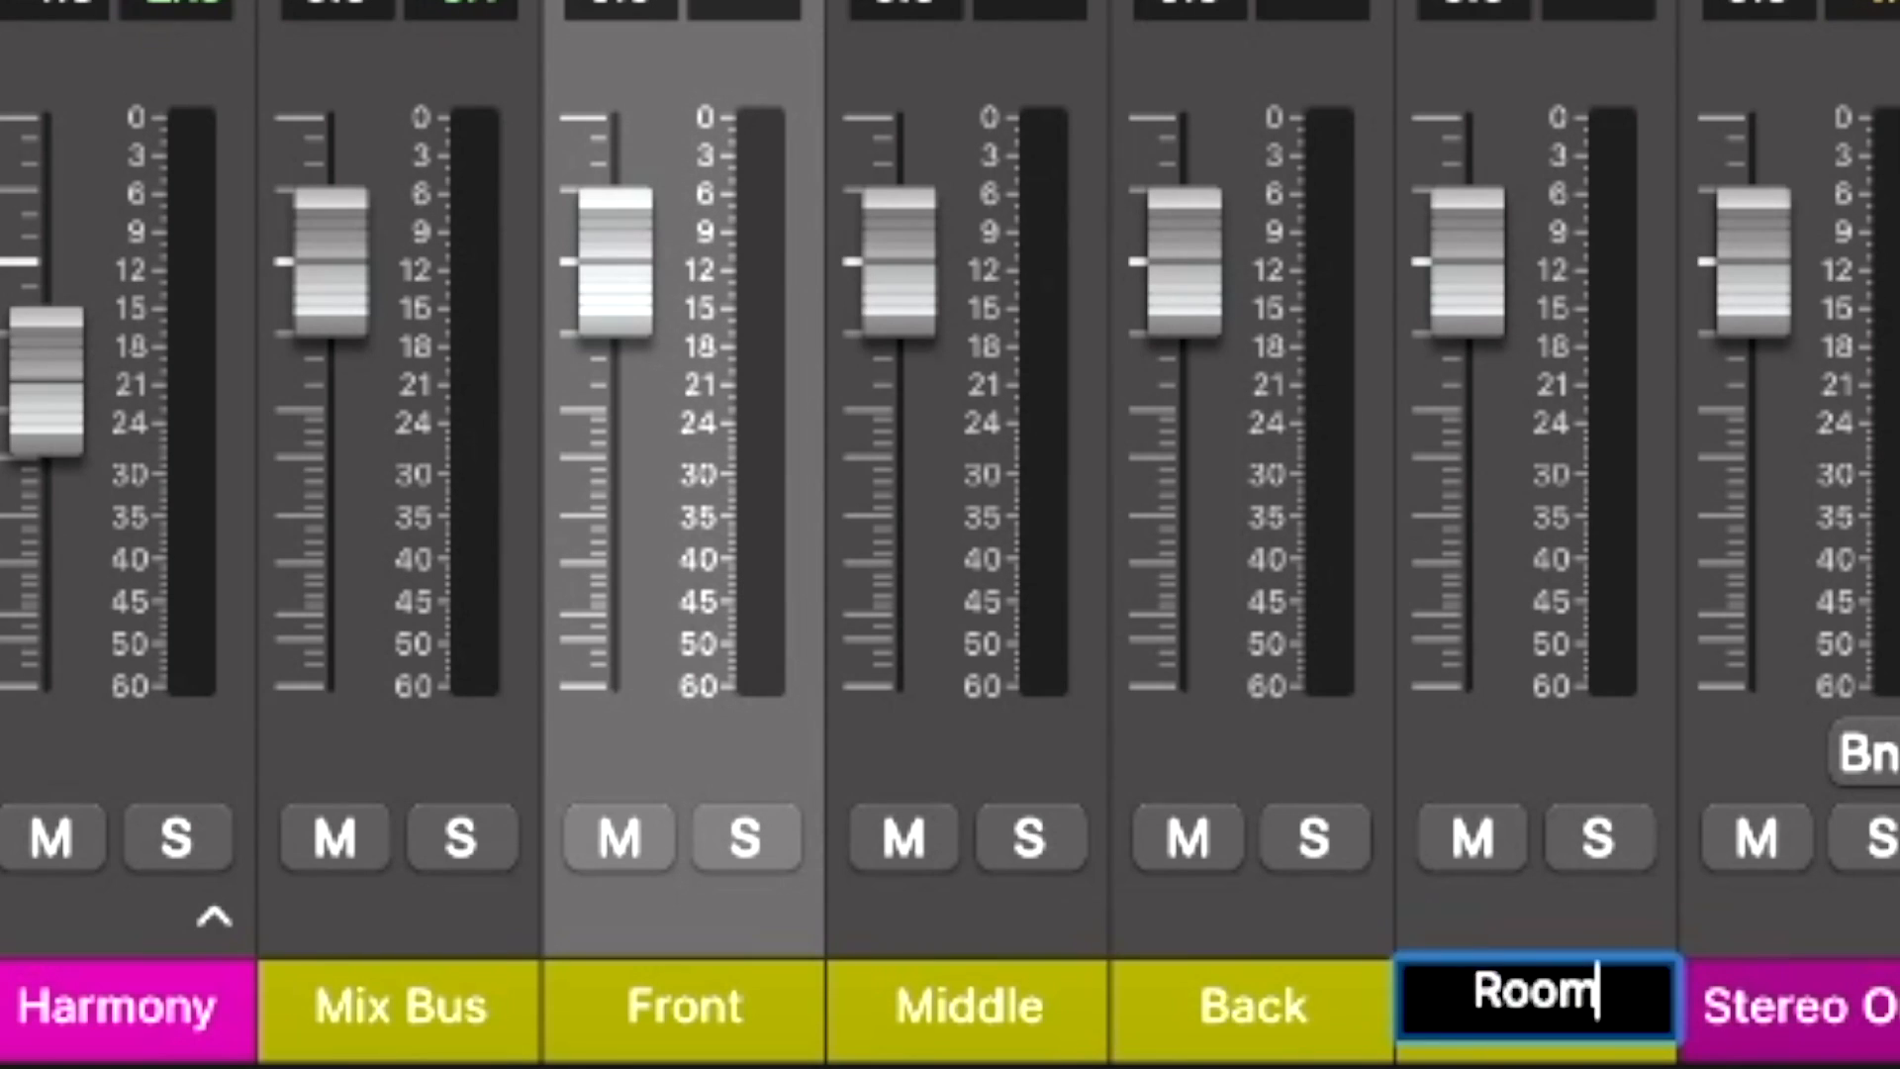
key(Return)
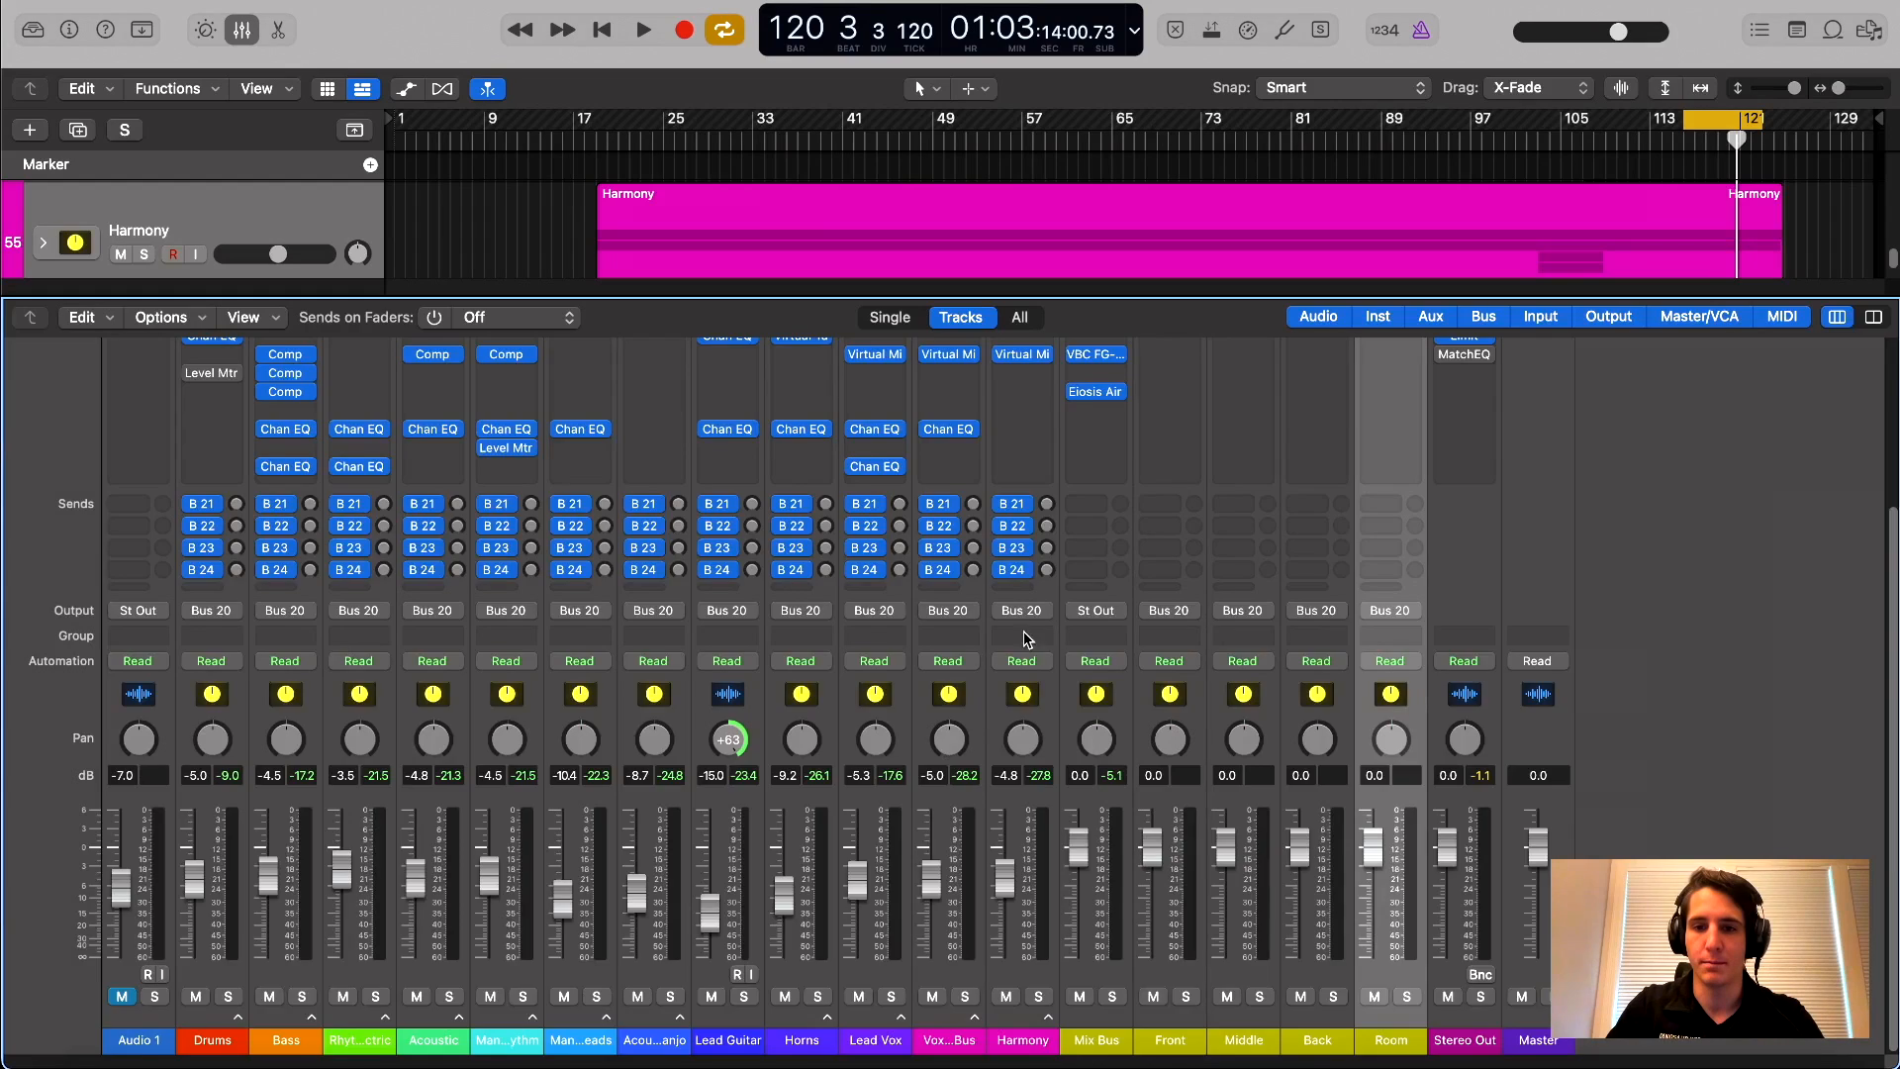
scroll(1187, 589, up, 5)
scroll(1226, 887, down, 5)
scroll(1232, 693, up, 5)
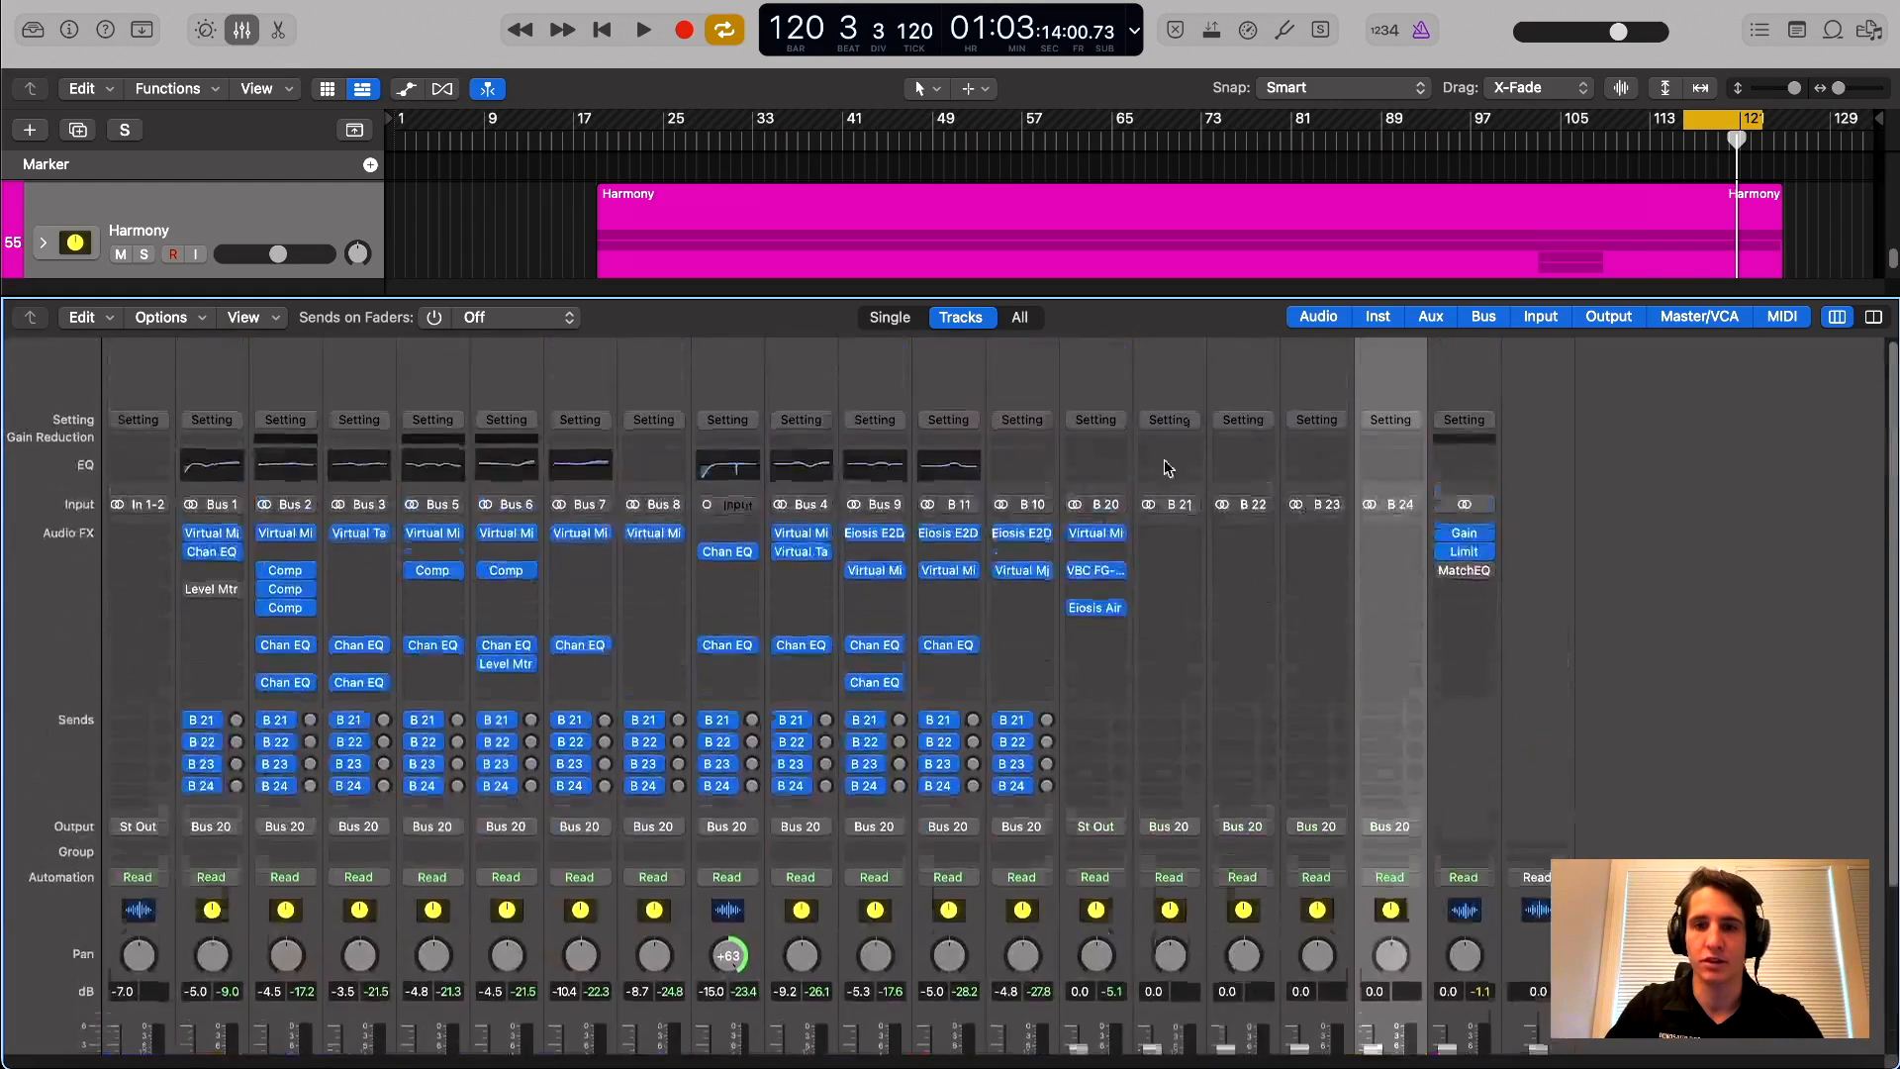
click(1168, 396)
shift+click(1319, 381)
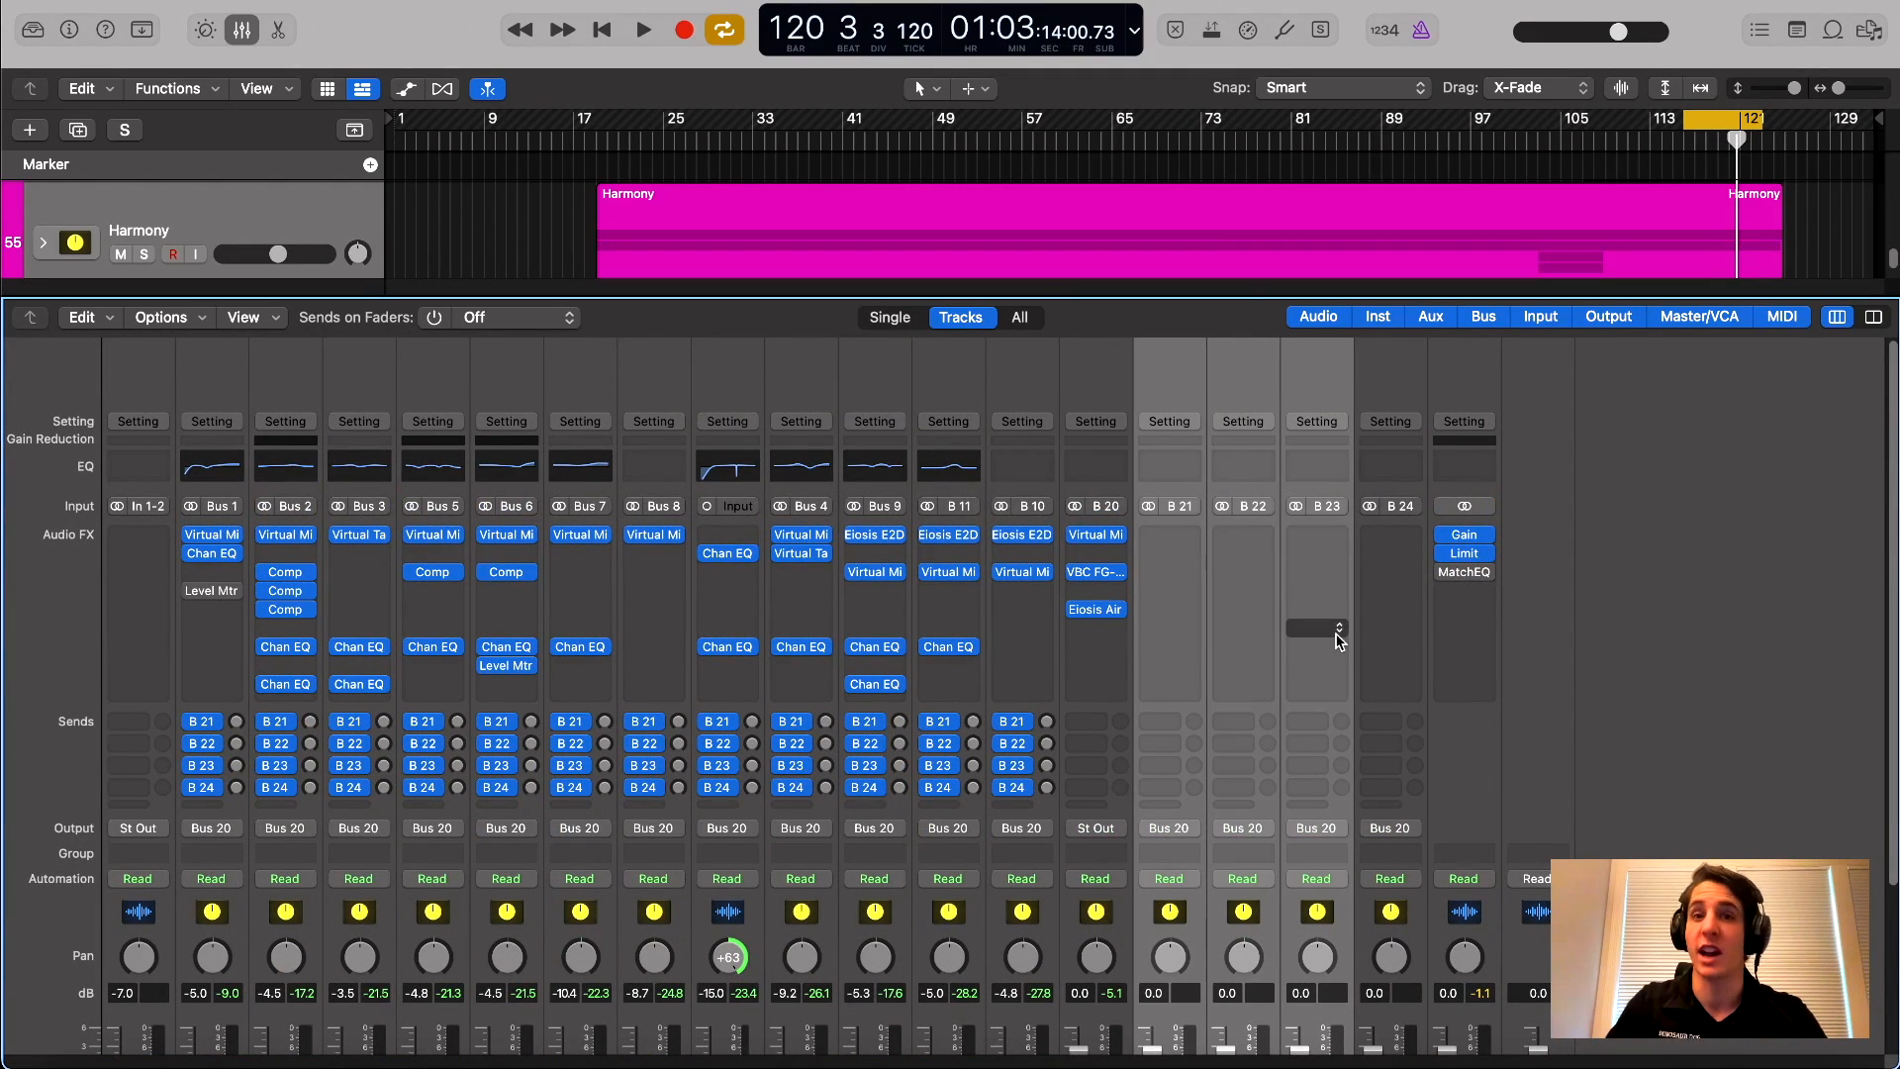
scroll(1291, 620, down, 2)
scroll(1291, 620, up, 2)
Insert ChromaVerb on the Front aux channel and close its plug-in window
click(1164, 629)
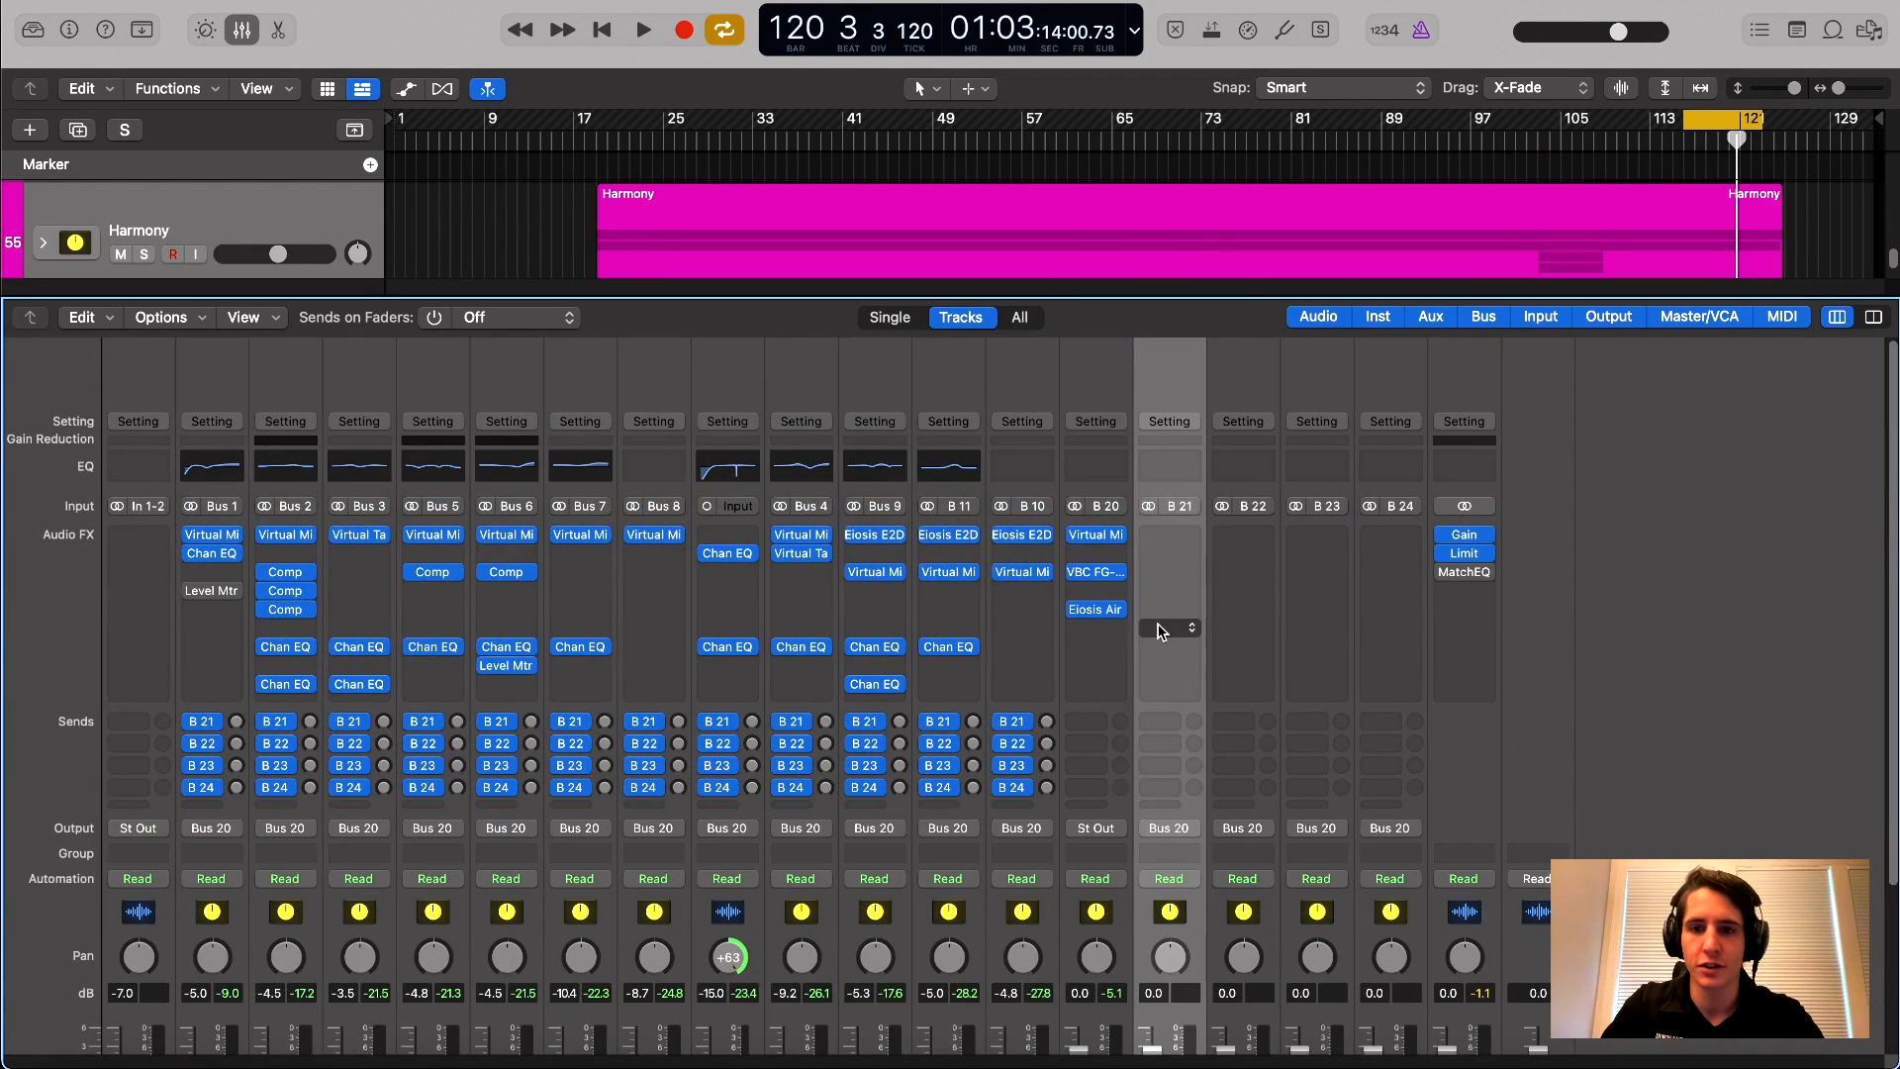
click(1163, 538)
mouse_move(1227, 1053)
mouse_move(1383, 1039)
click(1532, 1031)
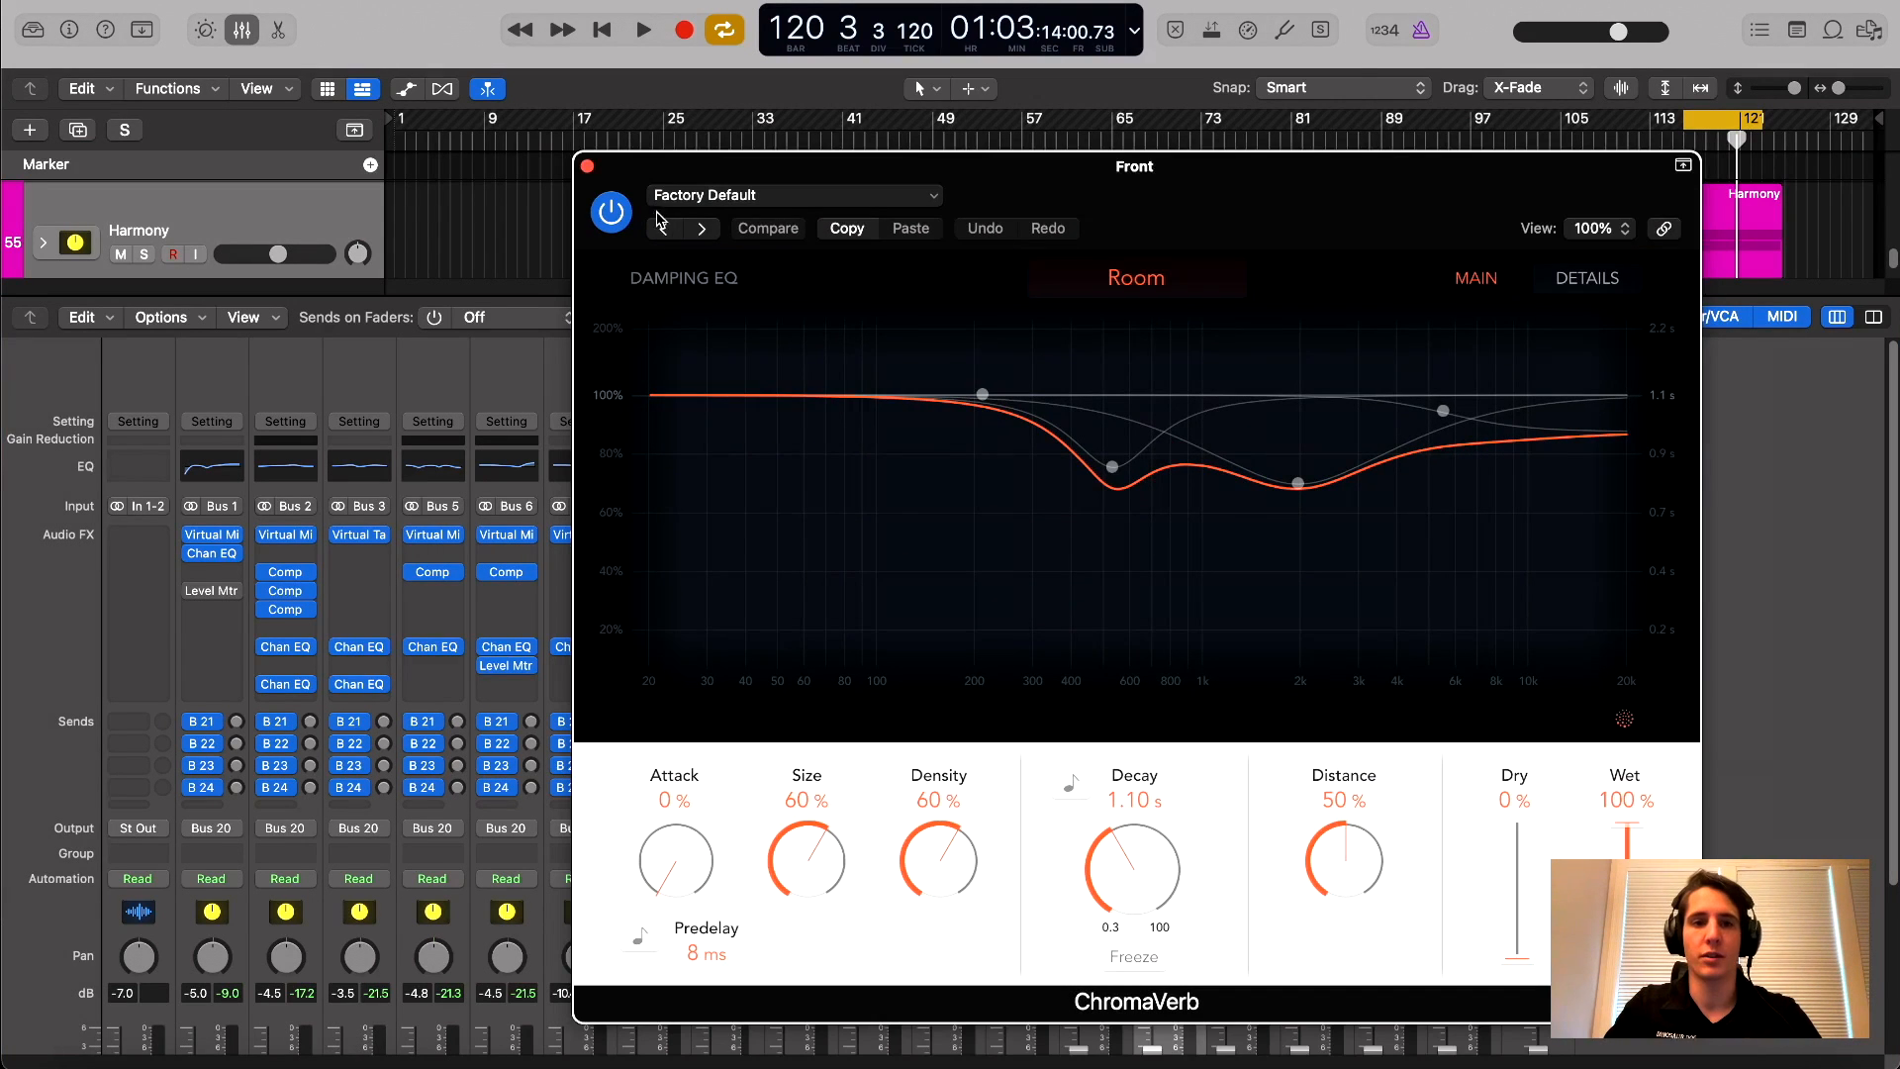
click(586, 165)
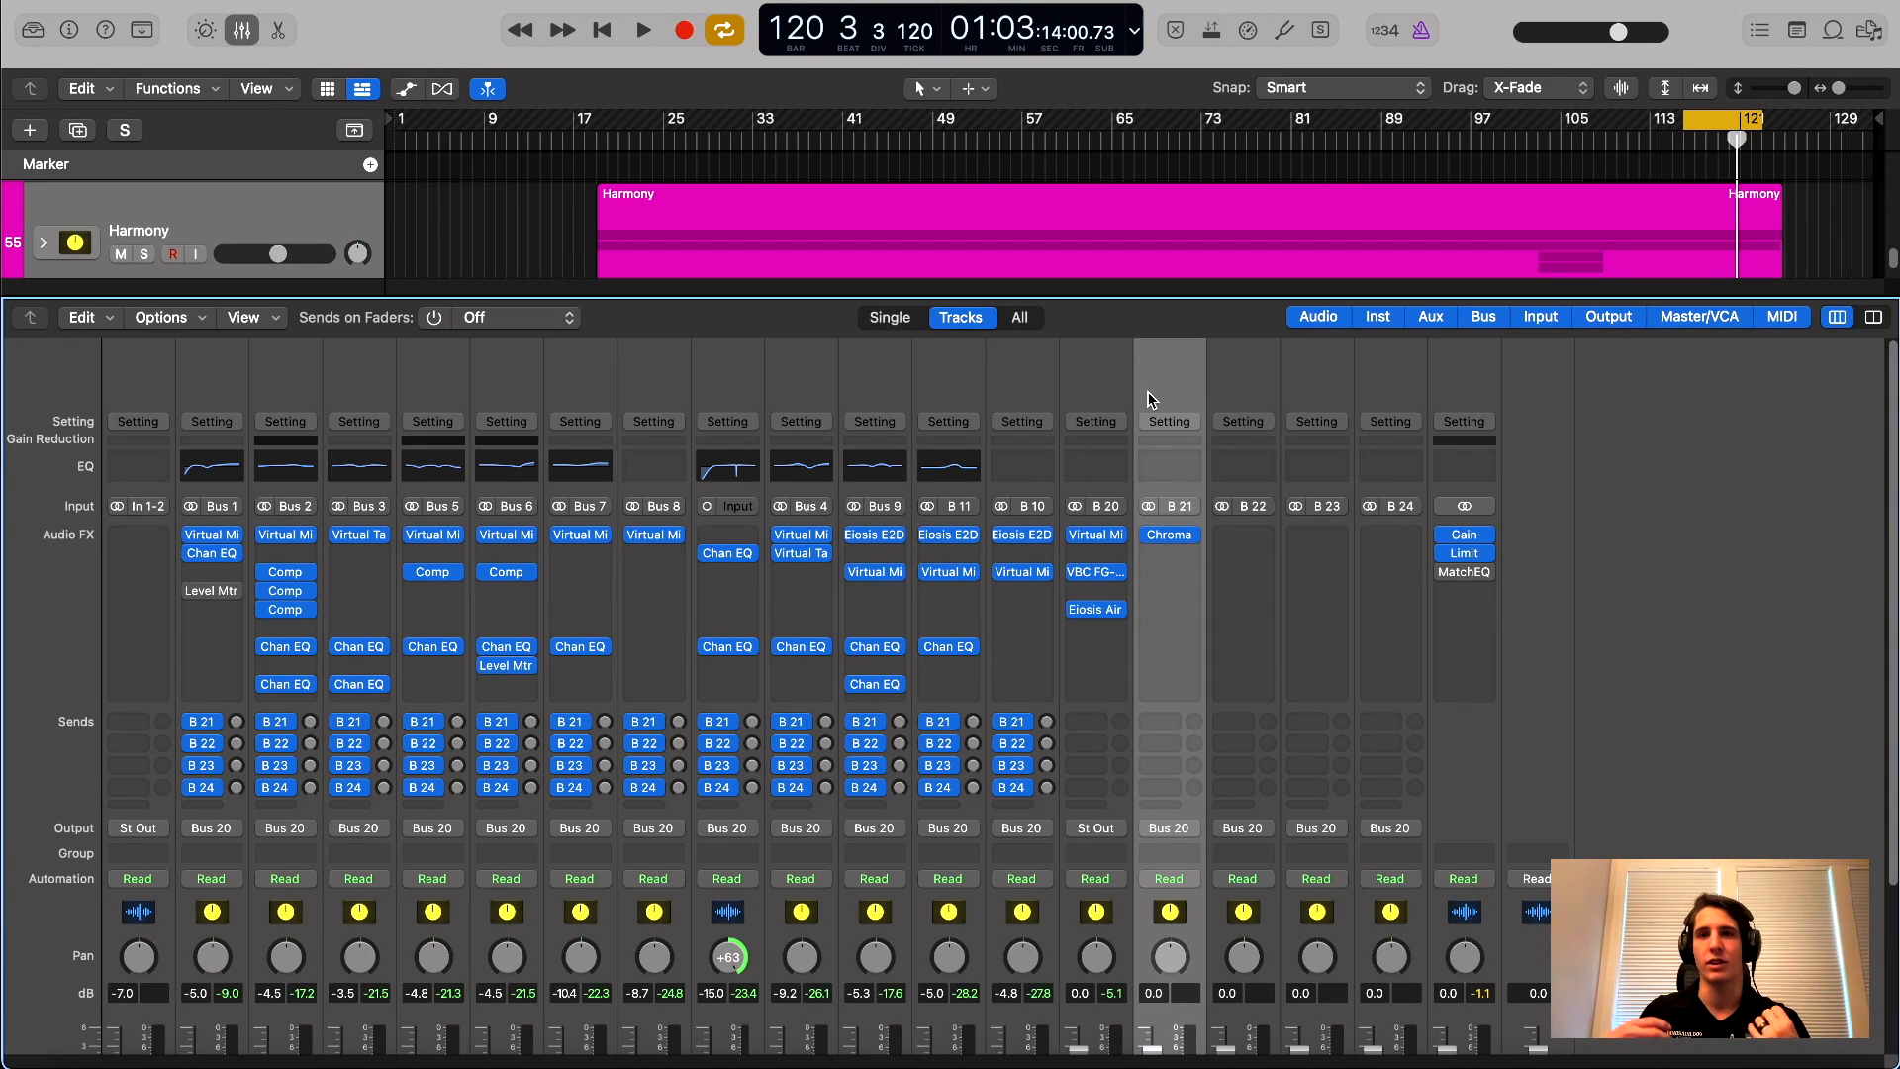
Listen to the cycled section with ChromaVerb on the Front aux bypassed, and stop playback
key(space)
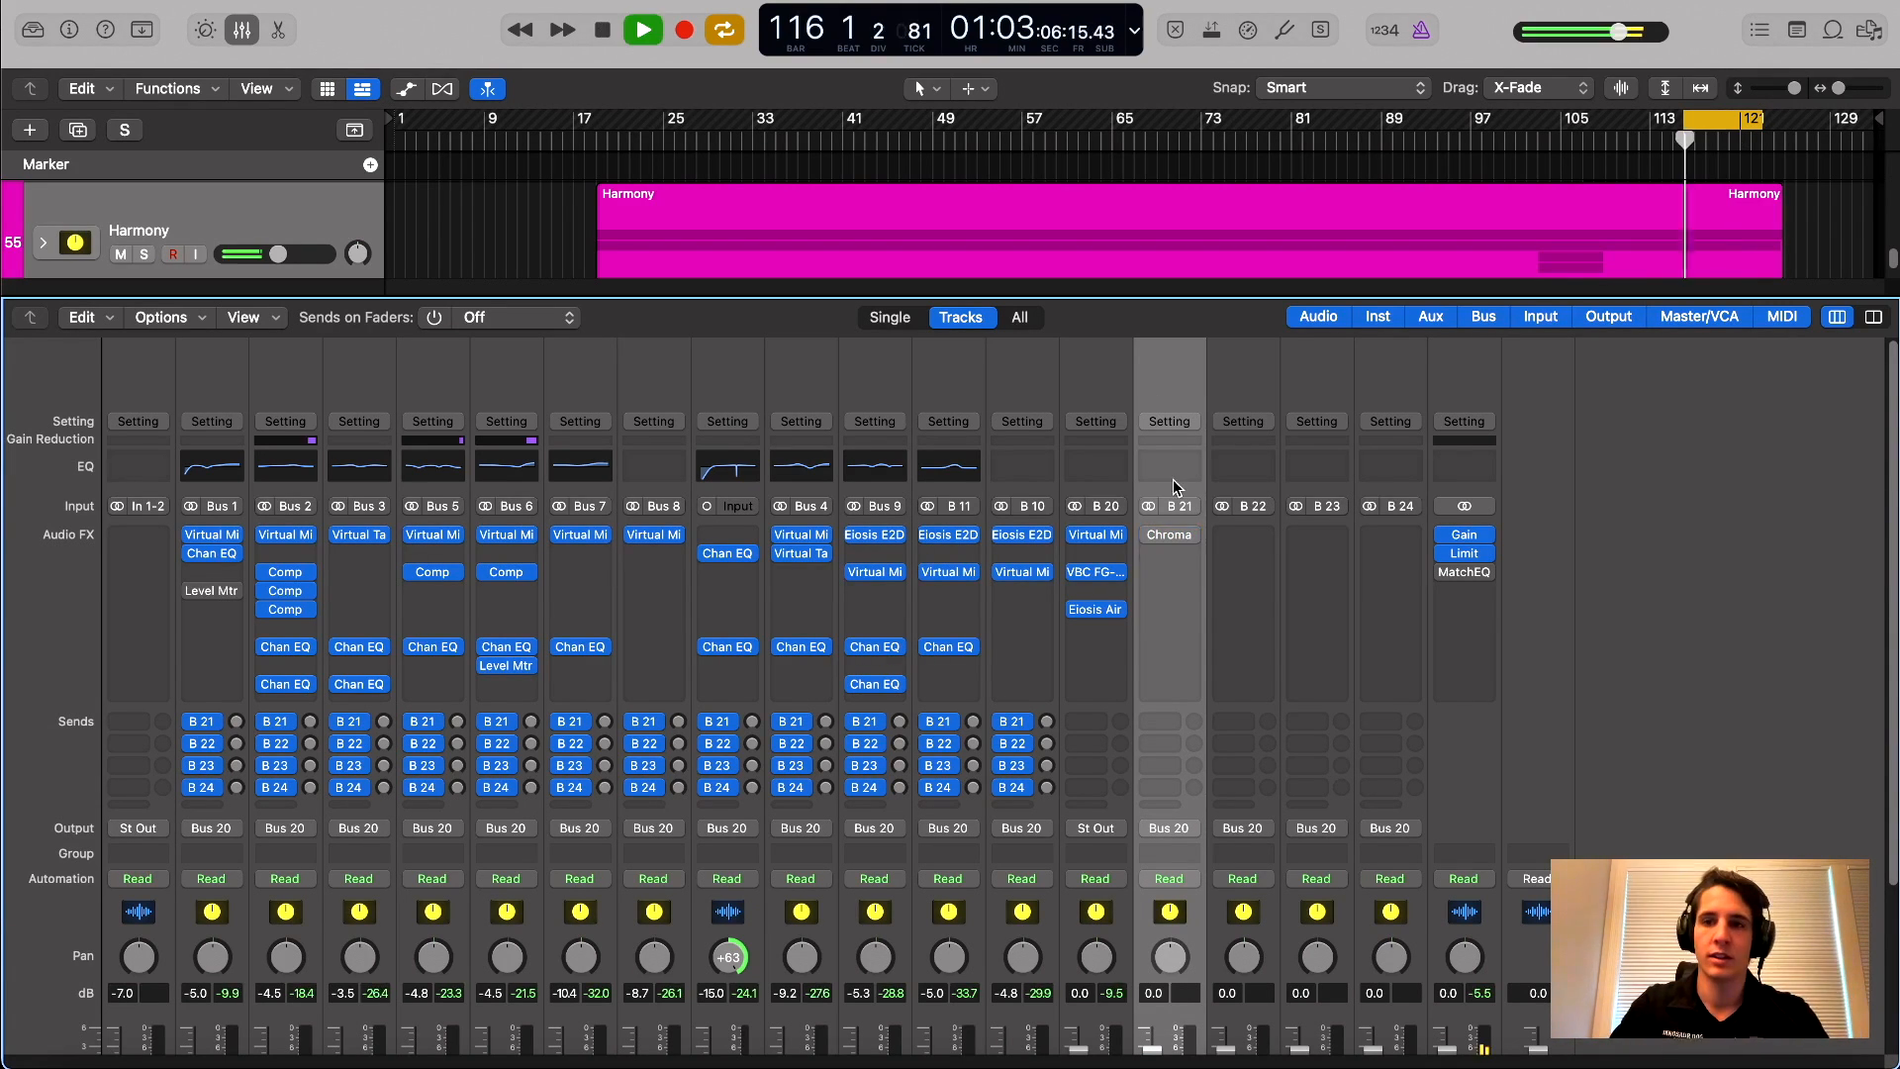
scroll(1094, 448, down, 5)
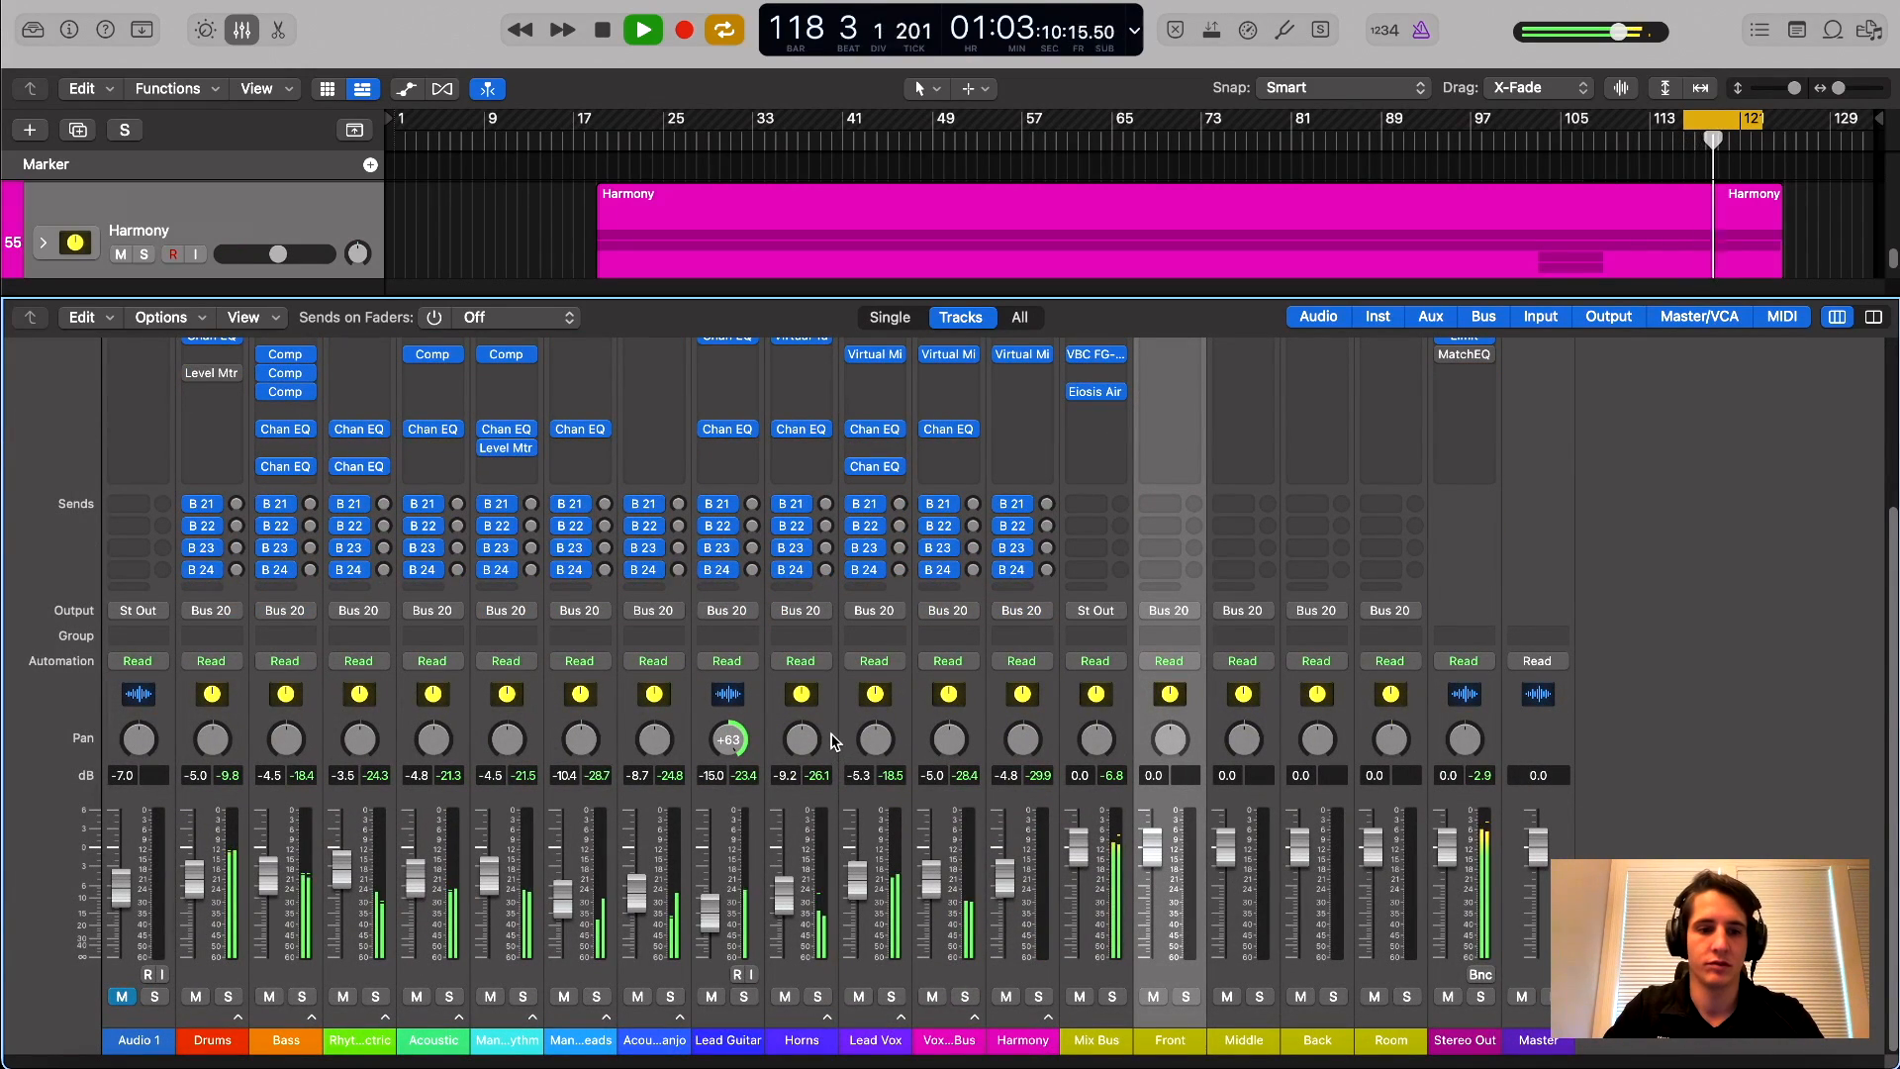
scroll(831, 742, up, 2)
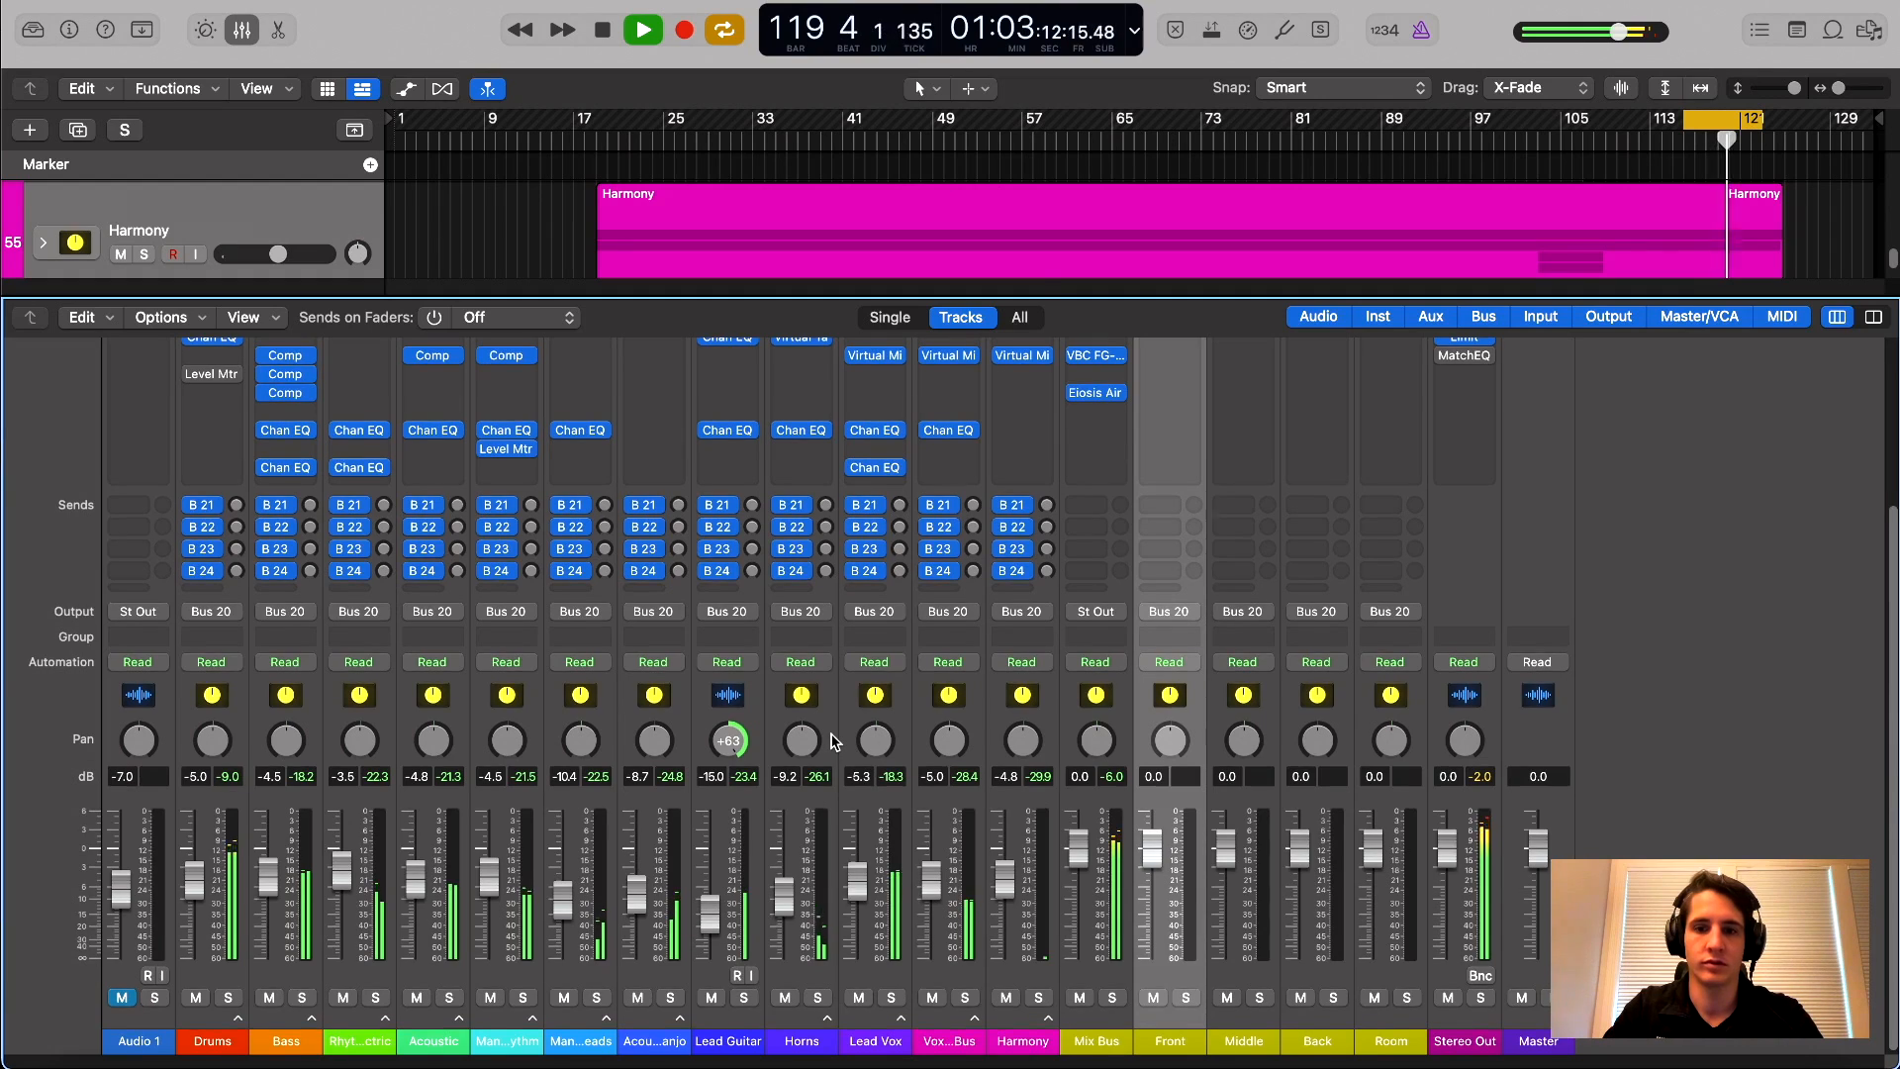
scroll(831, 742, up, 2)
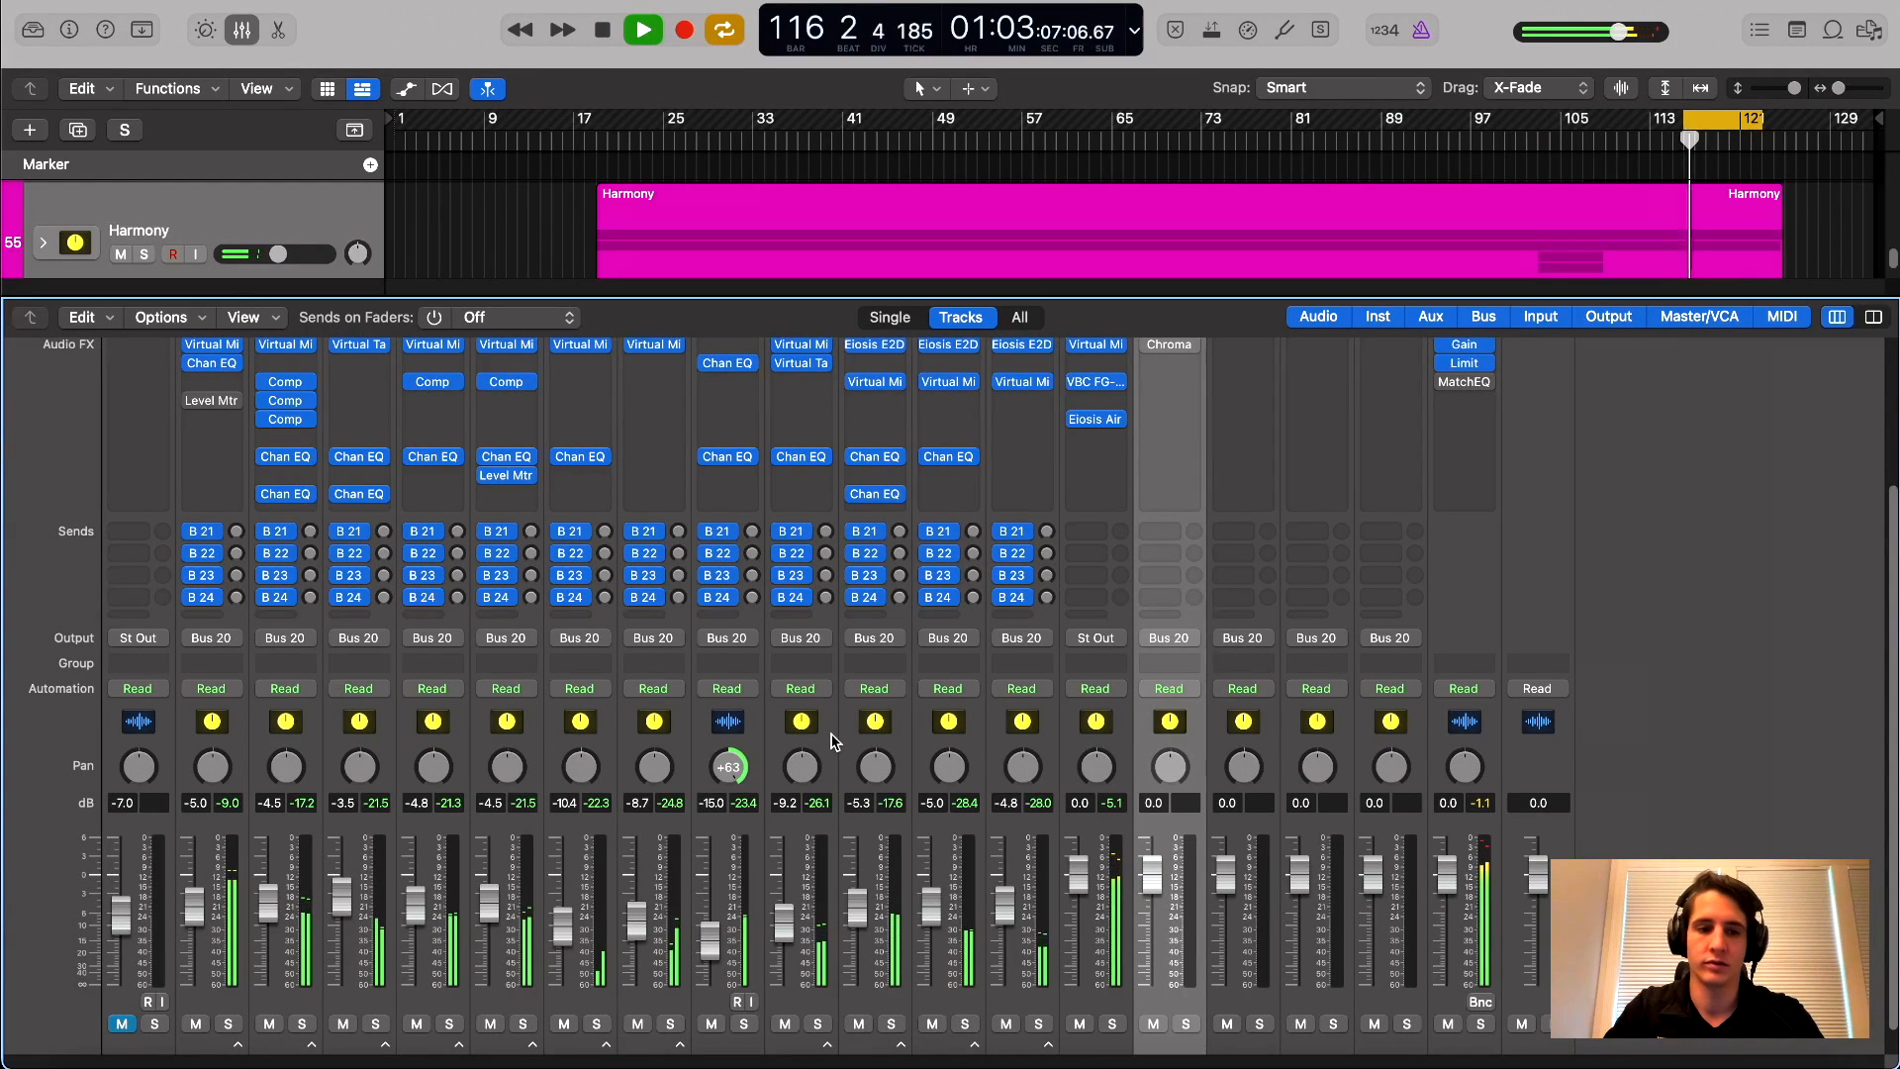
scroll(832, 742, up, 1)
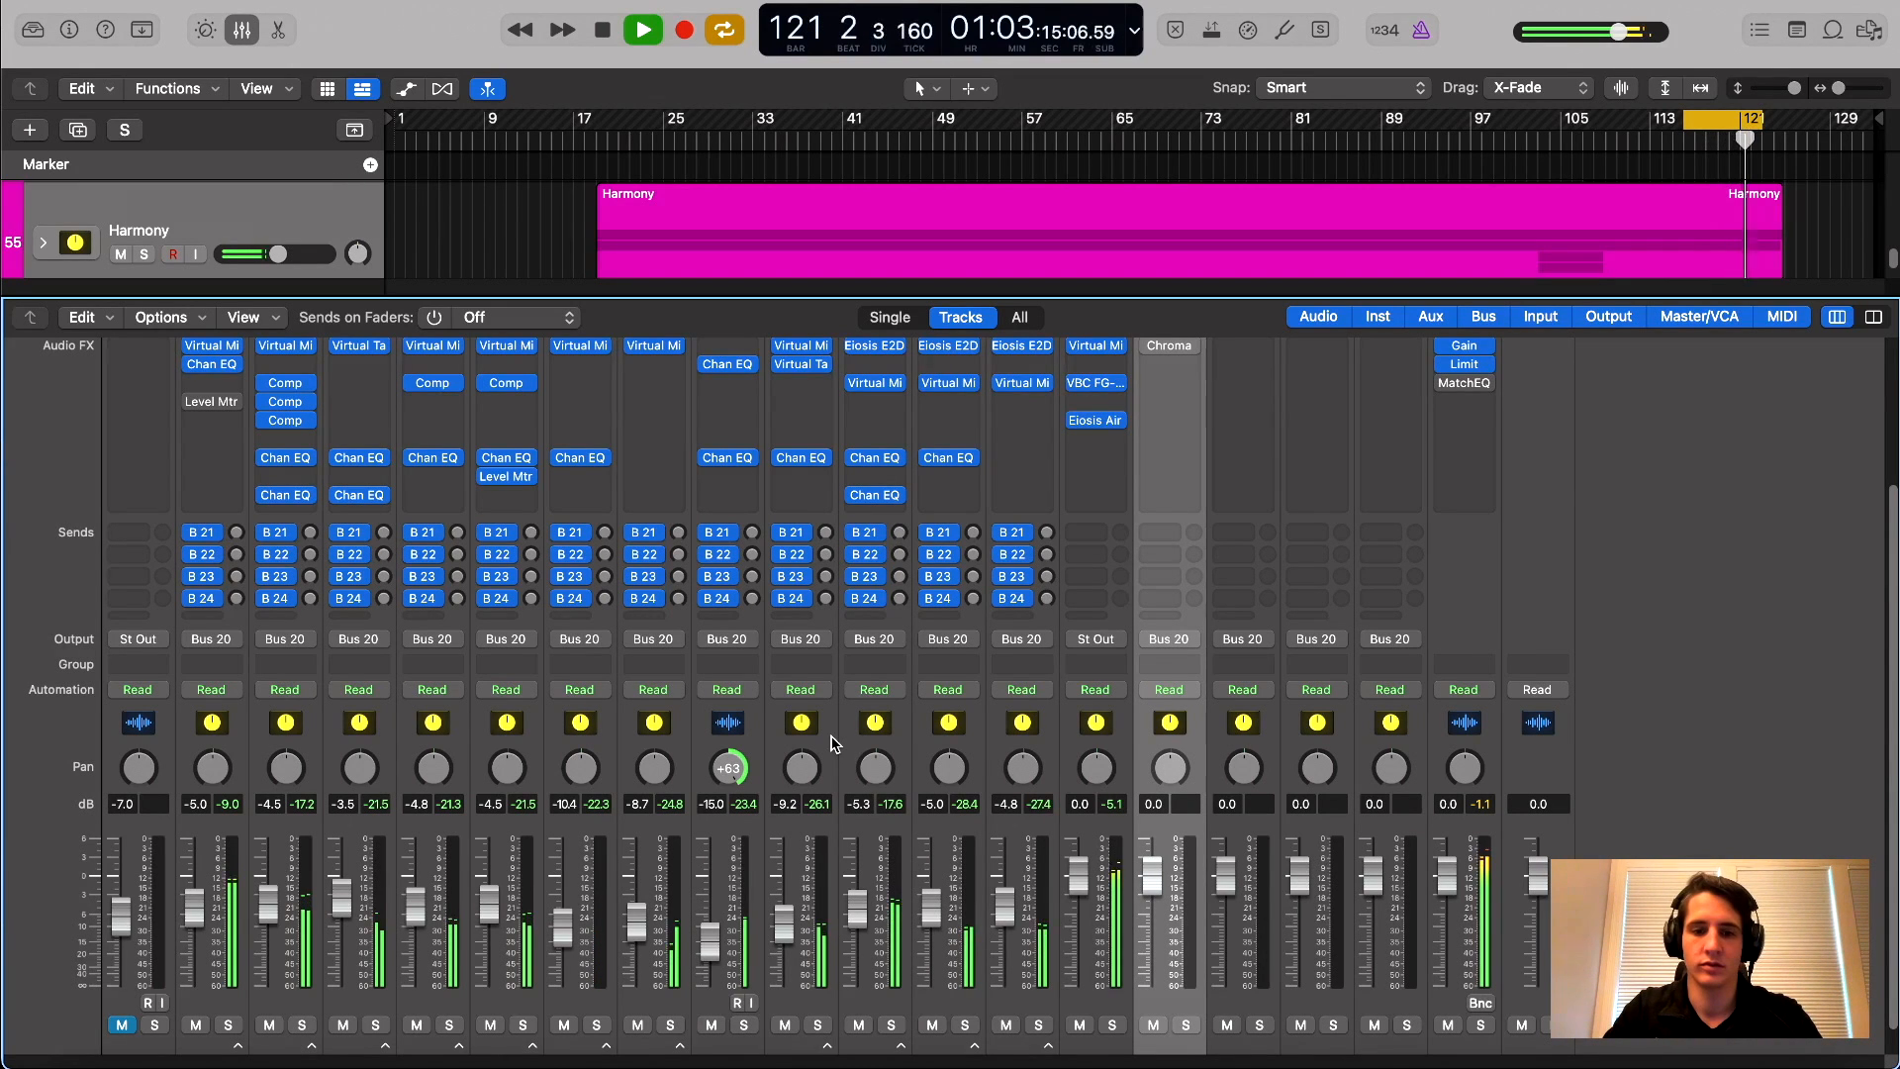
key(space)
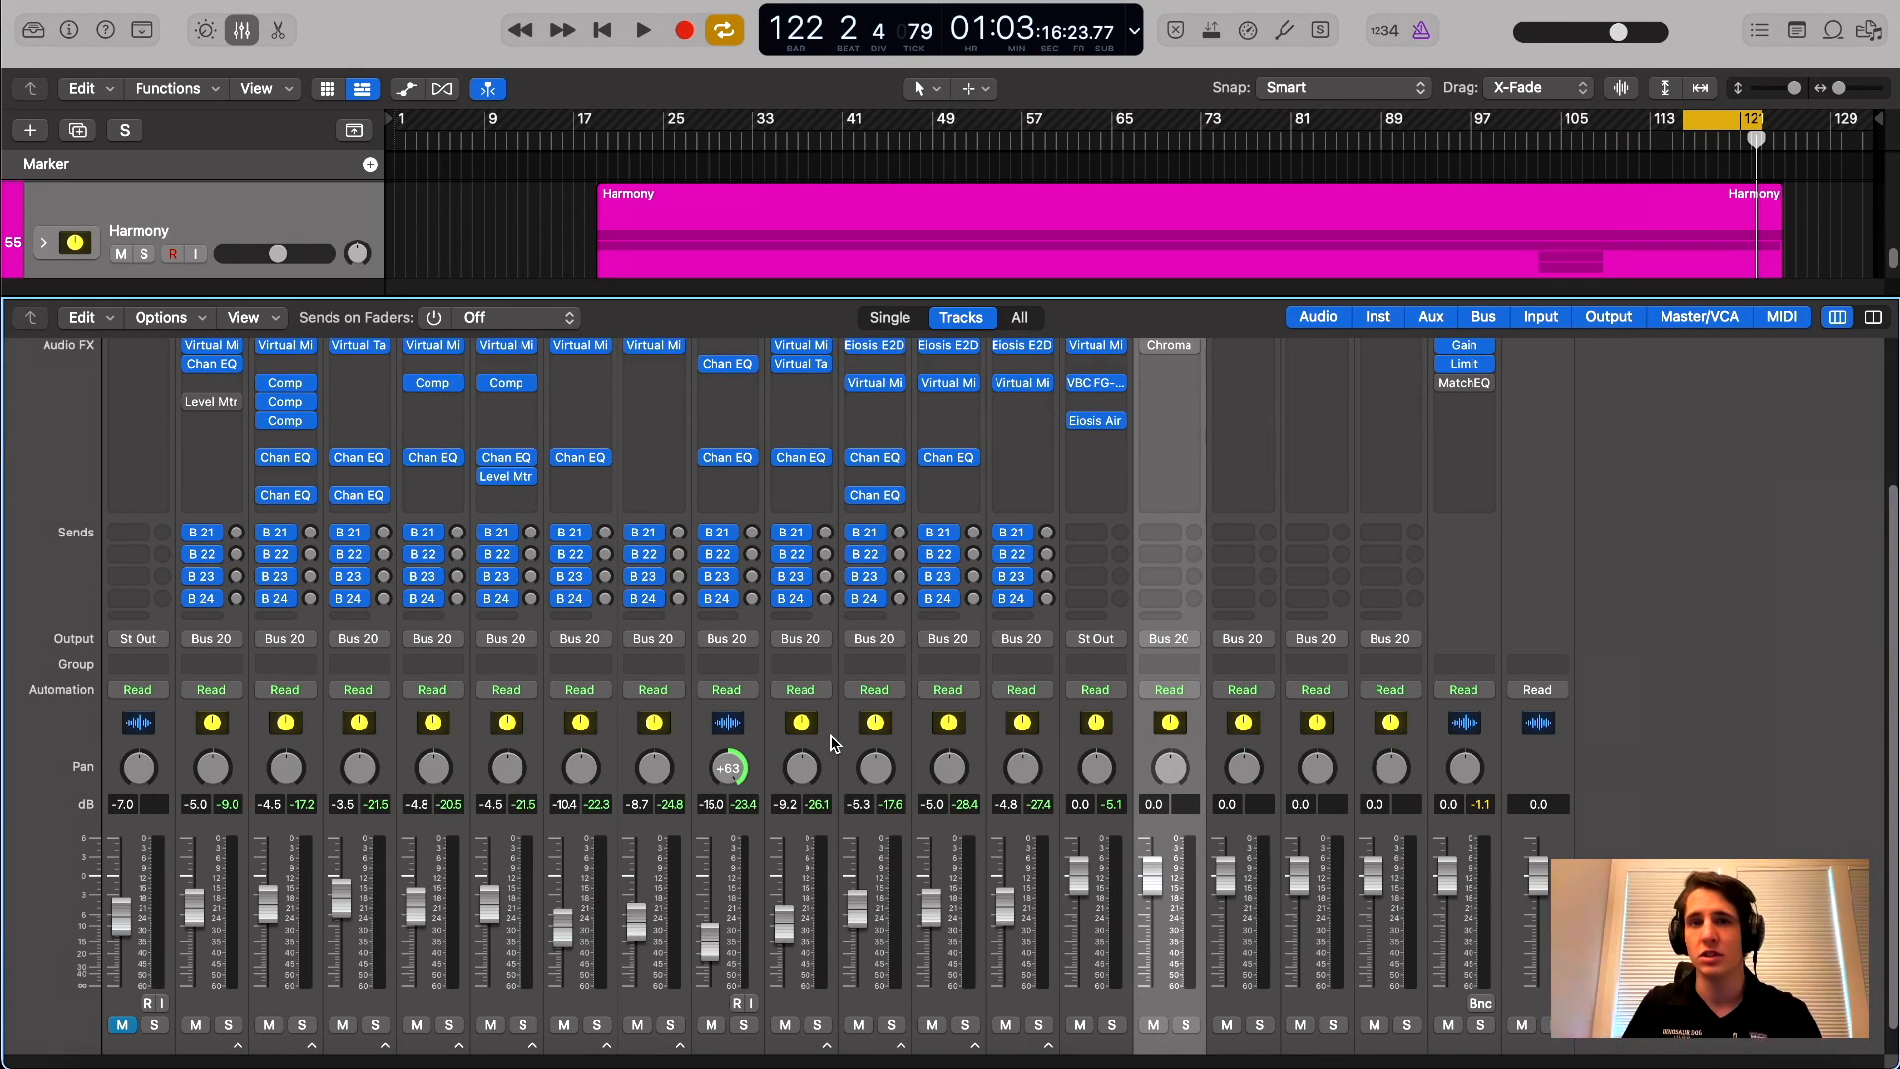
Turn ChromaVerb on the Front aux back on, open its window and move it clear of the channel sends
scroll(1174, 693, up, 4)
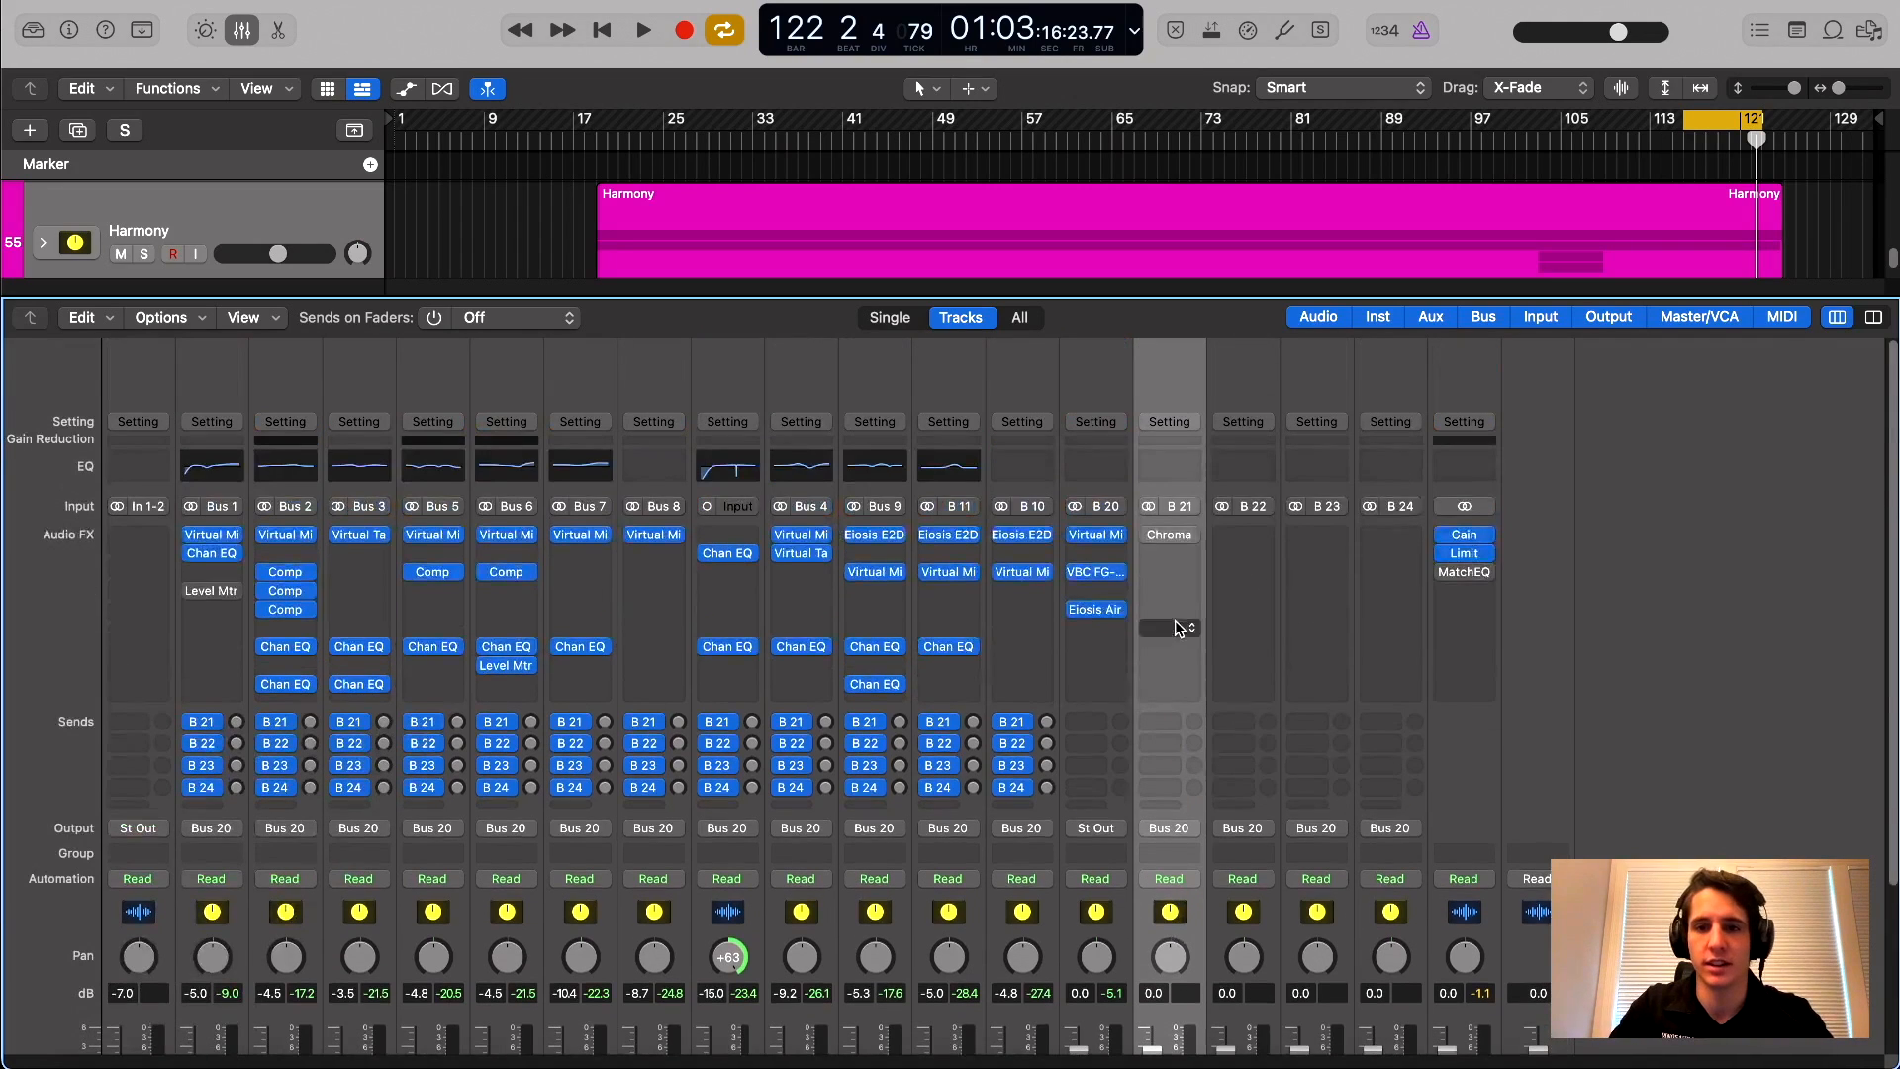
click(1149, 534)
click(1165, 532)
drag(955, 198, 988, 906)
scroll(594, 643, down, 4)
scroll(230, 545, up, 4)
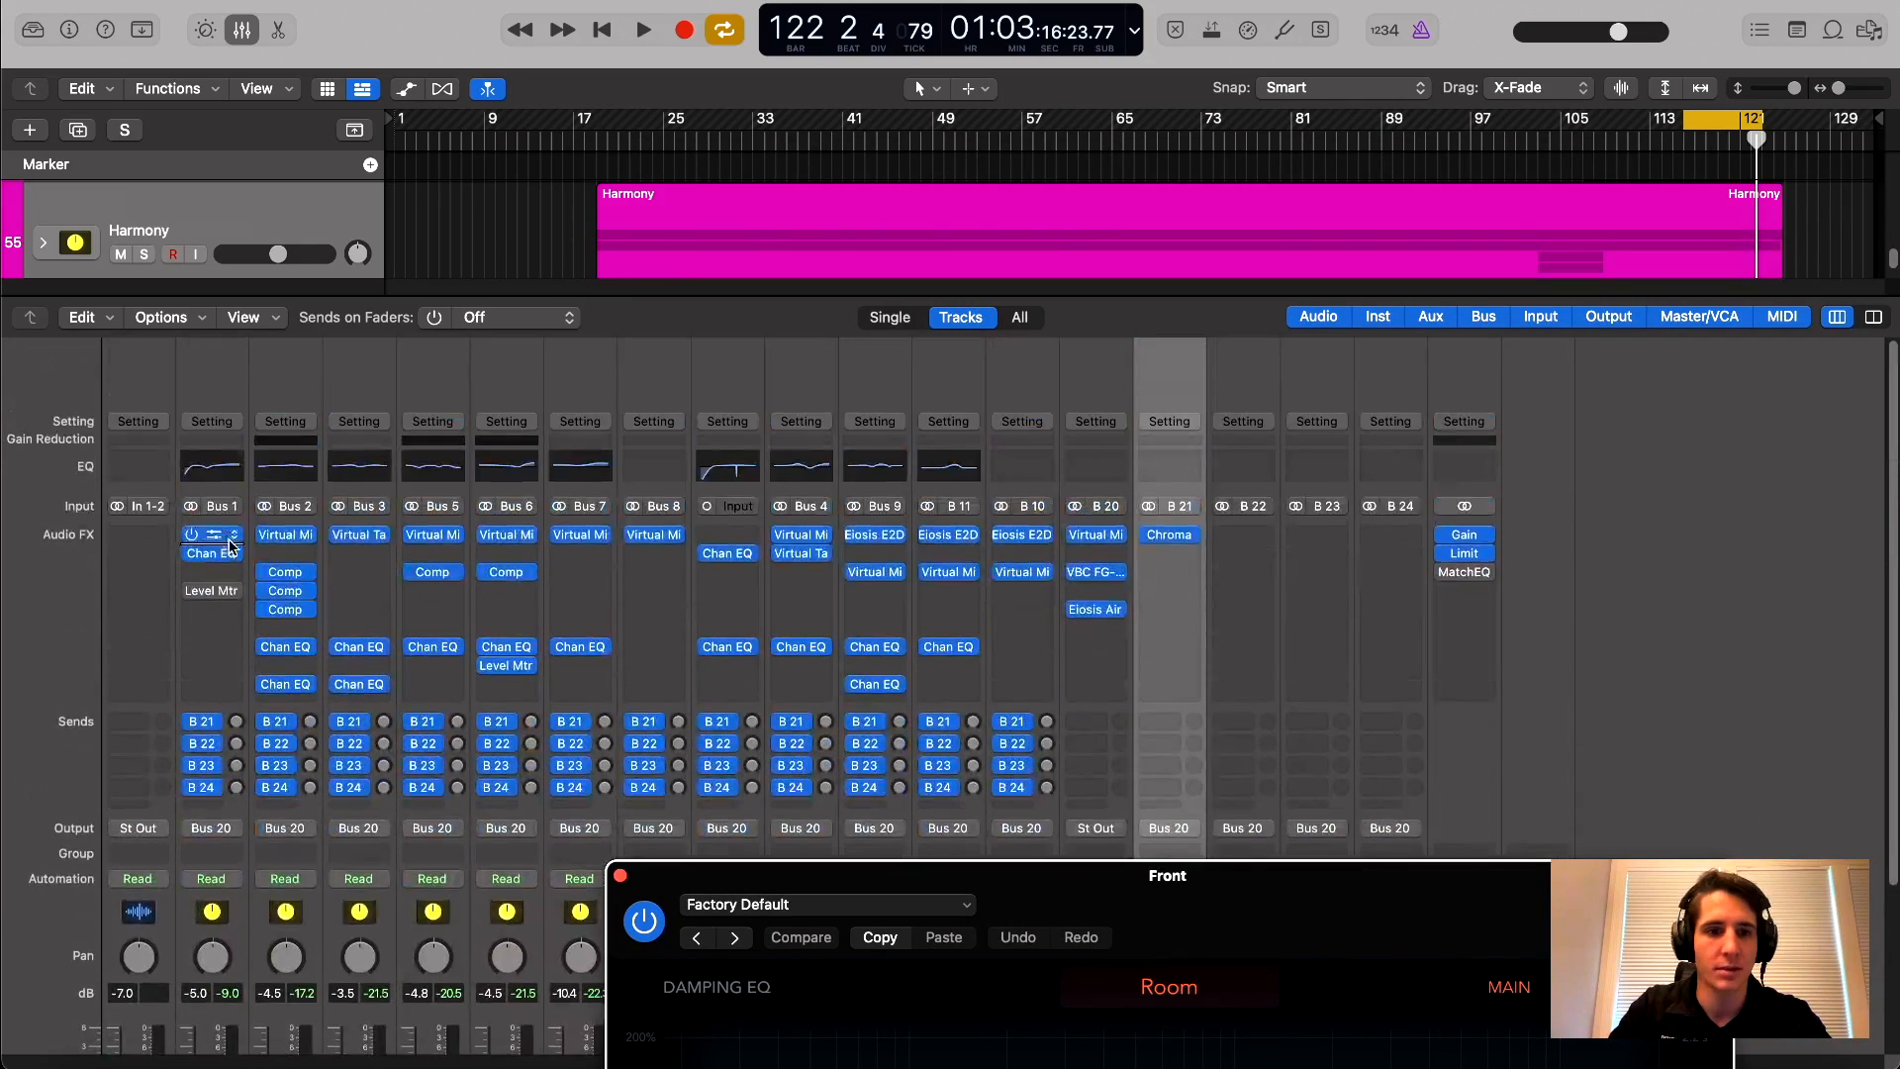
Select the Drums through Harmony strips and reset their Bus 21 send levels to the default
click(214, 390)
shift+click(1001, 388)
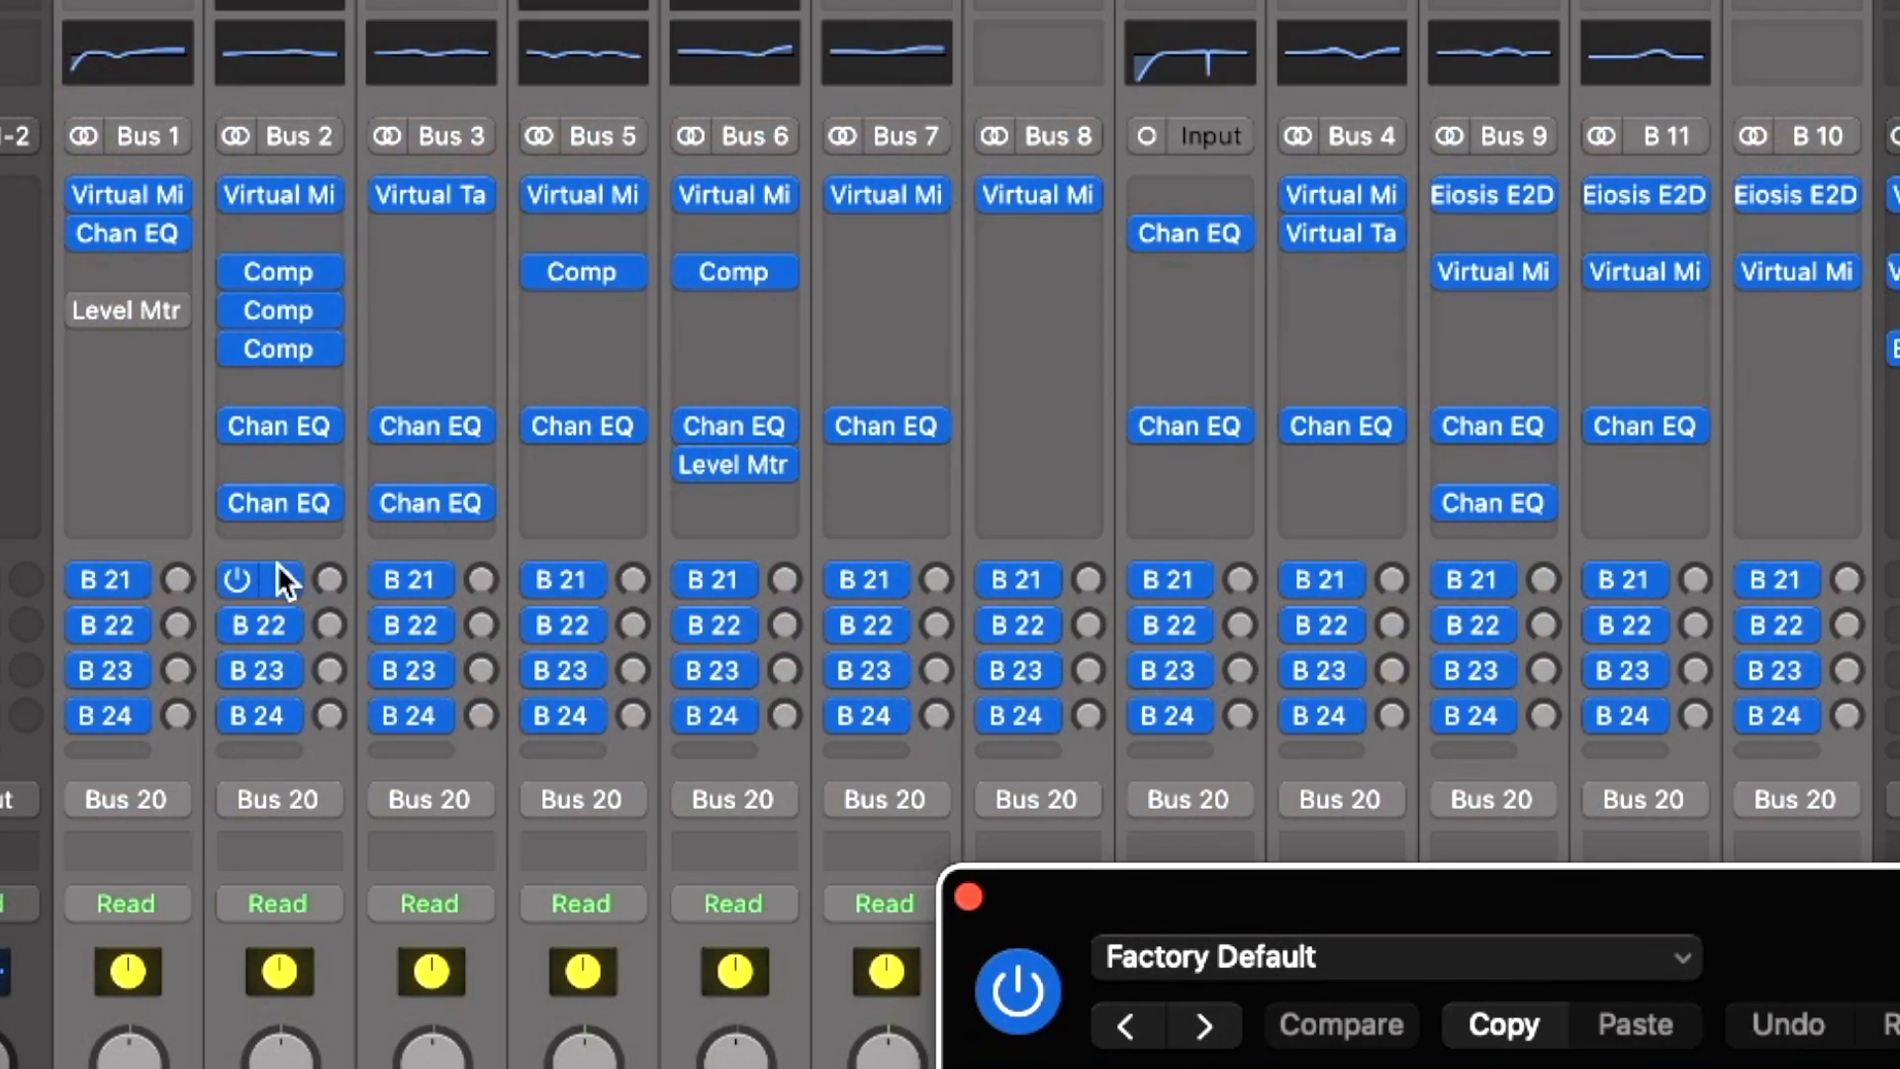
alt+click(180, 578)
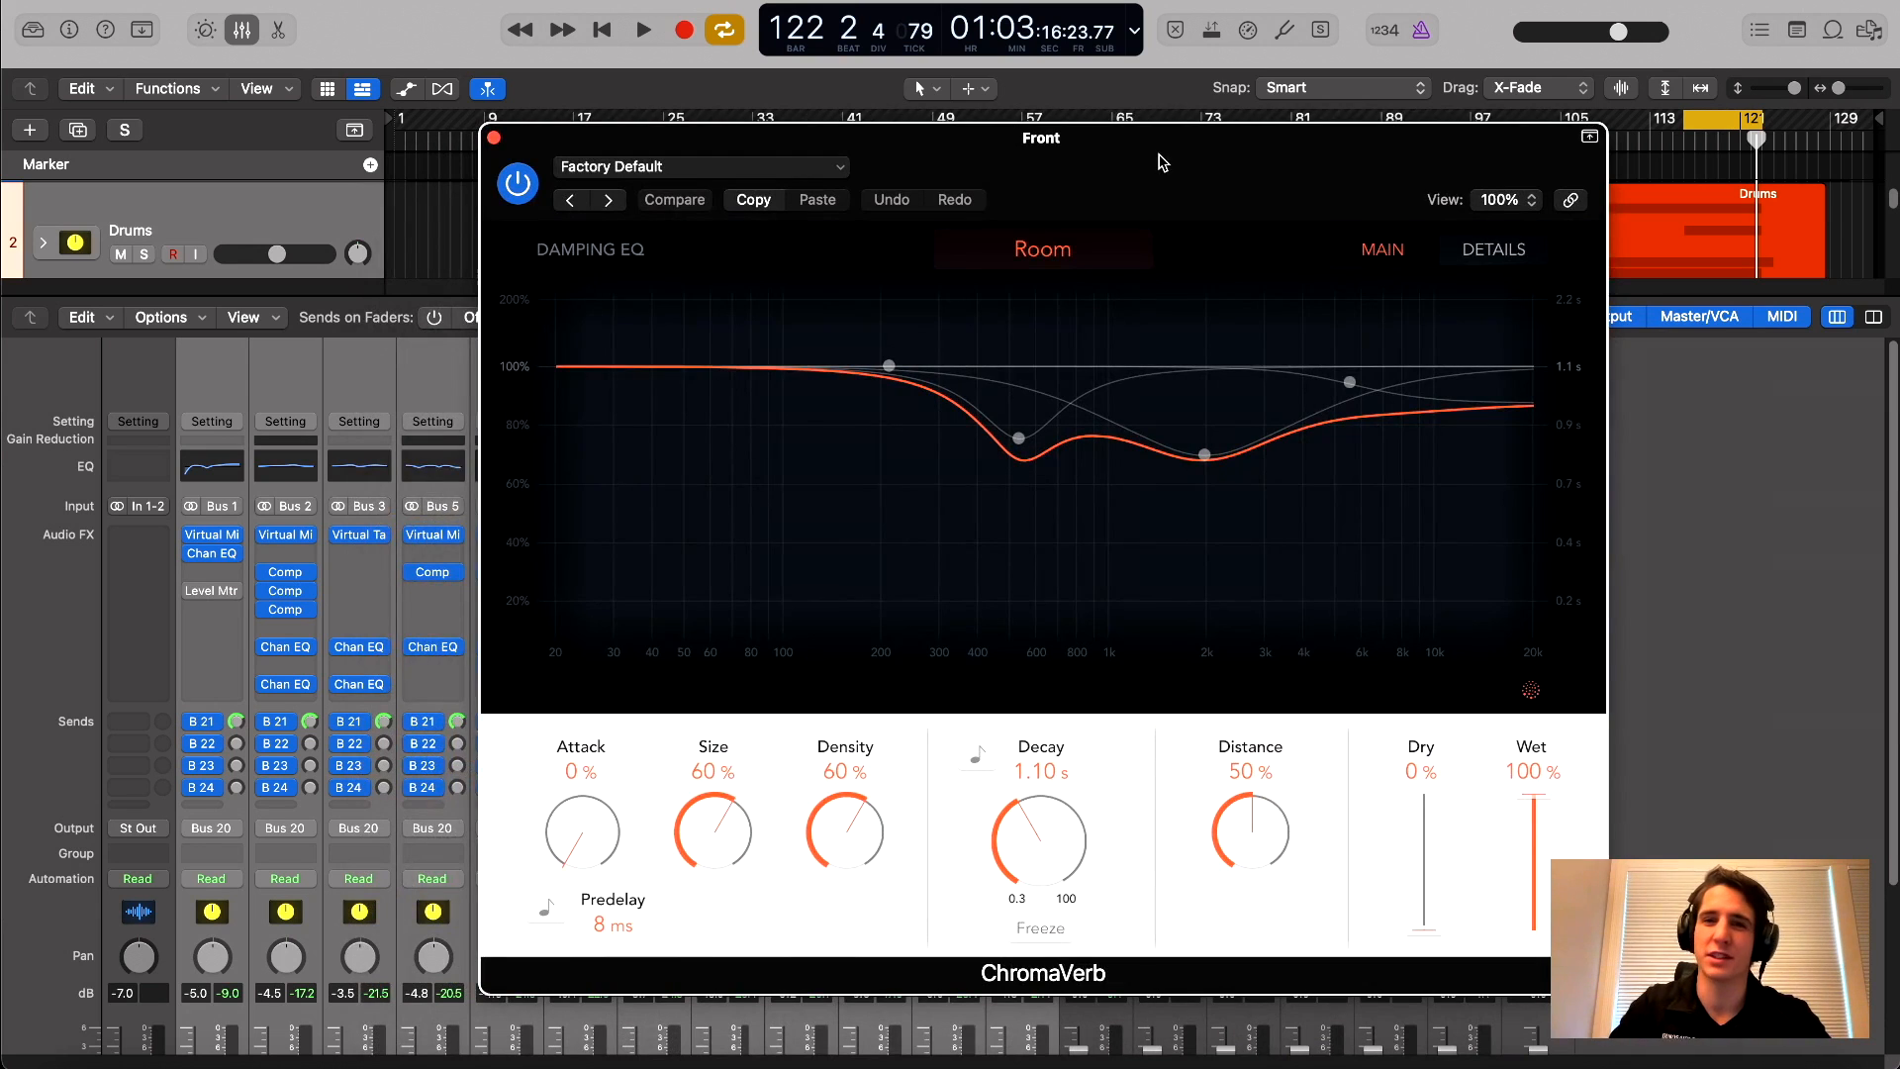
Audition ChromaVerb's Big Room preset on the Front aux during playback, with its decay shortened to about 0.63 s
drag(1158, 154, 1185, 184)
click(600, 160)
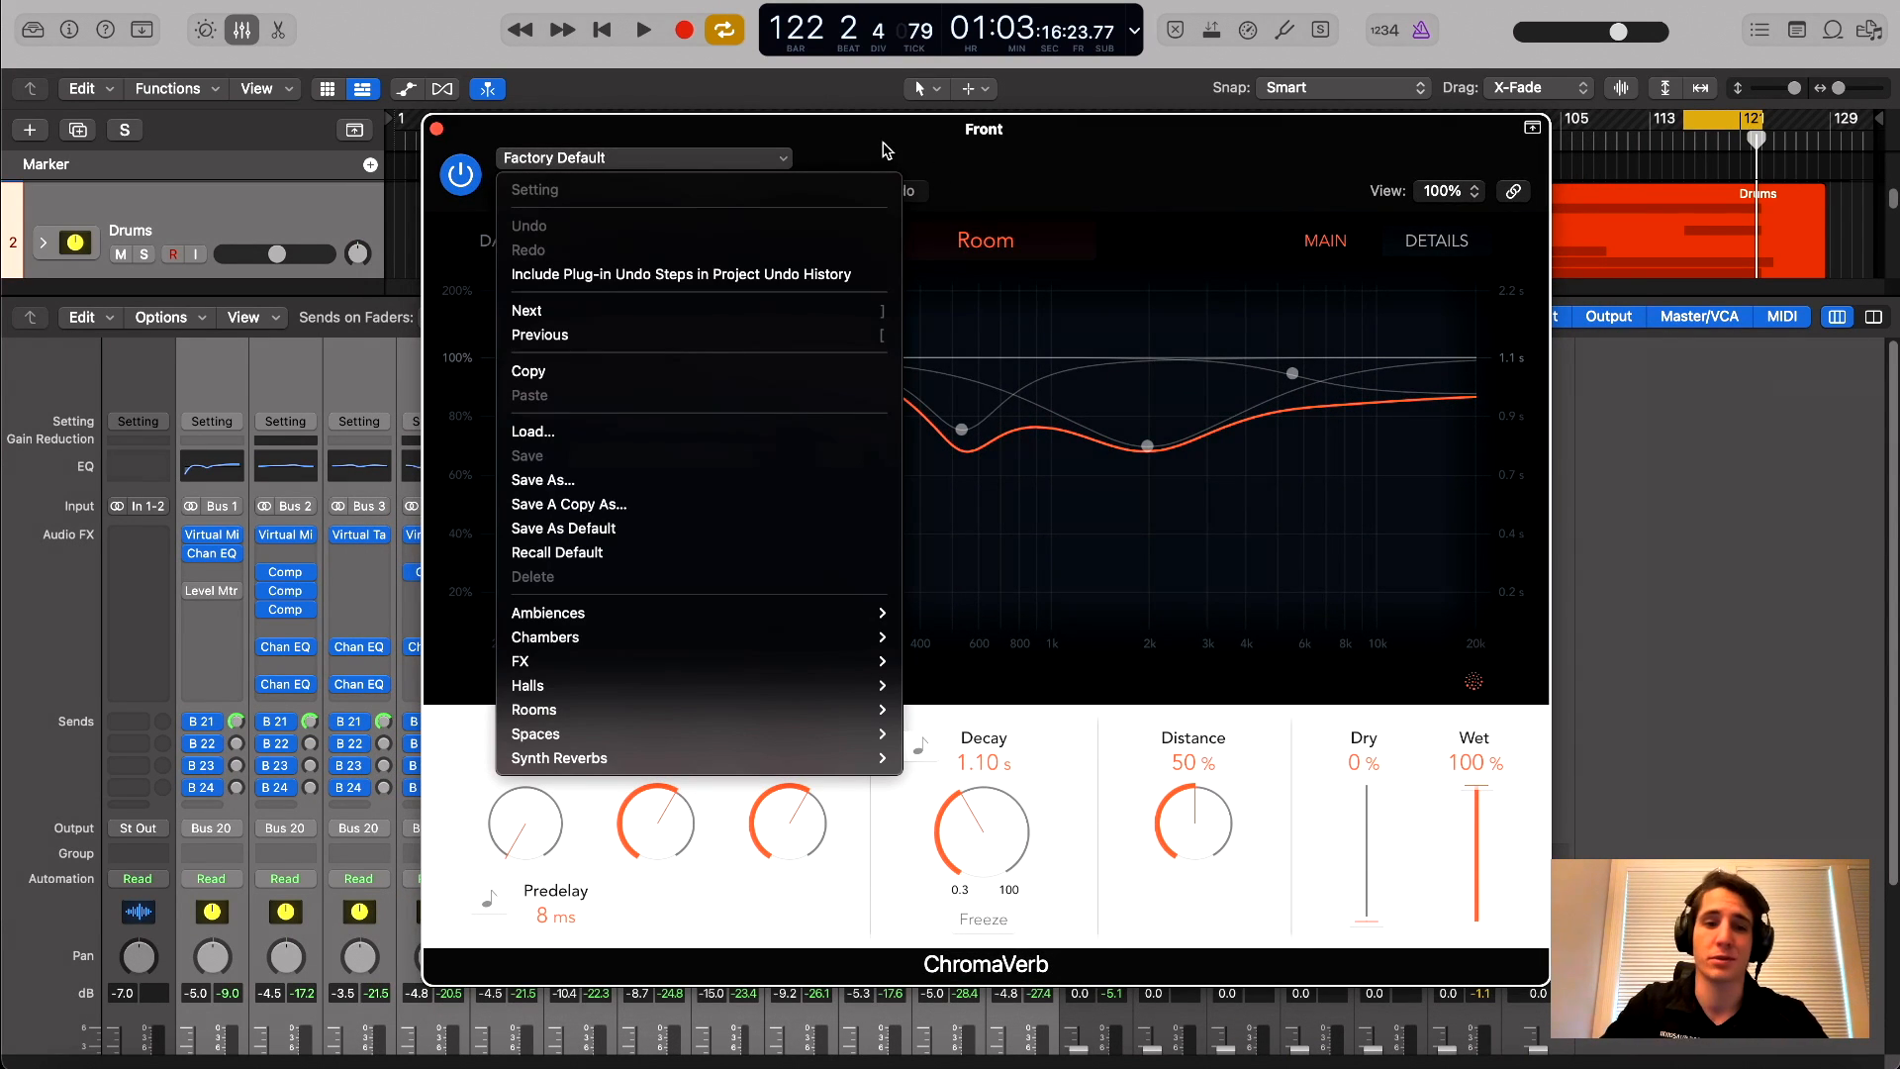
mouse_move(649, 711)
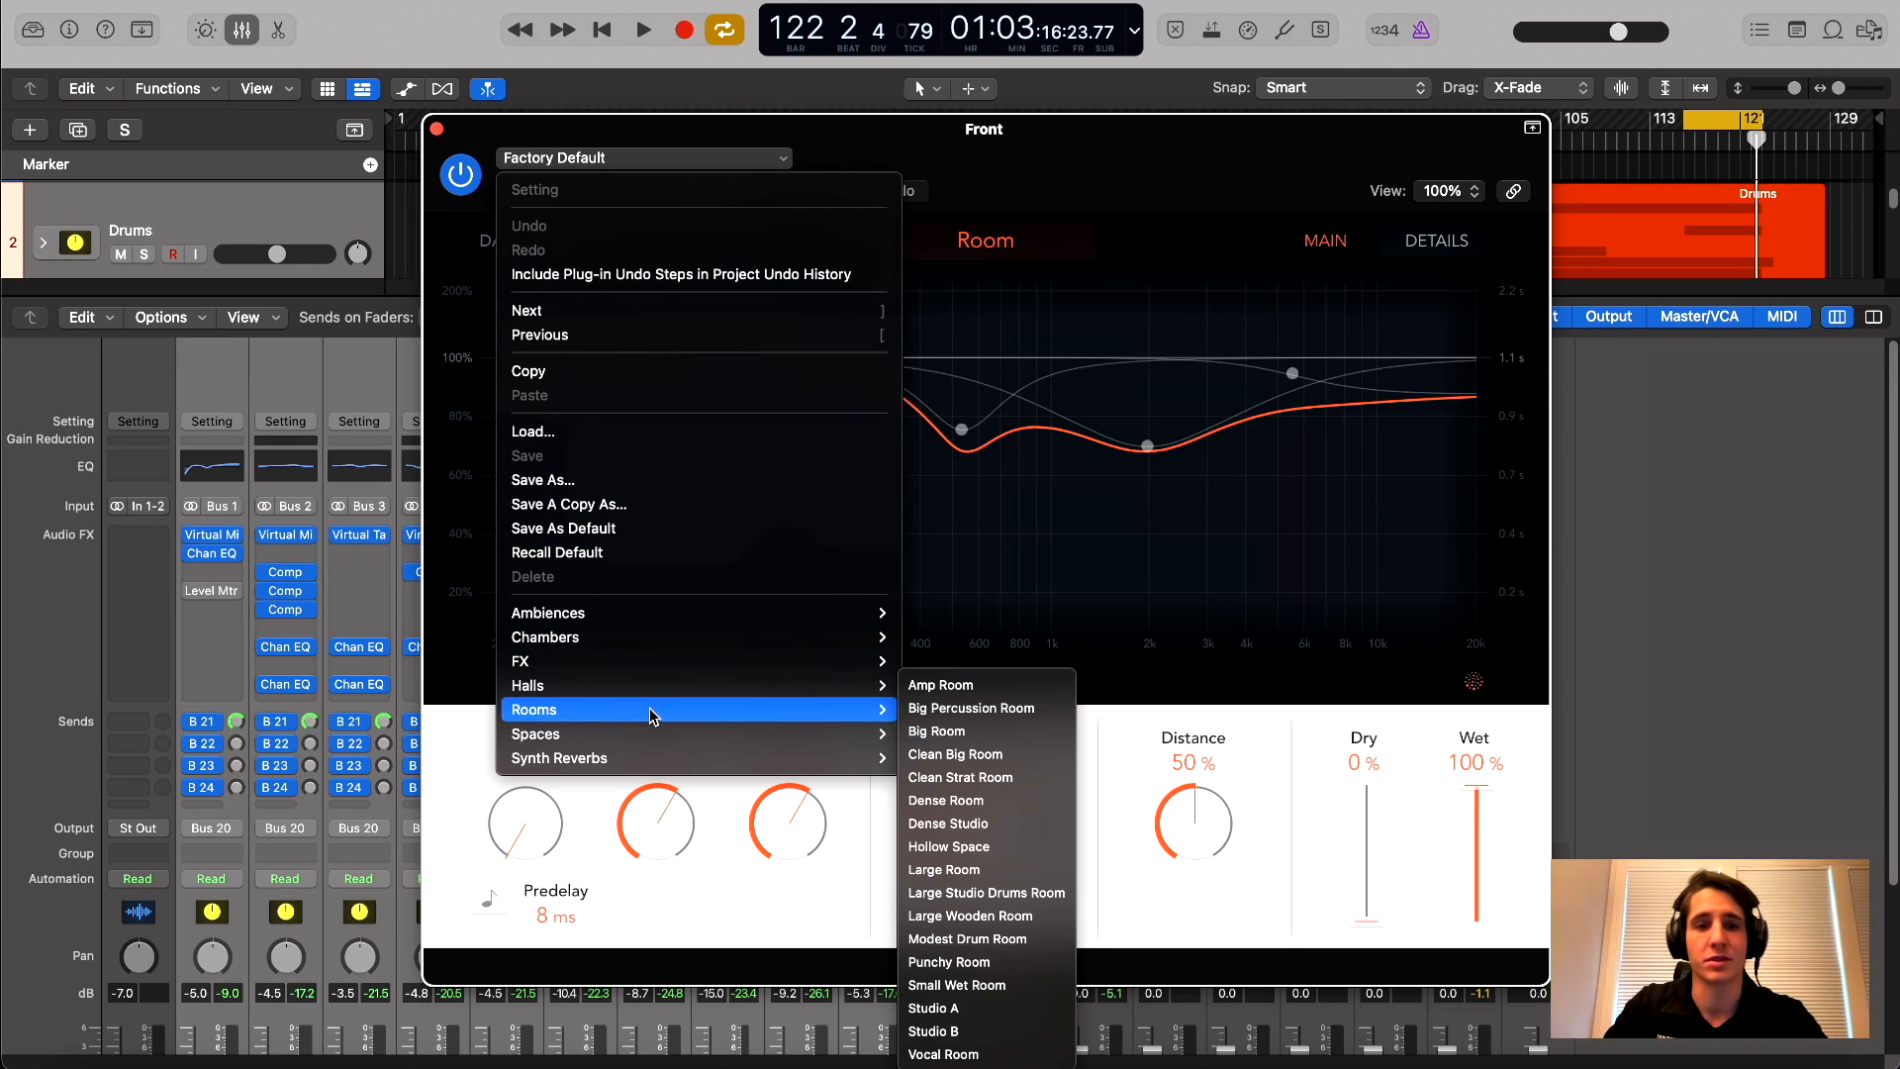
mouse_move(673, 744)
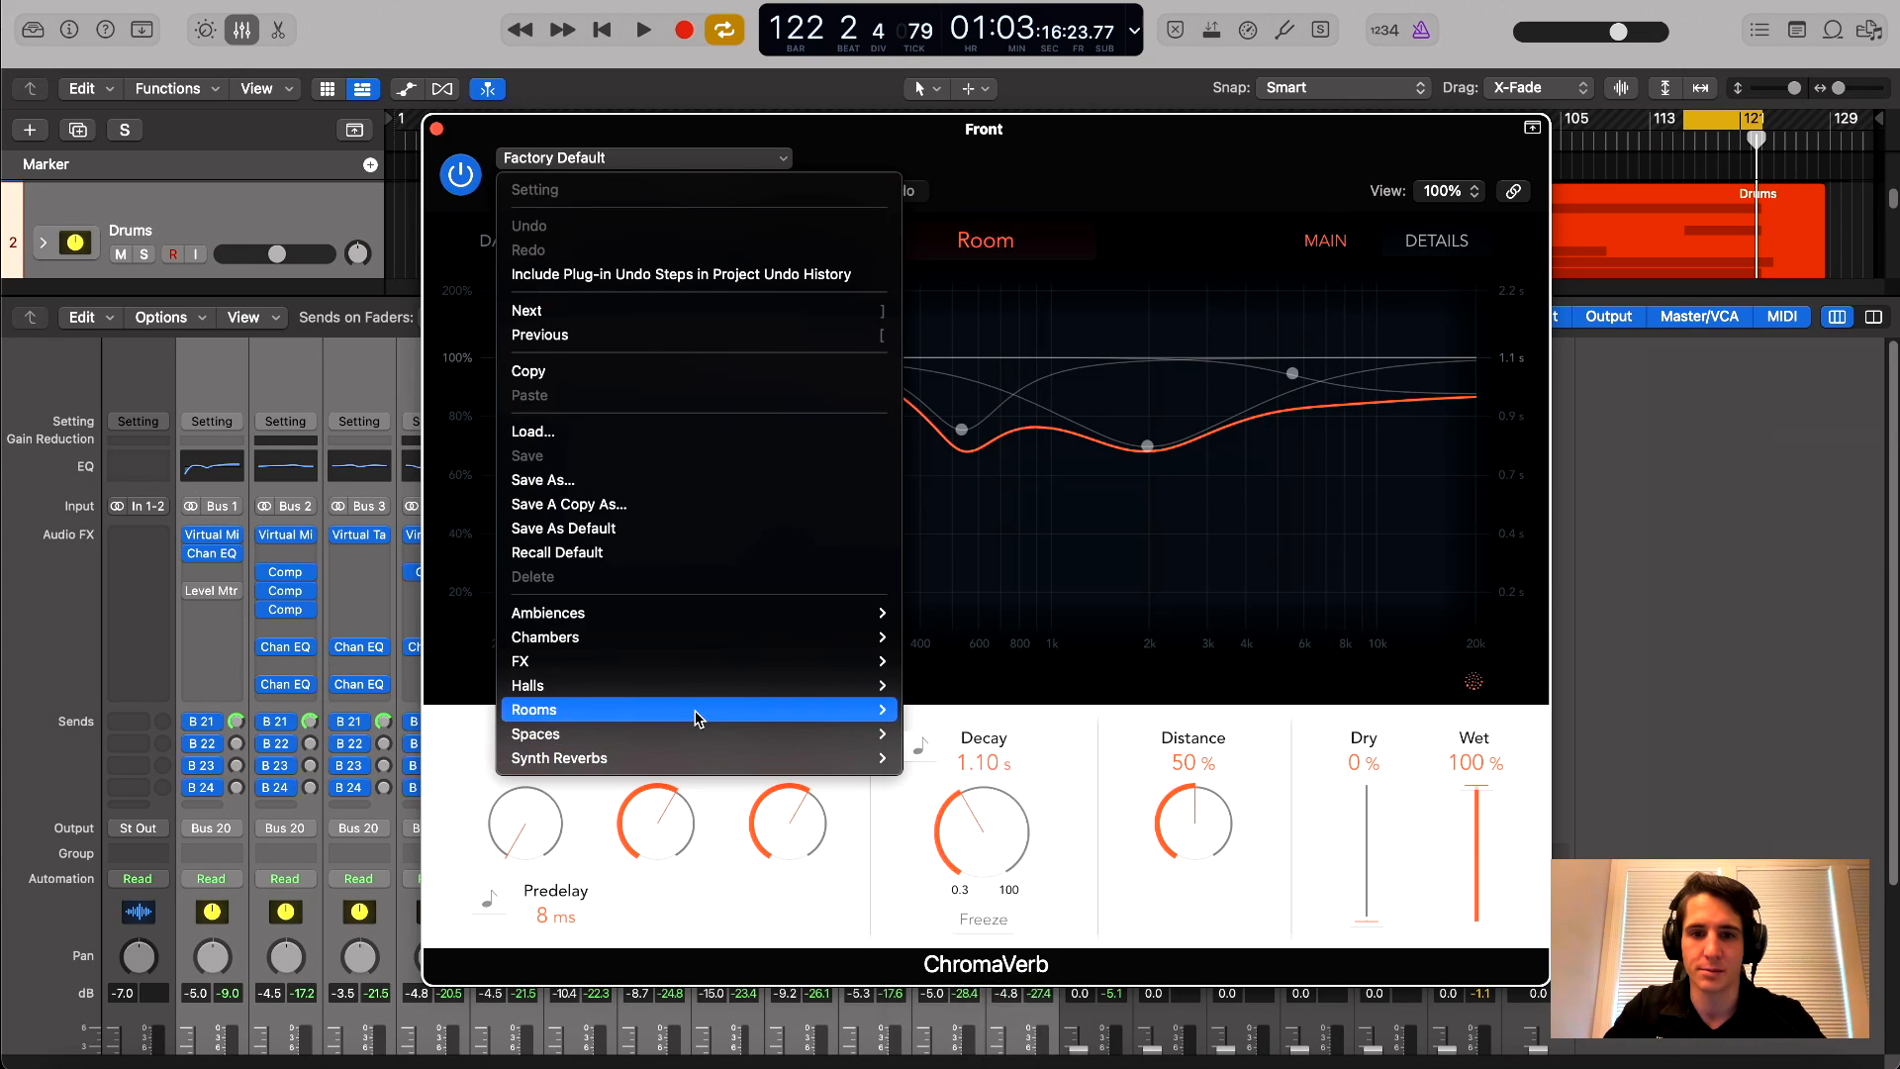
mouse_move(731, 715)
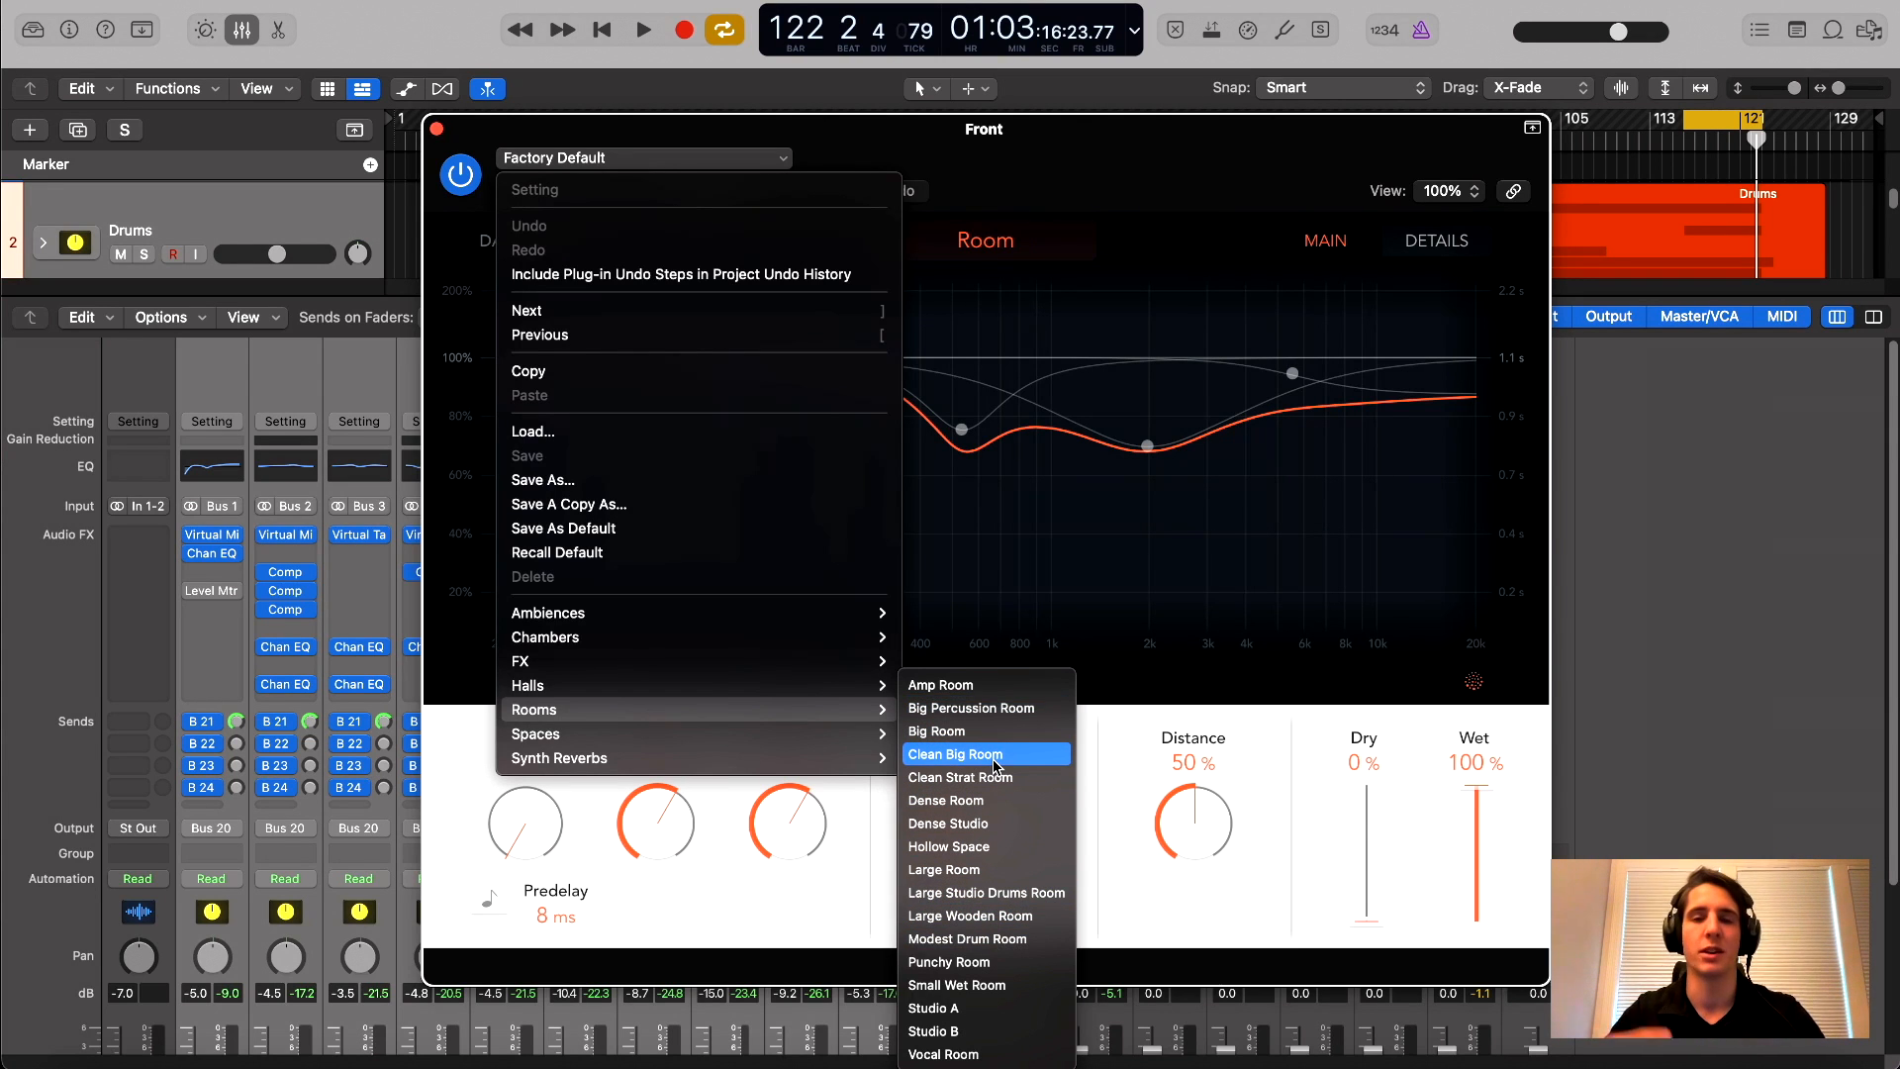
click(980, 730)
key(space)
drag(1138, 174, 1094, 201)
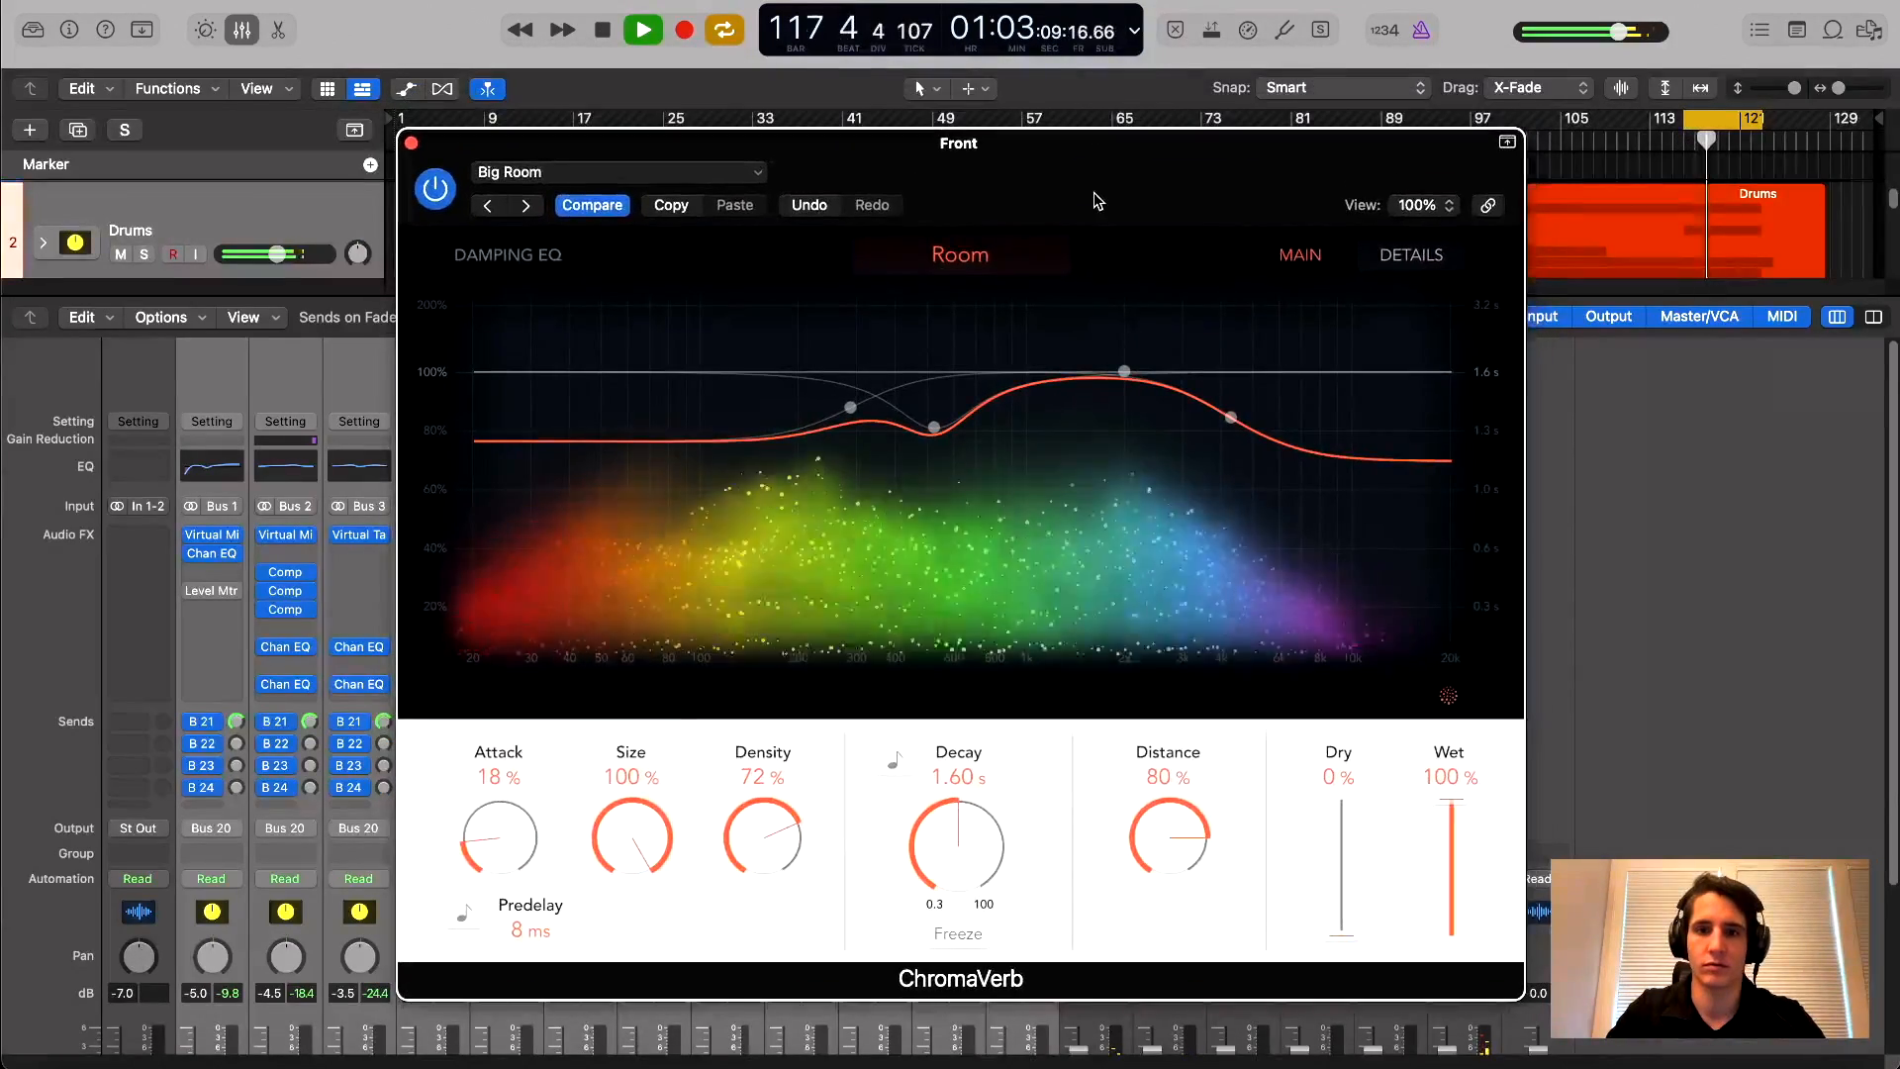
drag(956, 826, 970, 878)
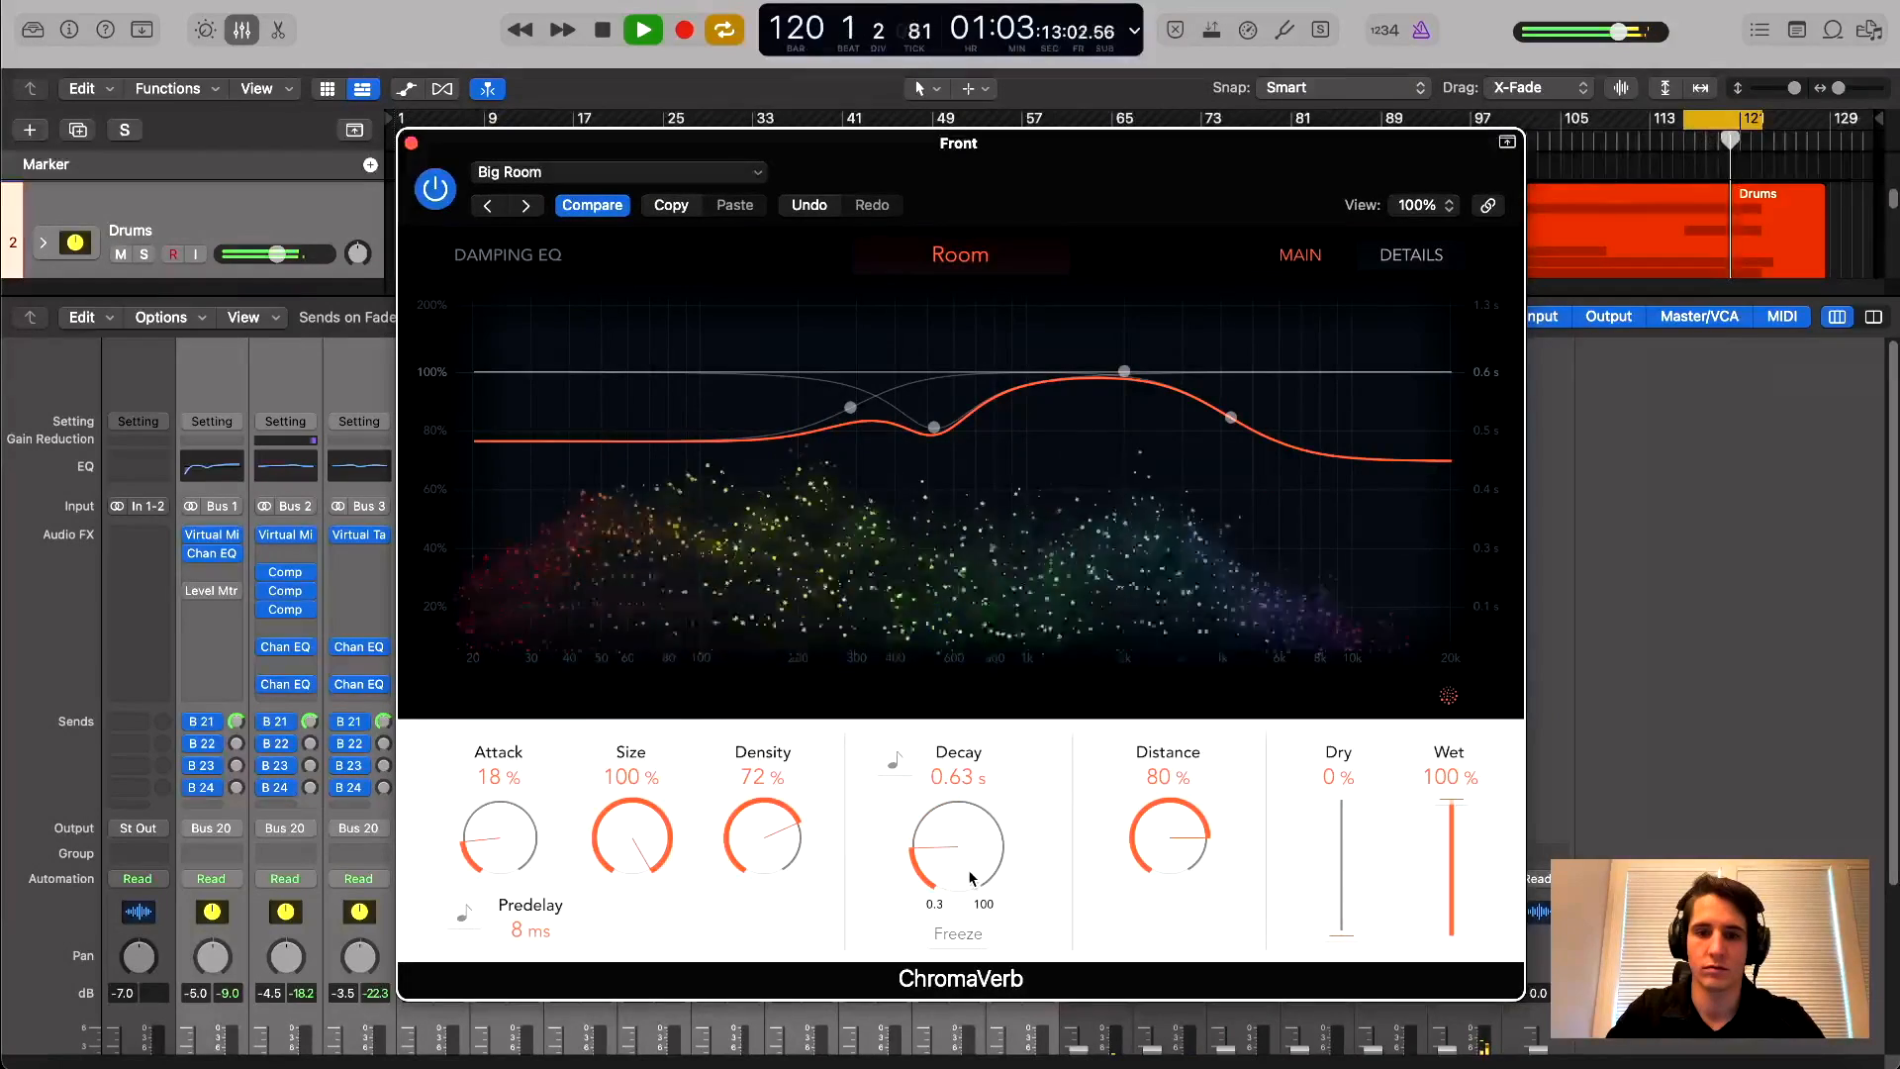
click(955, 257)
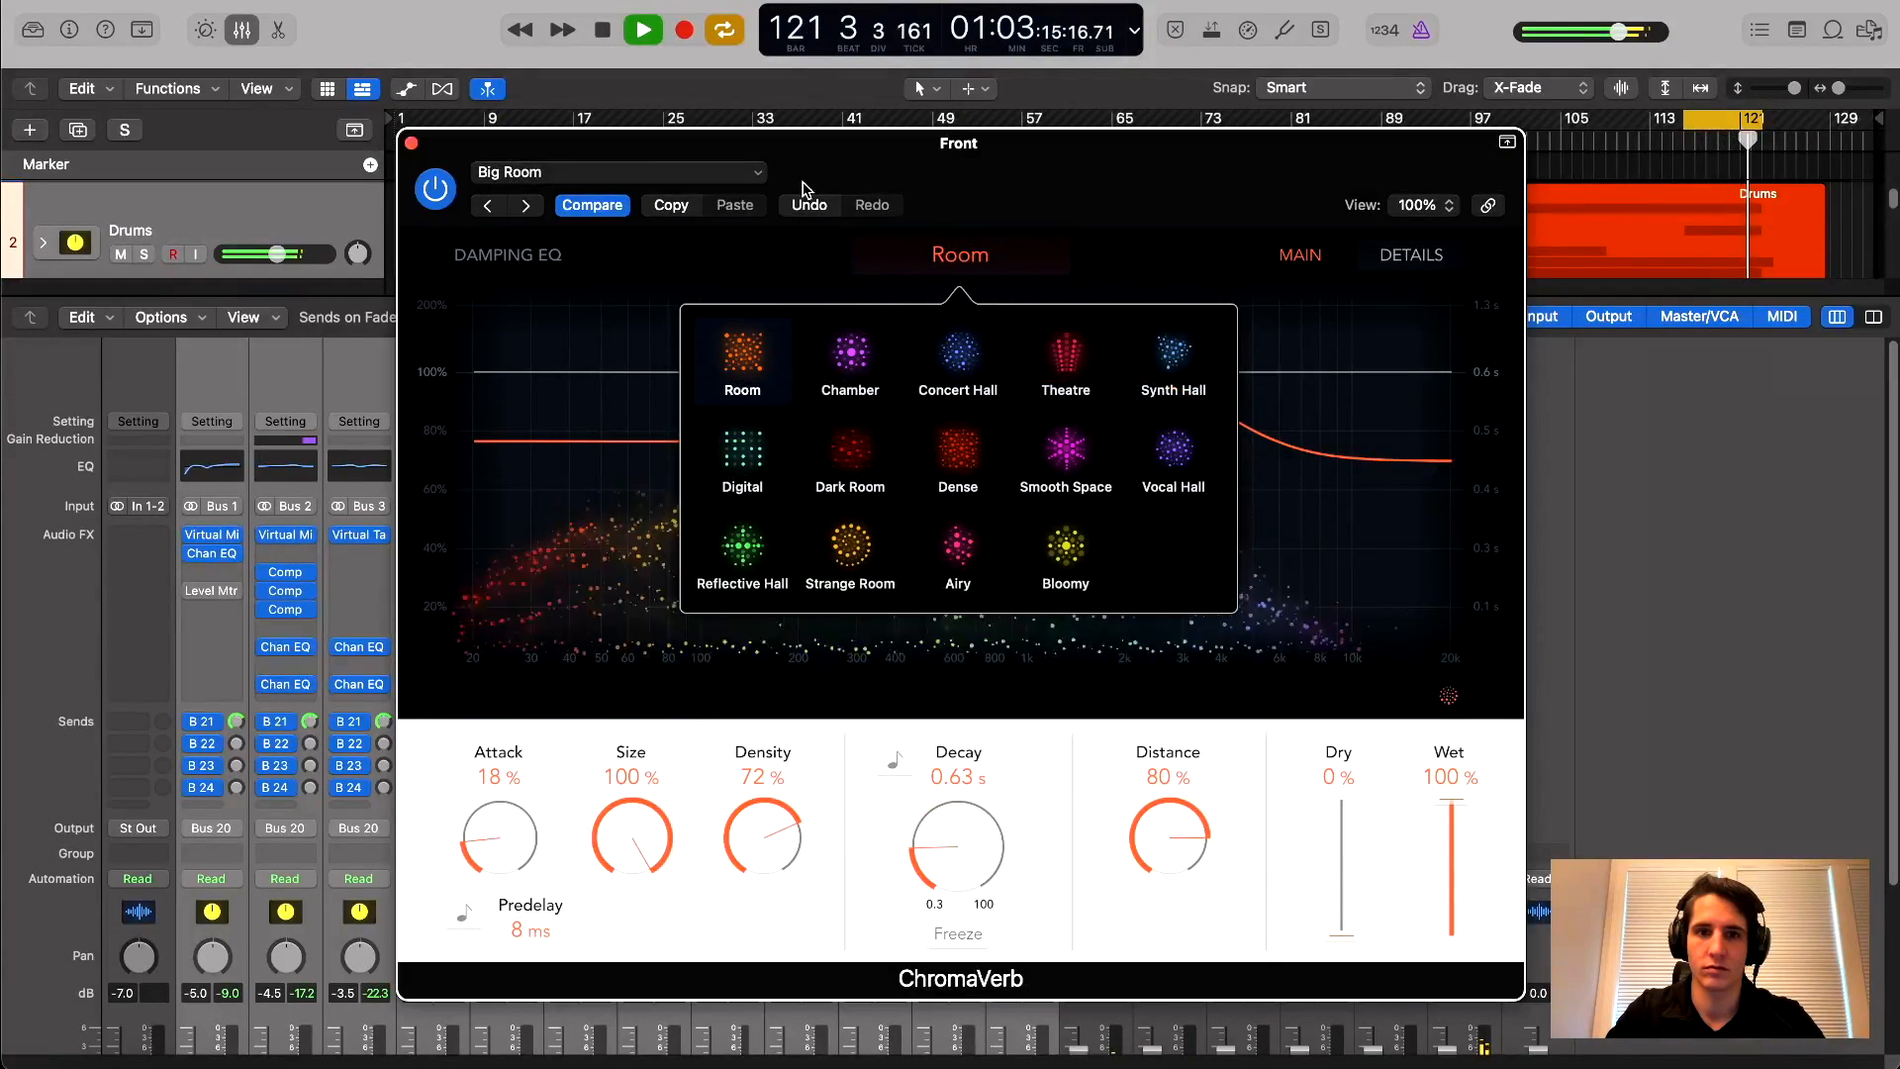
Audition the Clean Big Room and Clean Strat Room presets on the Front reverb while the section plays
click(659, 174)
mouse_move(794, 725)
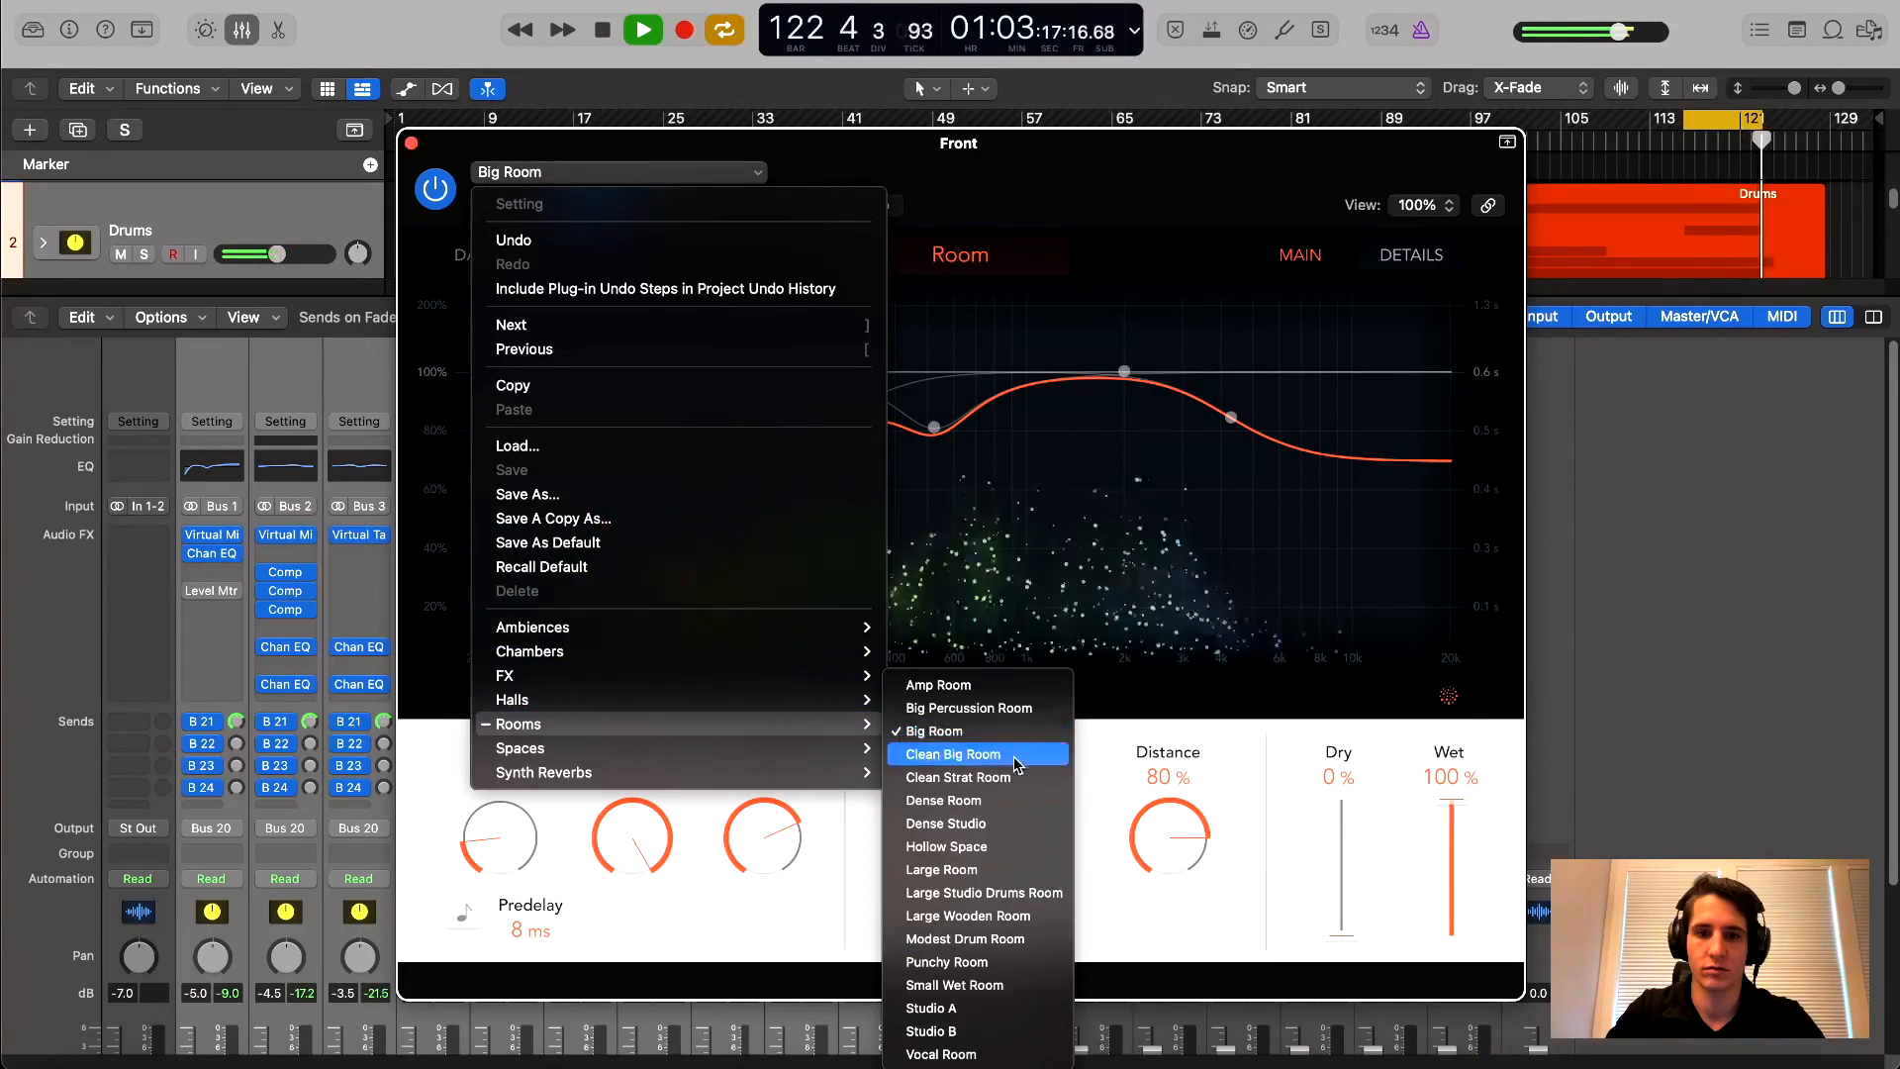
click(935, 754)
drag(1139, 208, 1106, 200)
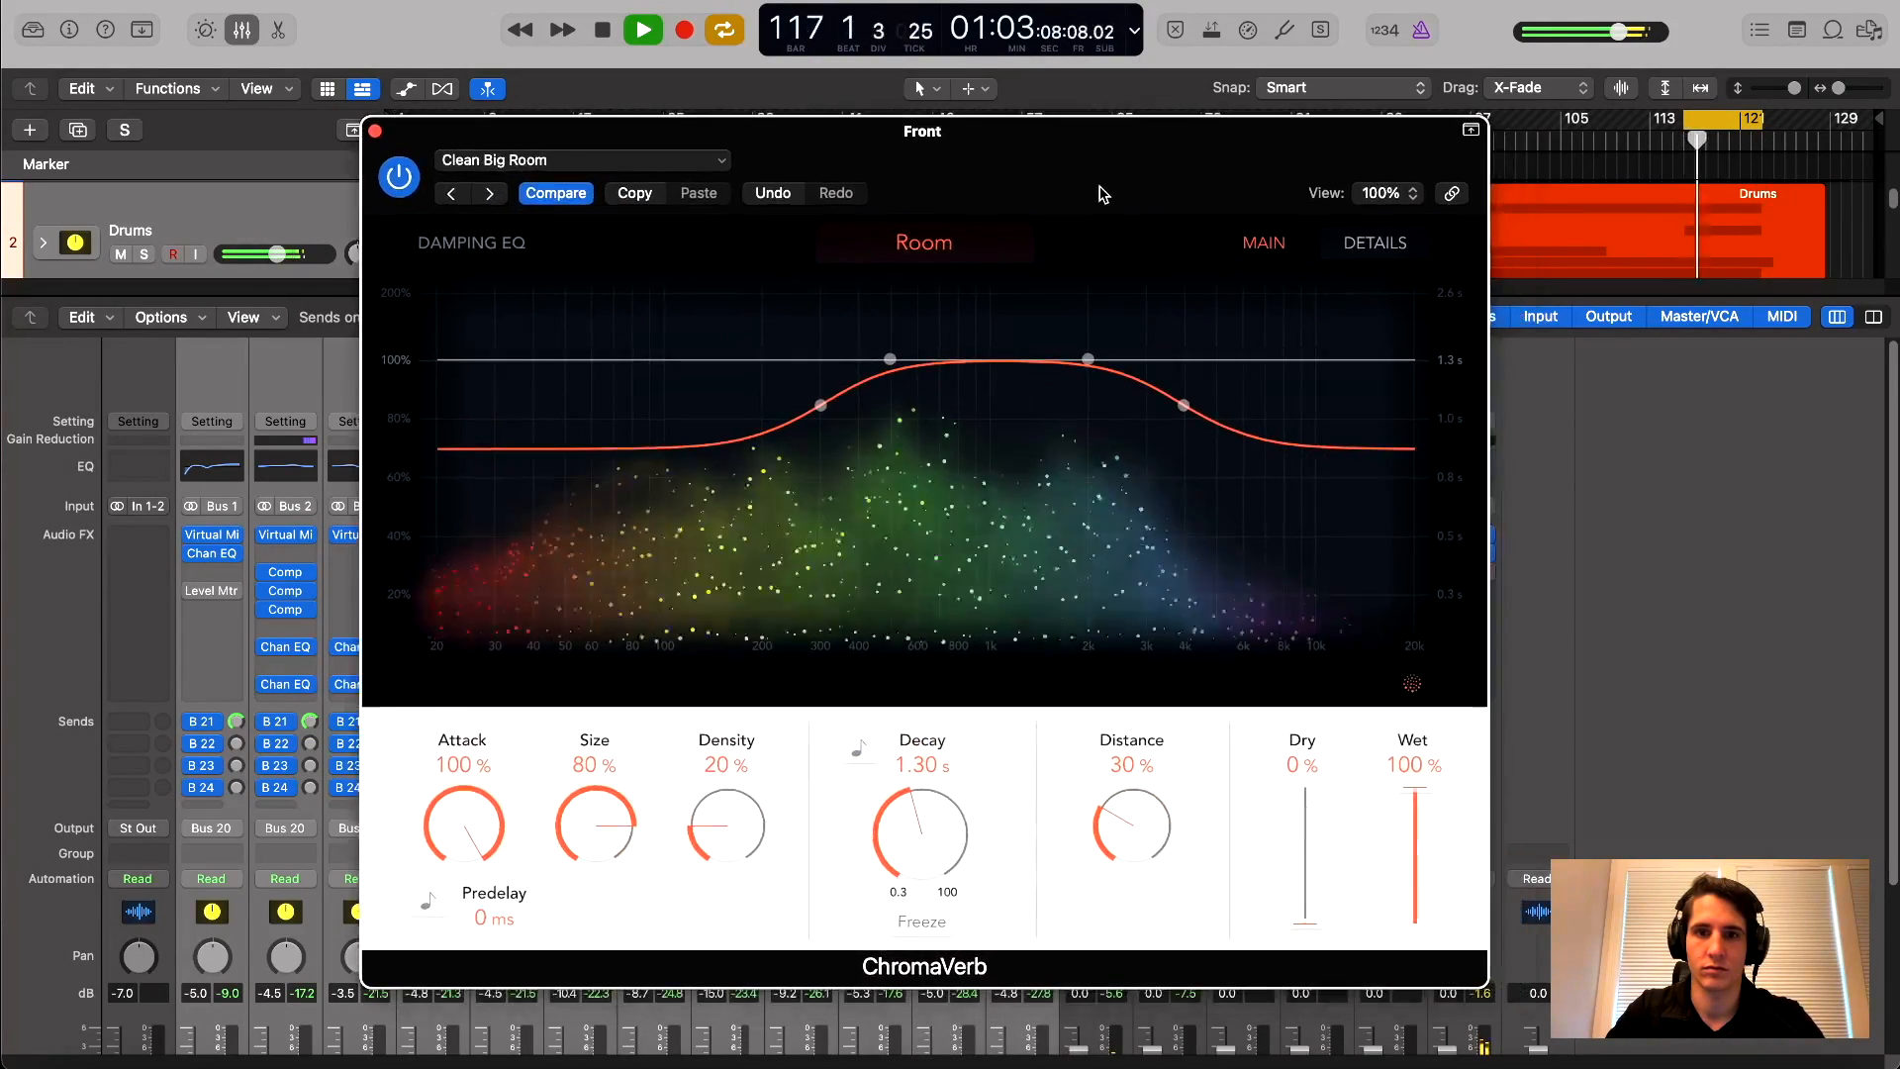
click(541, 169)
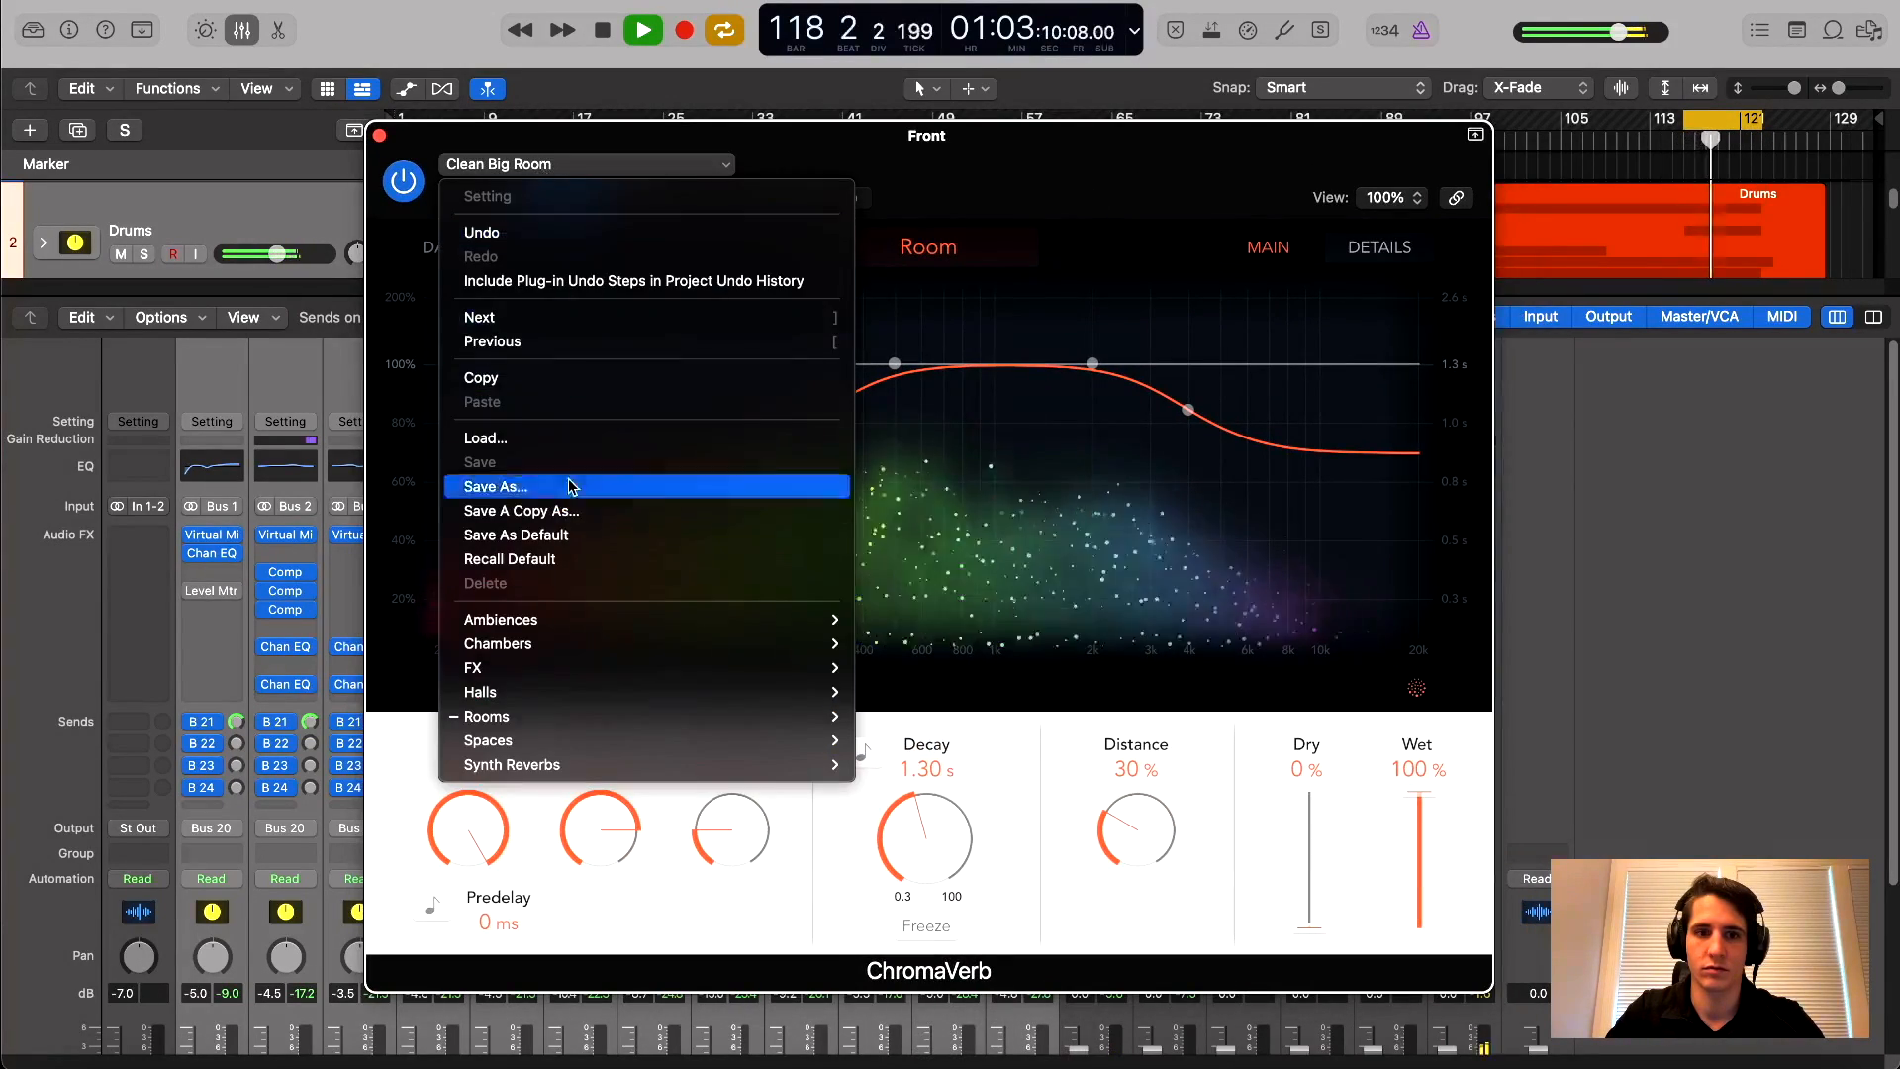
mouse_move(655, 717)
click(985, 778)
Audition the Dense Room and Dense Studio presets on the Front reverb during playback
click(556, 168)
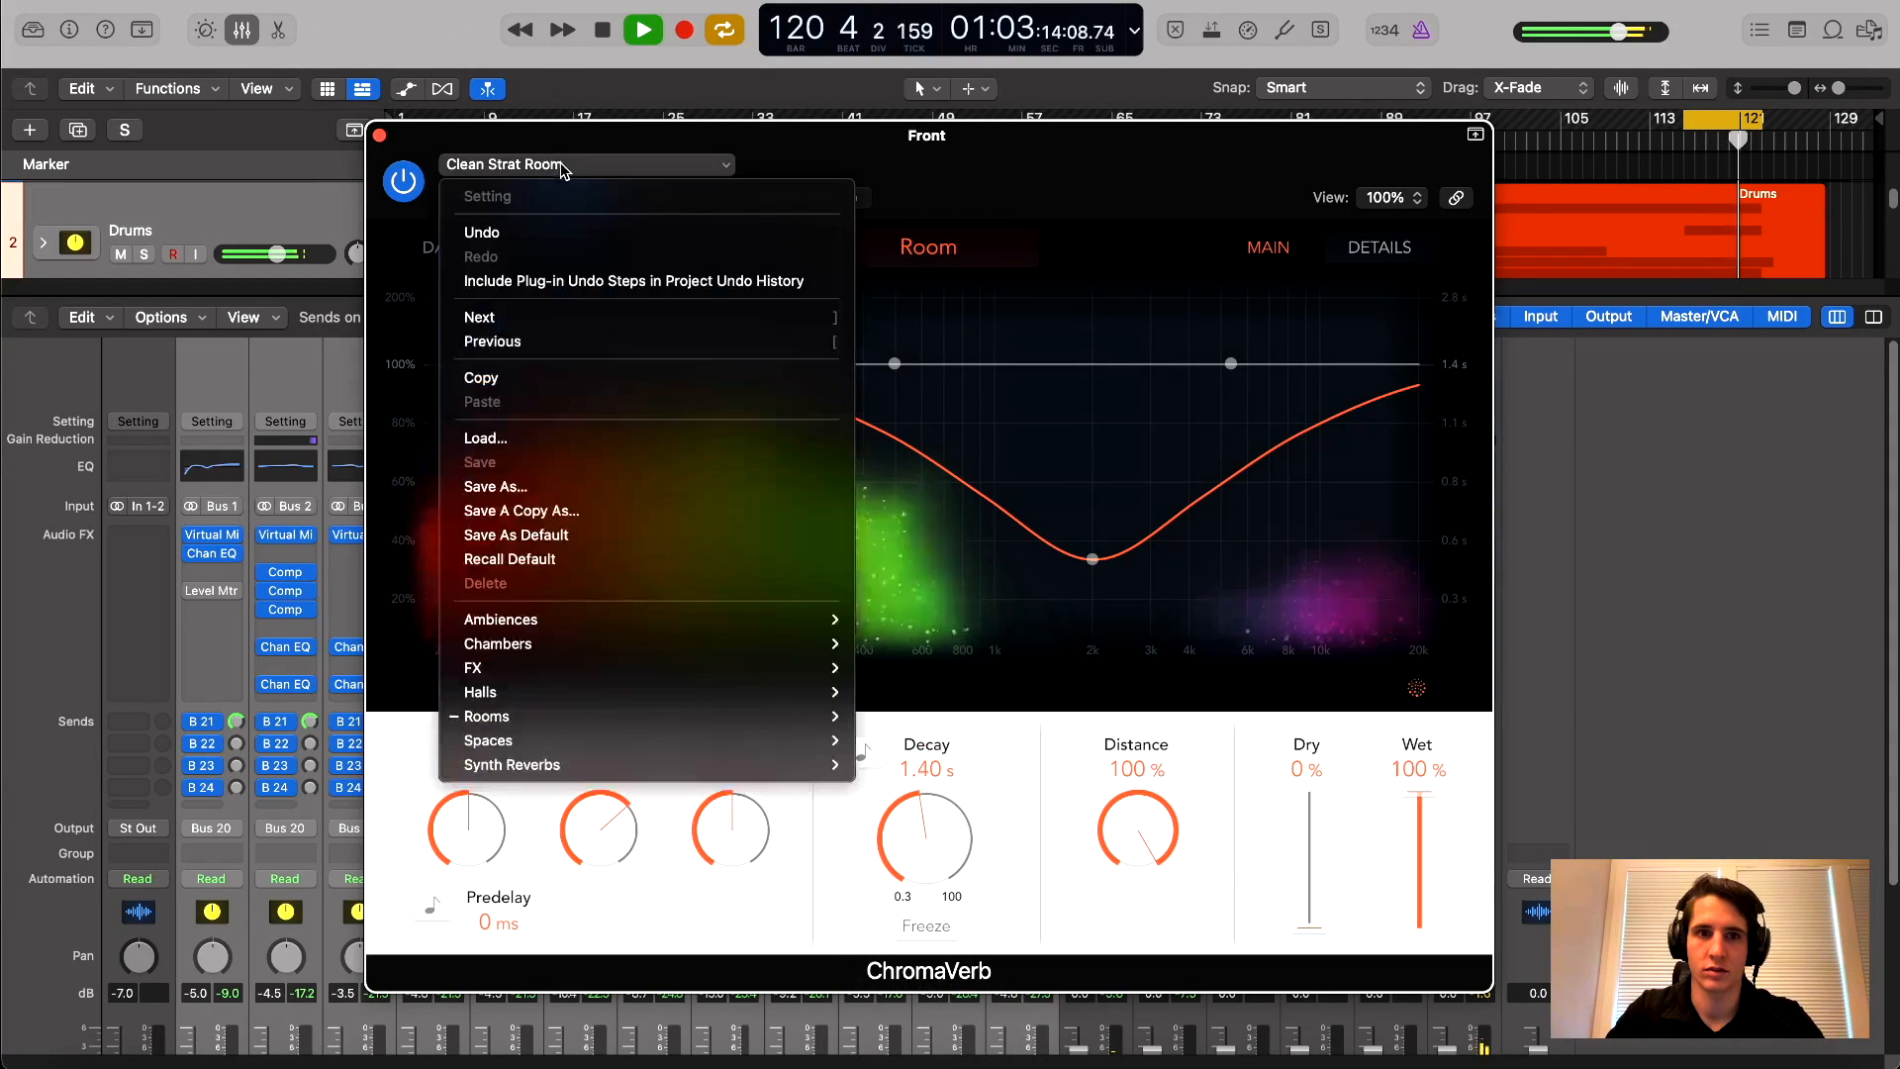
mouse_move(604, 716)
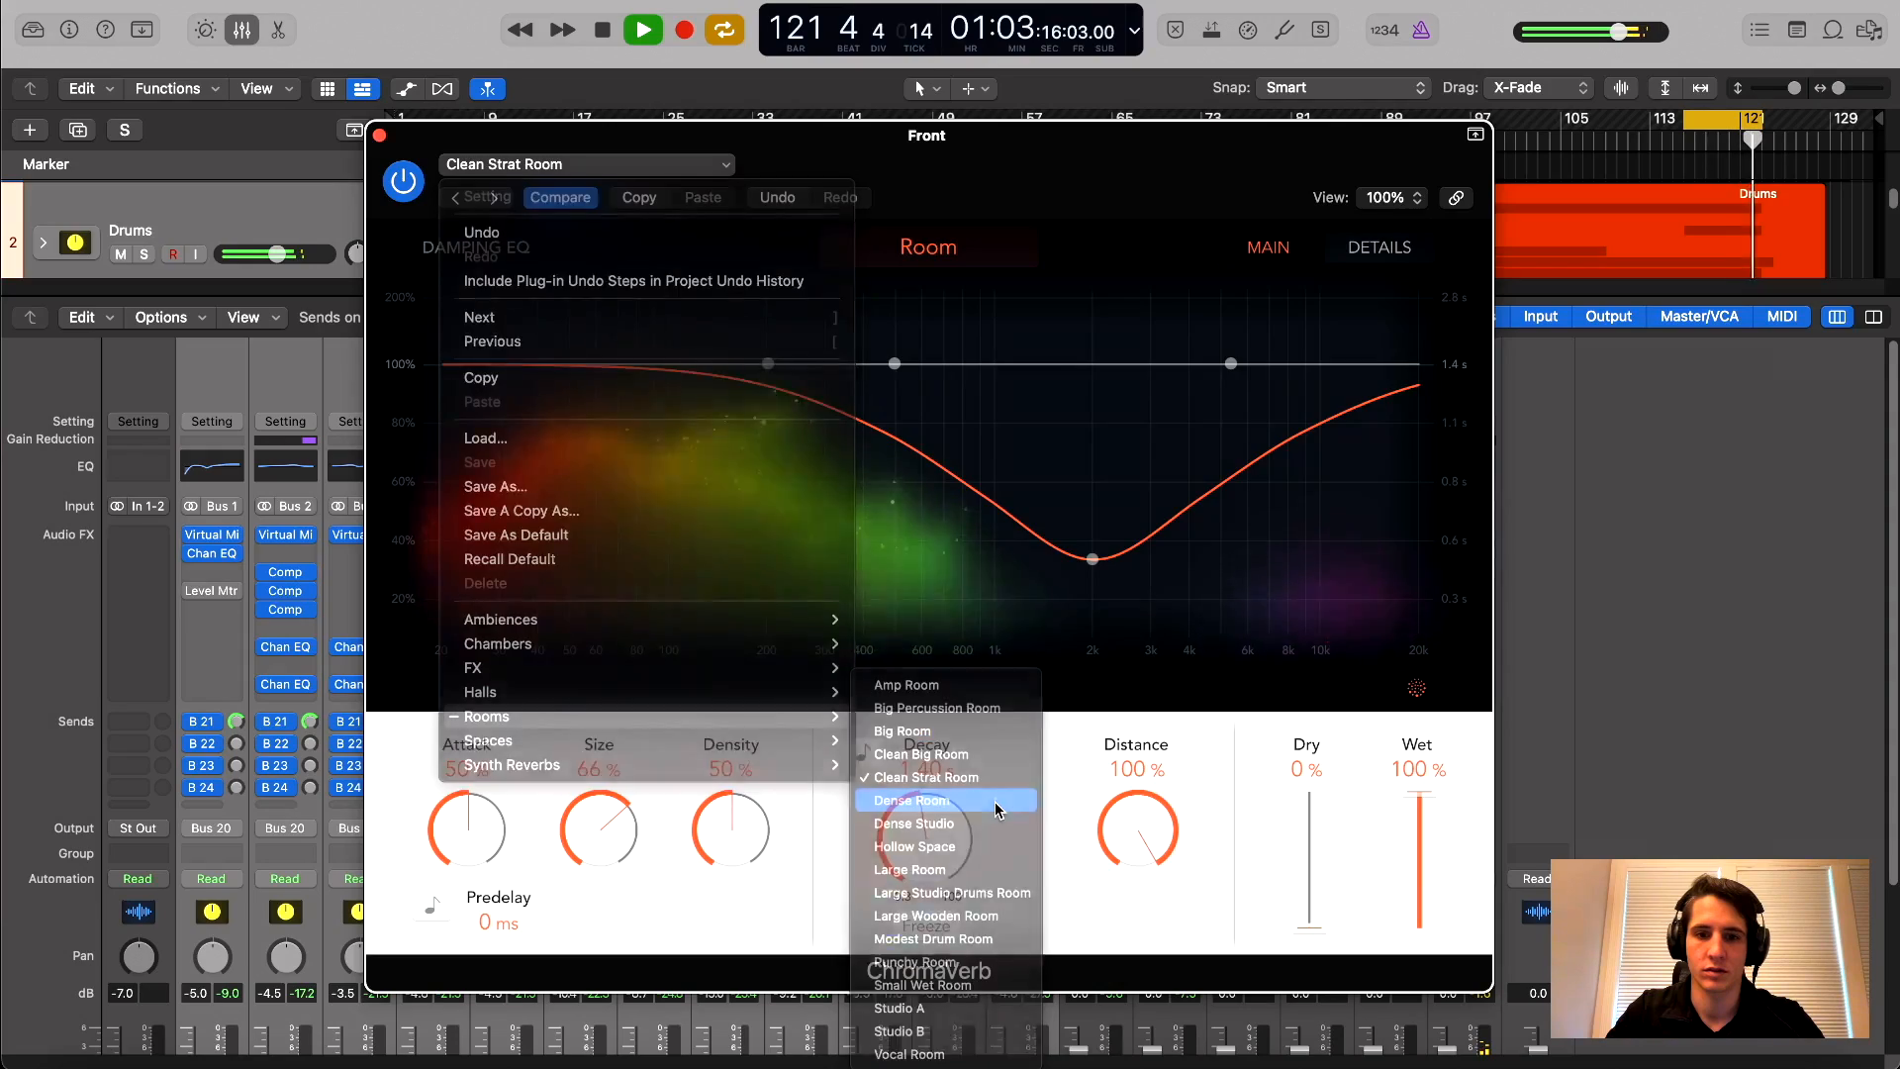
click(993, 807)
click(509, 170)
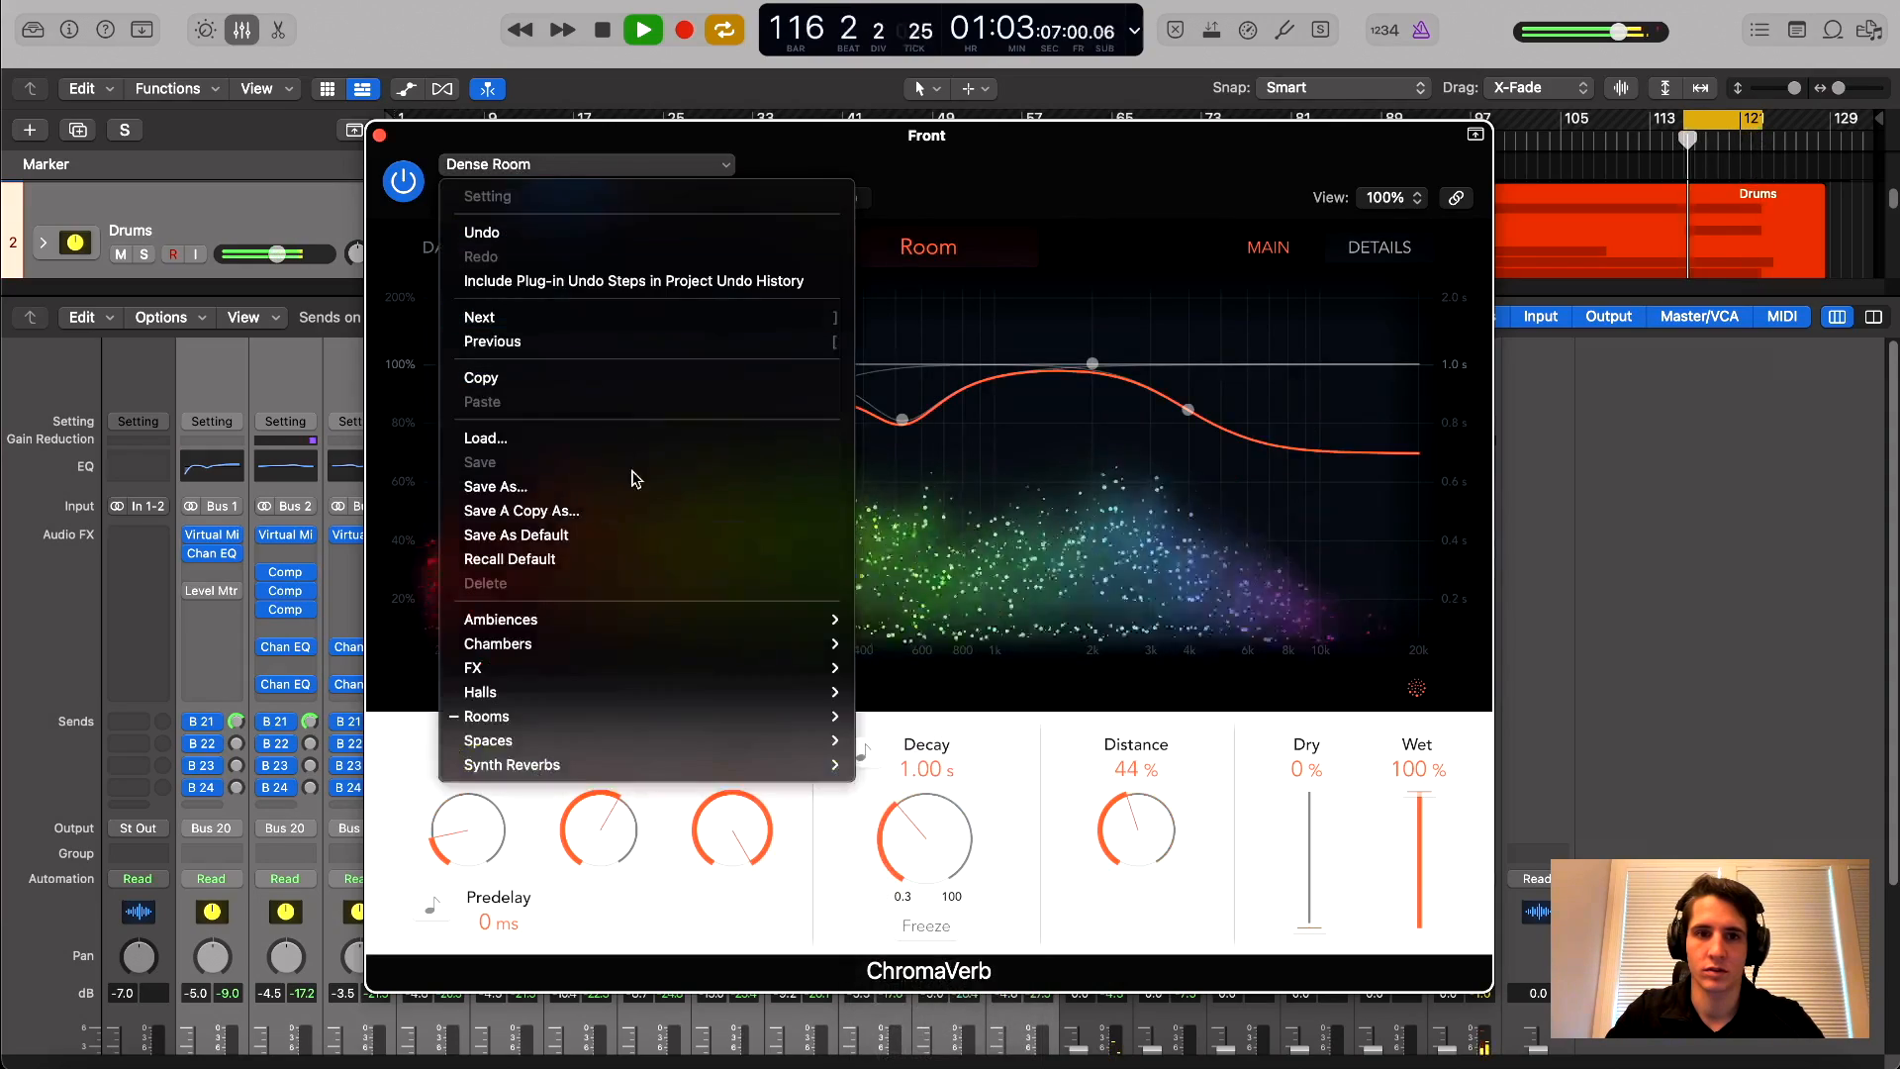
mouse_move(772, 715)
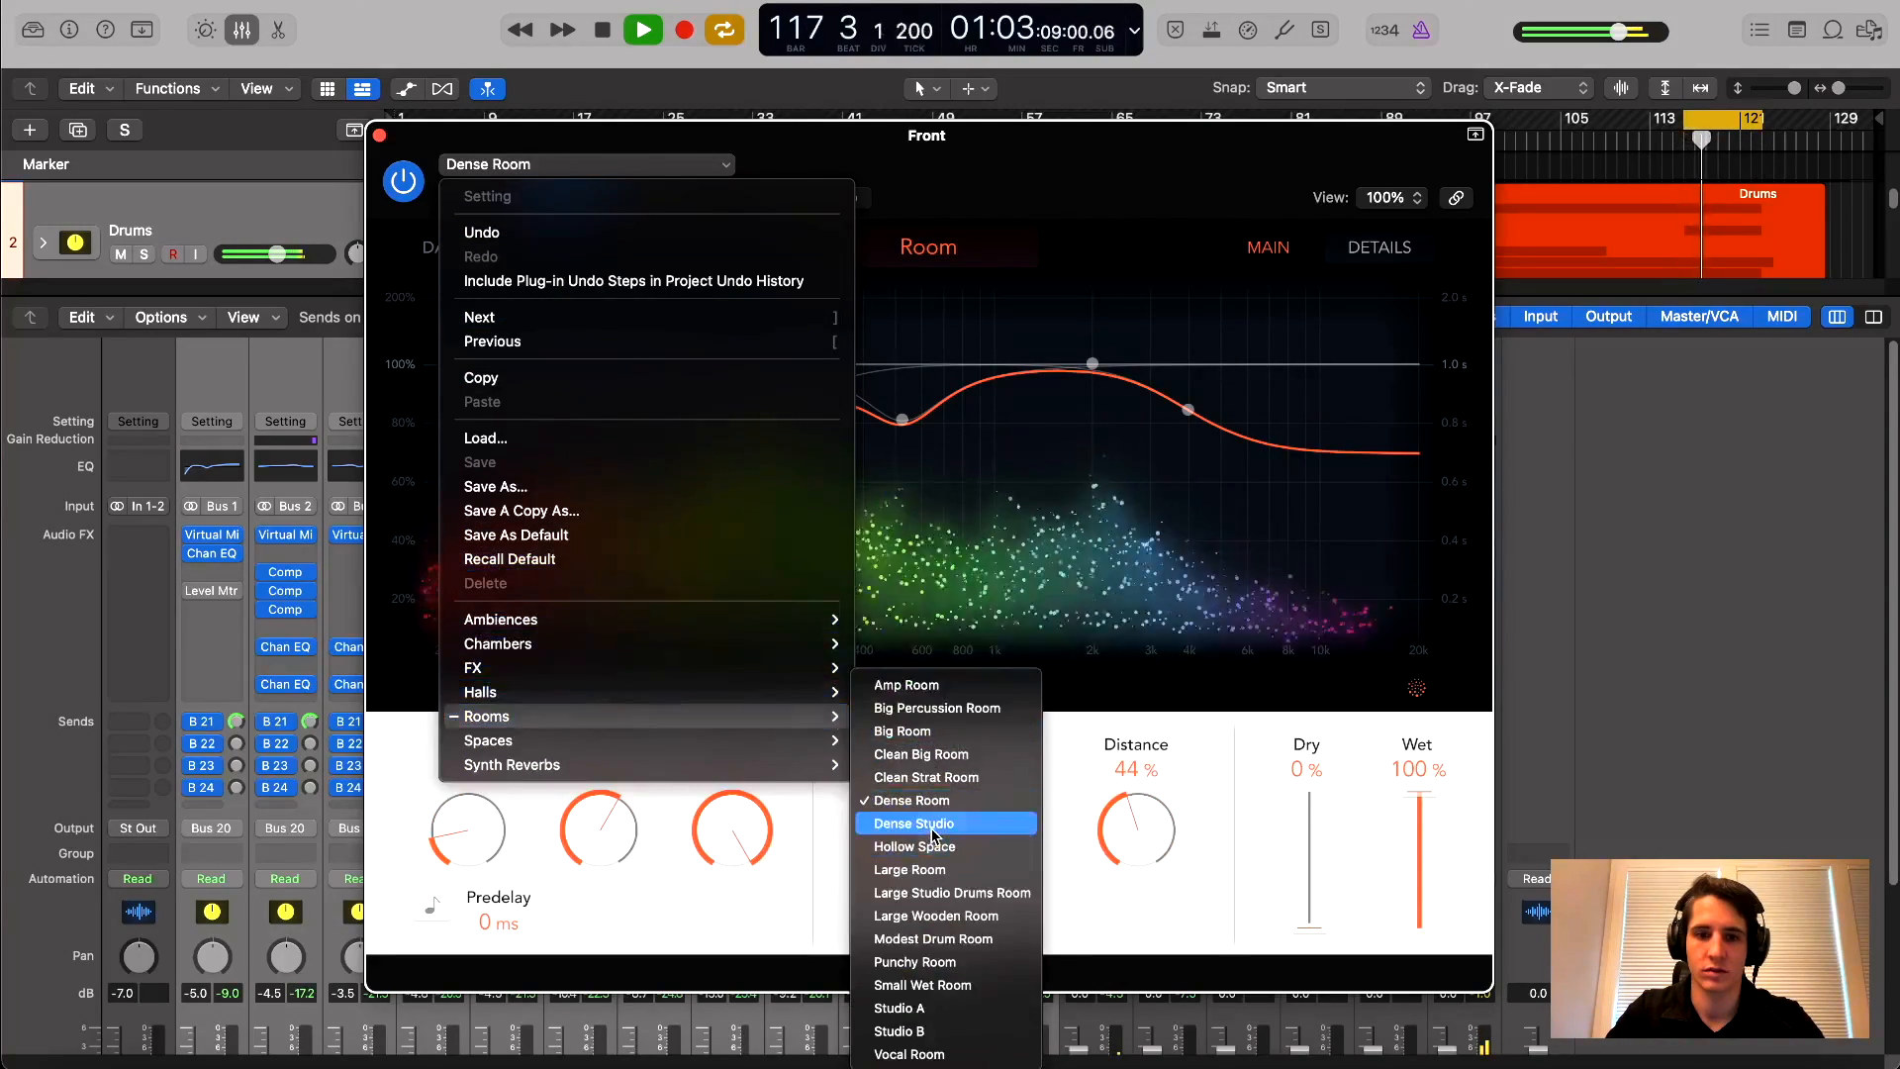
click(930, 823)
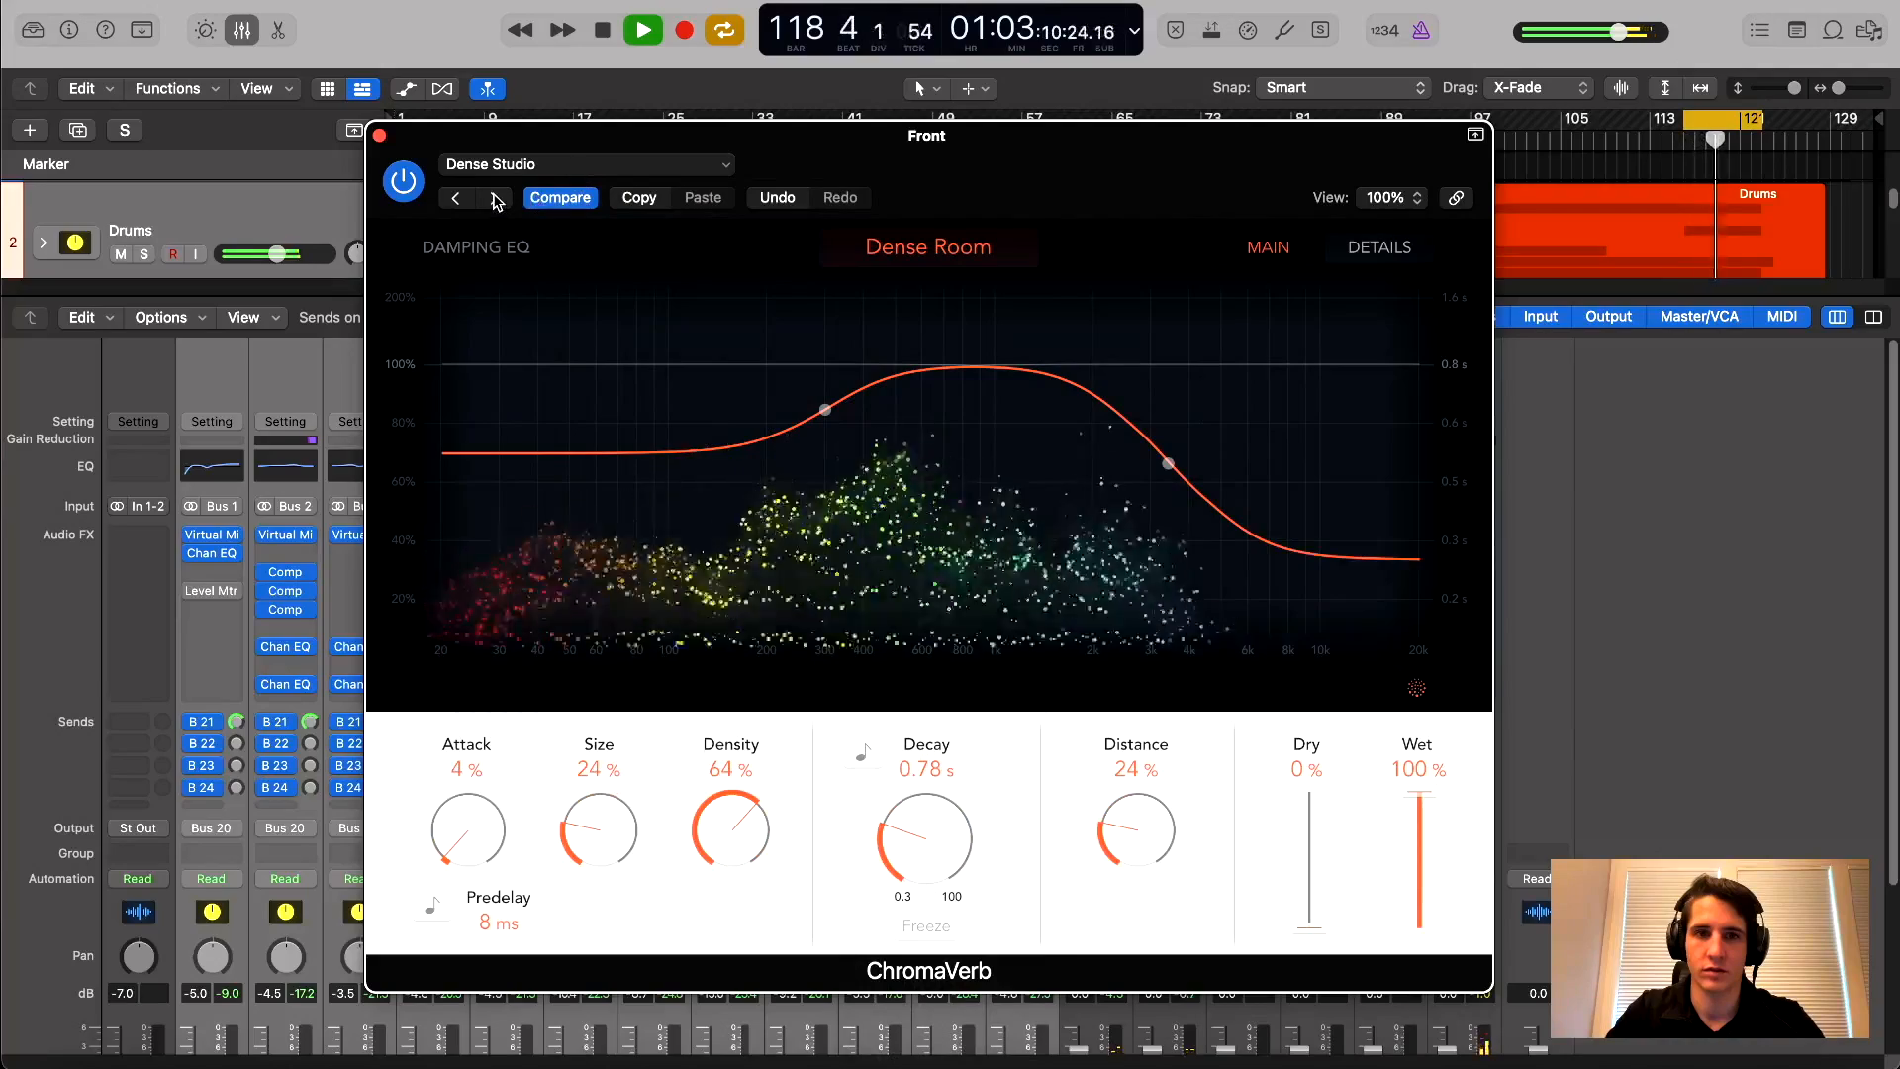
Audition the following room presets one by one, from Hollow Space through Small Wet Room
click(497, 199)
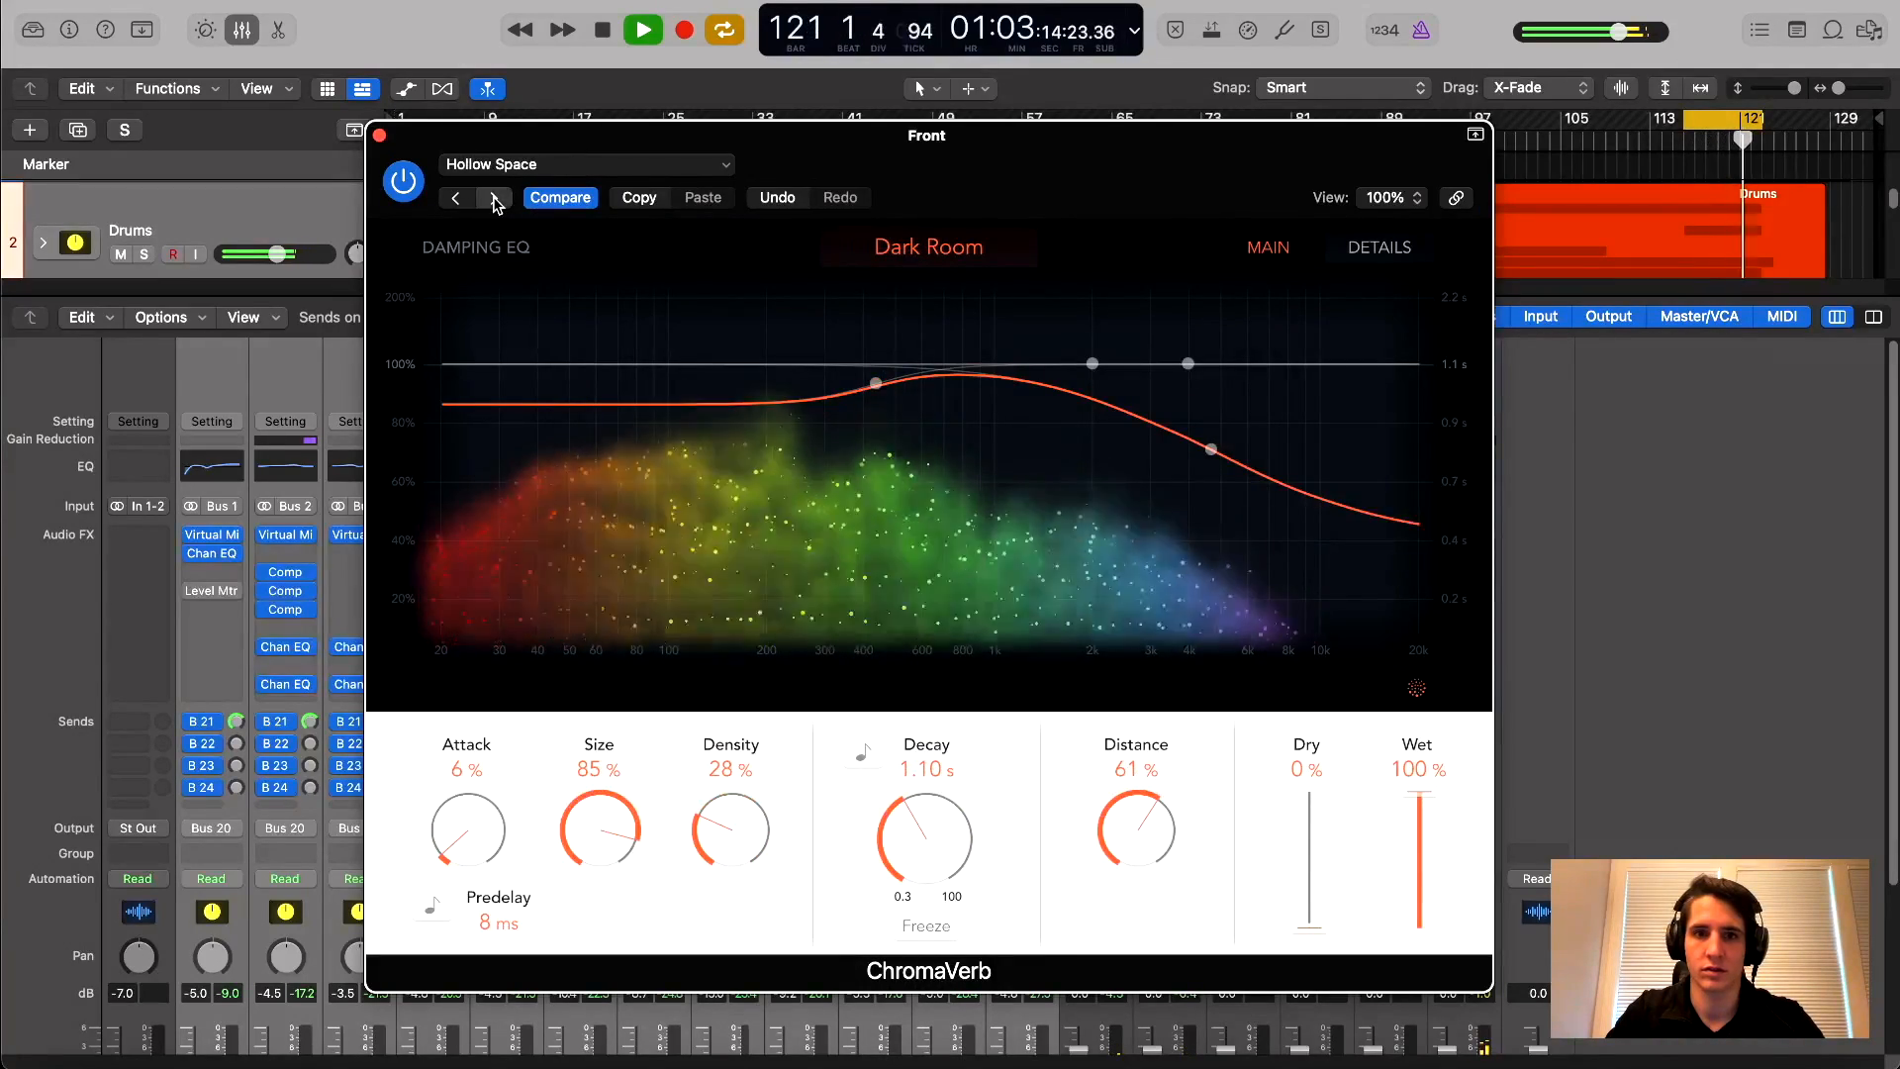
click(494, 199)
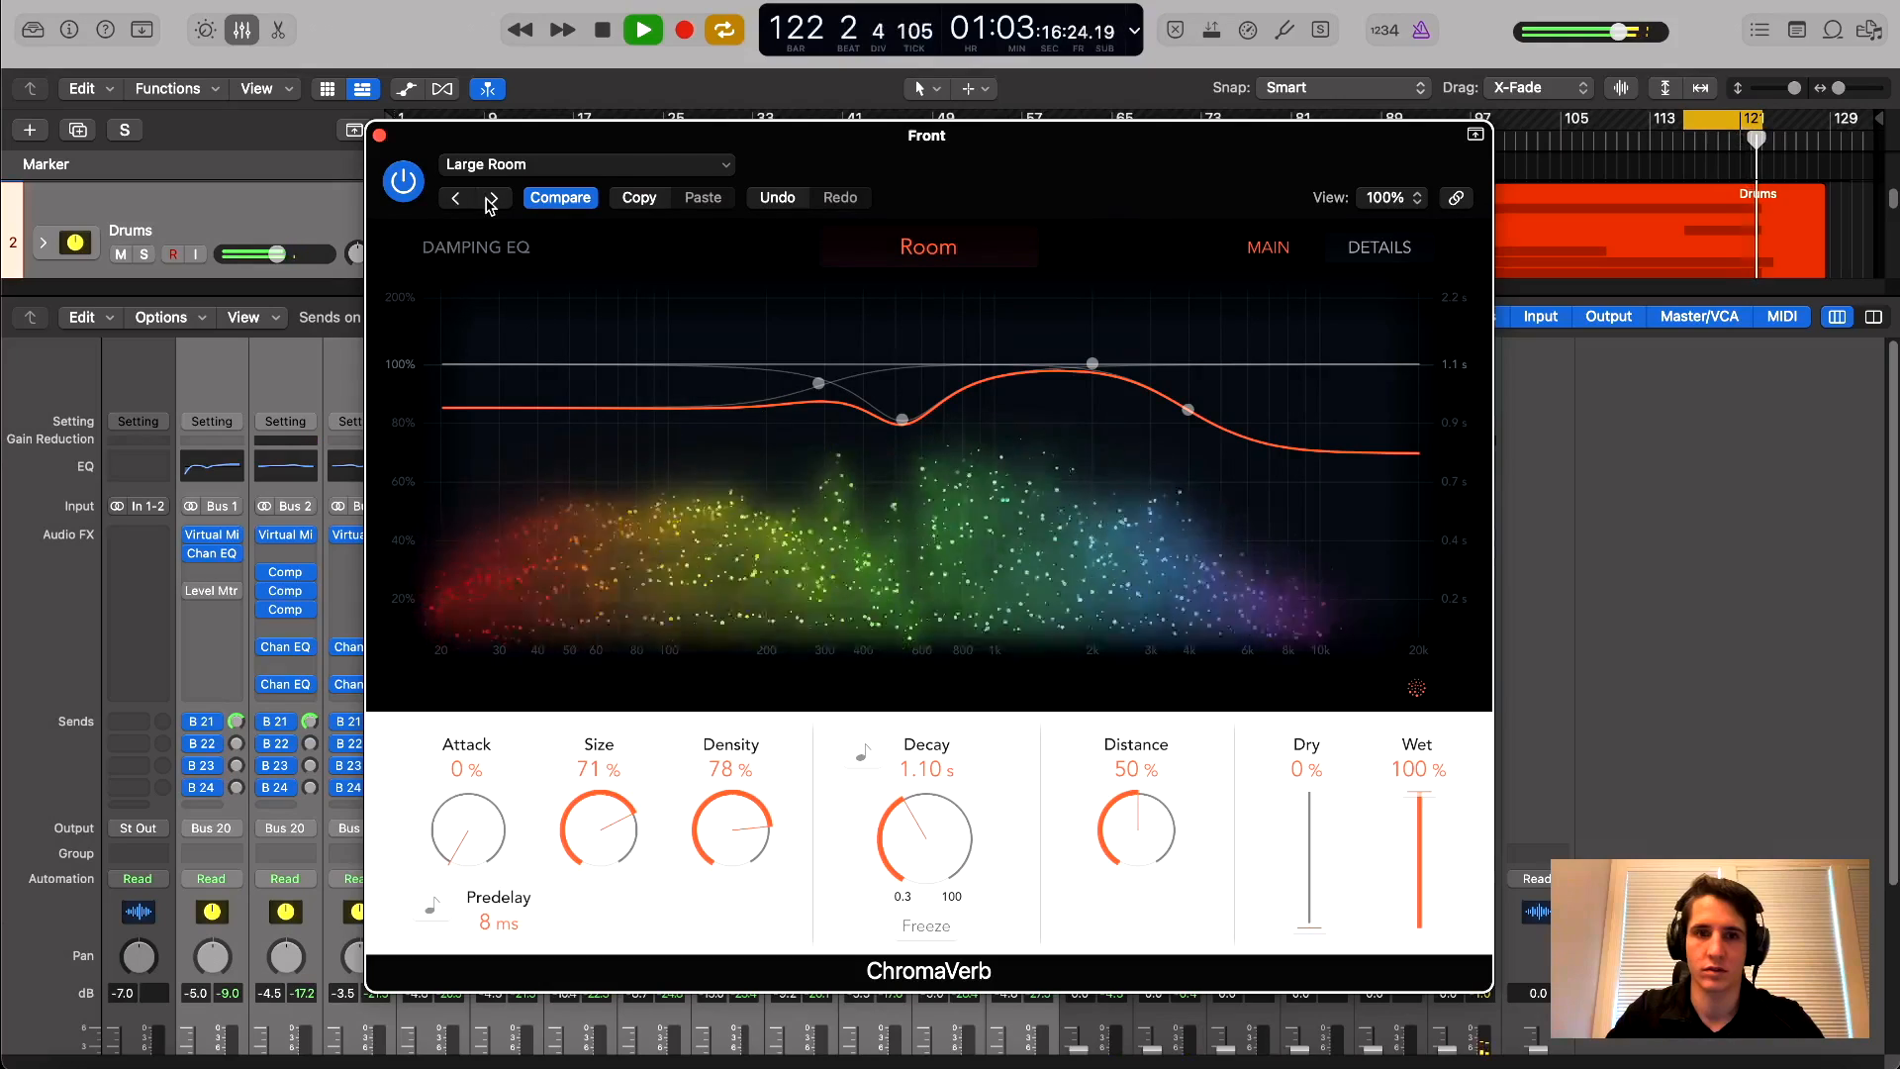
click(492, 199)
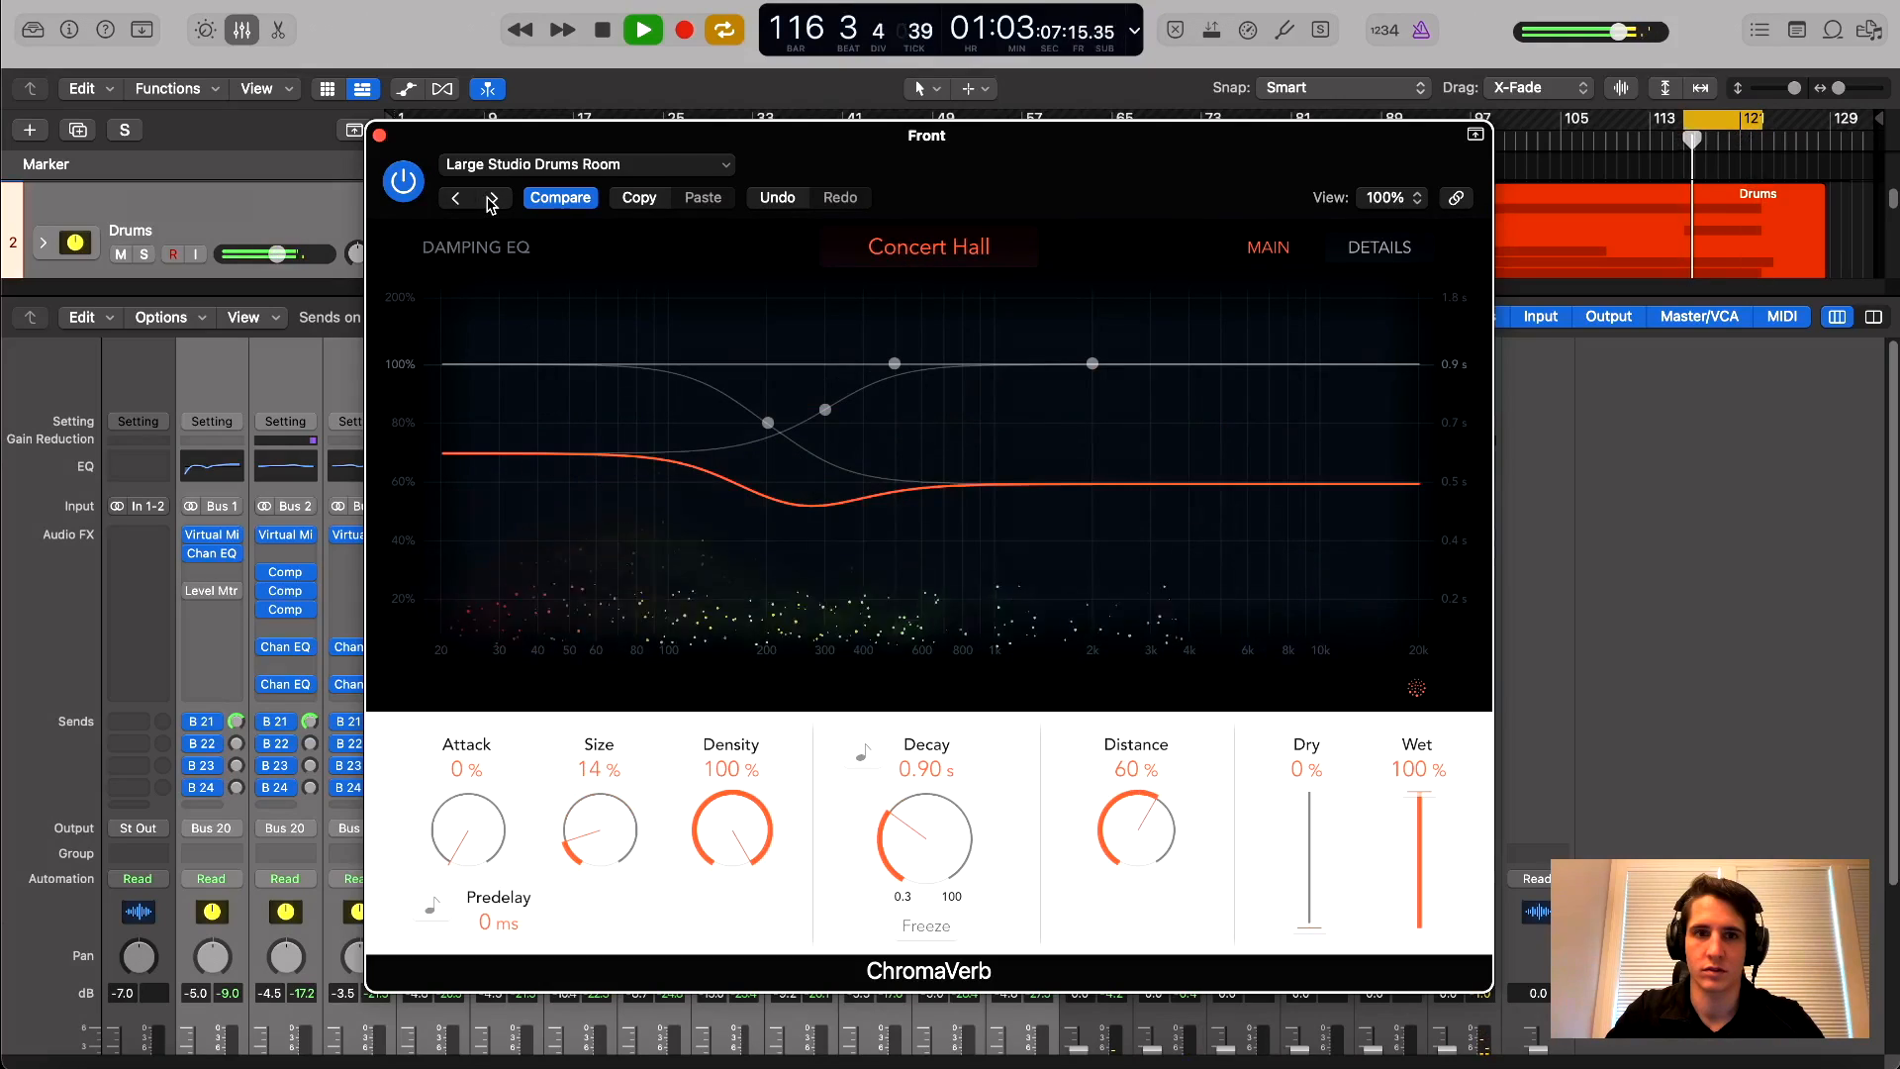
click(494, 199)
click(494, 199)
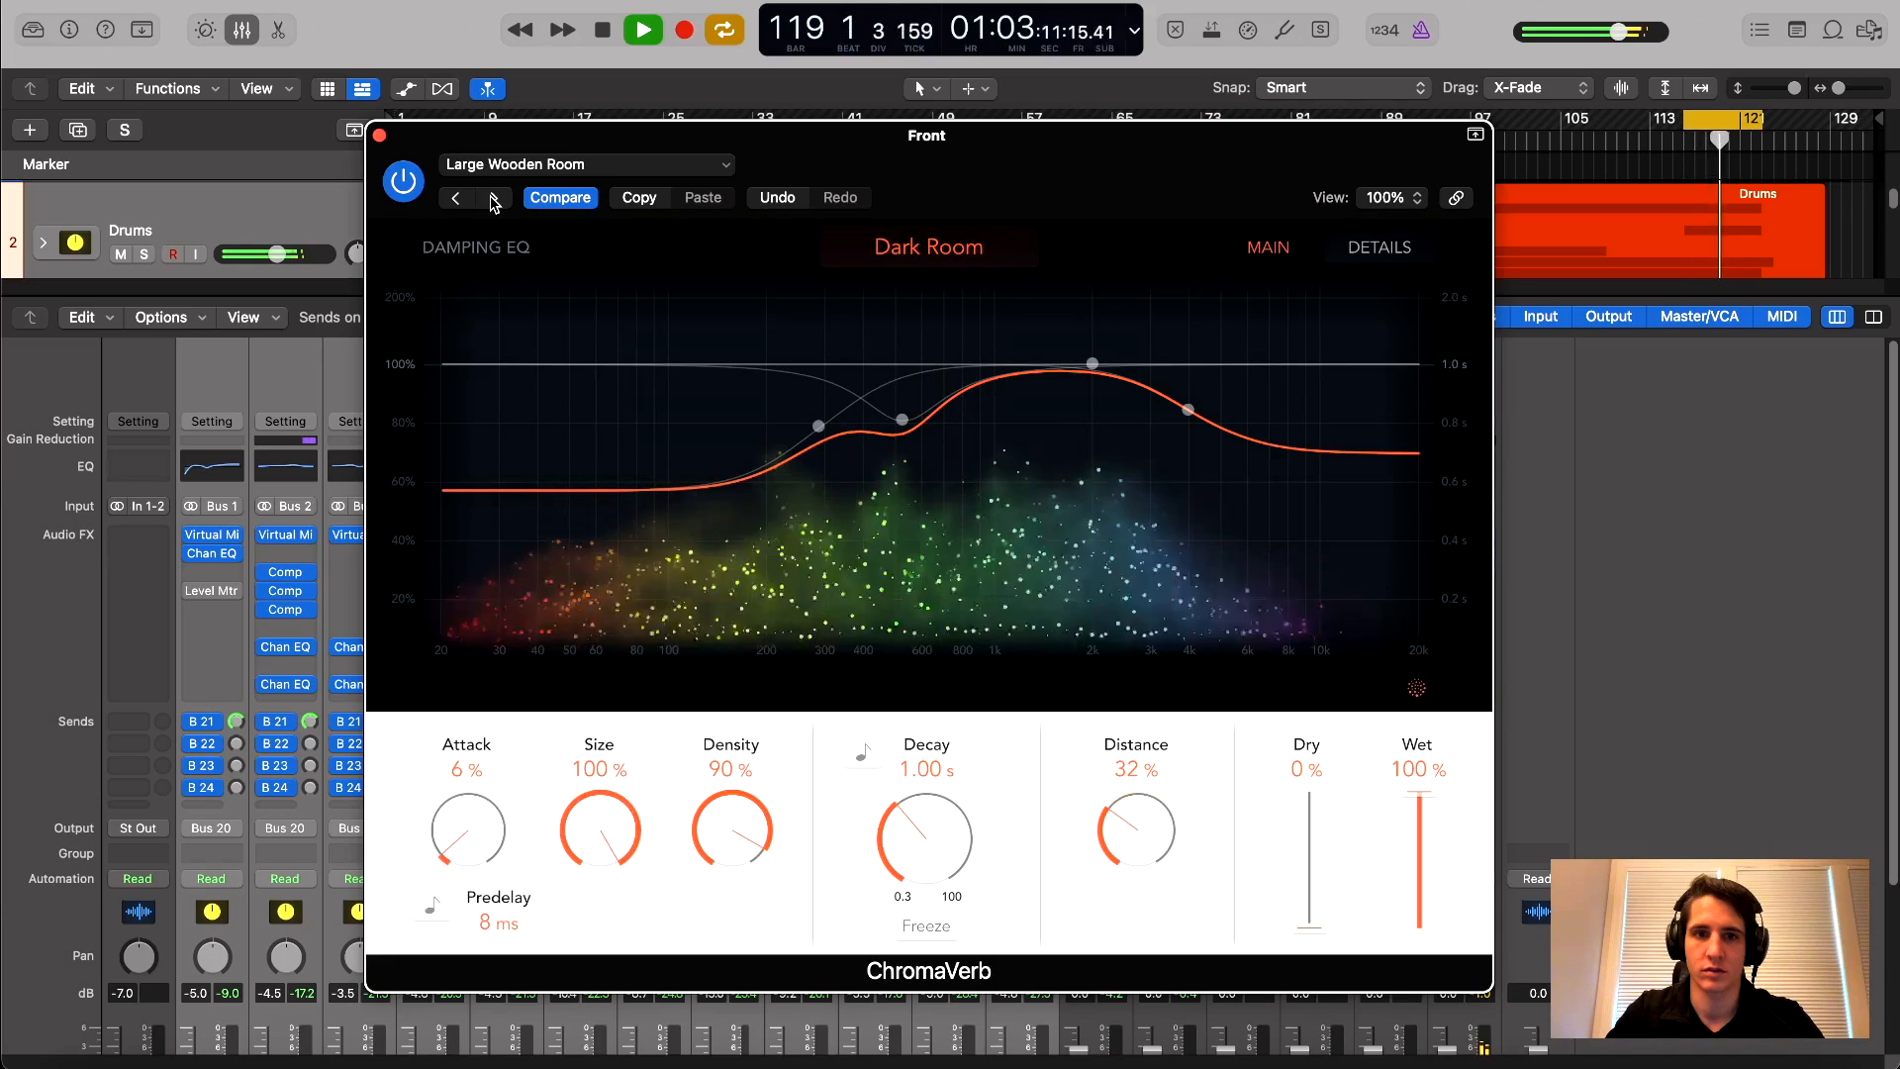
click(492, 199)
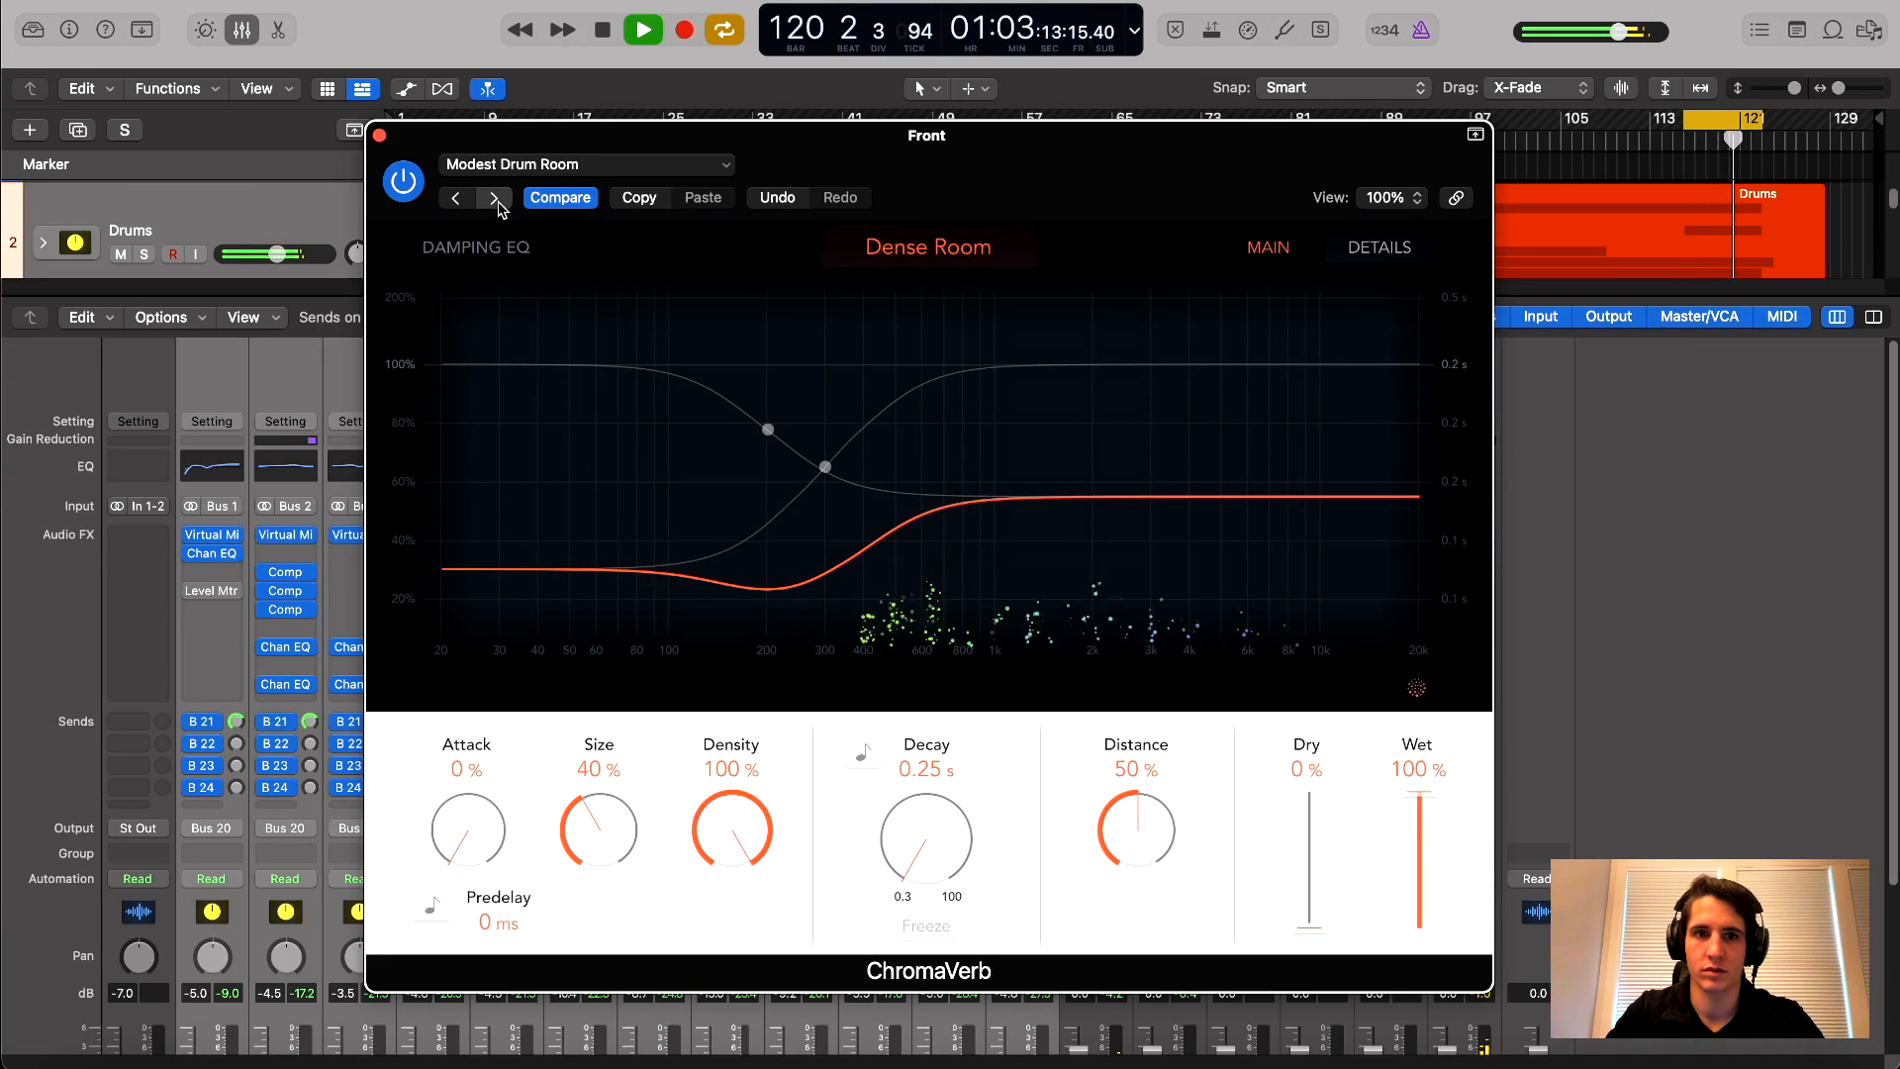
click(494, 200)
click(495, 200)
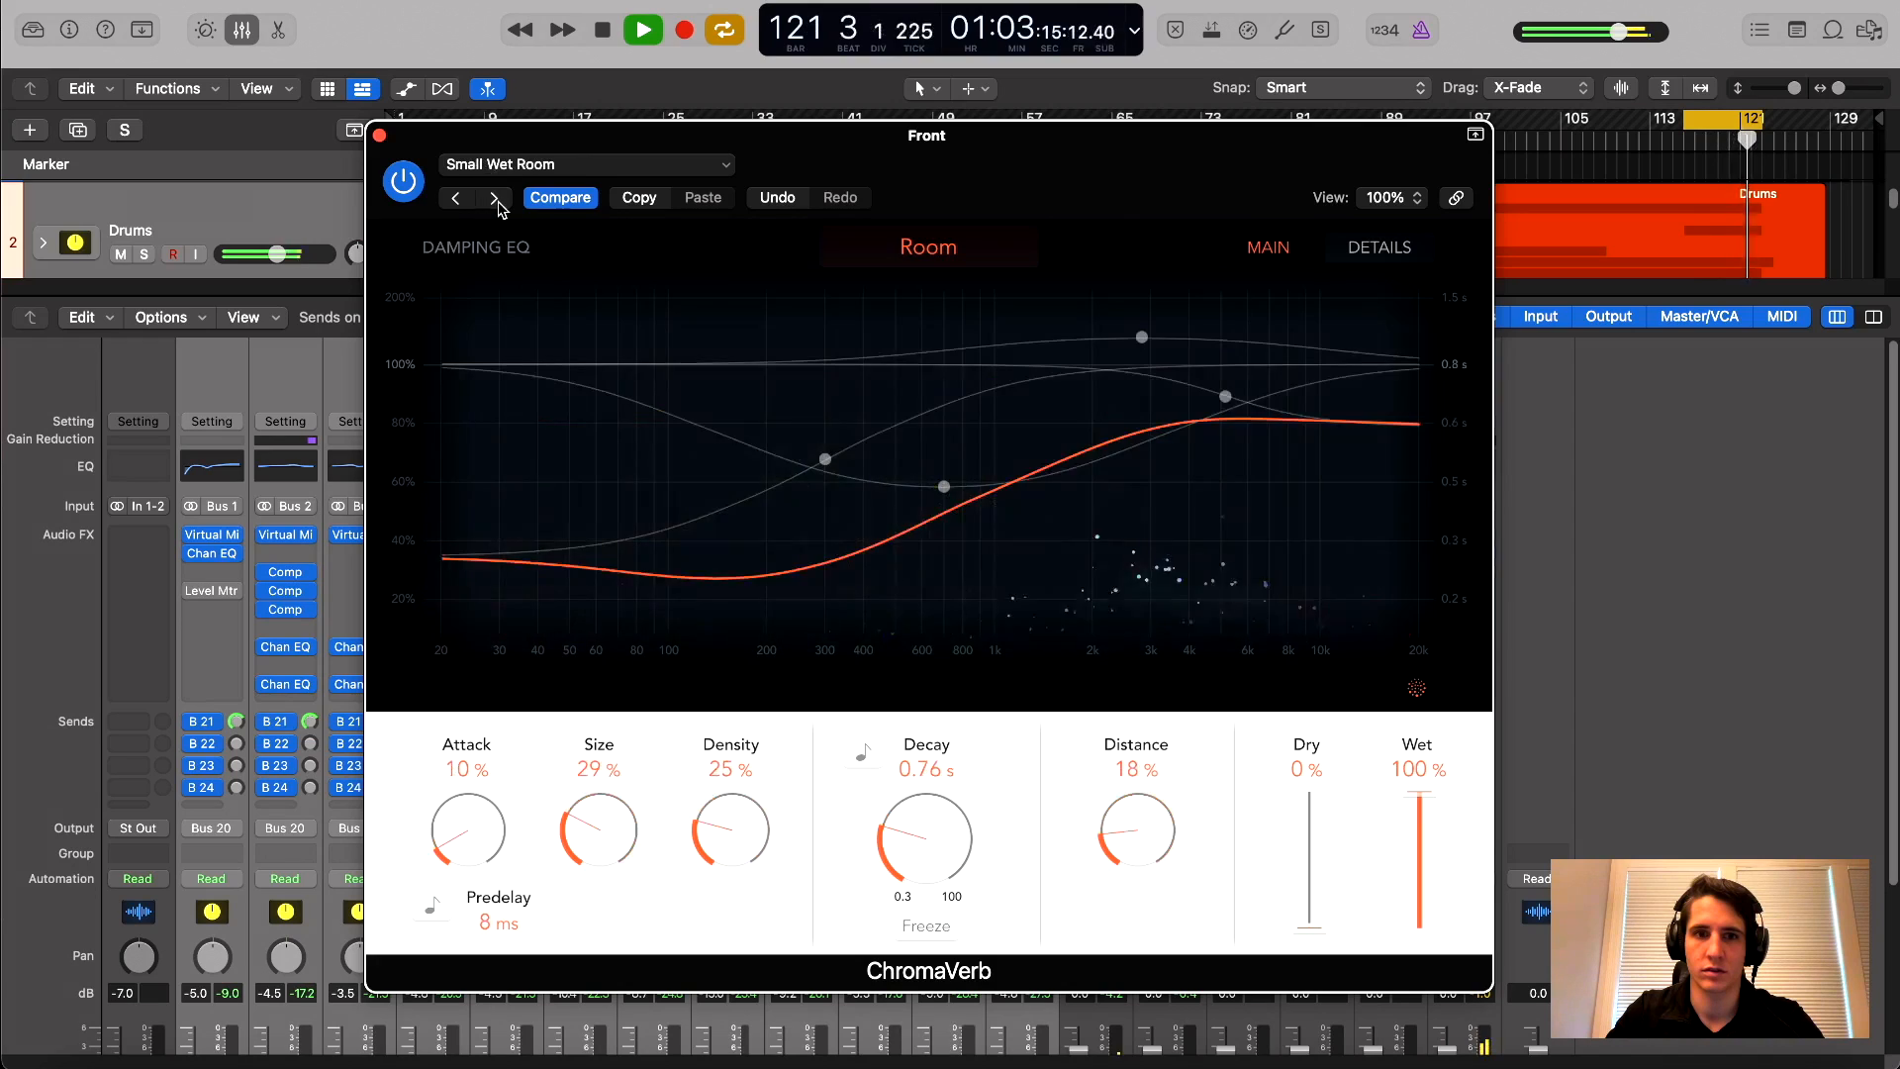
Go back through the room presets for comparison, from Small Wet Room to Clean Big Room
click(457, 202)
click(456, 201)
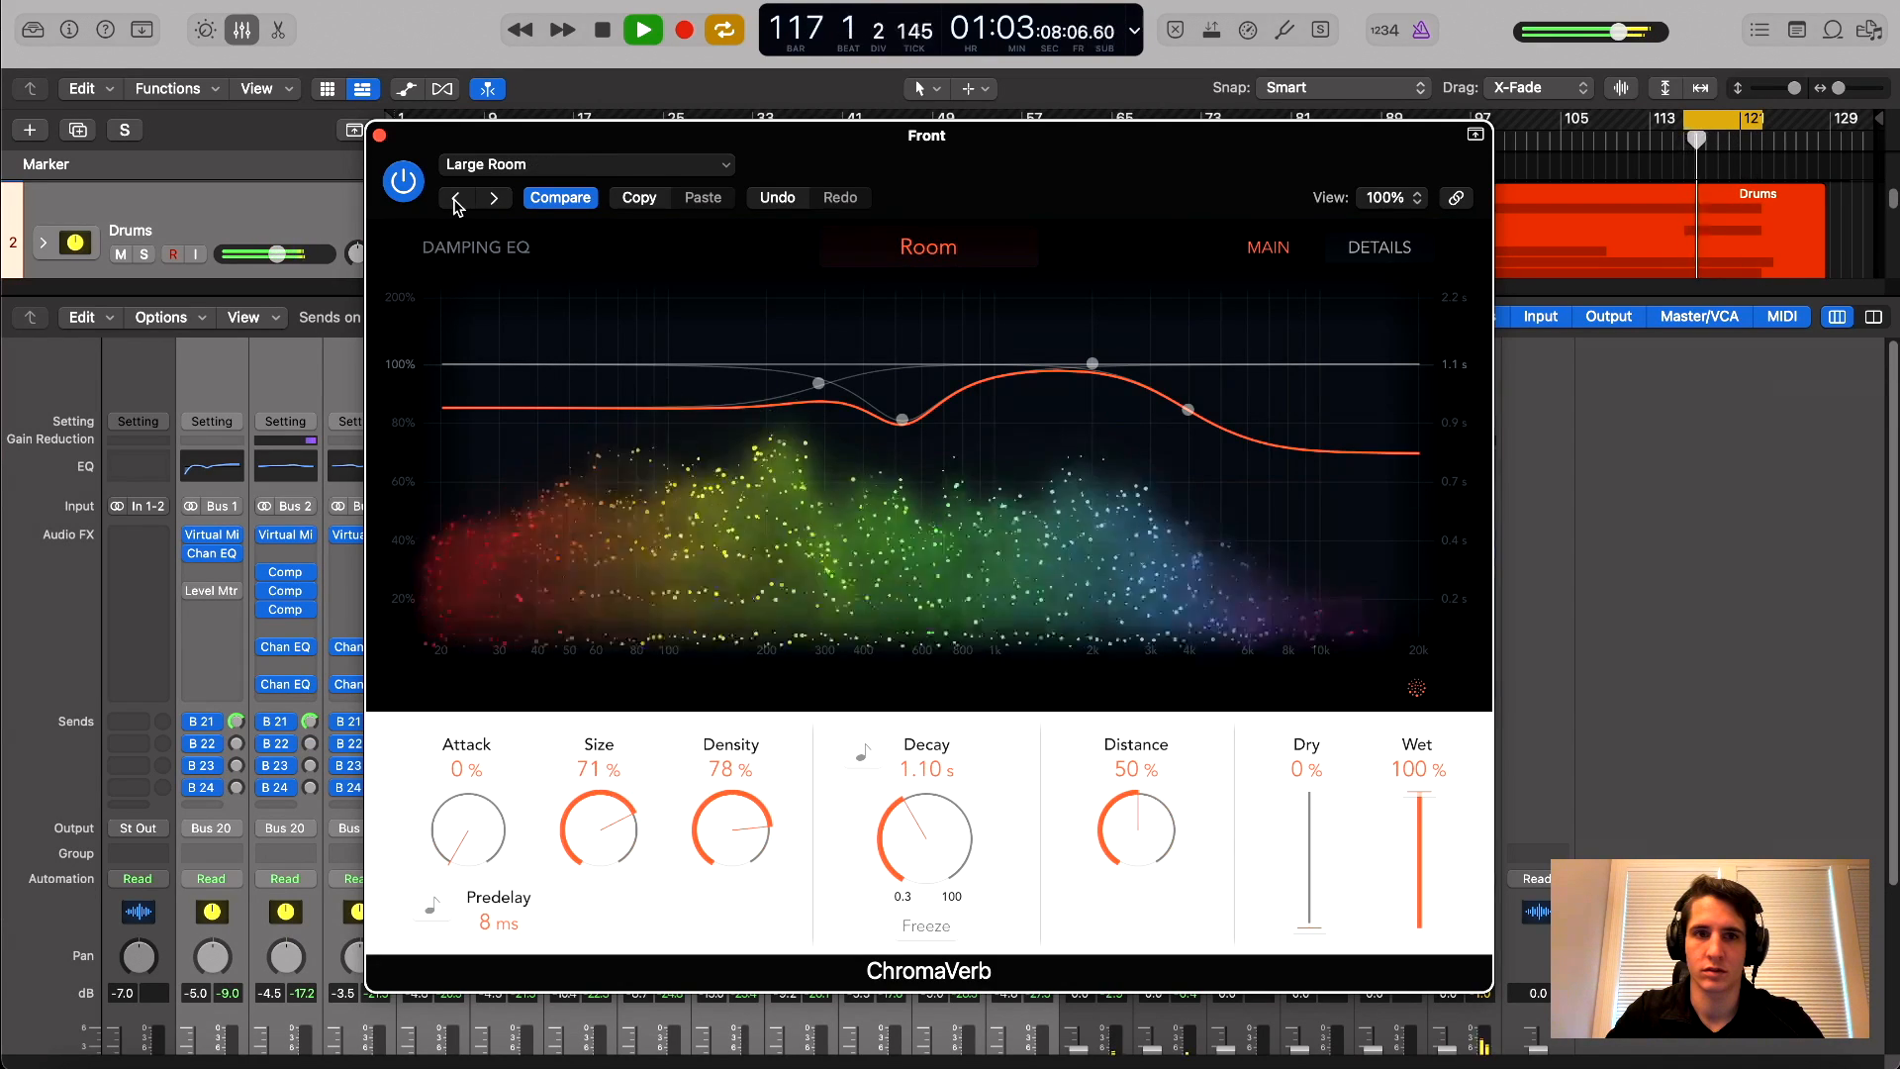
click(456, 202)
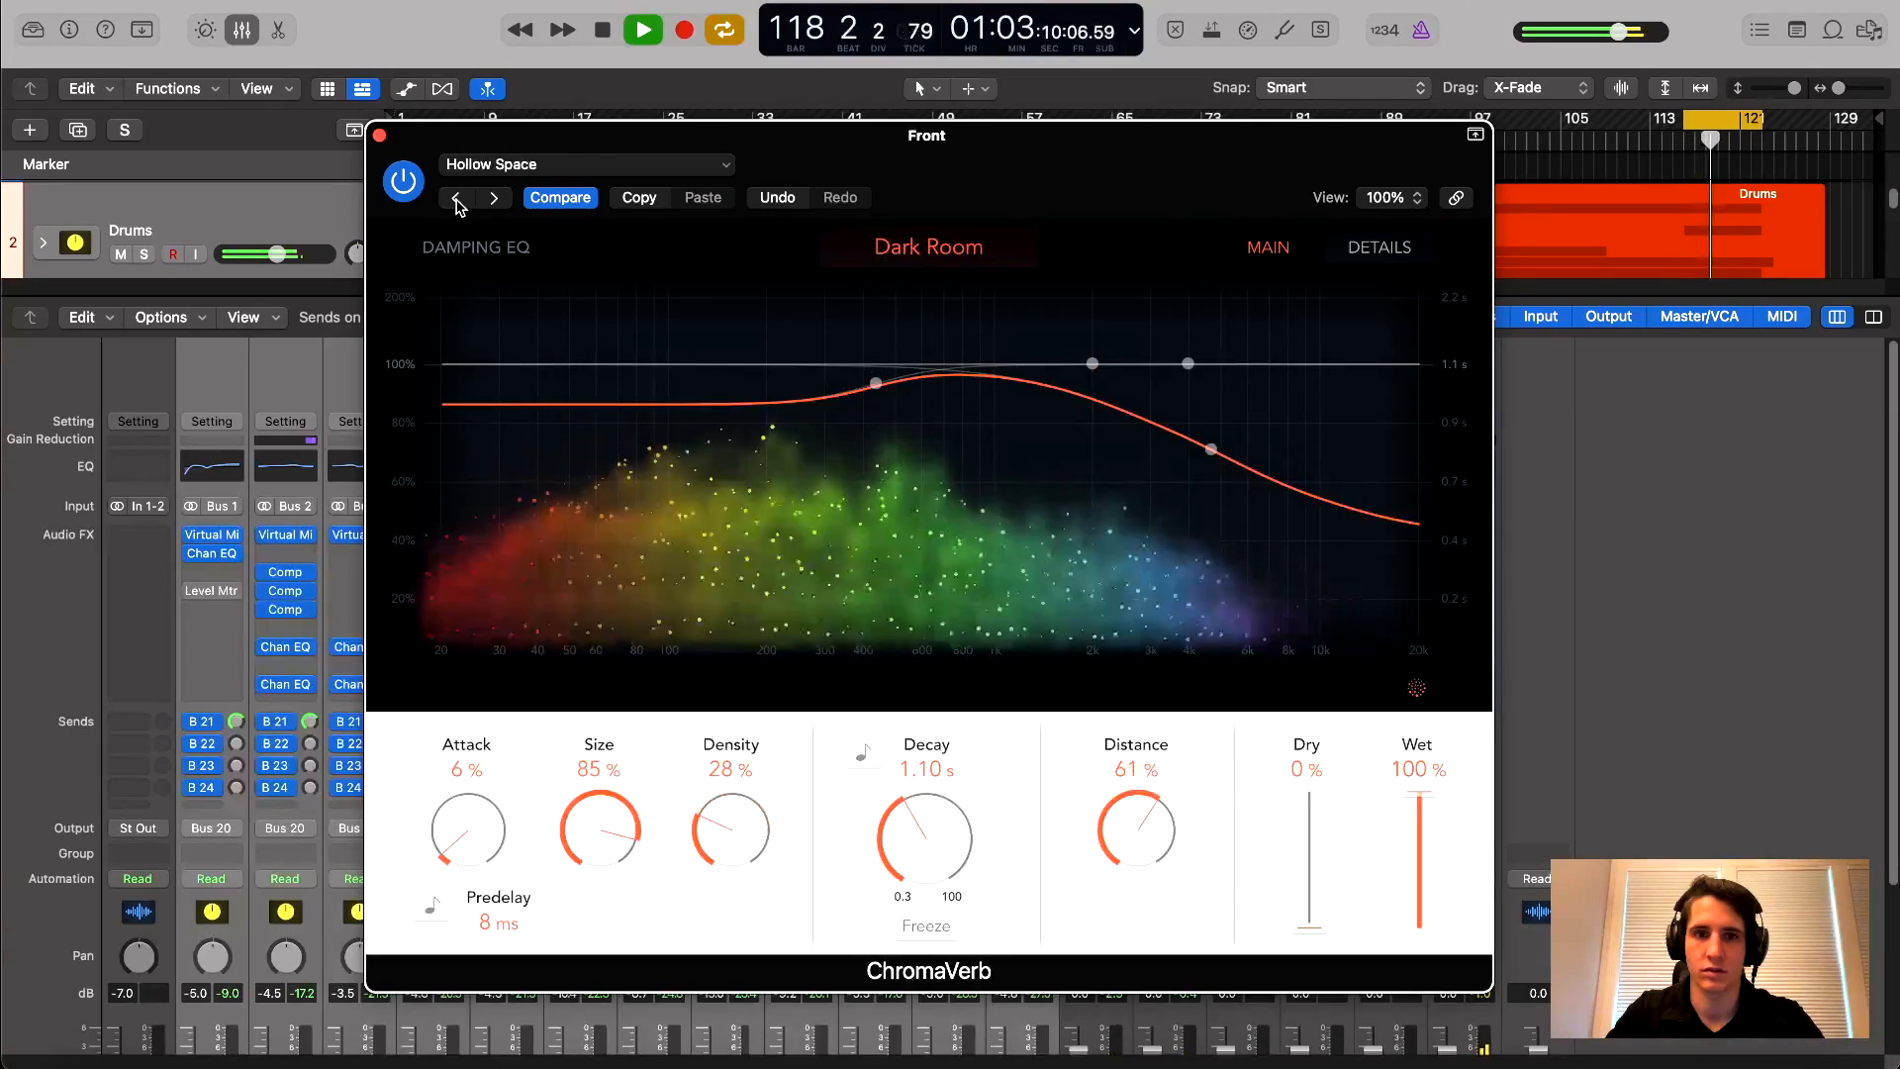
click(457, 202)
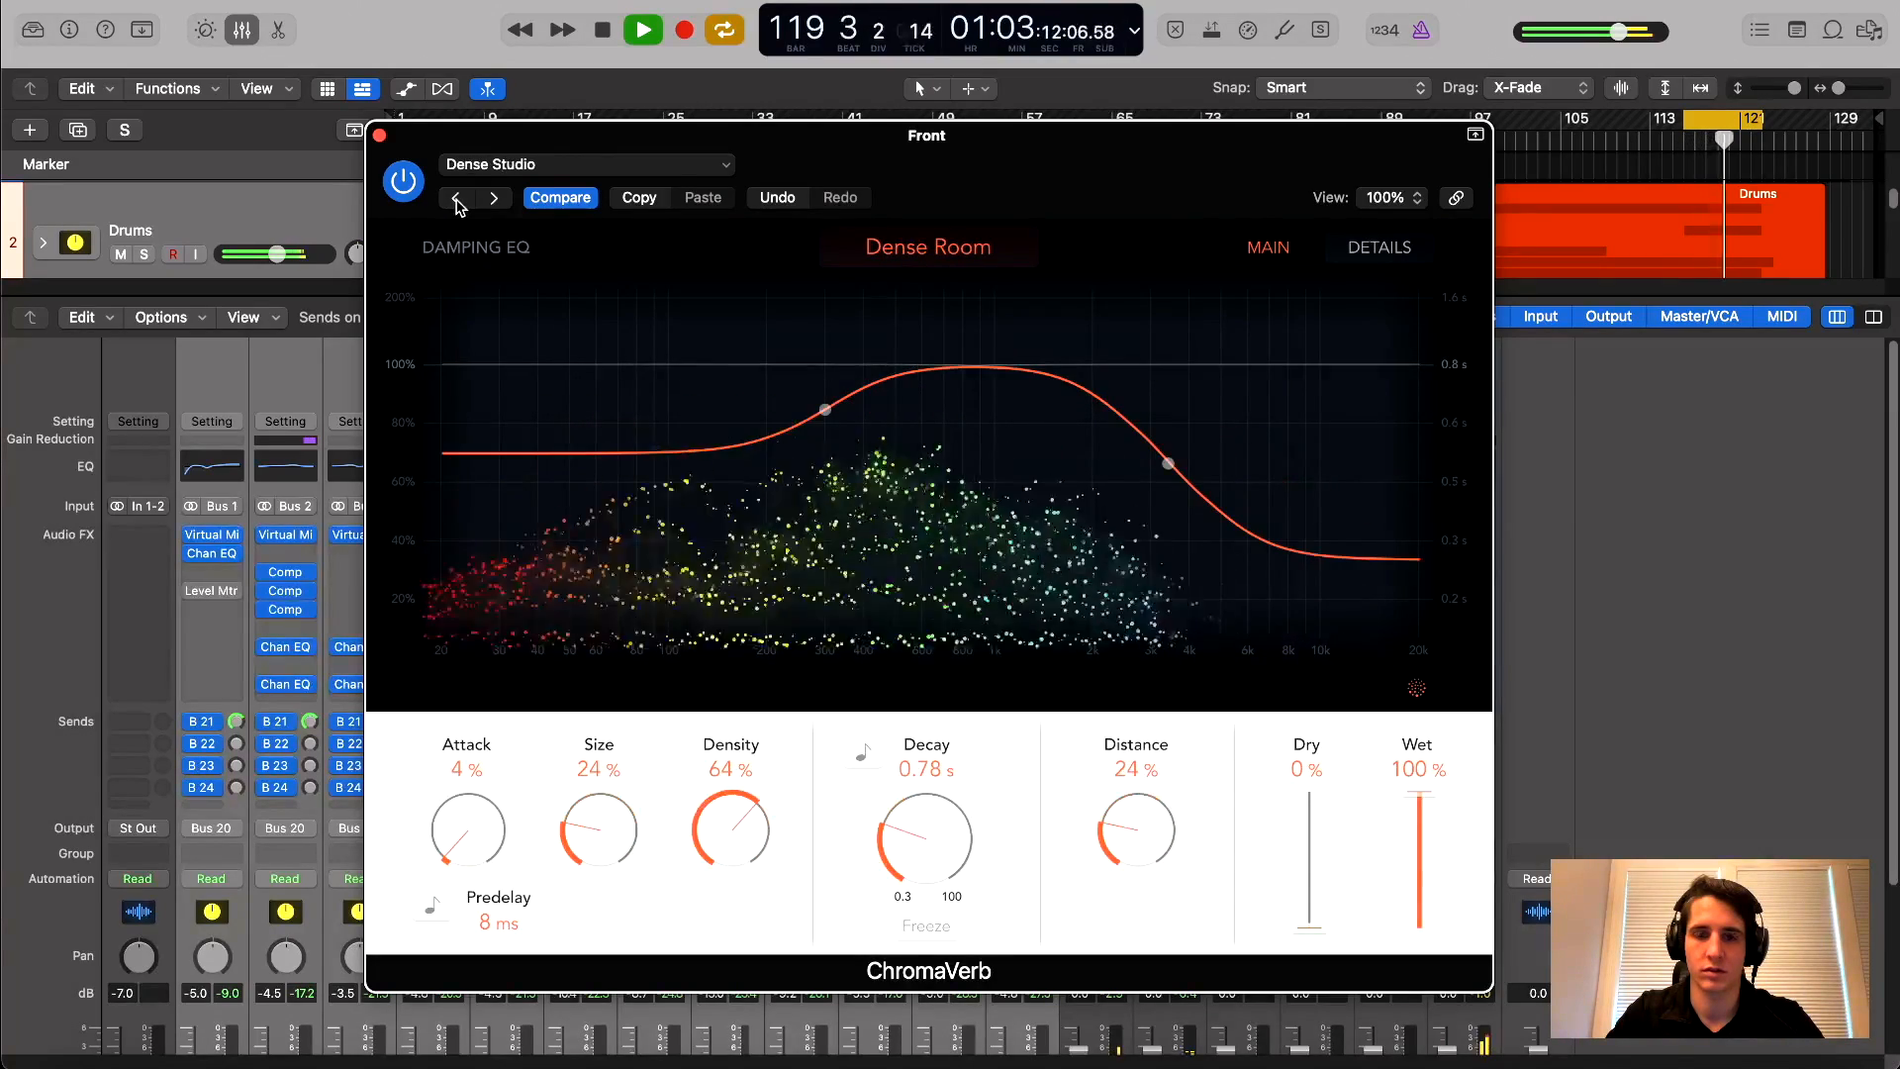
click(456, 202)
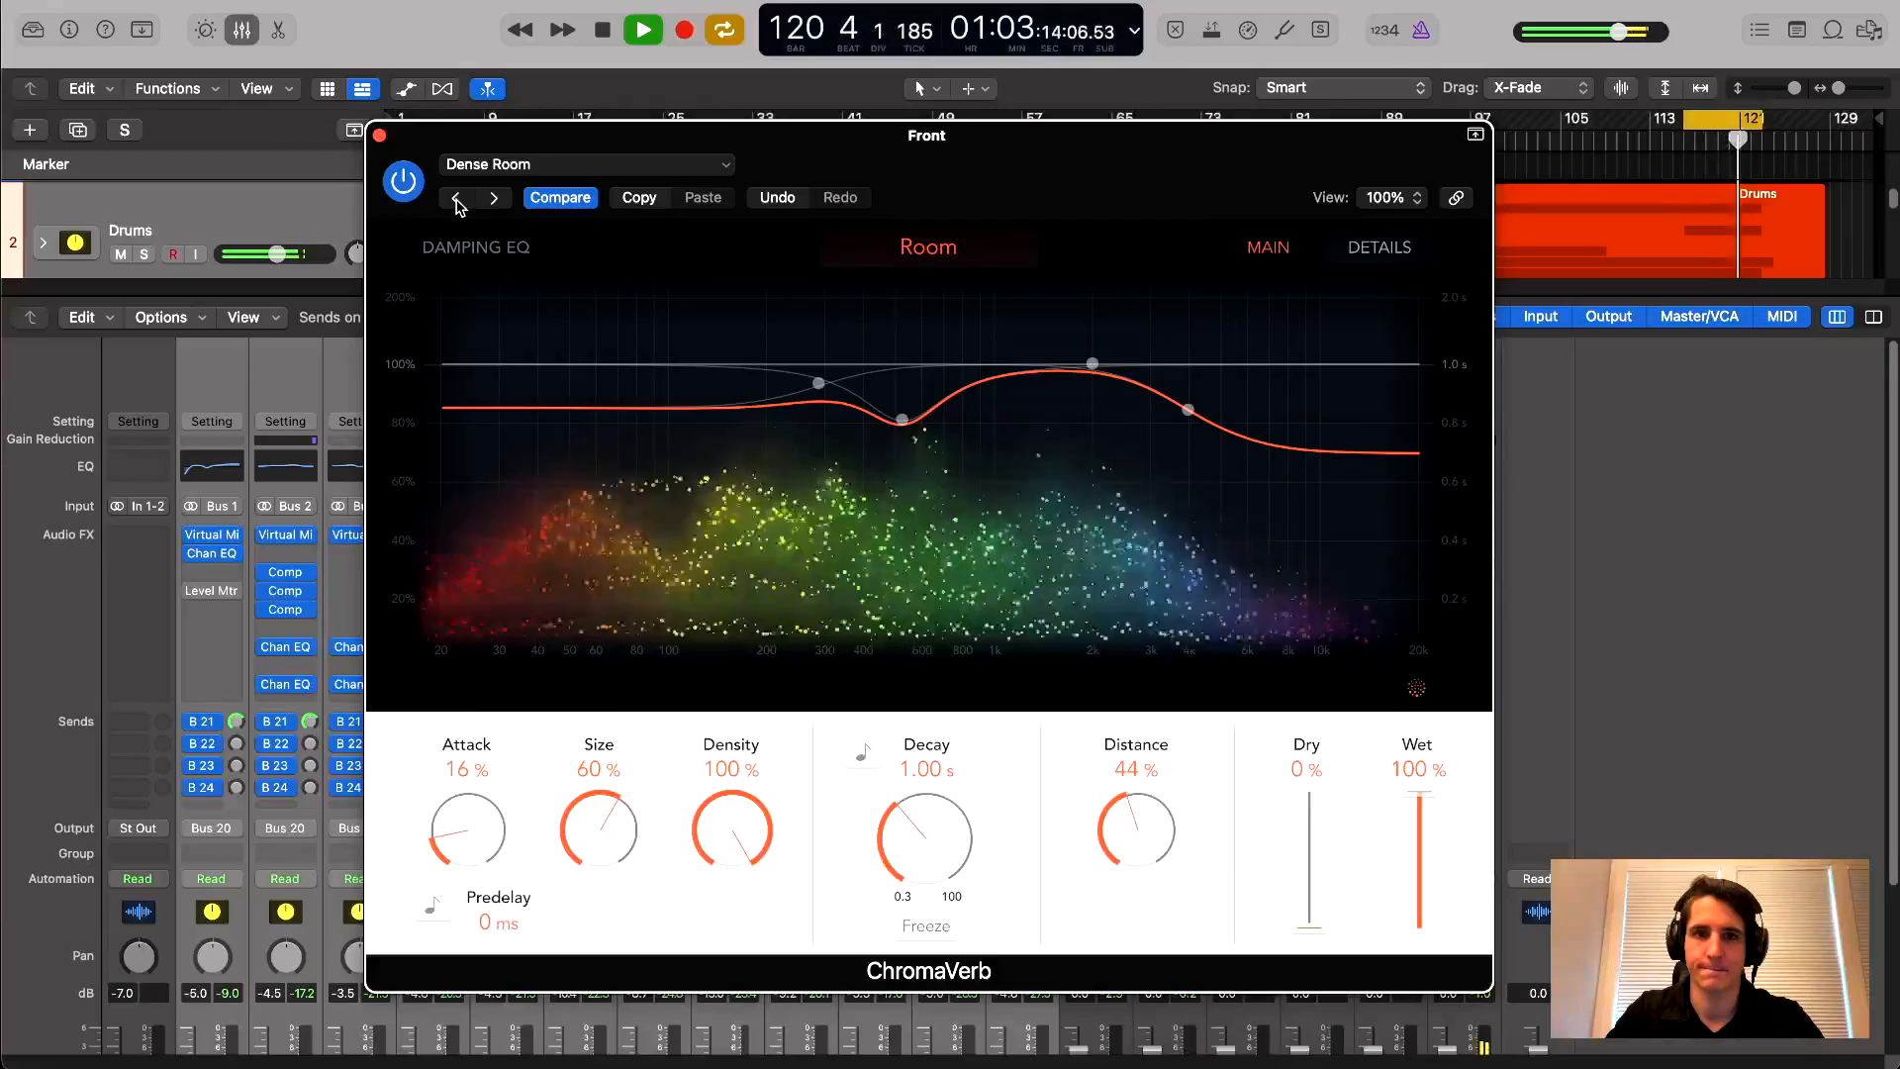
click(456, 202)
click(457, 201)
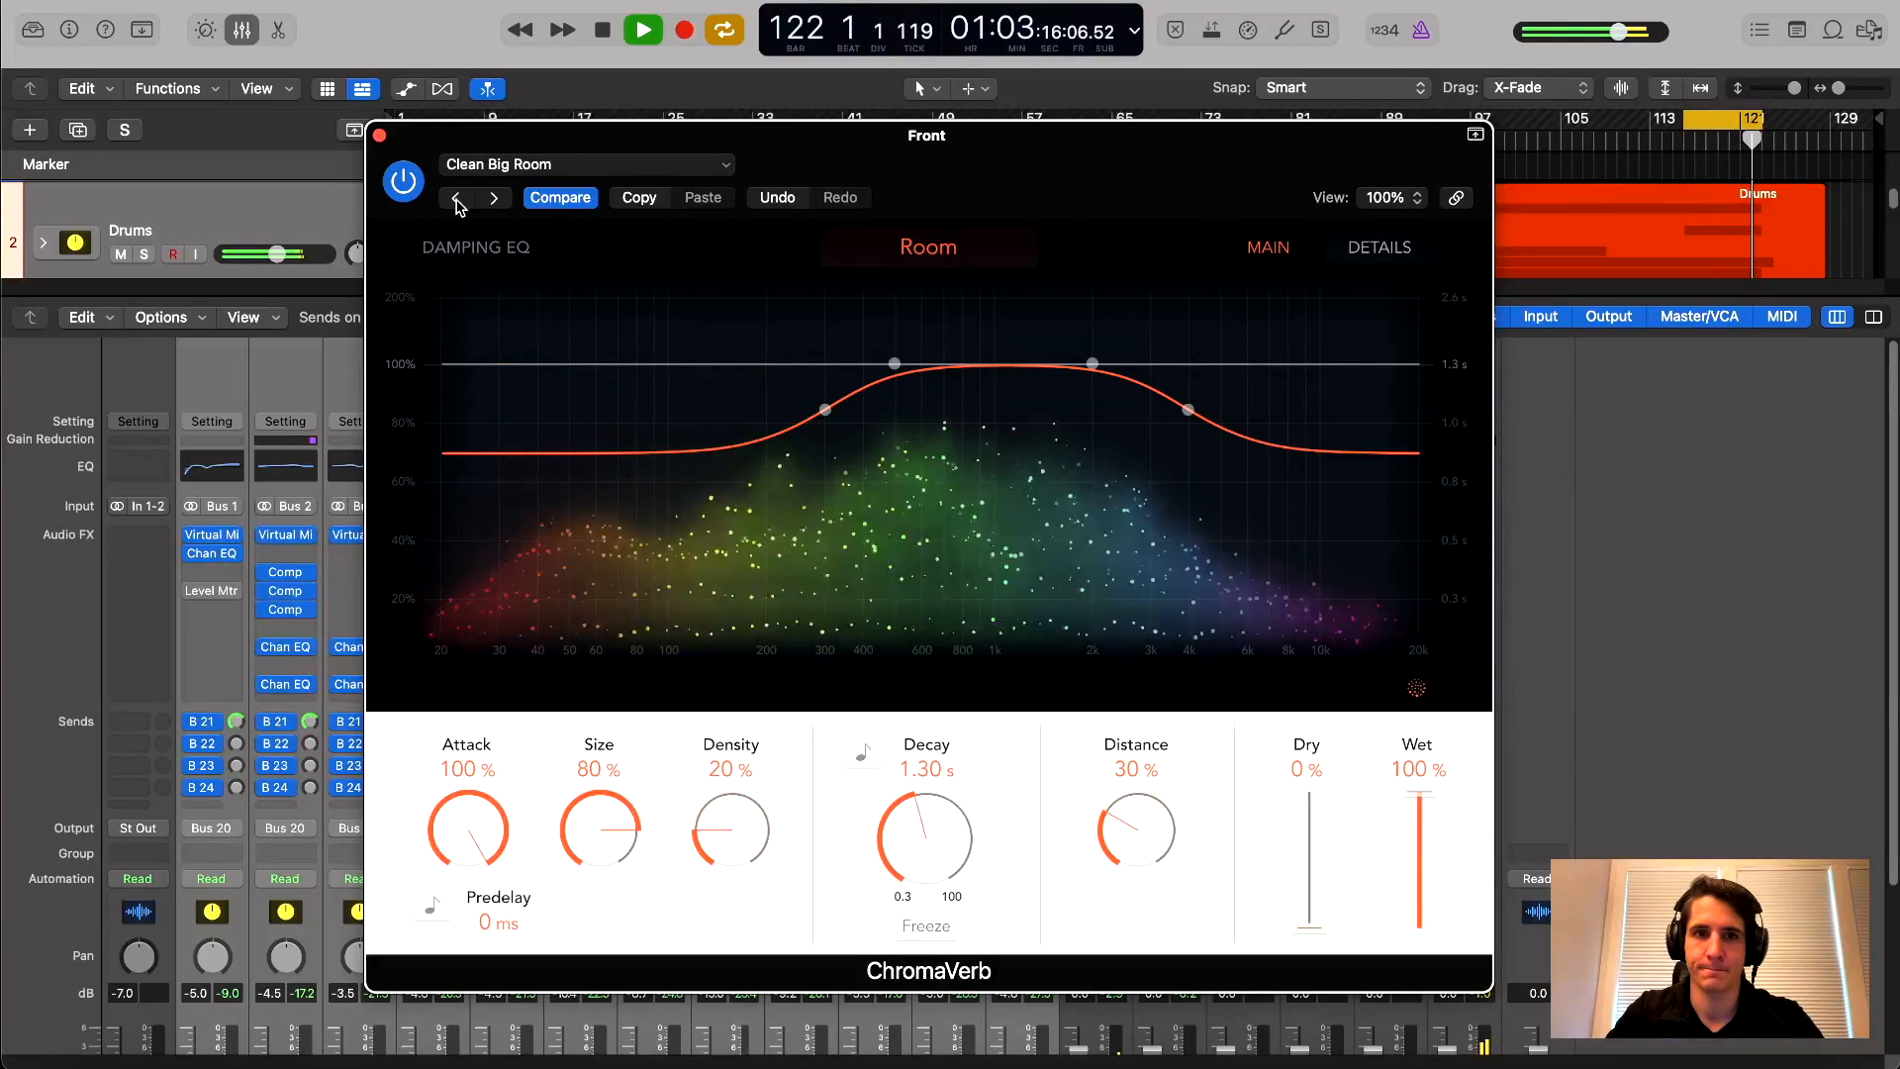
Advance through the room presets to Dense Studio on the Front reverb and stop playback
click(493, 202)
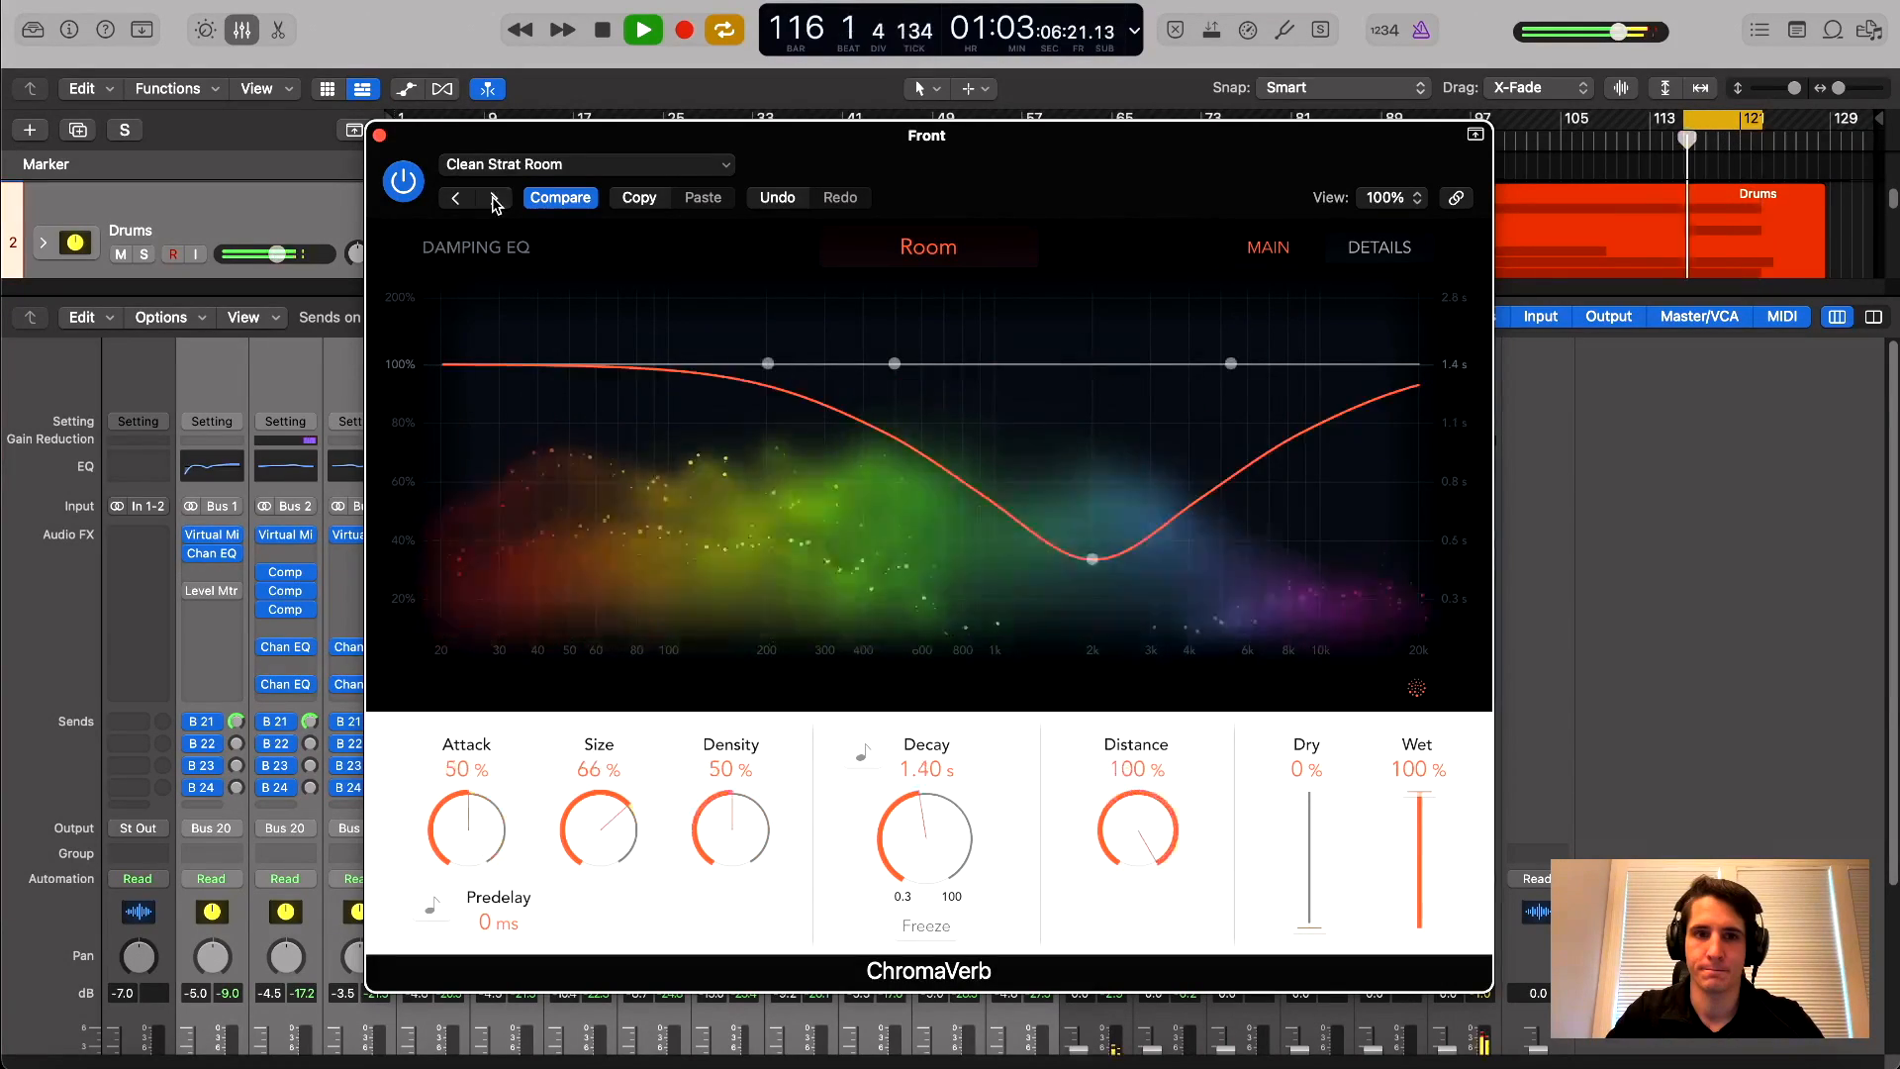
click(494, 202)
click(494, 202)
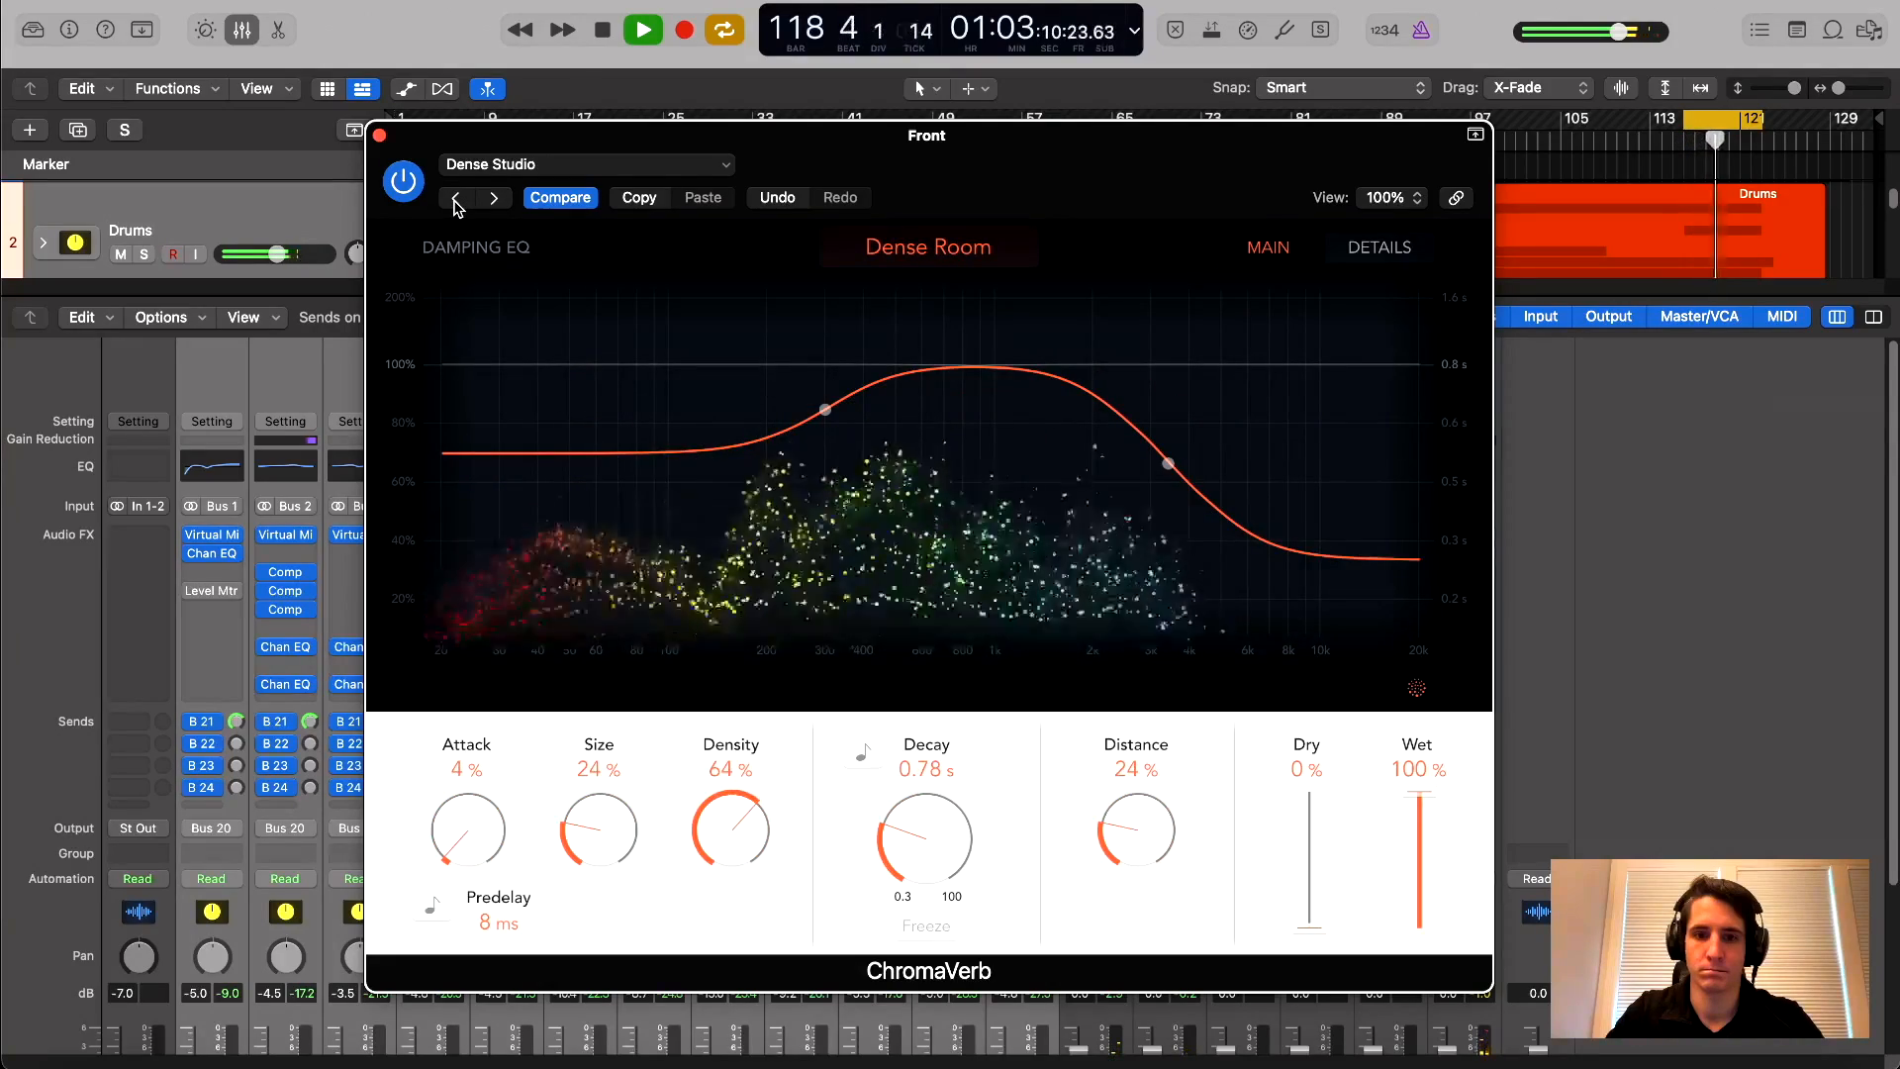
drag(1109, 195, 975, 159)
key(space)
Set the Front reverb's size to 19% and its decay to 0.64 s, and move the plug-in window higher
mouse_move(778, 405)
mouse_move(554, 868)
mouse_down()
mouse_move(563, 902)
mouse_move(560, 859)
mouse_up()
drag(918, 875, 902, 811)
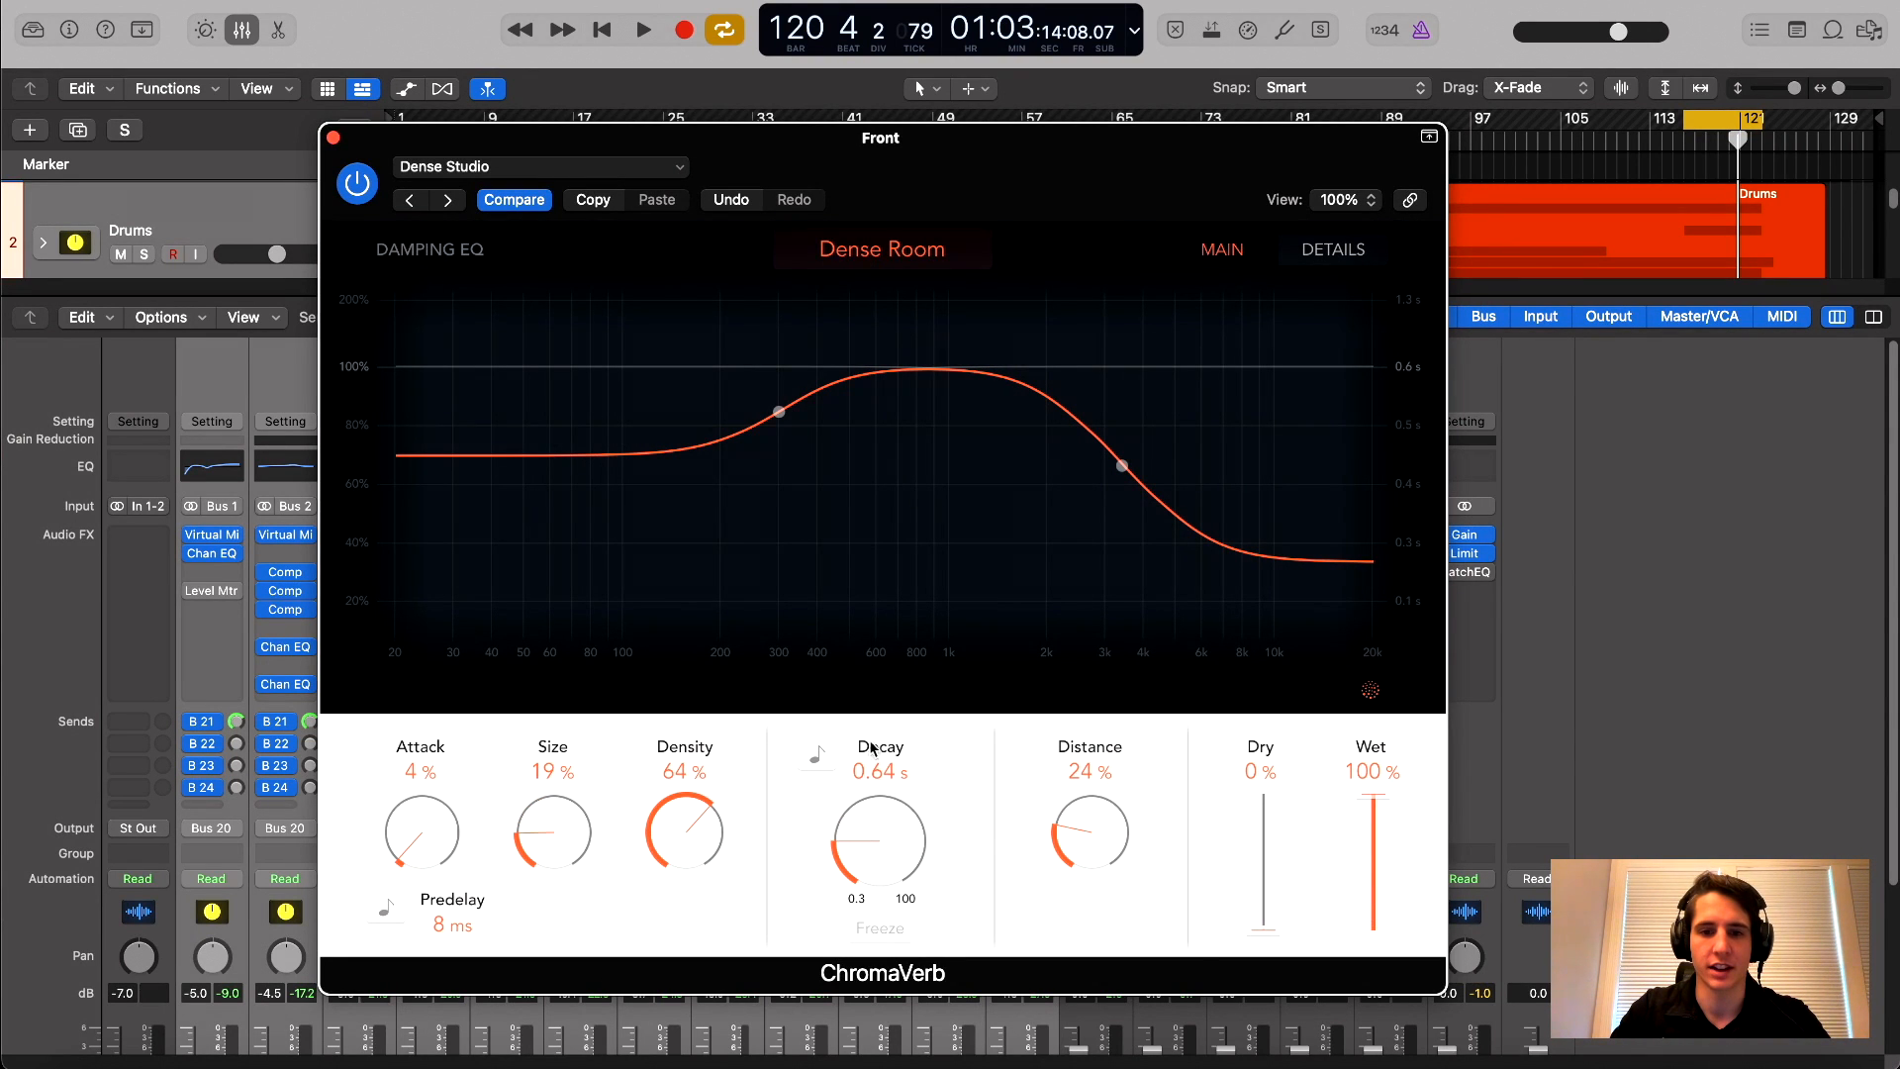
drag(978, 138, 988, 121)
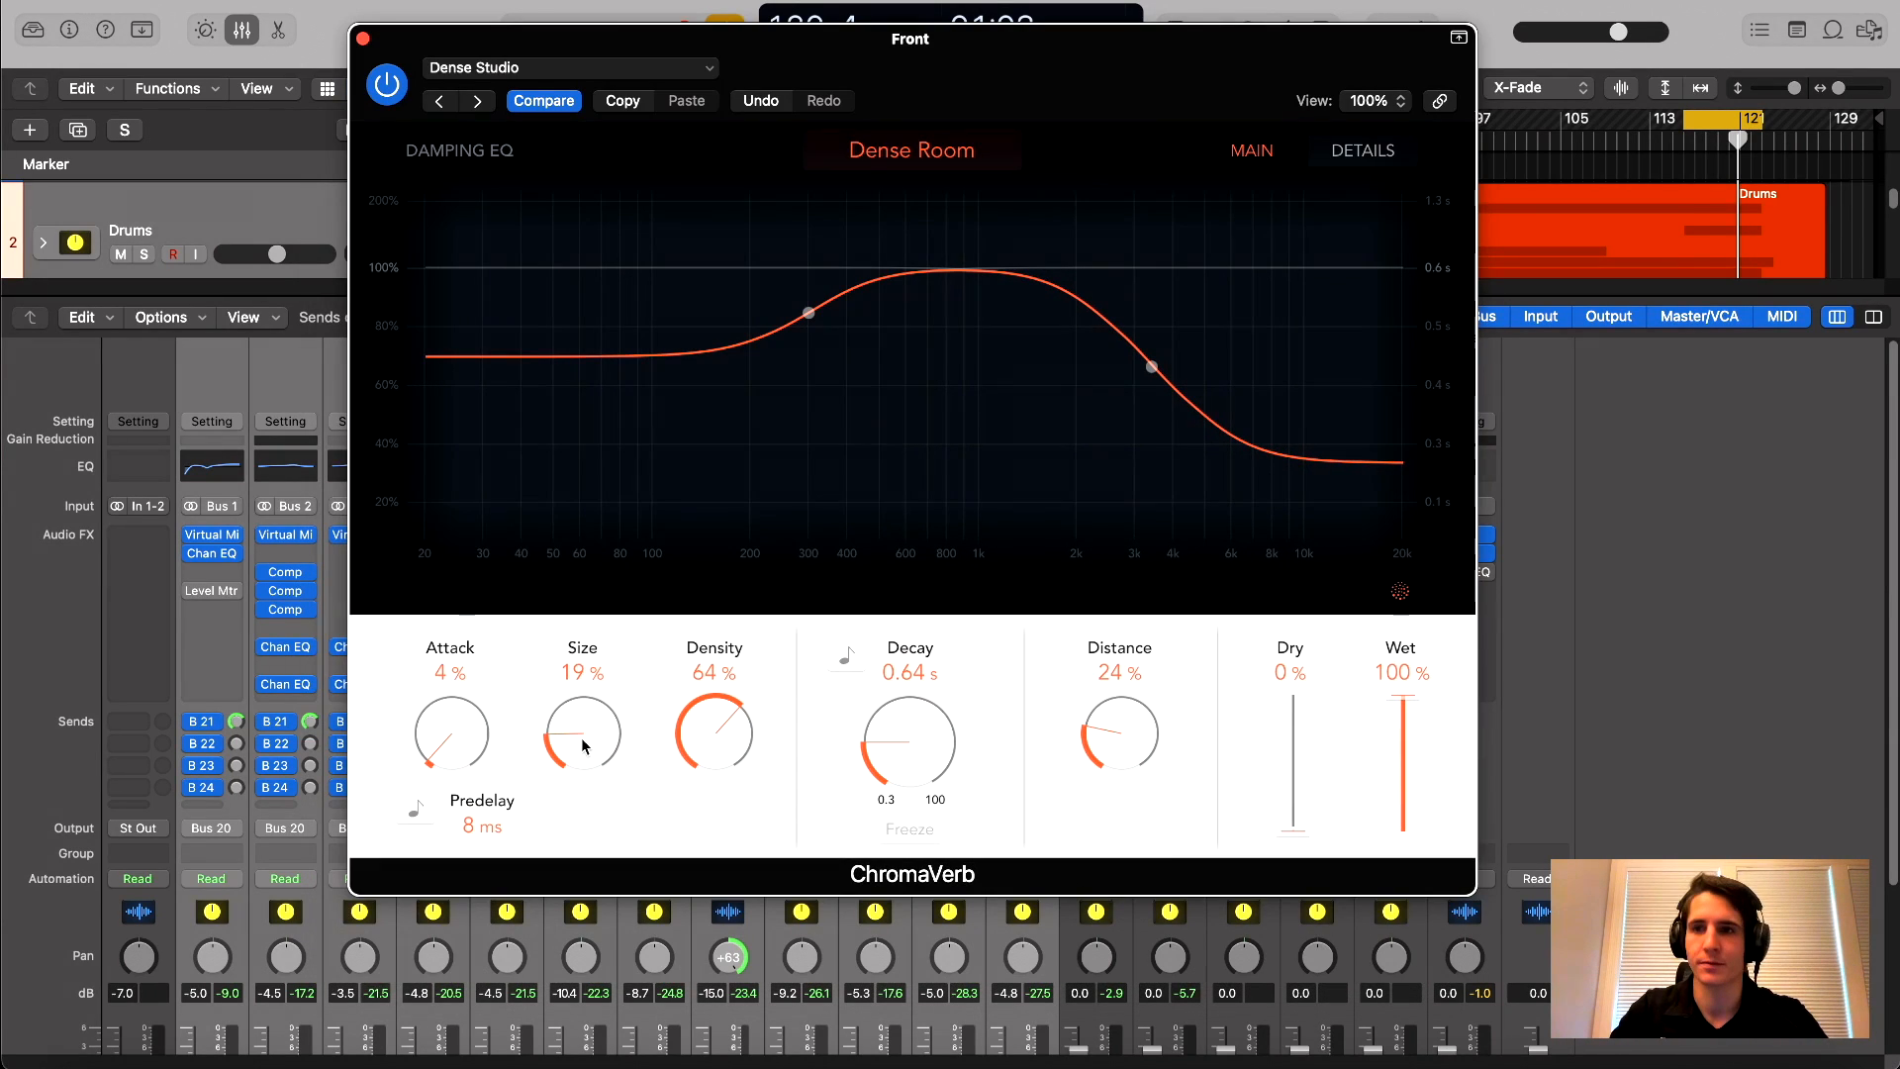
Raise the Front reverb's size to 53% while listening to the cycled section
key(space)
drag(583, 746, 599, 704)
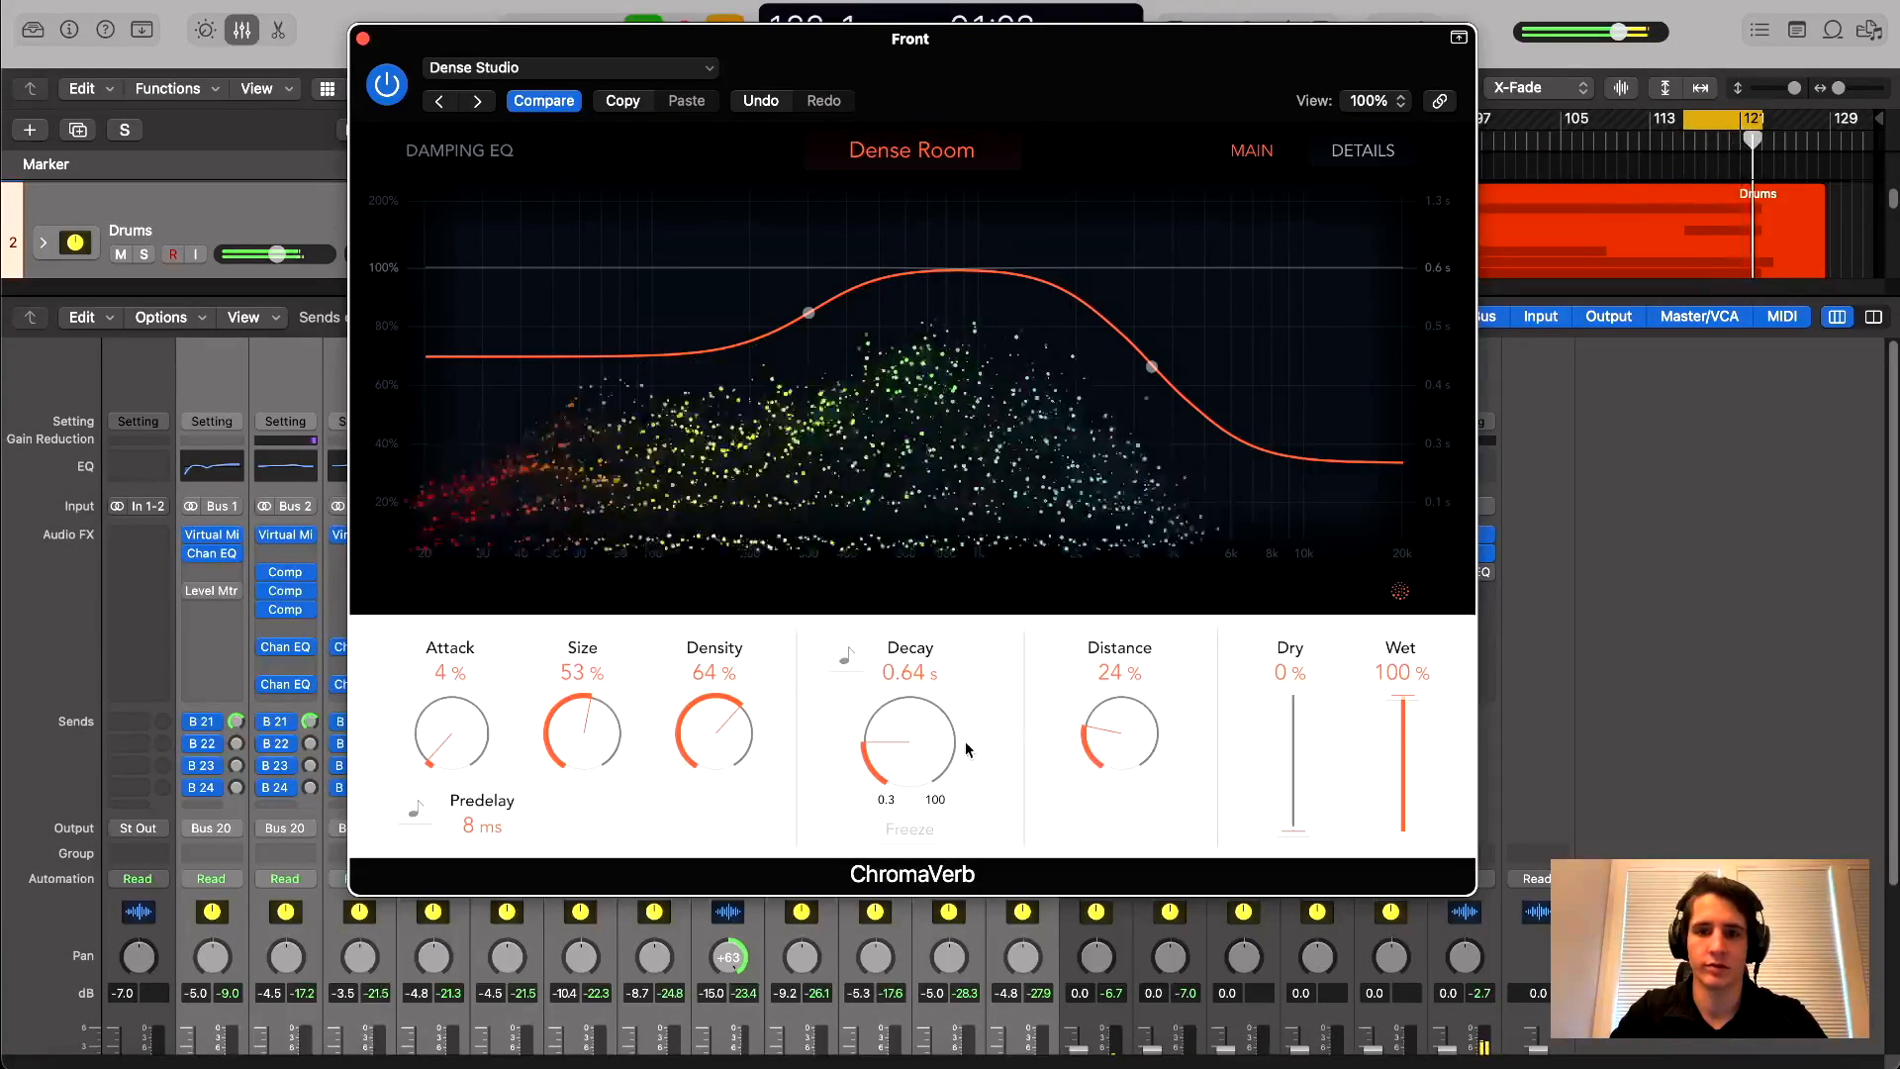
drag(707, 740, 707, 736)
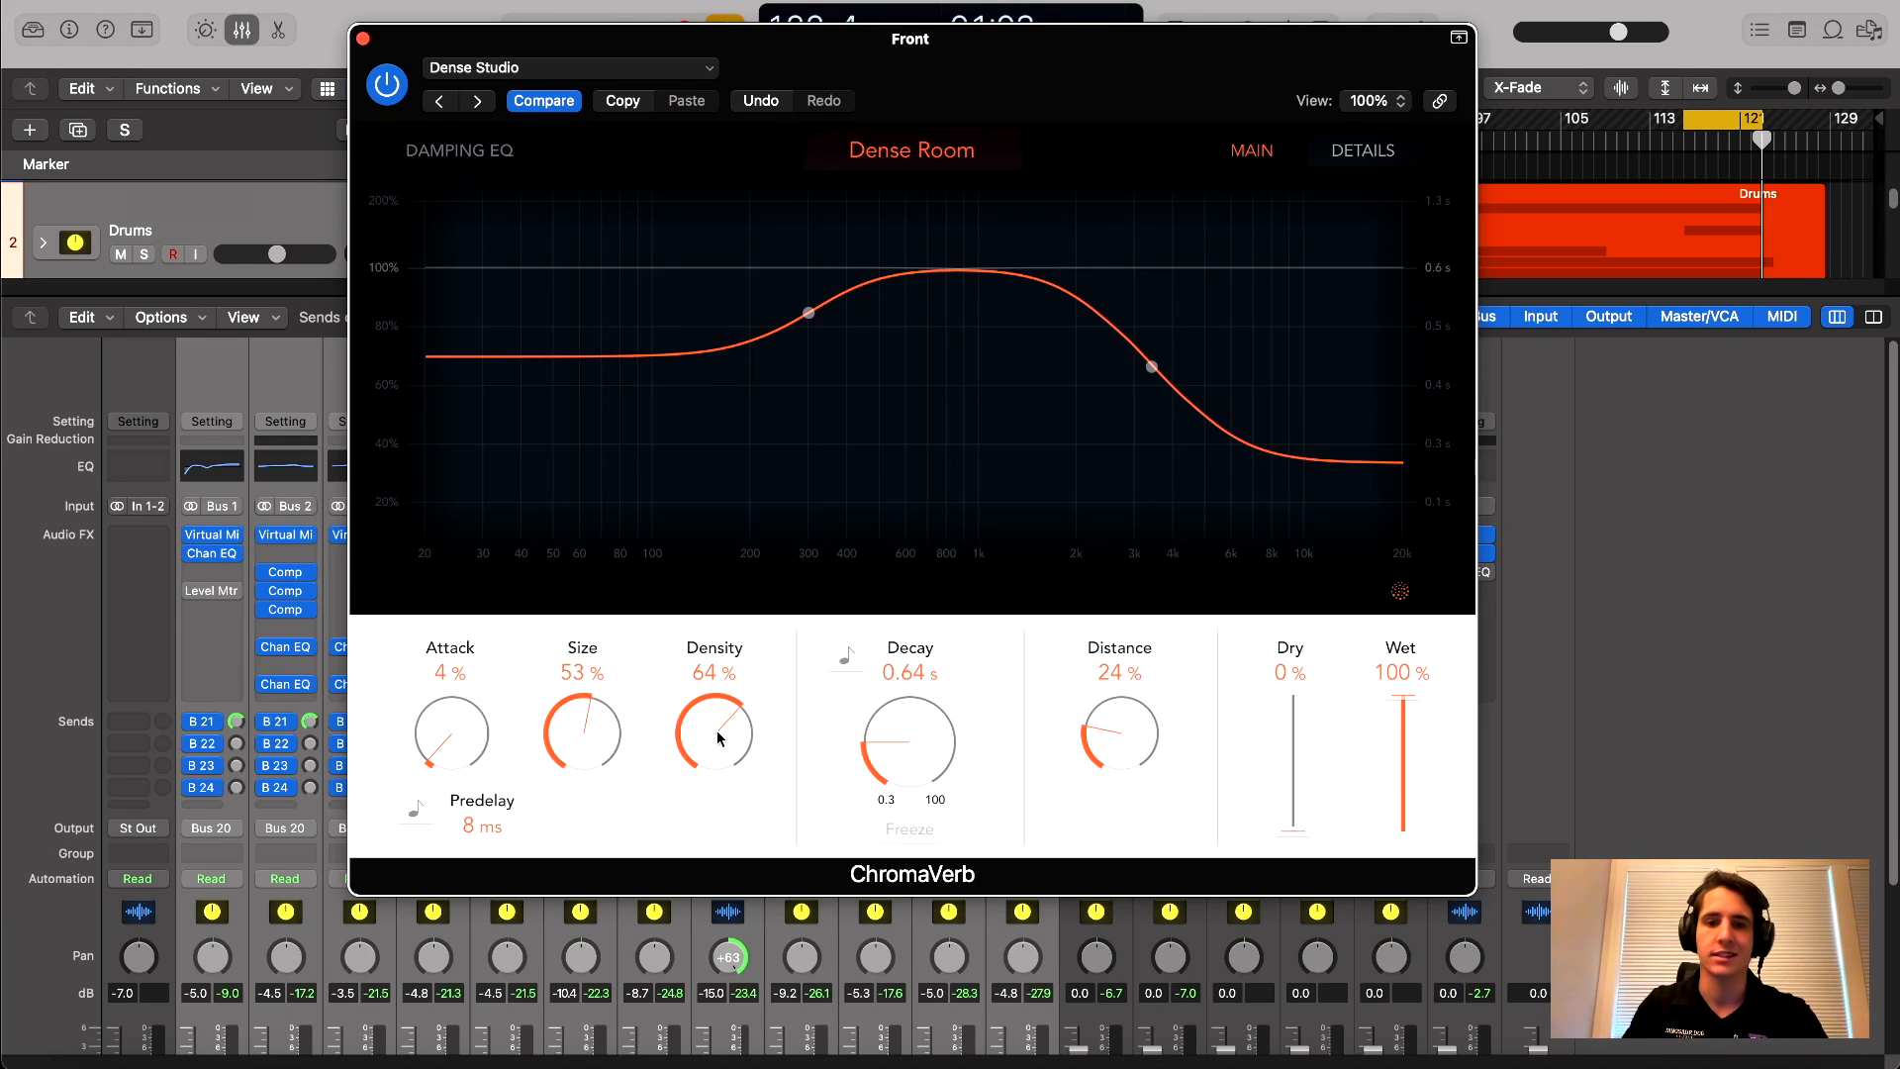
Sync the Front reverb's decay to note values and set it to 1/4 while listening to the section
click(846, 656)
drag(927, 741, 910, 752)
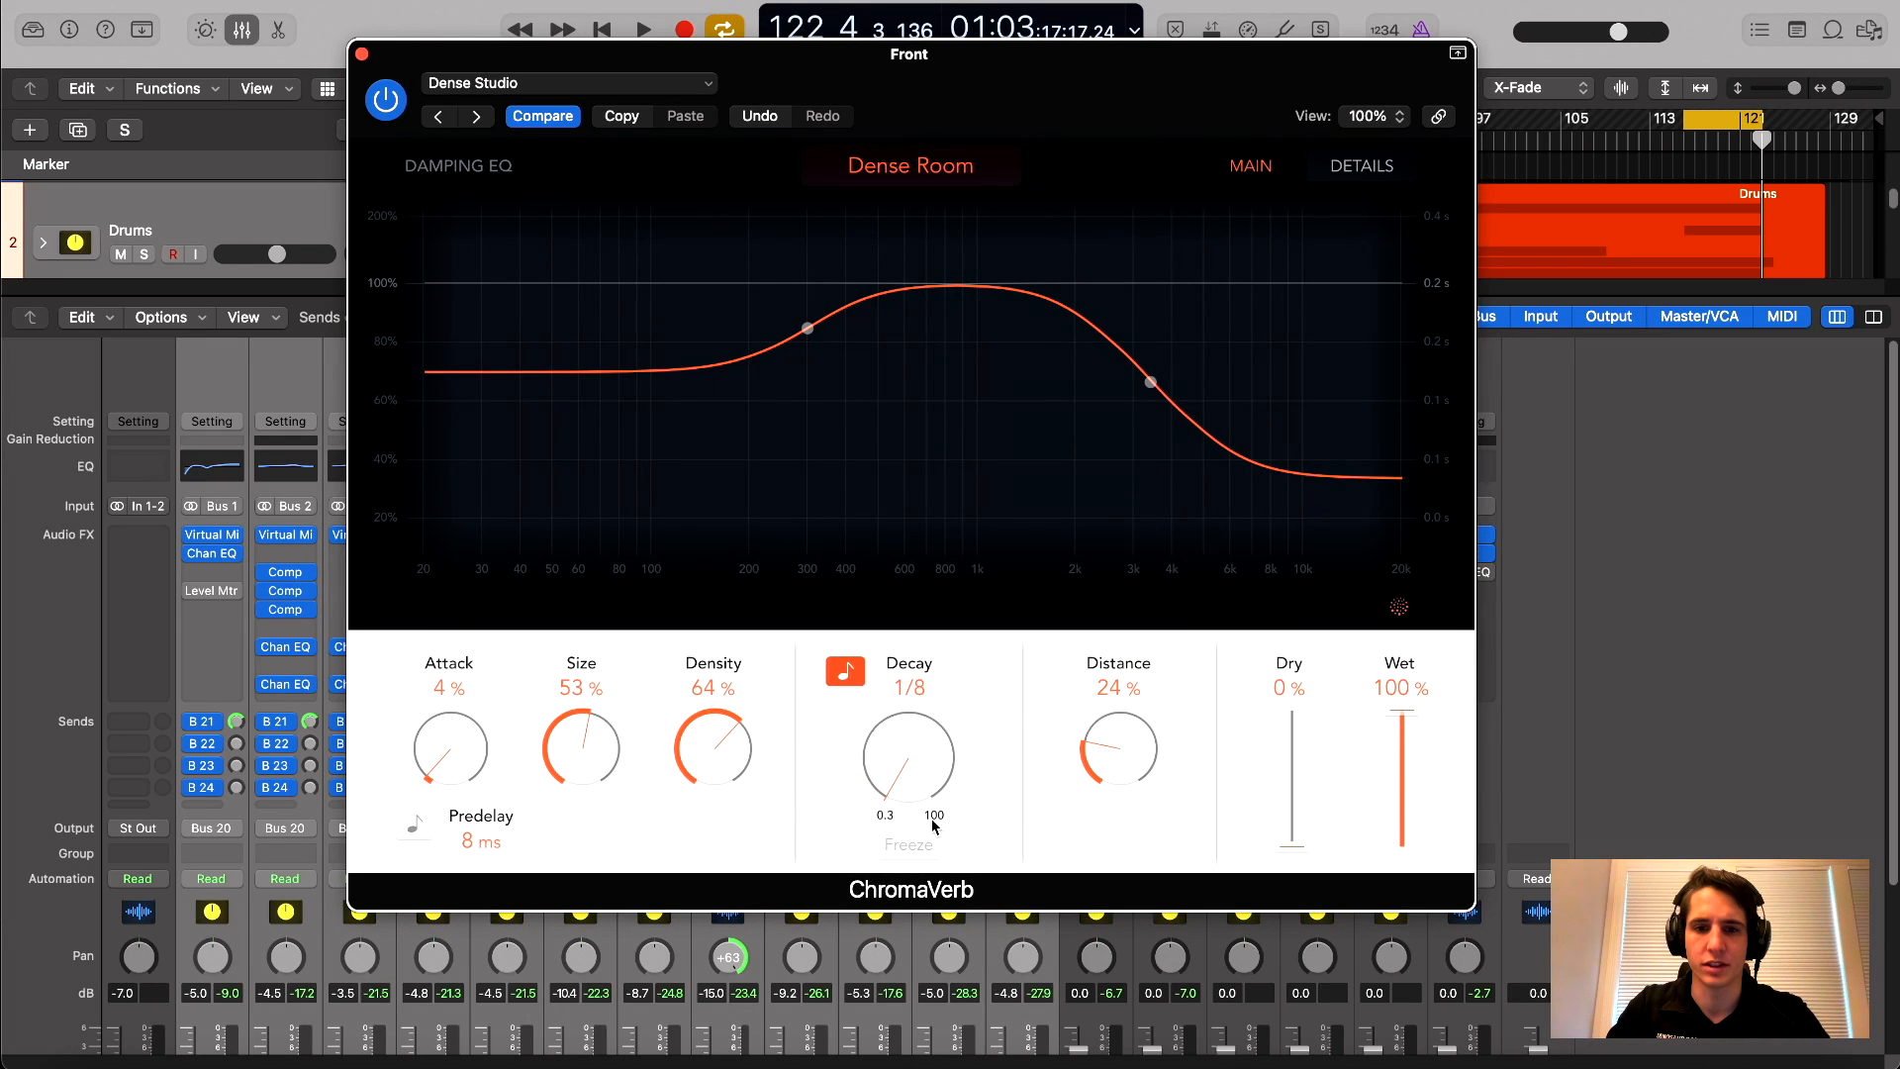
mouse_move(929, 817)
mouse_down()
mouse_move(915, 764)
mouse_move(922, 802)
mouse_up()
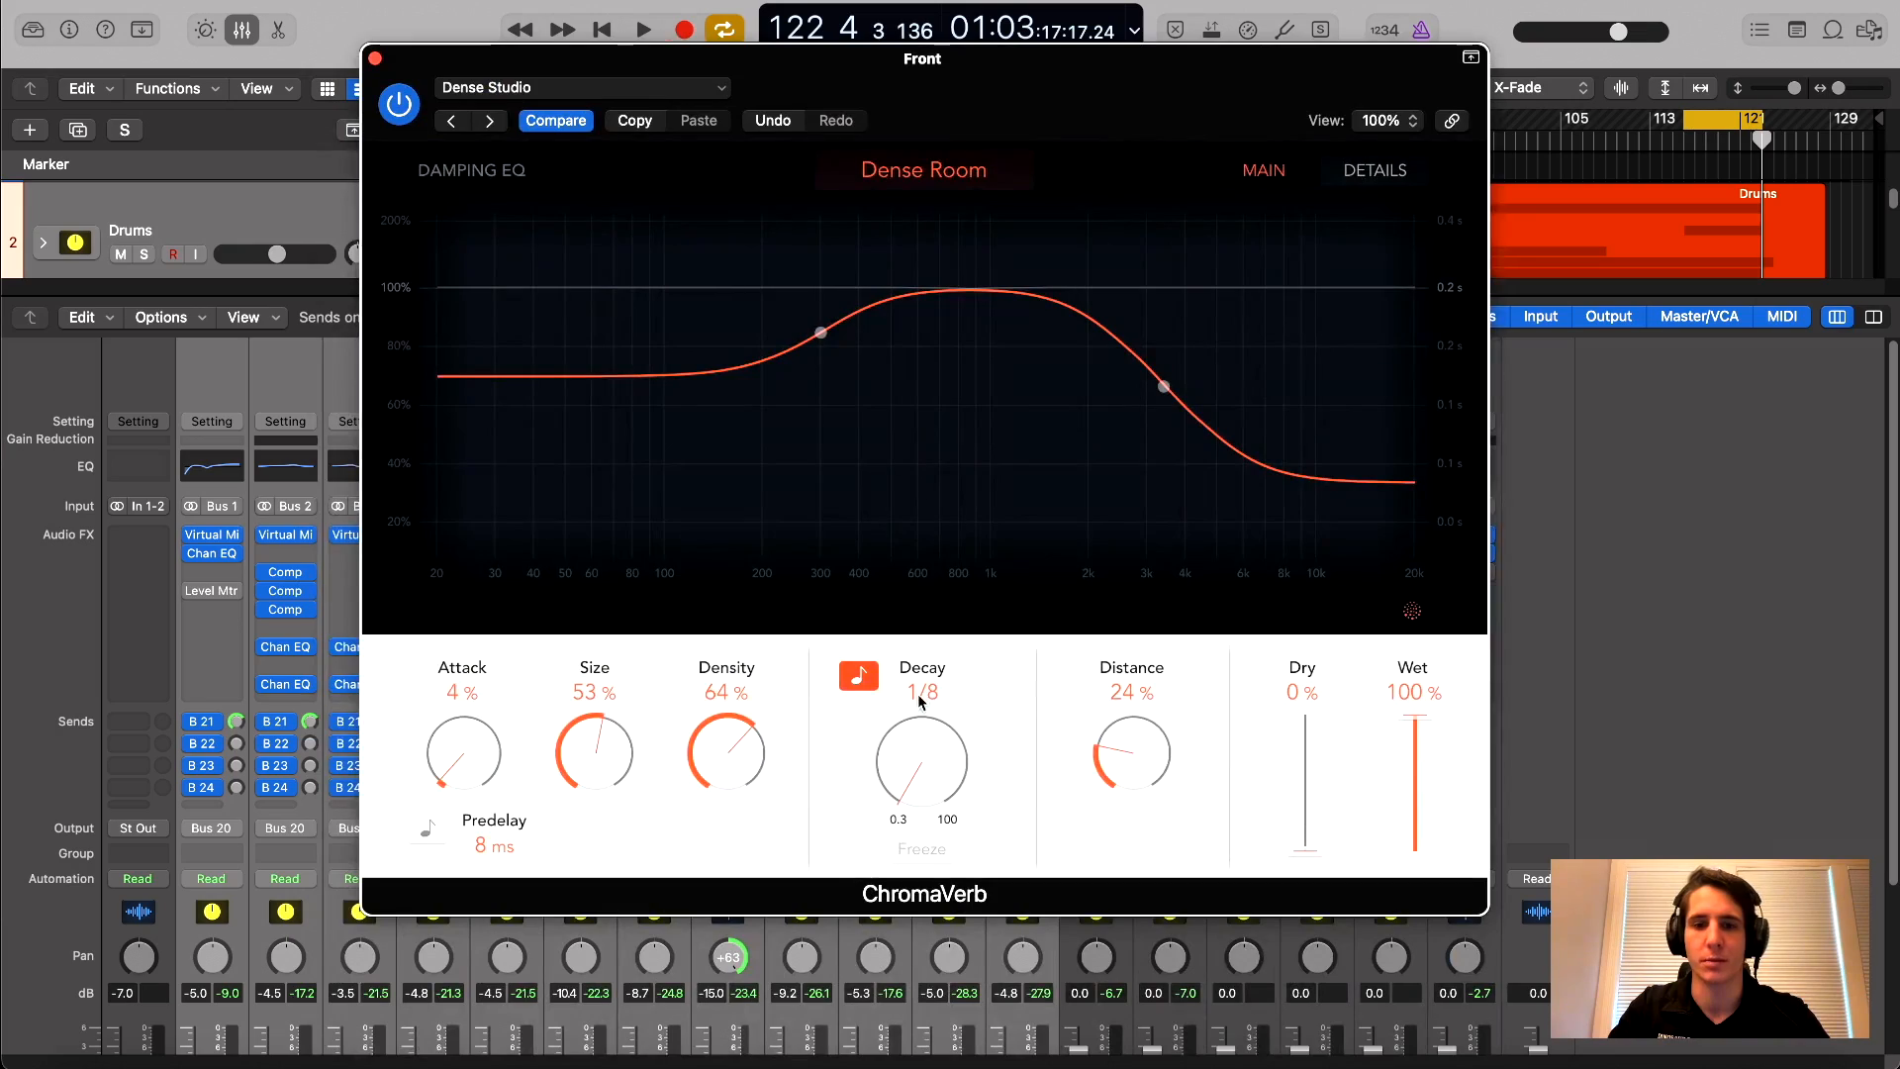
key(space)
mouse_move(932, 765)
mouse_down()
mouse_move(952, 674)
mouse_move(948, 780)
mouse_move(945, 762)
mouse_up()
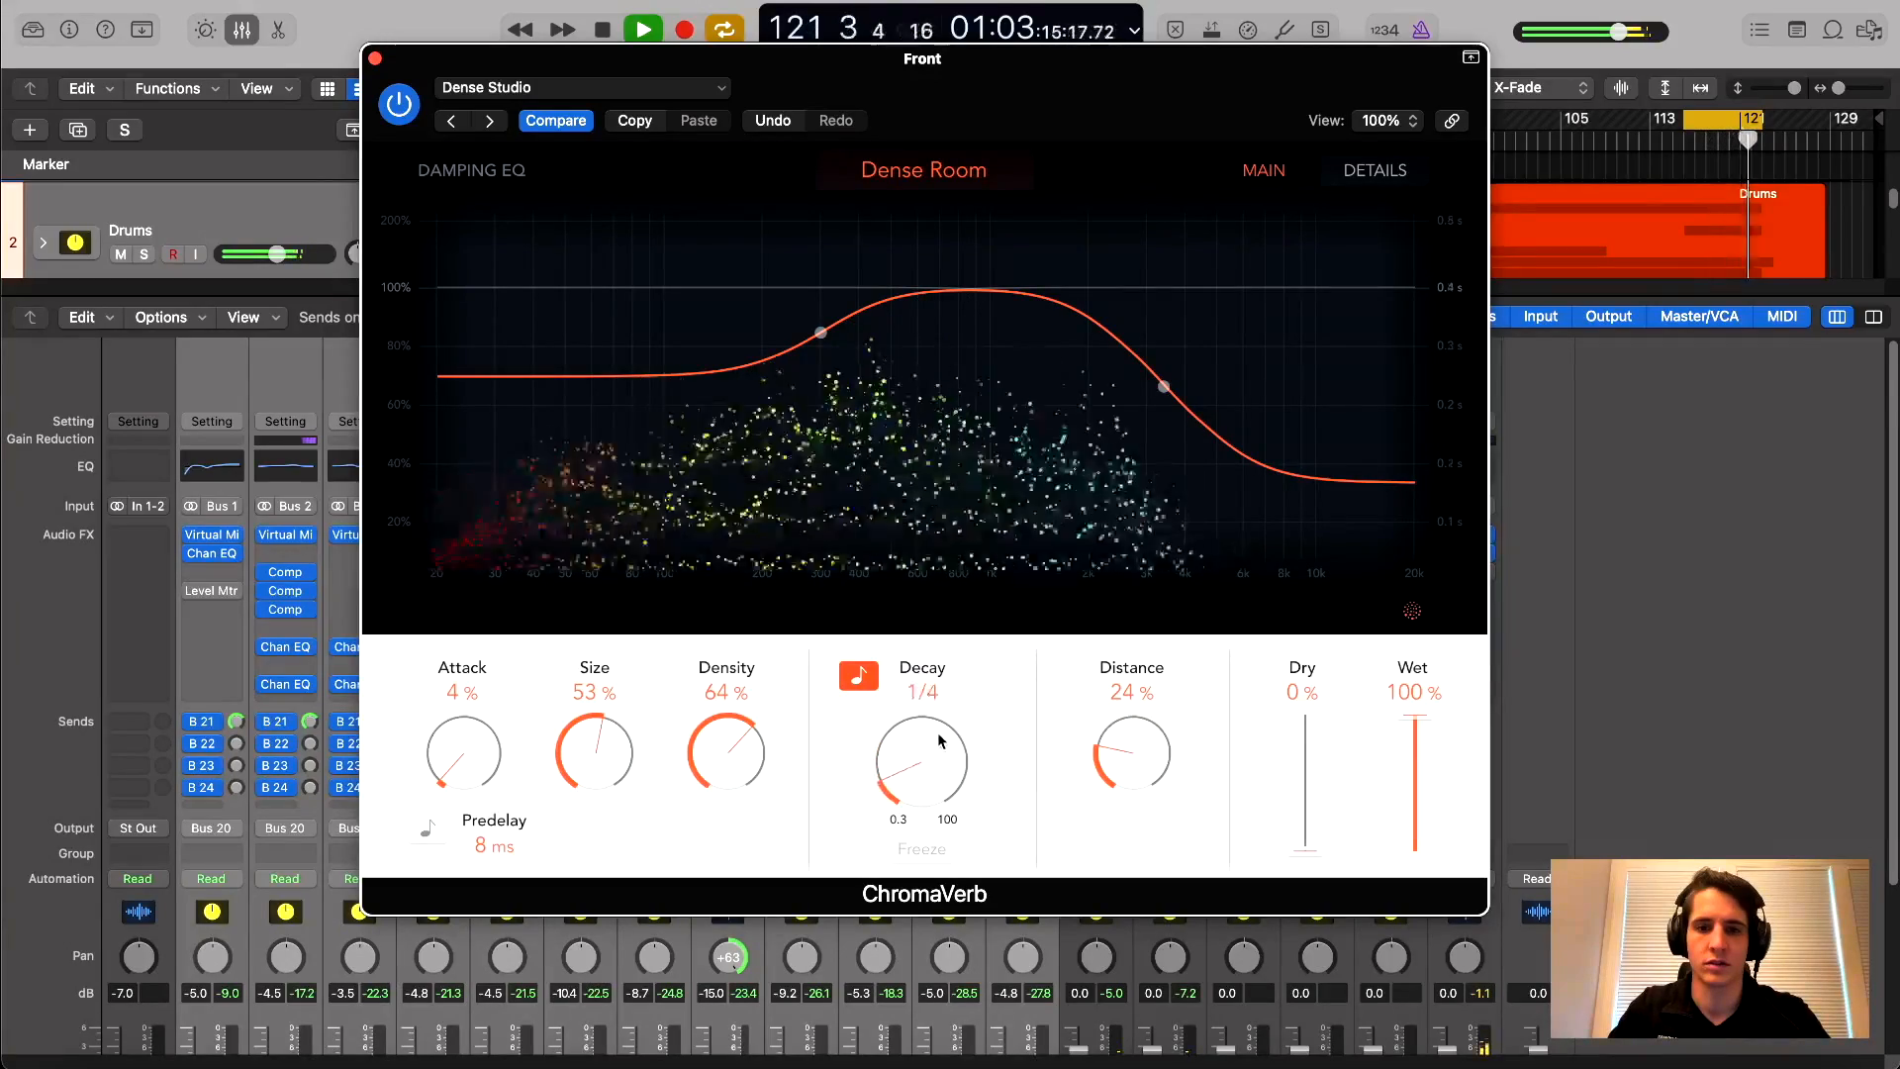
Stop playback and set the Front reverb's predelay to 35 ms and its distance to 10%
mouse_move(1043, 110)
mouse_down()
mouse_move(1013, 88)
mouse_move(1062, 140)
mouse_up()
key(space)
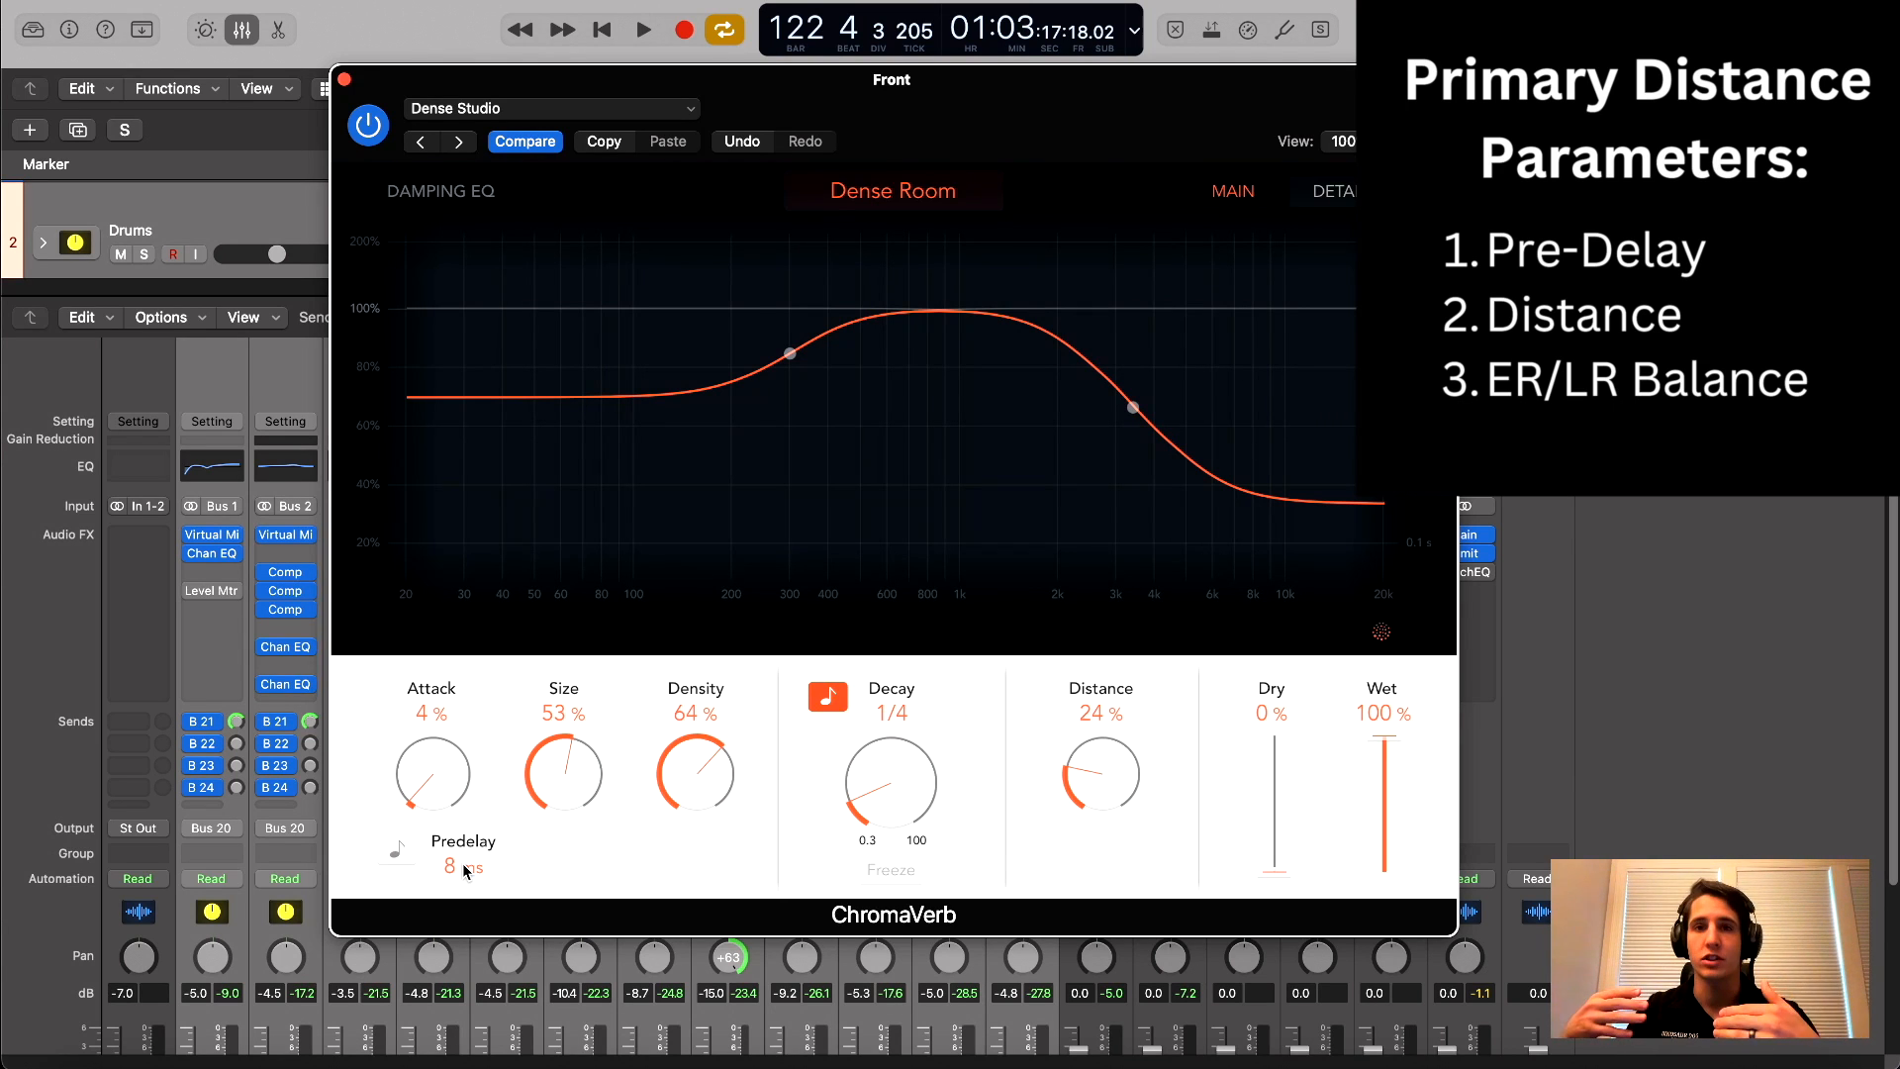
drag(461, 863, 461, 846)
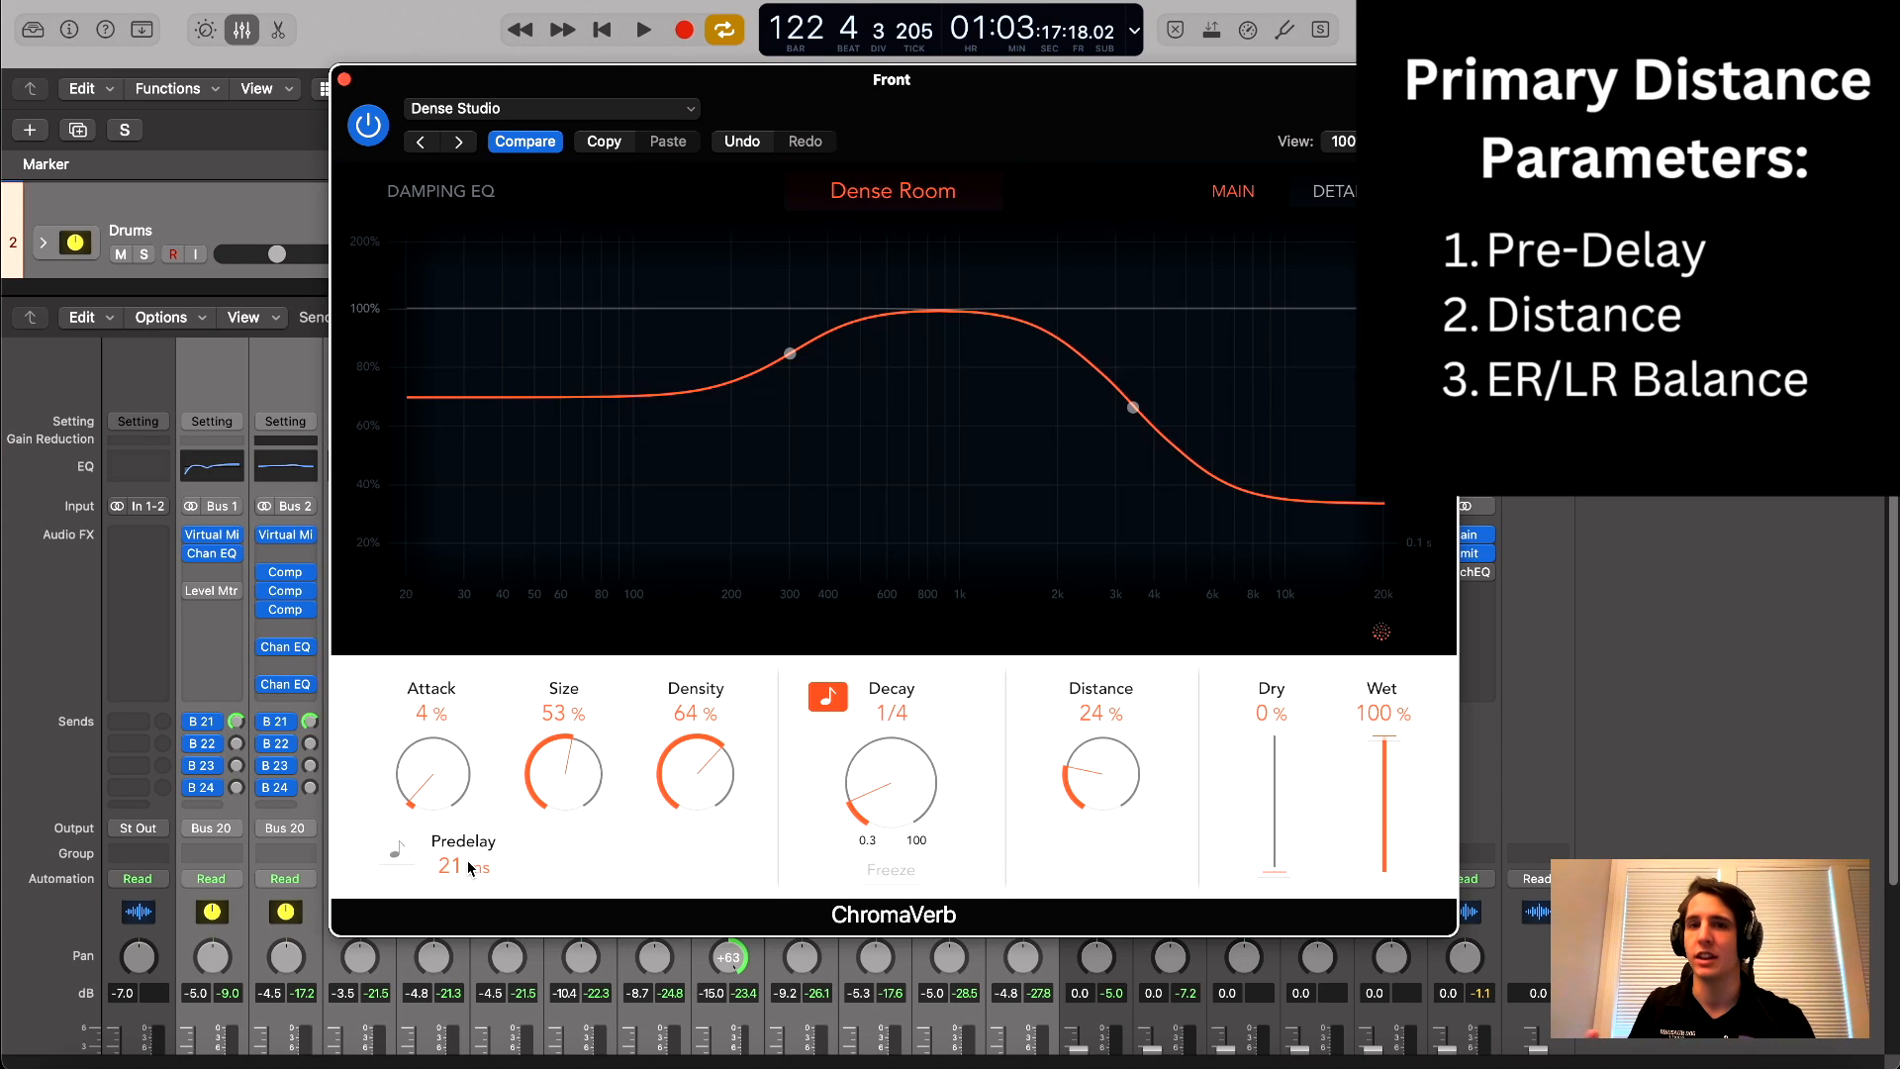
drag(469, 868, 470, 836)
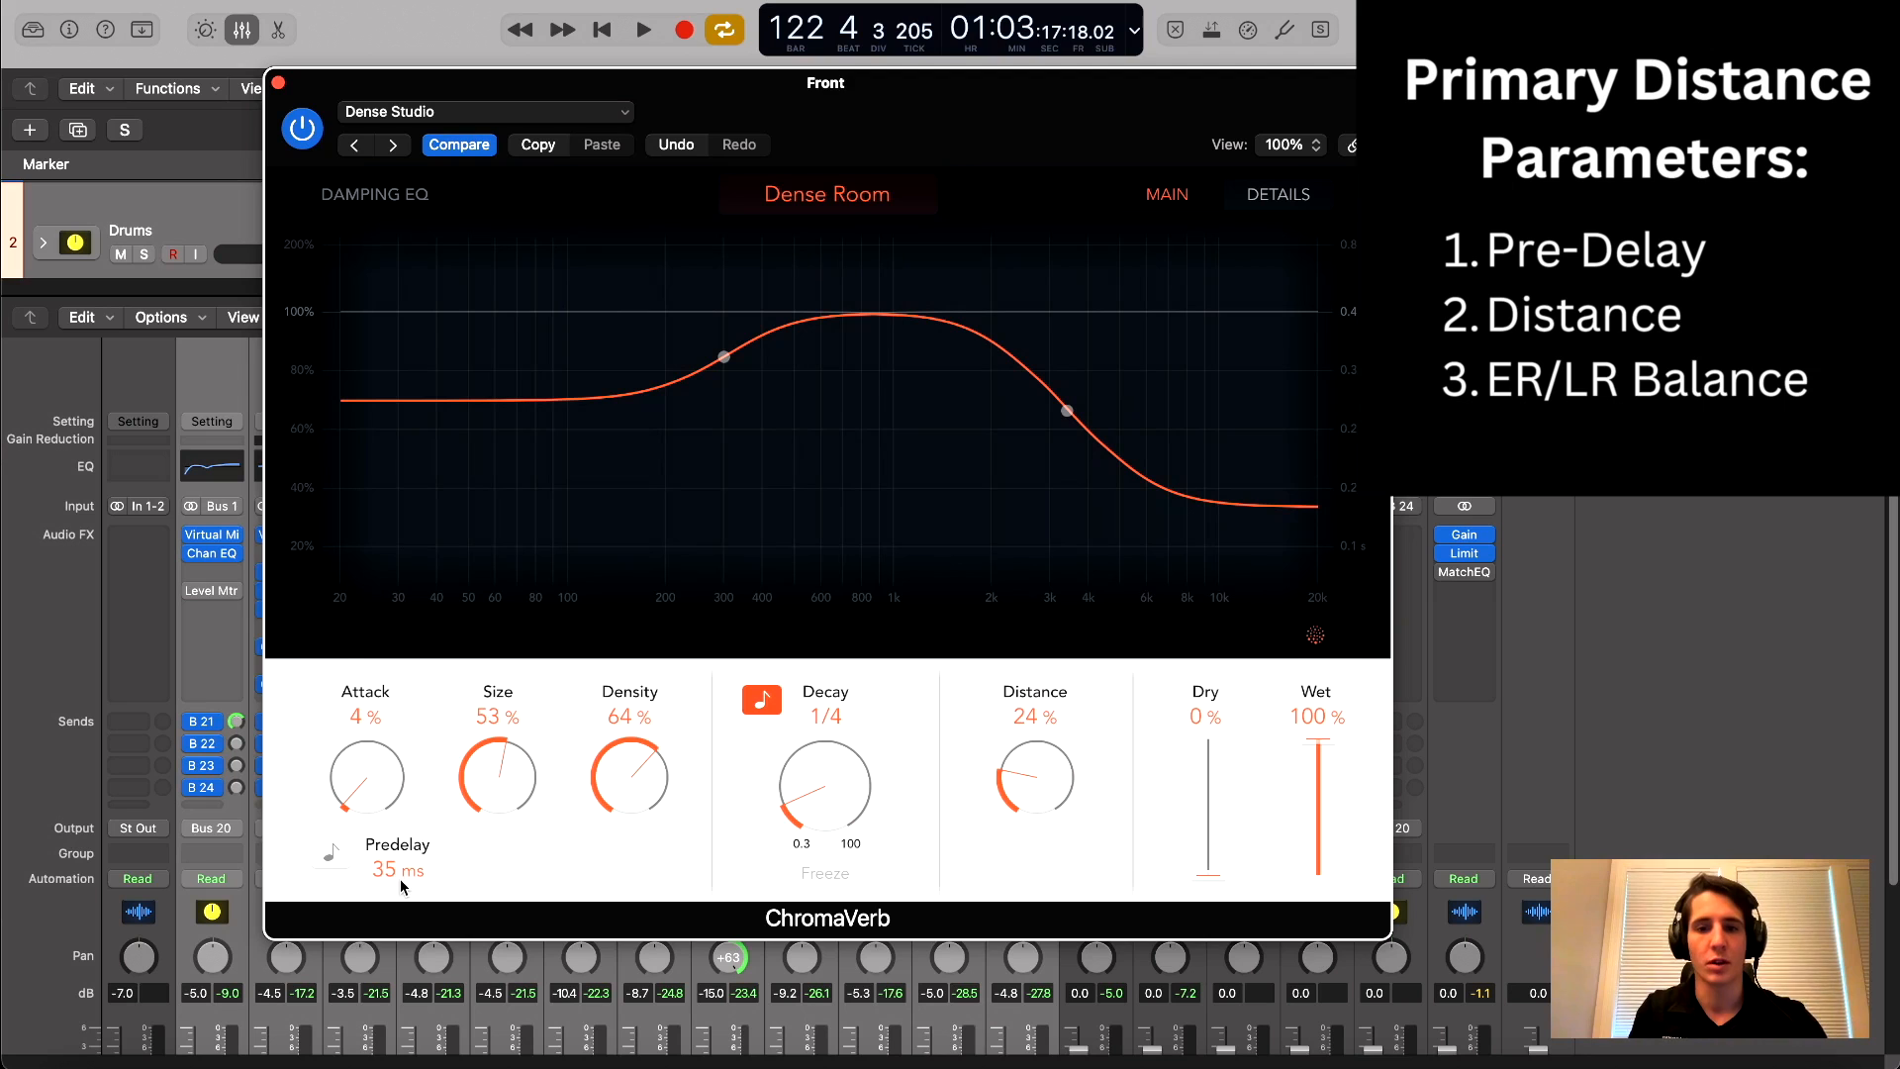
drag(1049, 776, 1050, 817)
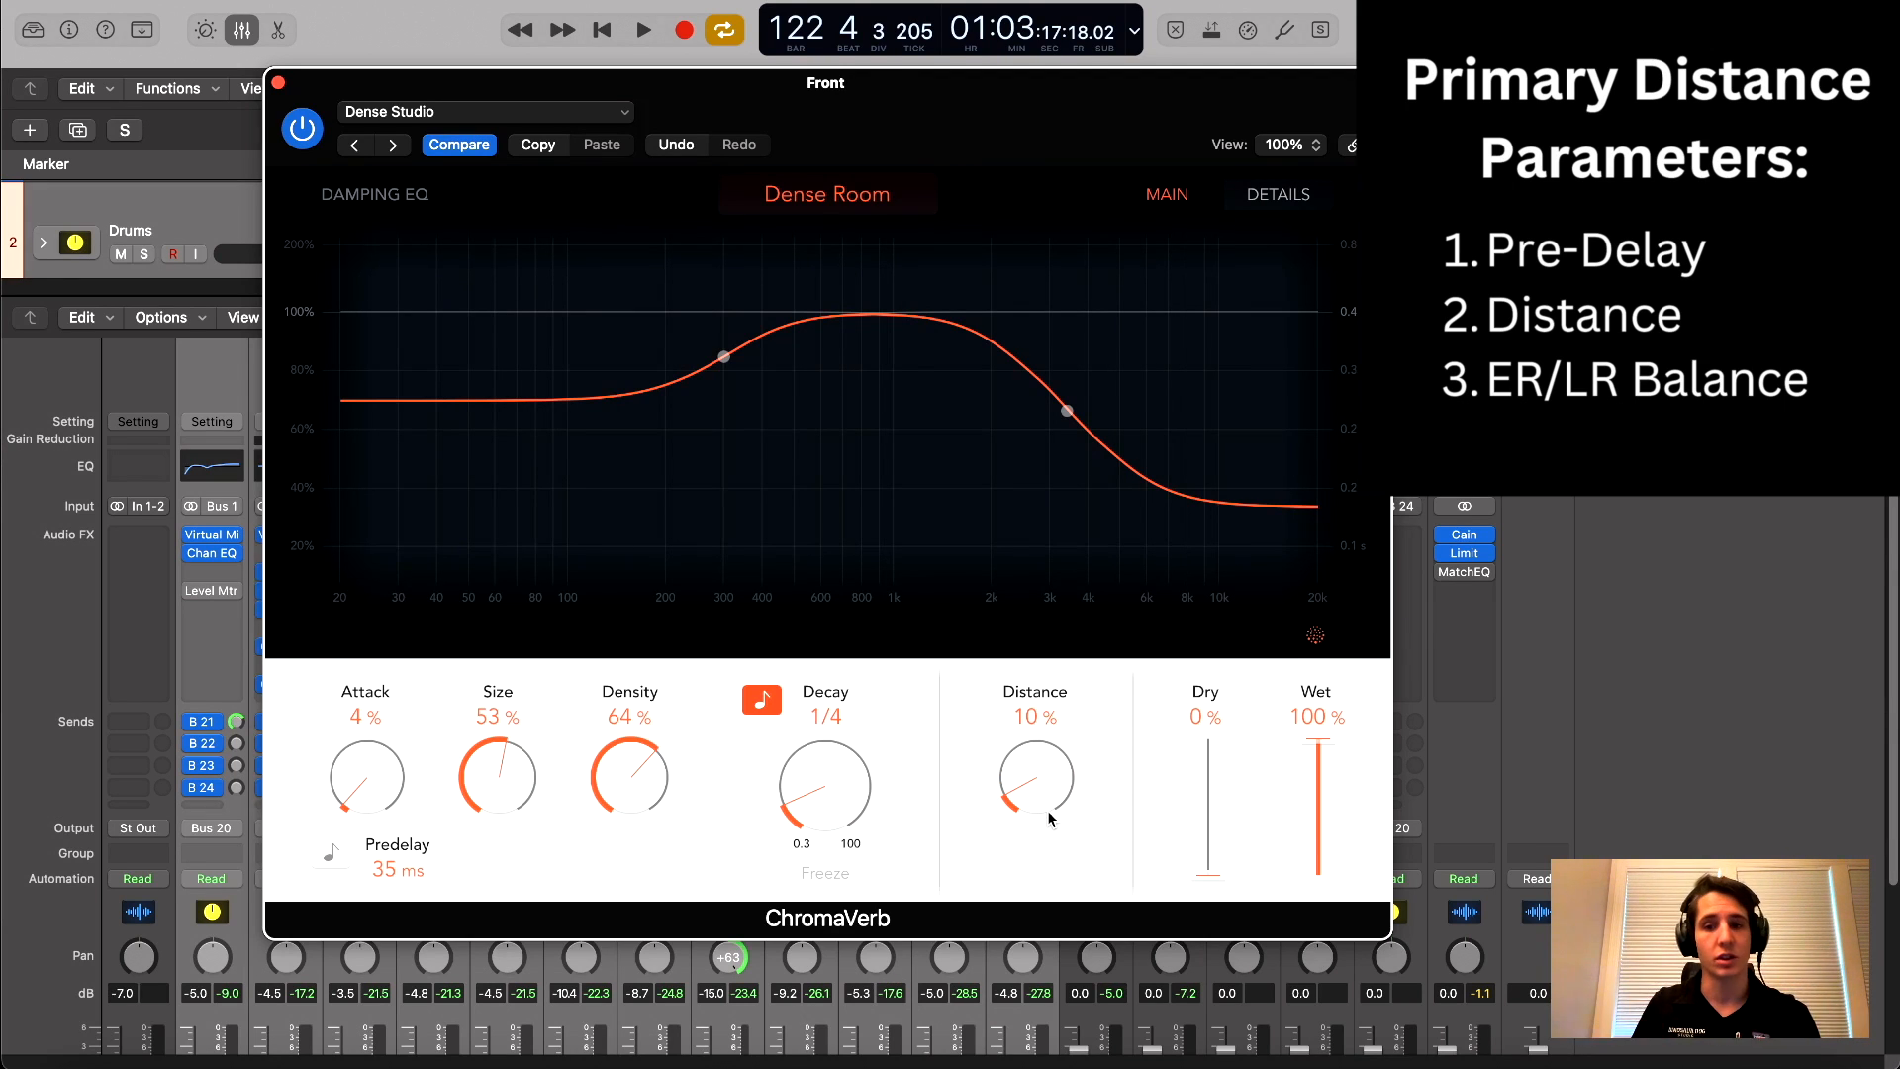
Try a fully late early/late balance of 0|100 on the Front reverb, and settle on 95|5
click(1273, 202)
drag(1102, 139, 1221, 138)
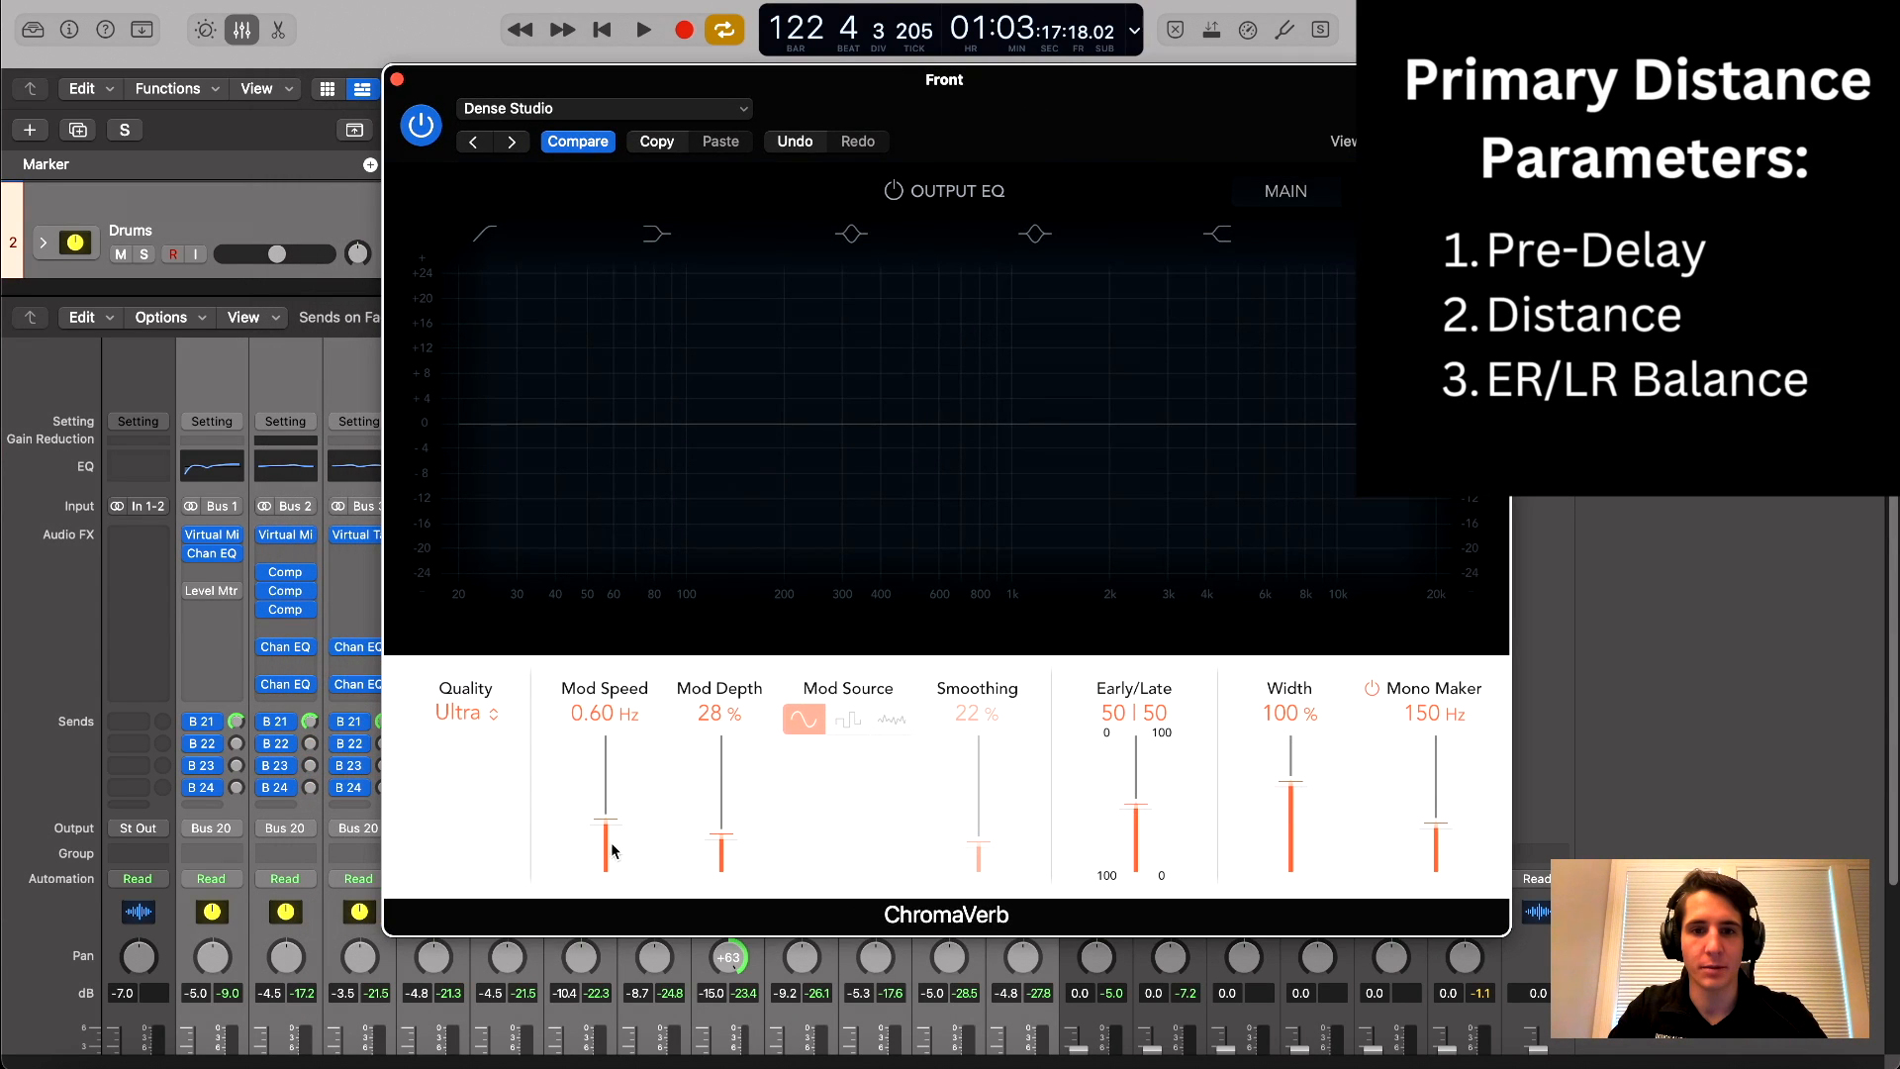
drag(1034, 114, 980, 88)
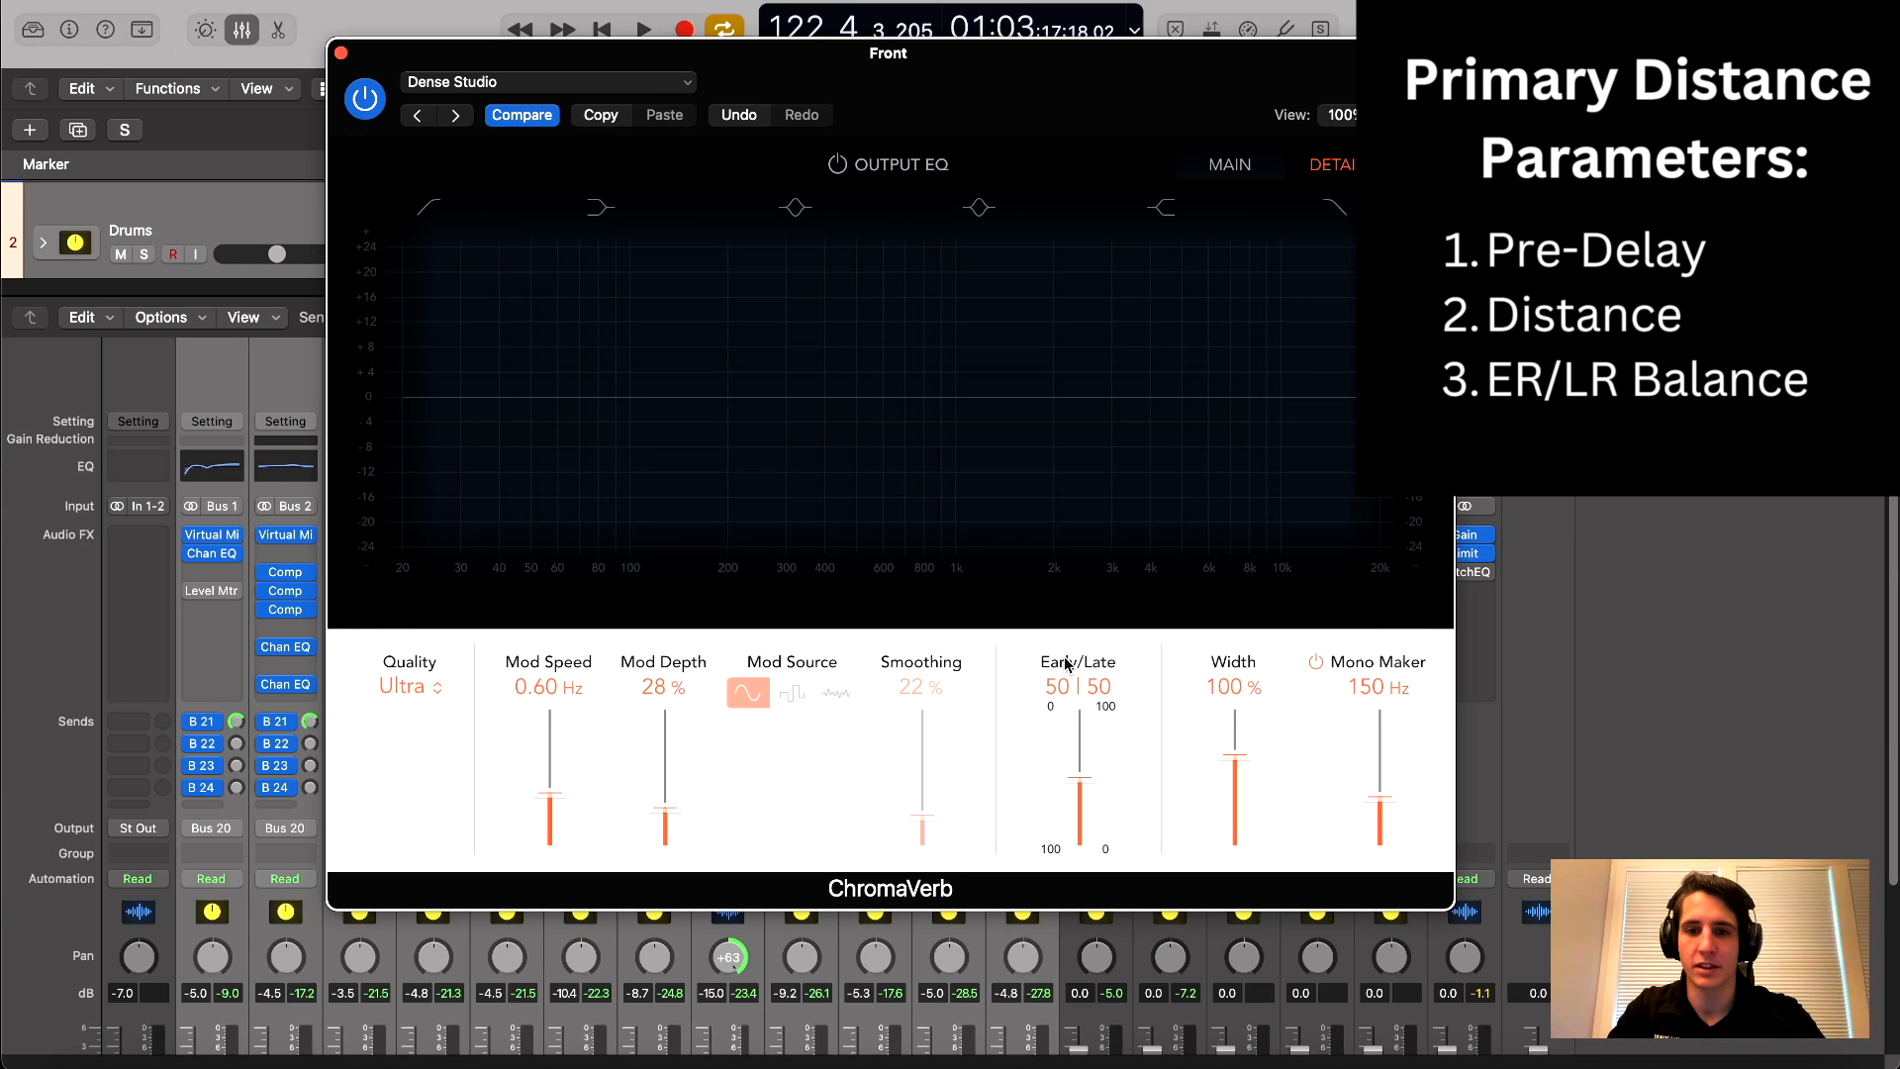
drag(1089, 778, 1096, 685)
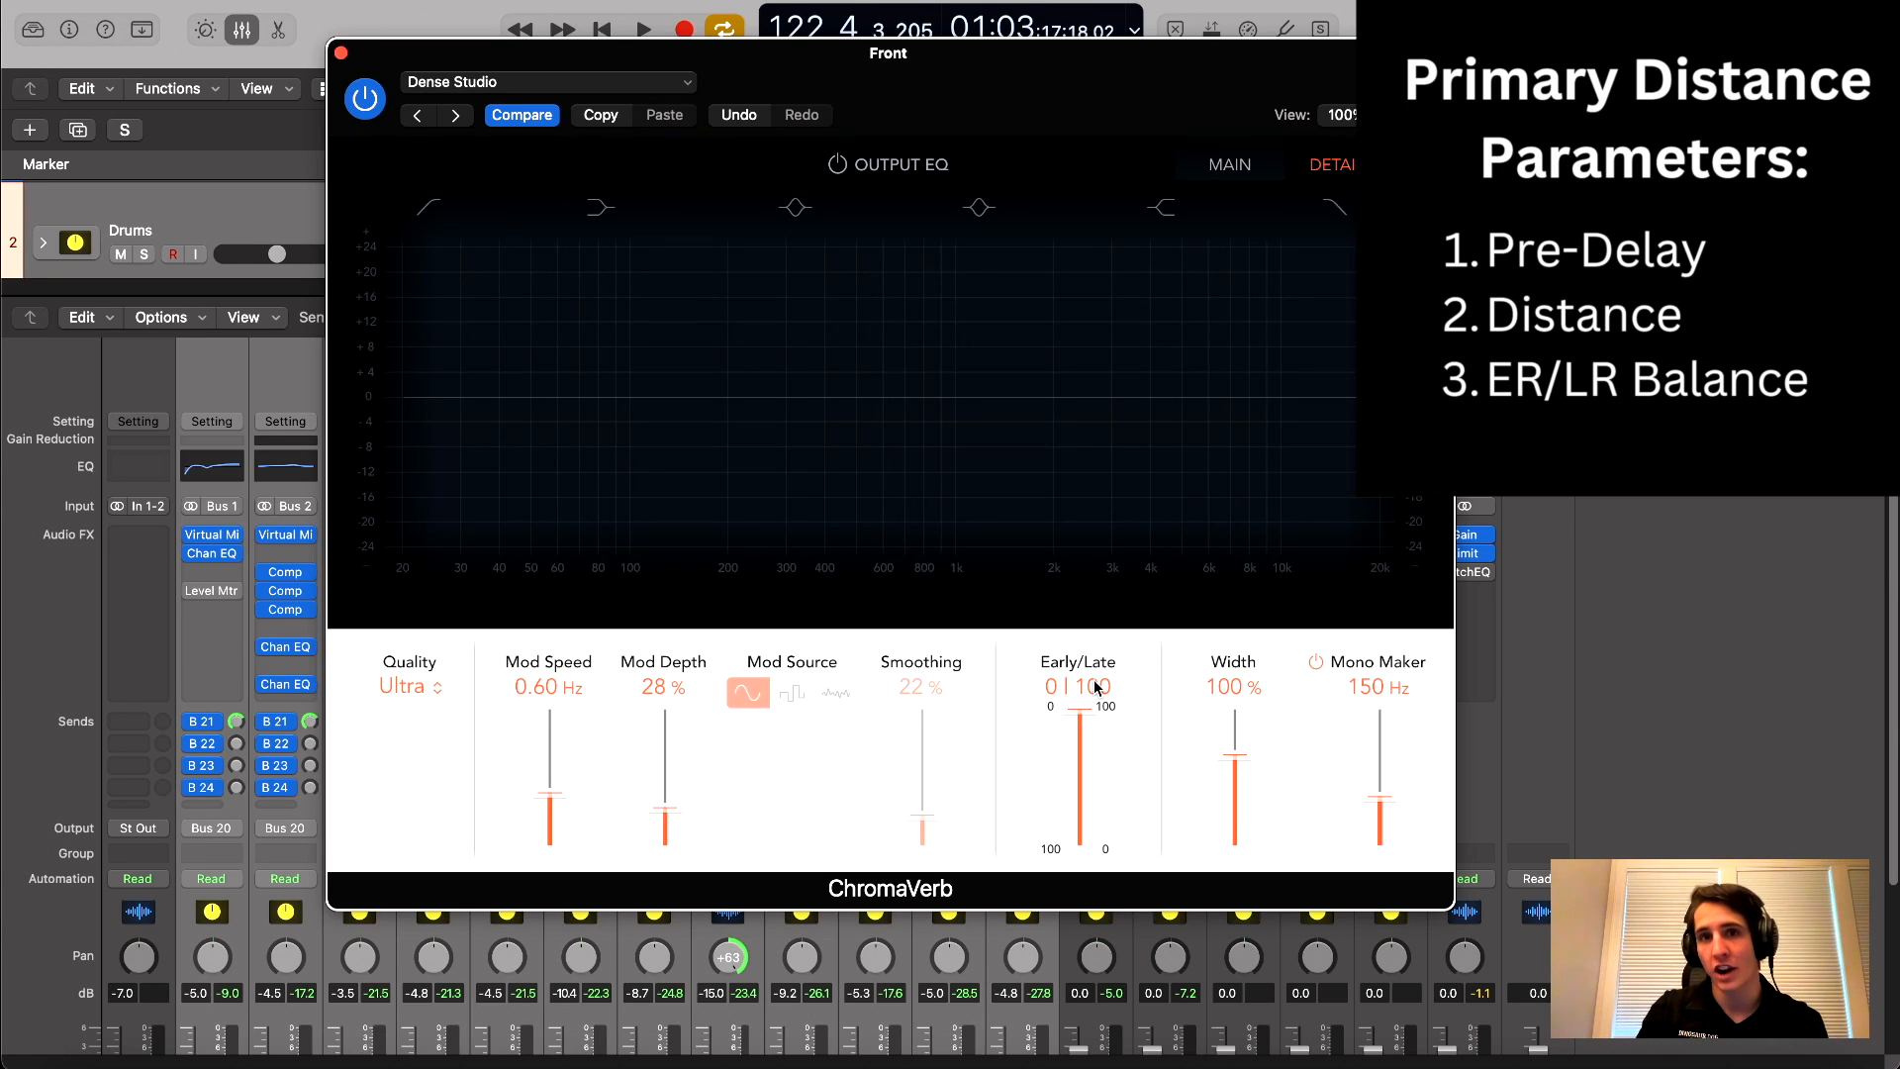
drag(1081, 712, 1103, 844)
drag(1055, 95, 1010, 83)
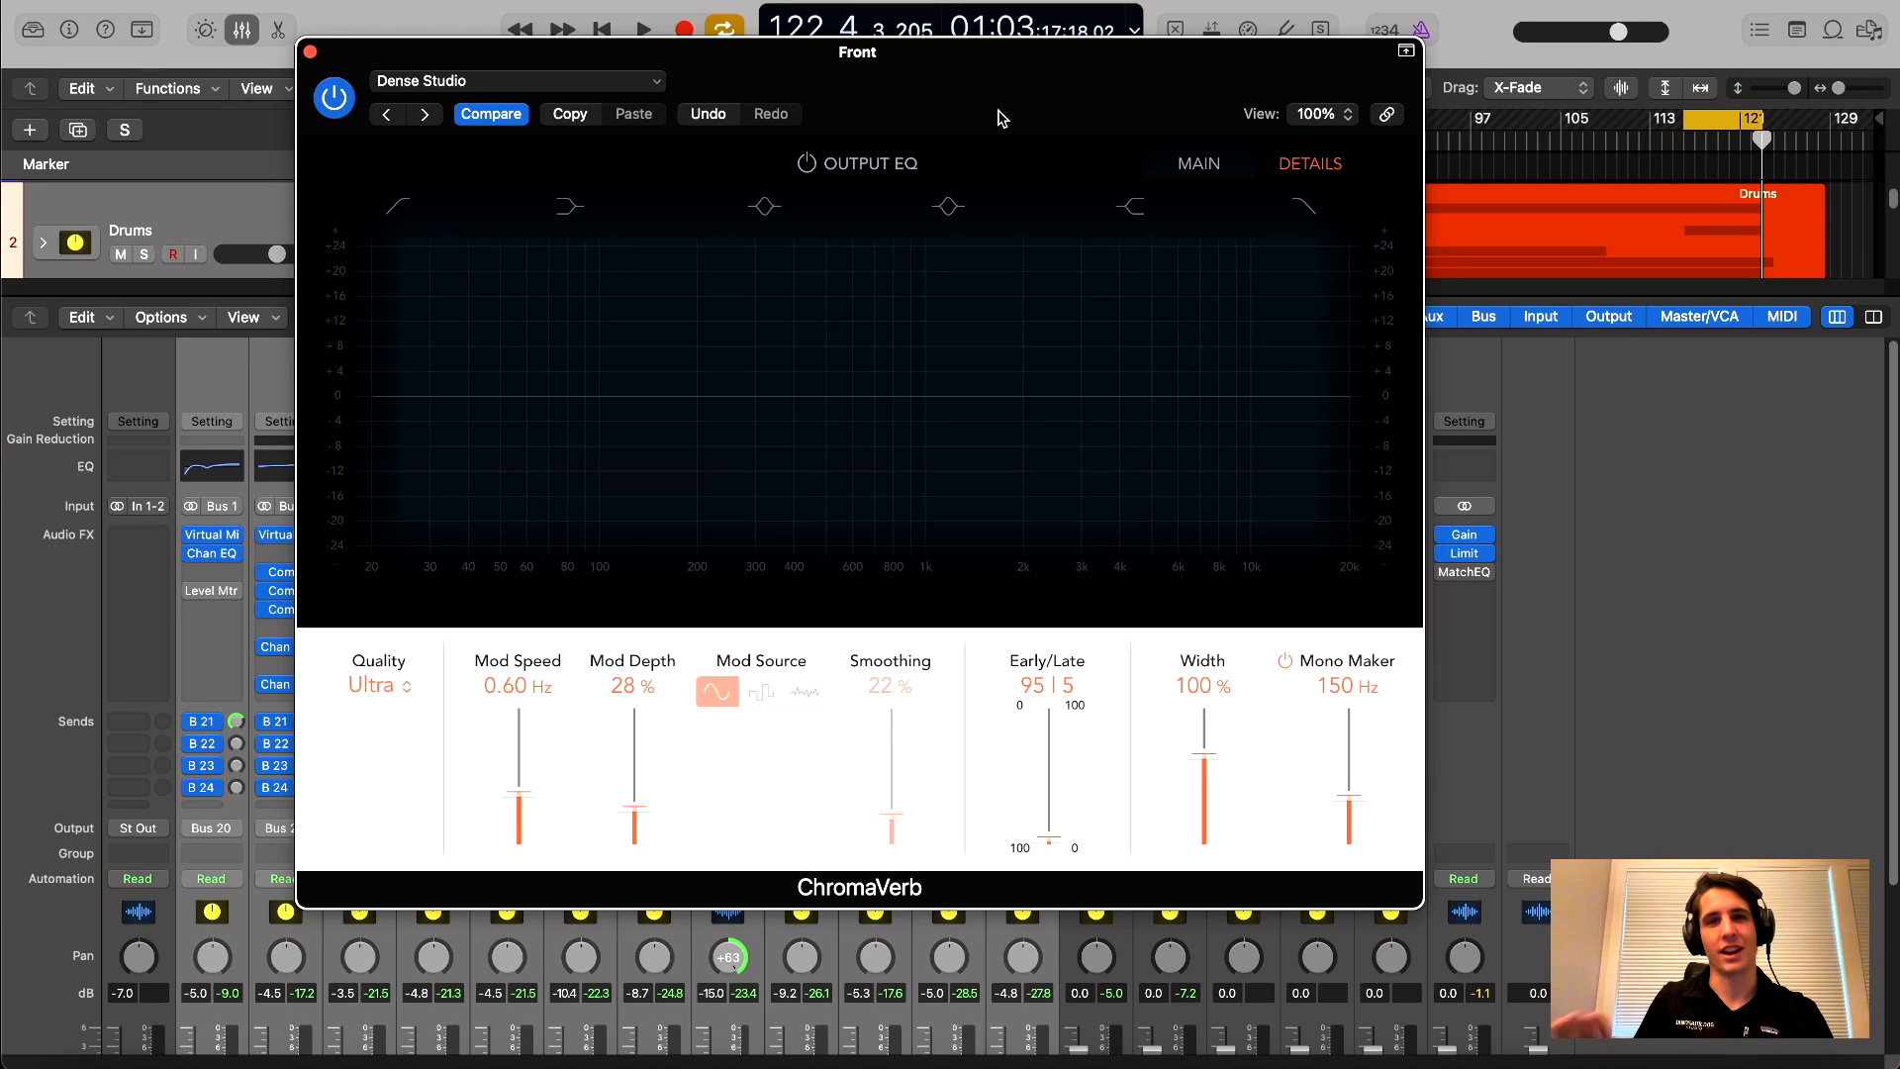
drag(1002, 117, 1000, 51)
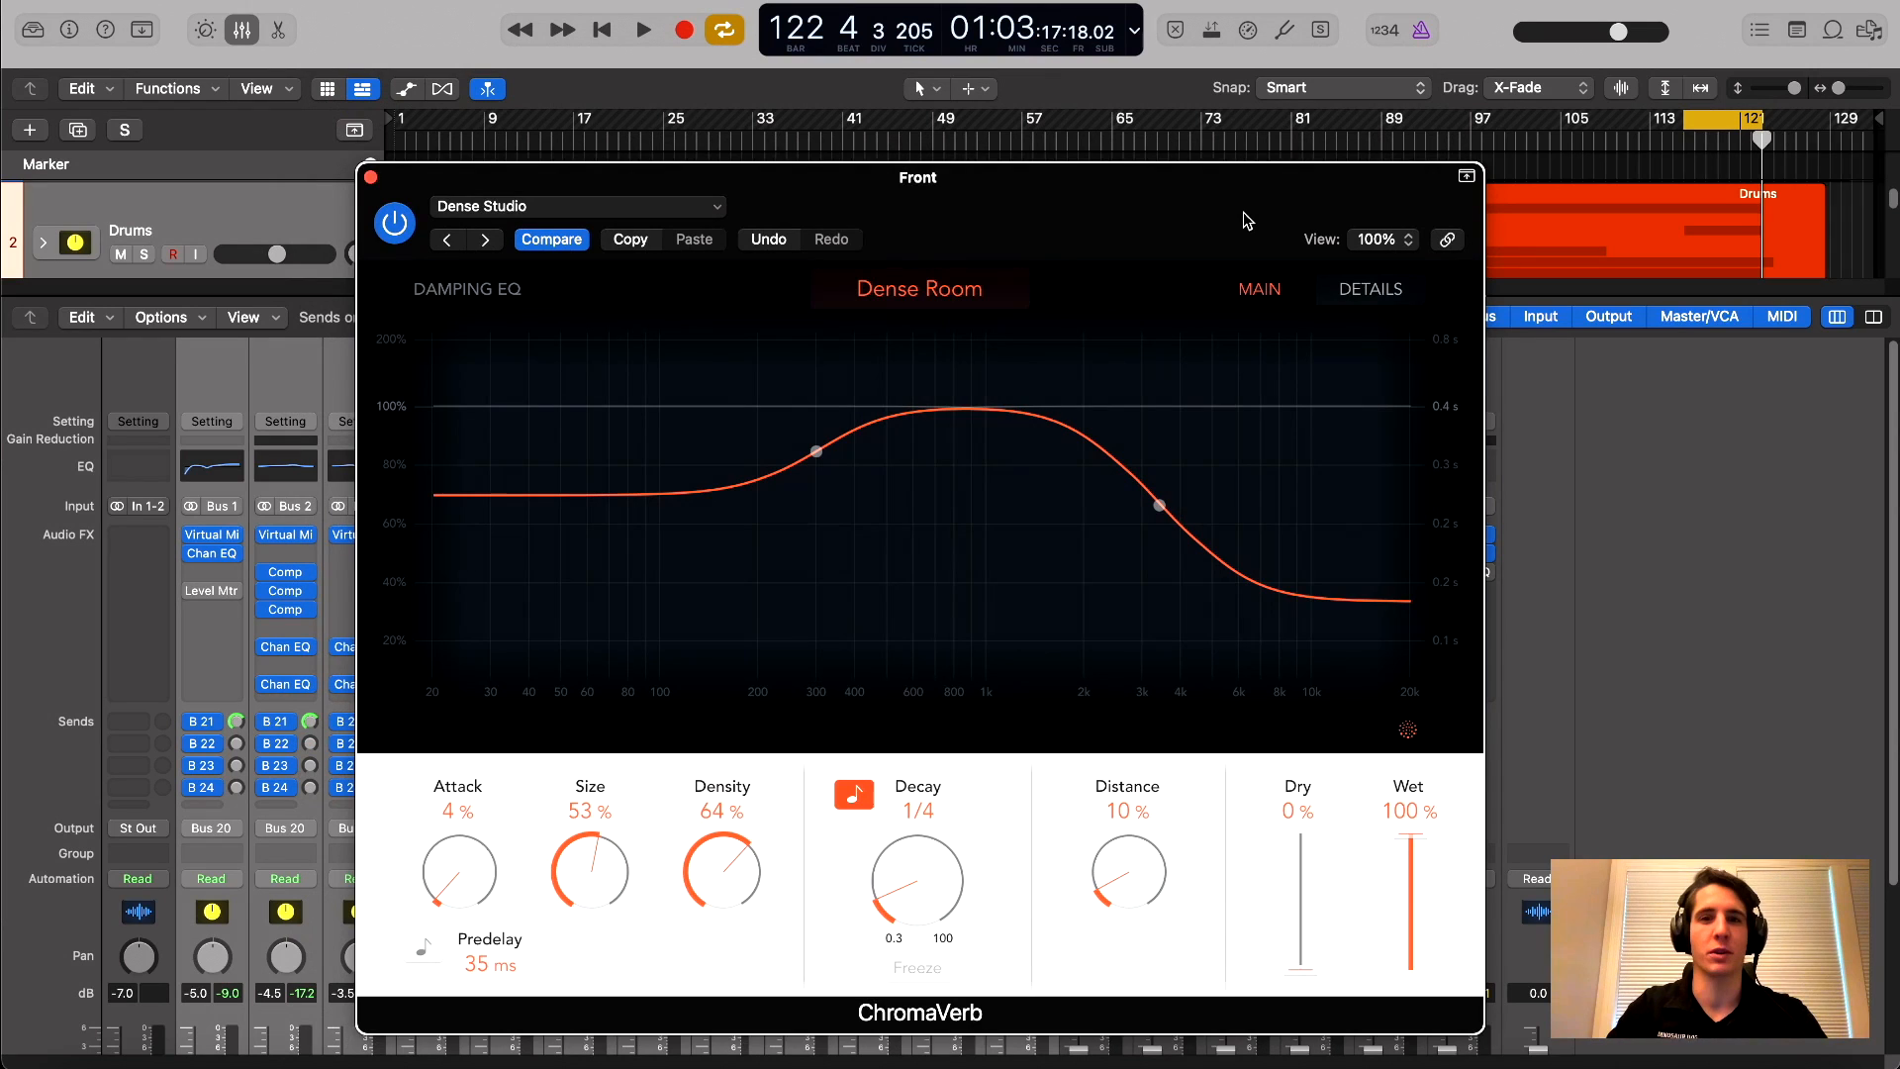
Play the cycled section to hear the adjusted Front reverb, and stop playback
drag(1245, 220, 1284, 218)
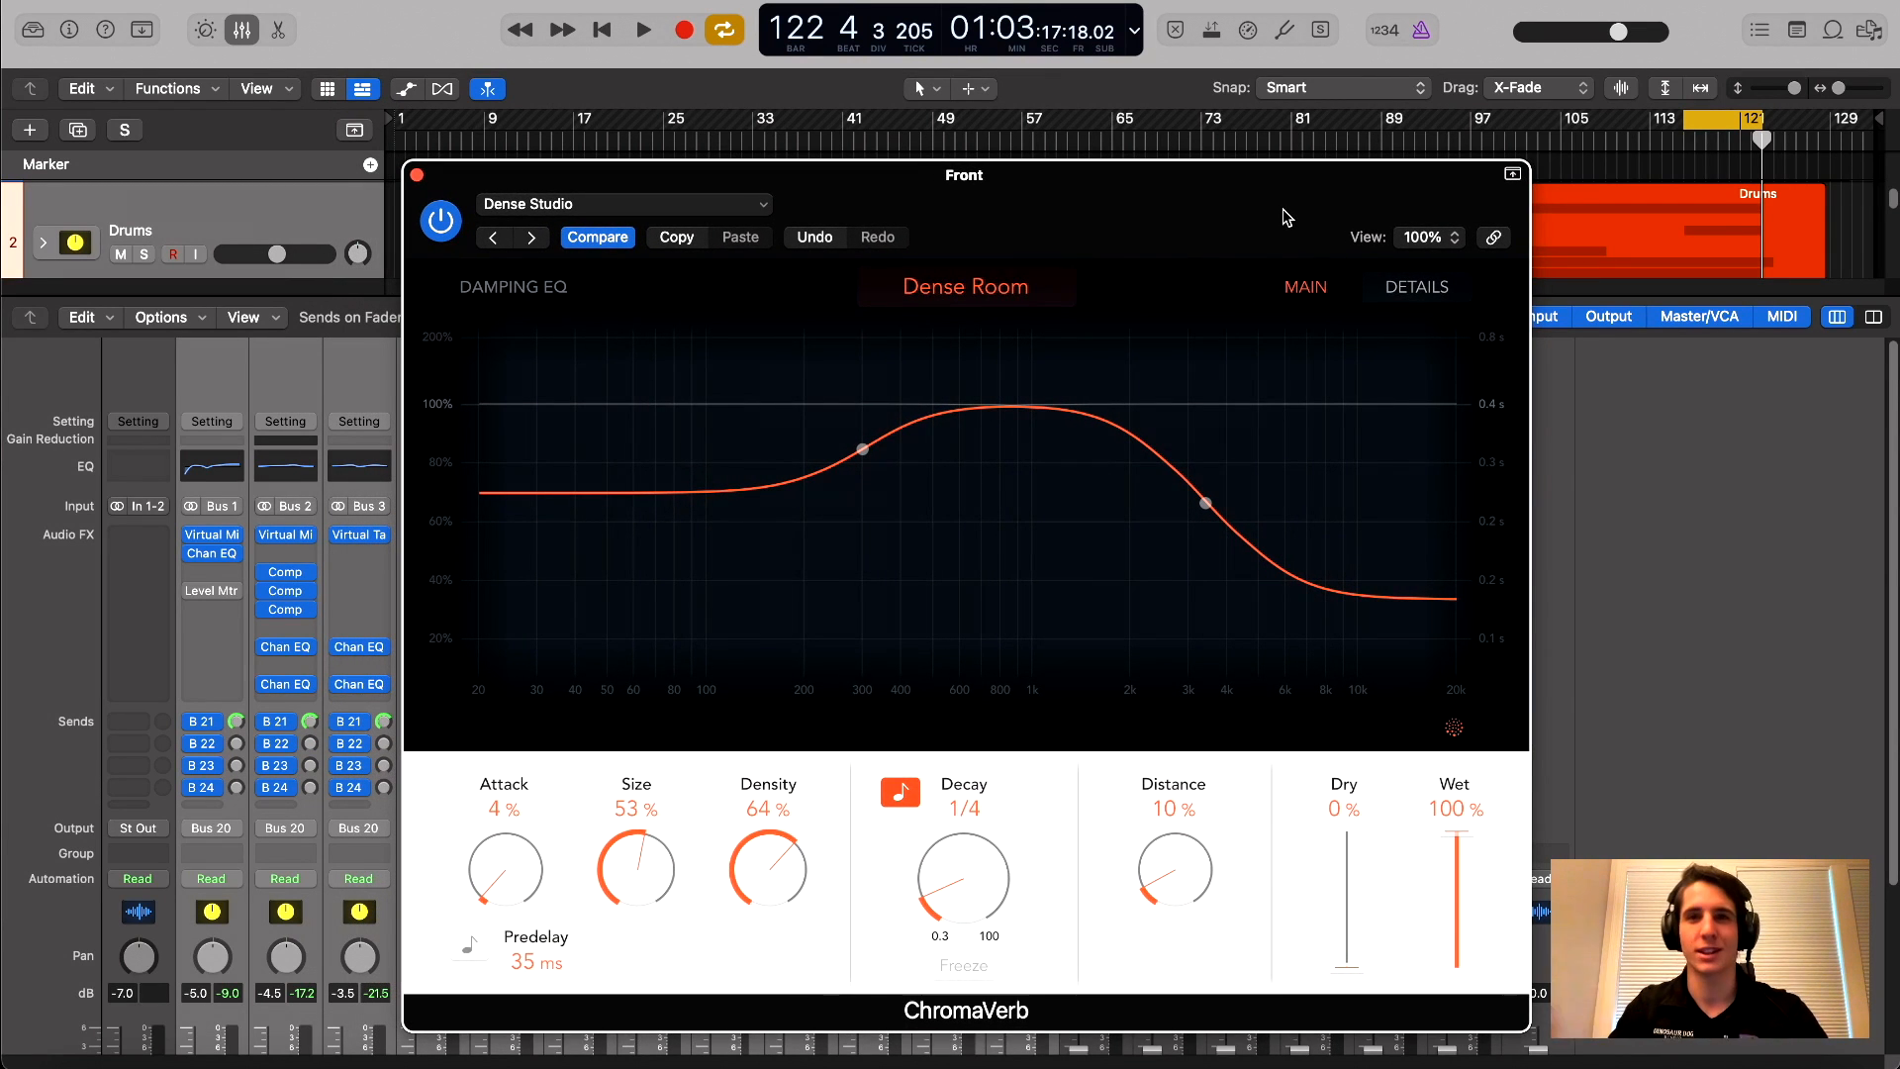
drag(1287, 219, 1196, 224)
key(space)
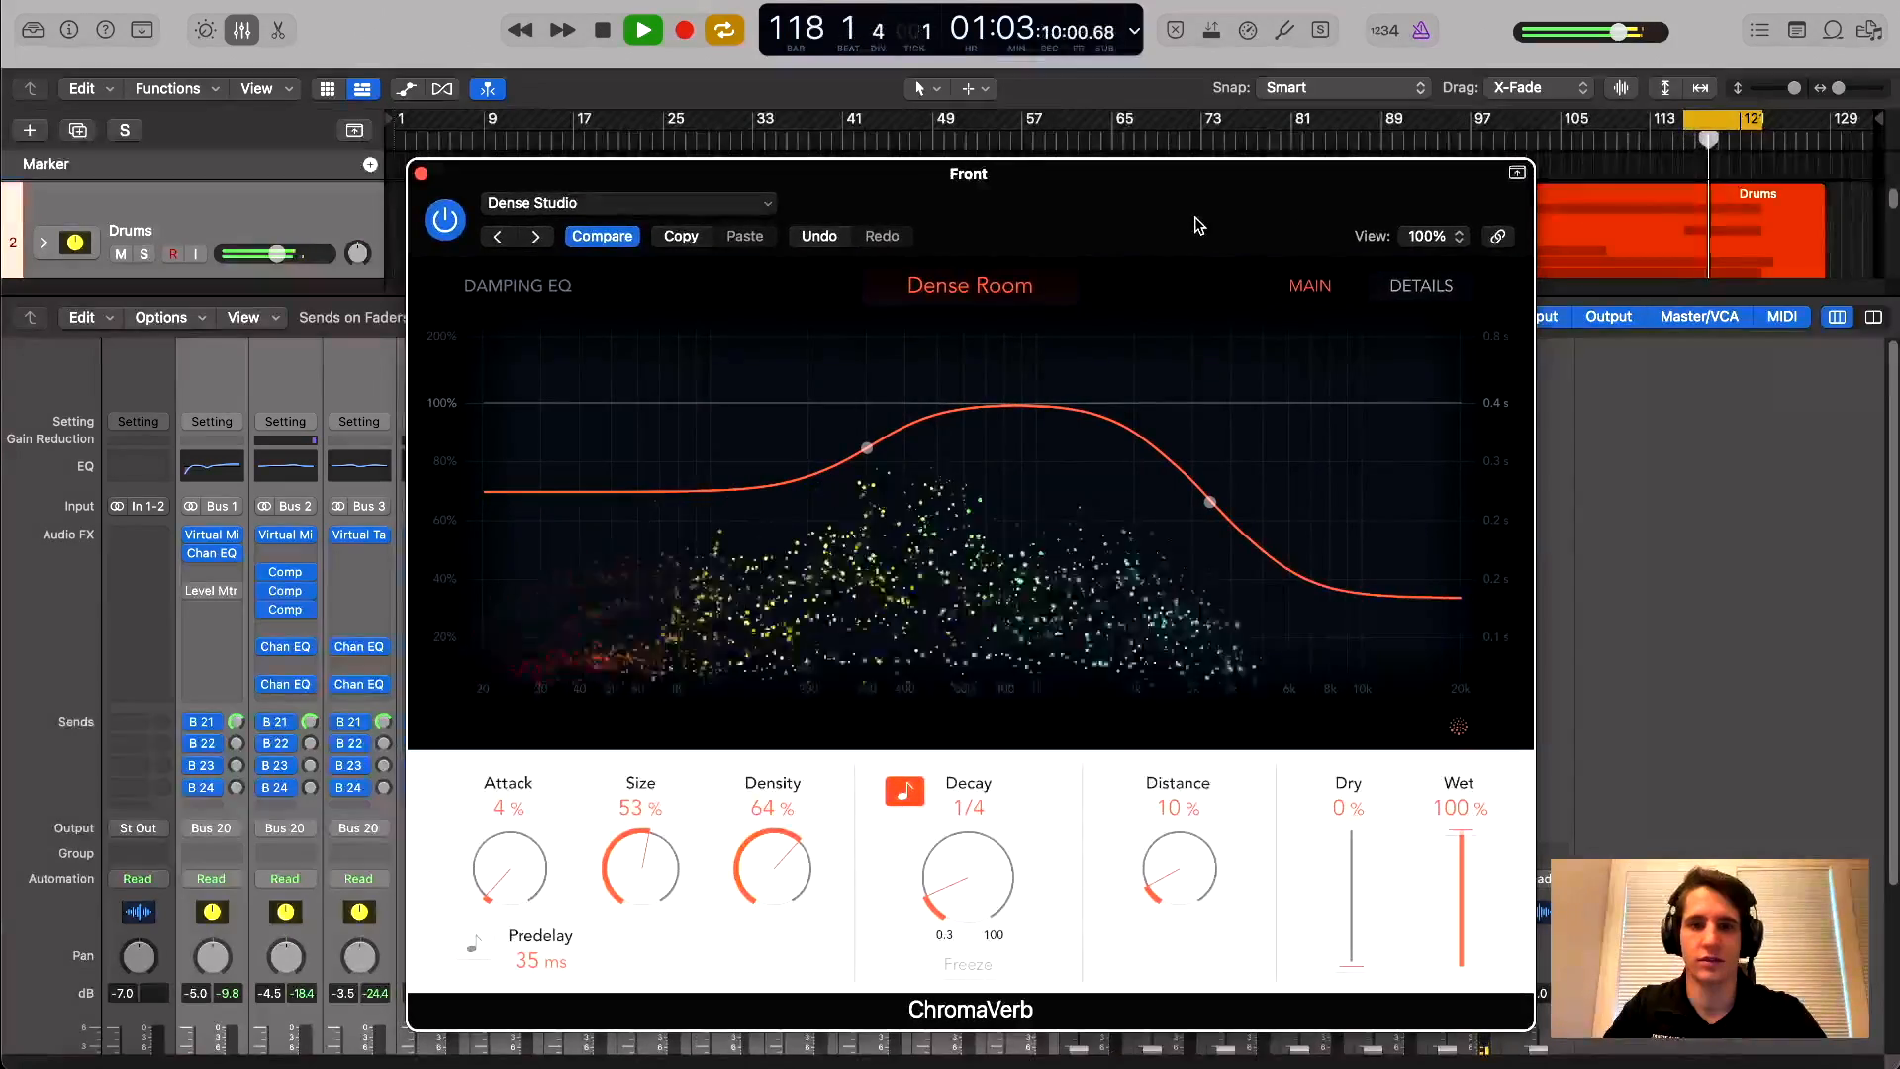
mouse_move(1180, 864)
mouse_down()
mouse_move(1230, 614)
mouse_move(1213, 878)
mouse_up()
drag(1106, 213, 1092, 202)
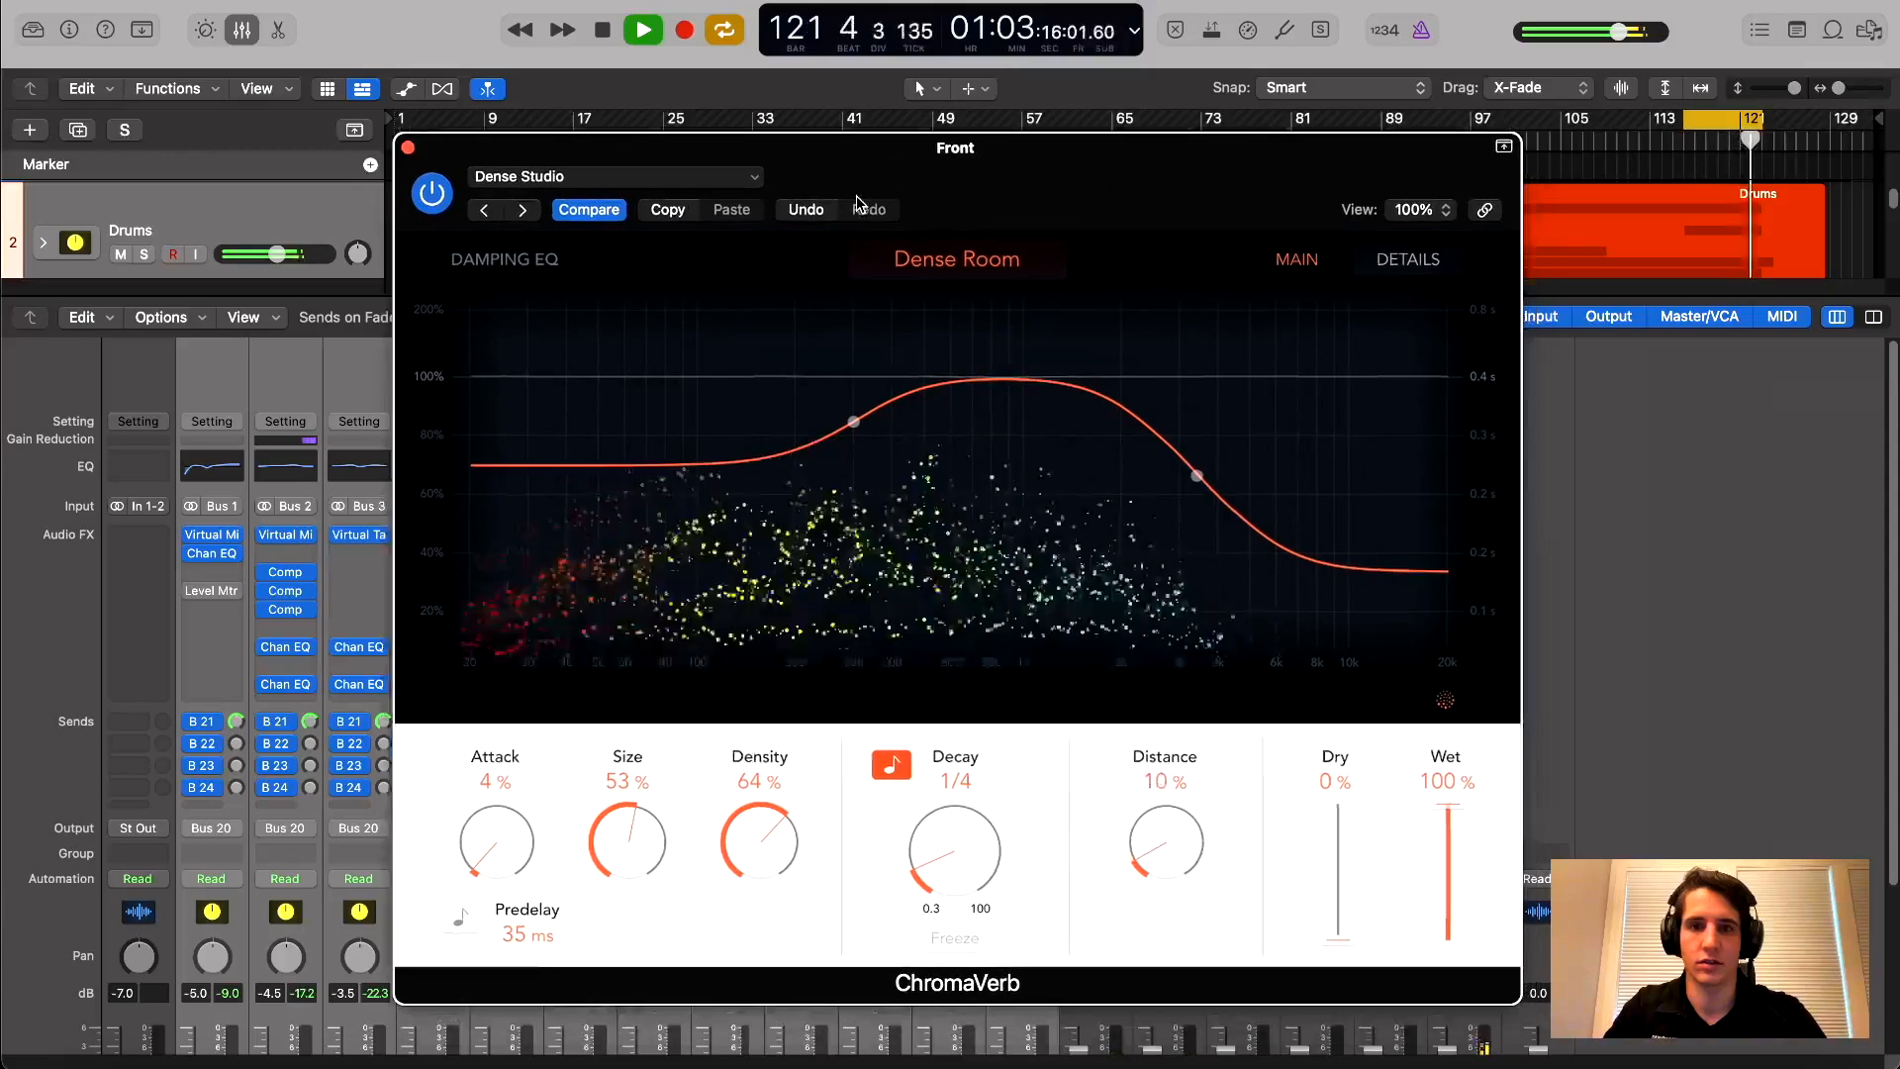
key(space)
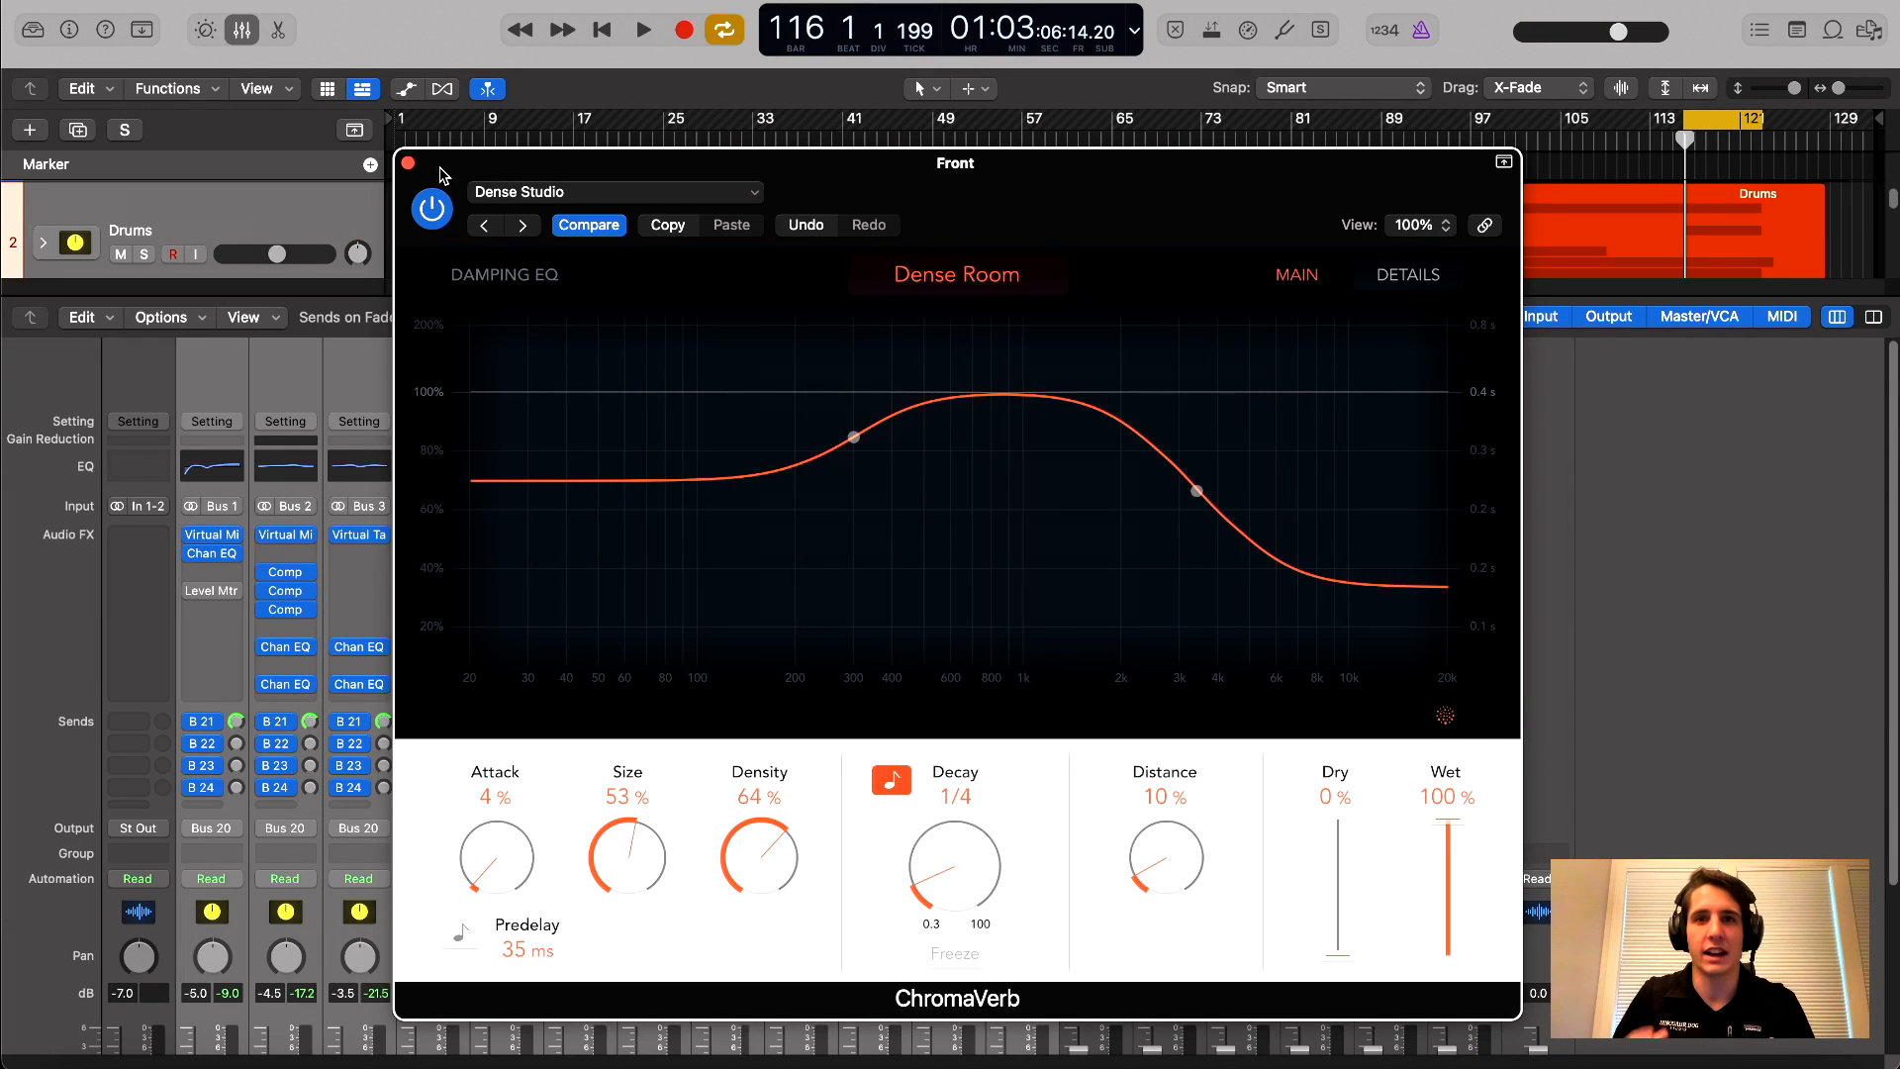
Close the Front reverb's window, copy its ChromaVerb to the Middle aux and open the copy
click(408, 164)
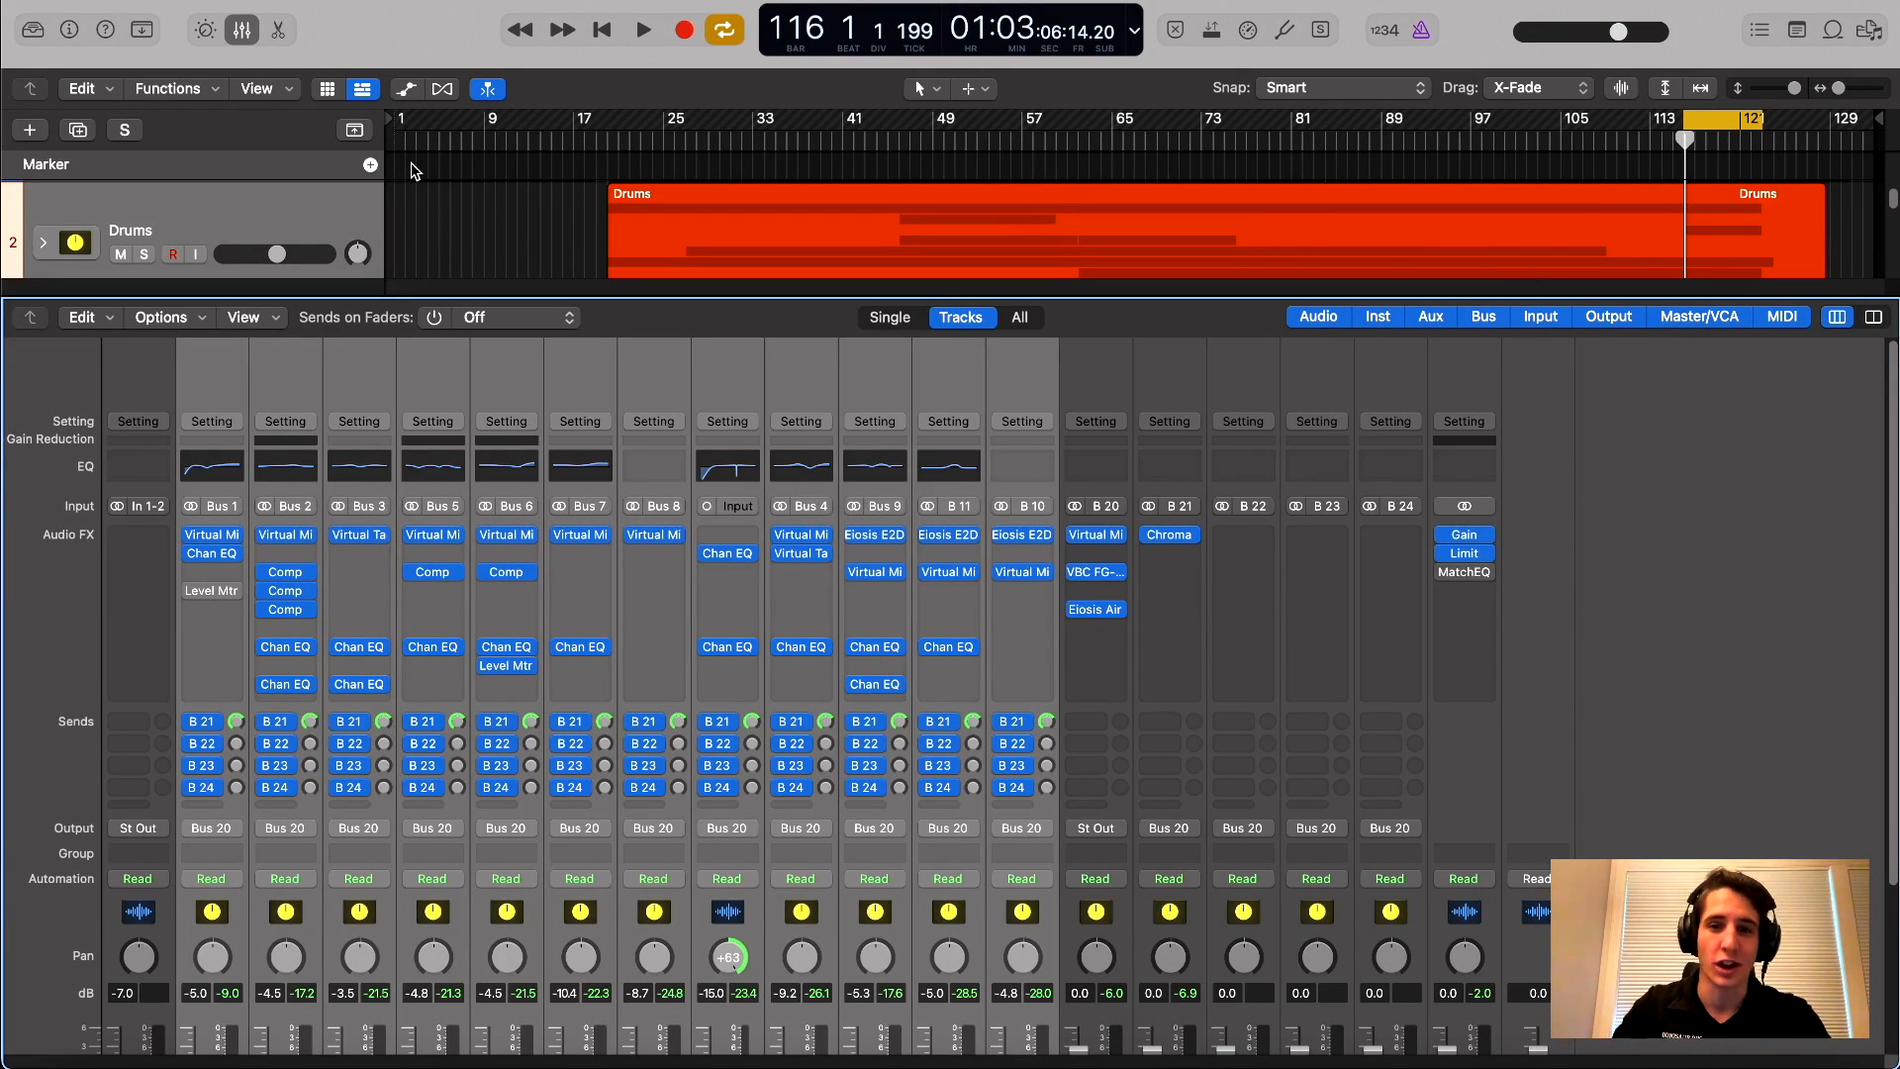
scroll(1184, 987, down, 4)
click(1197, 765)
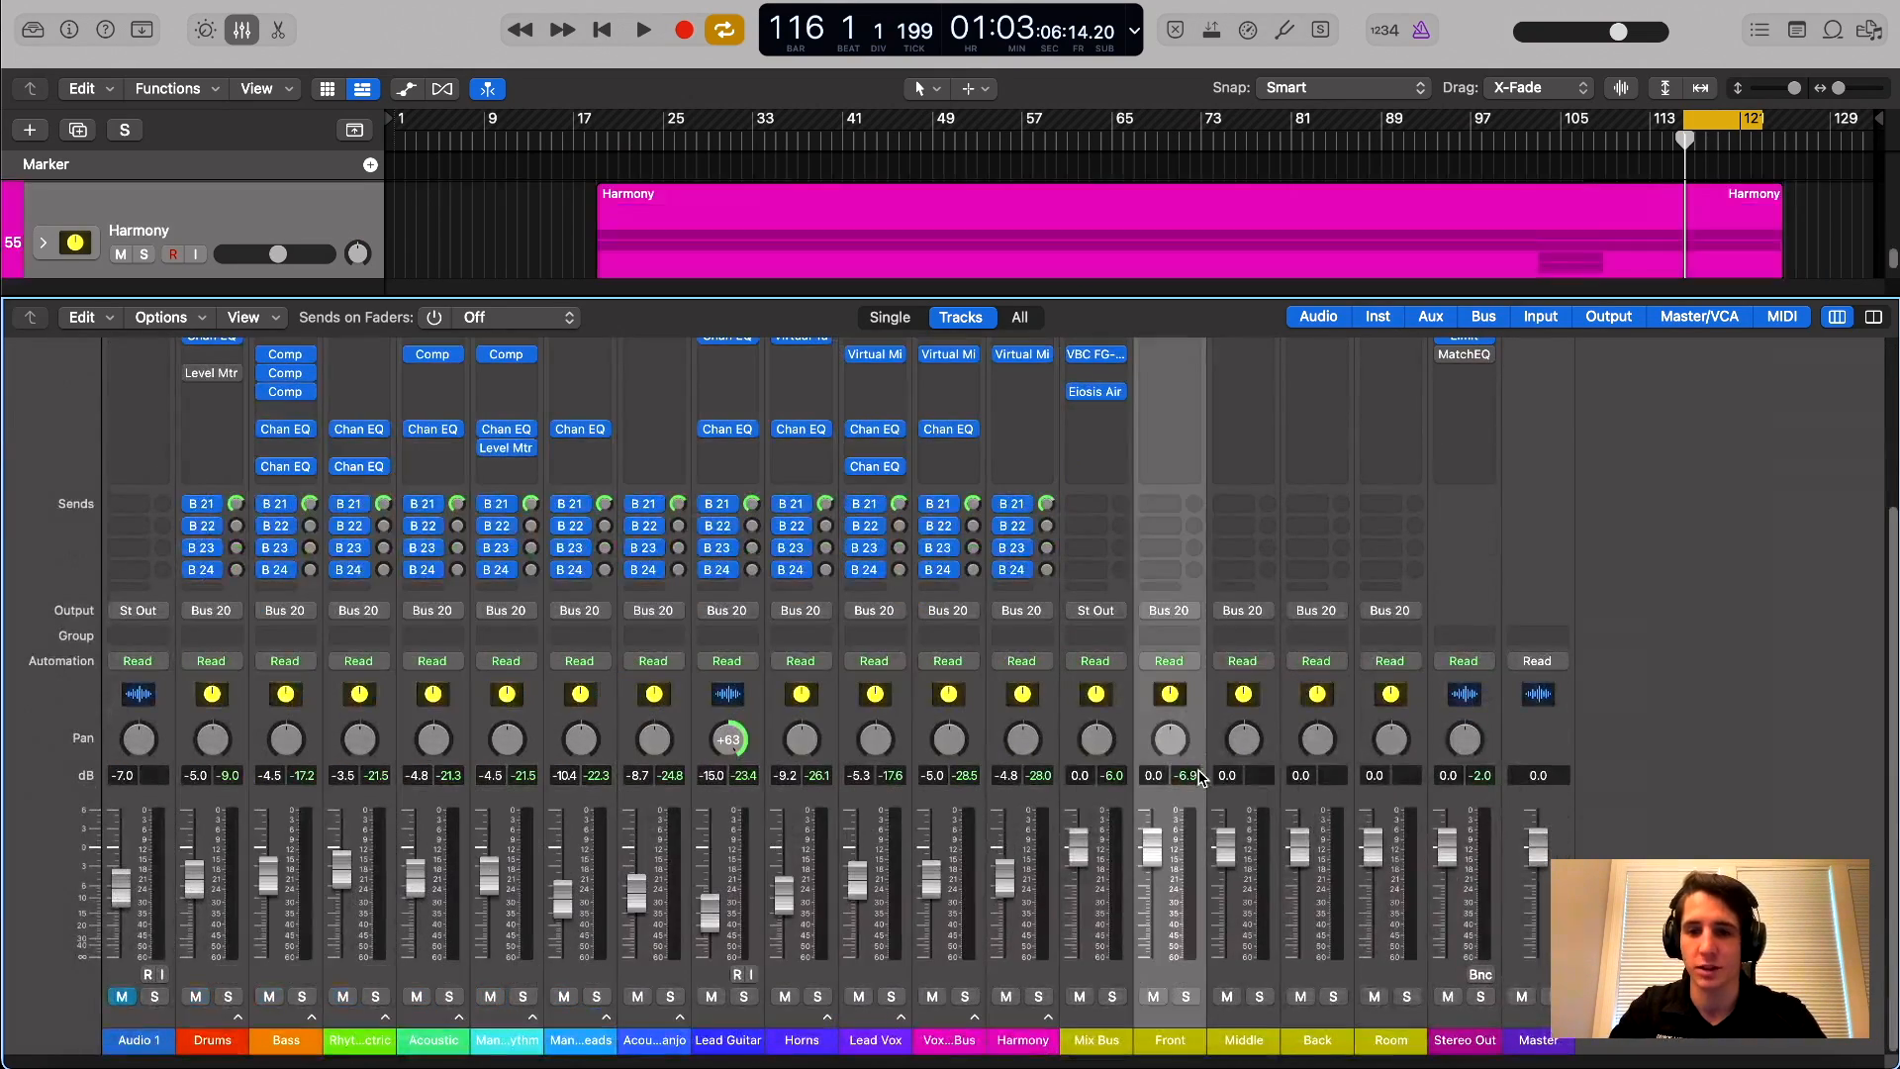
scroll(1197, 762, up, 5)
drag(1171, 535, 1243, 536)
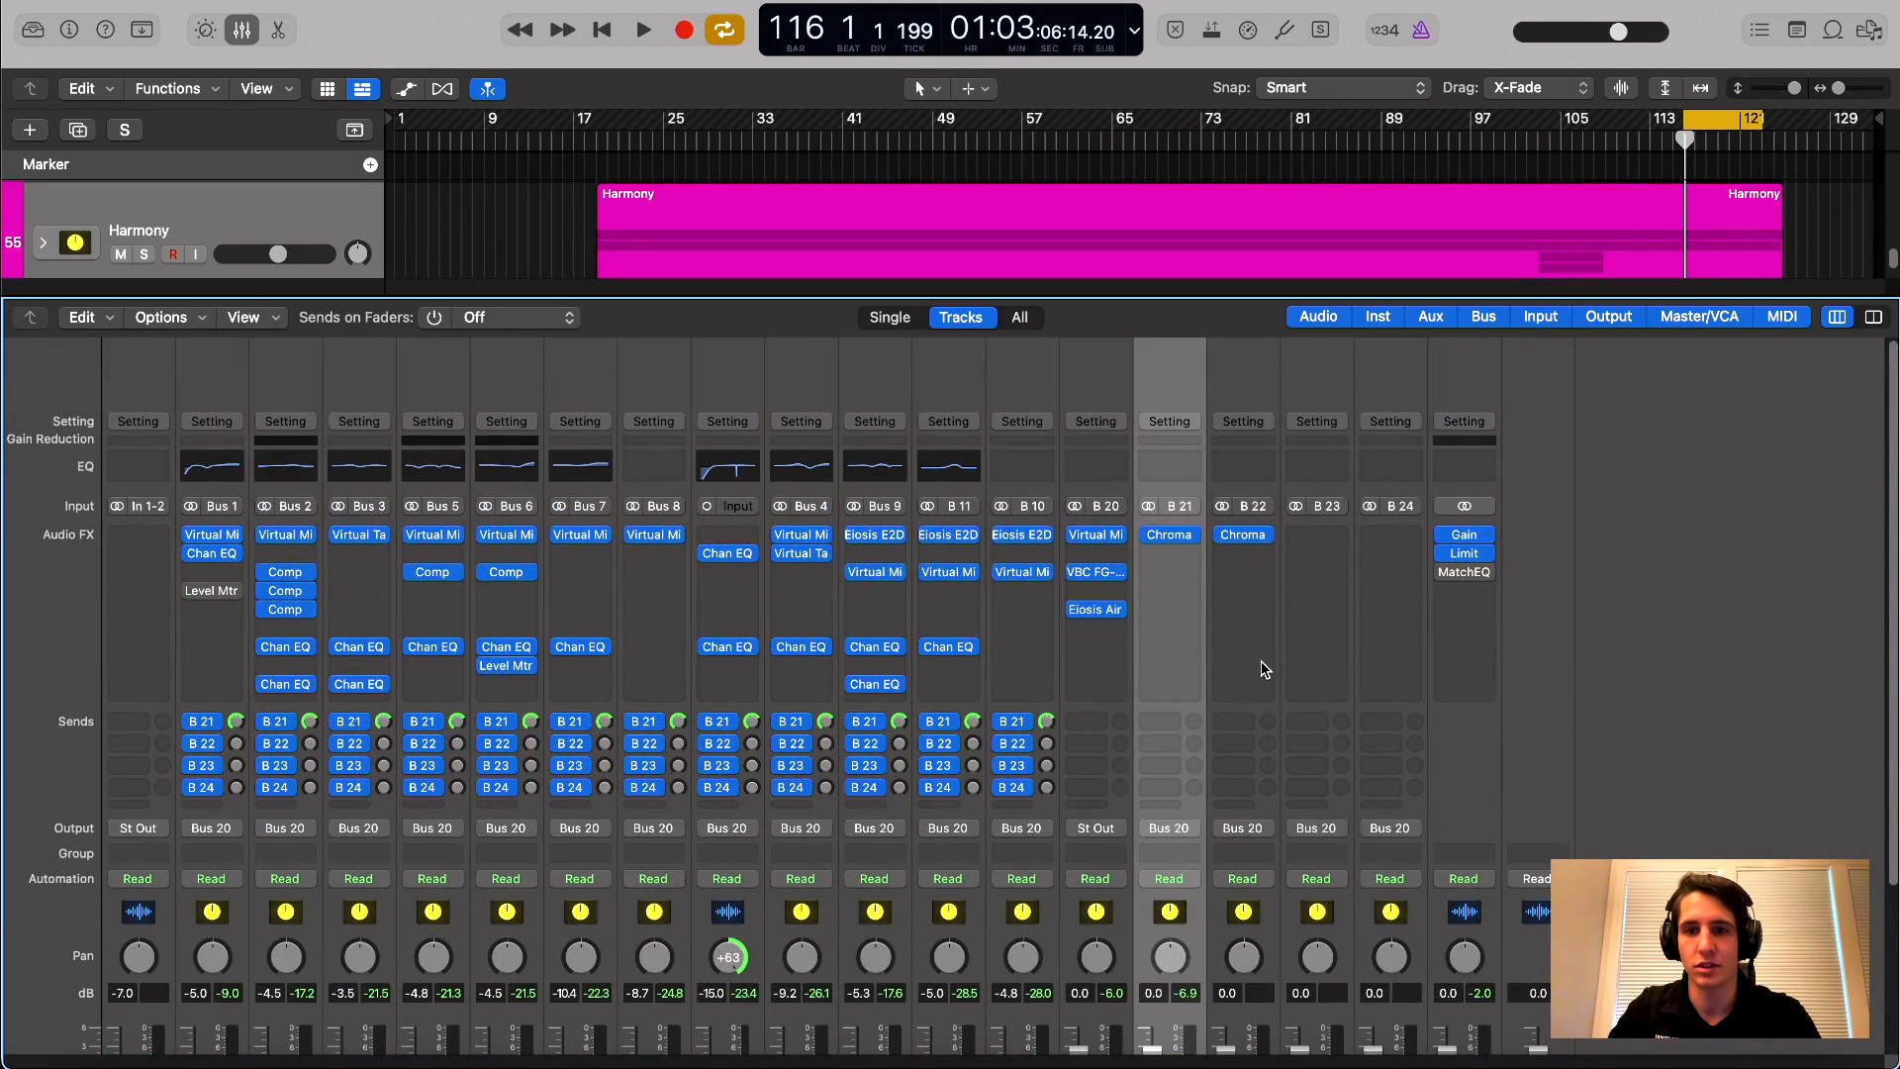
click(1245, 536)
drag(1237, 270, 1079, 195)
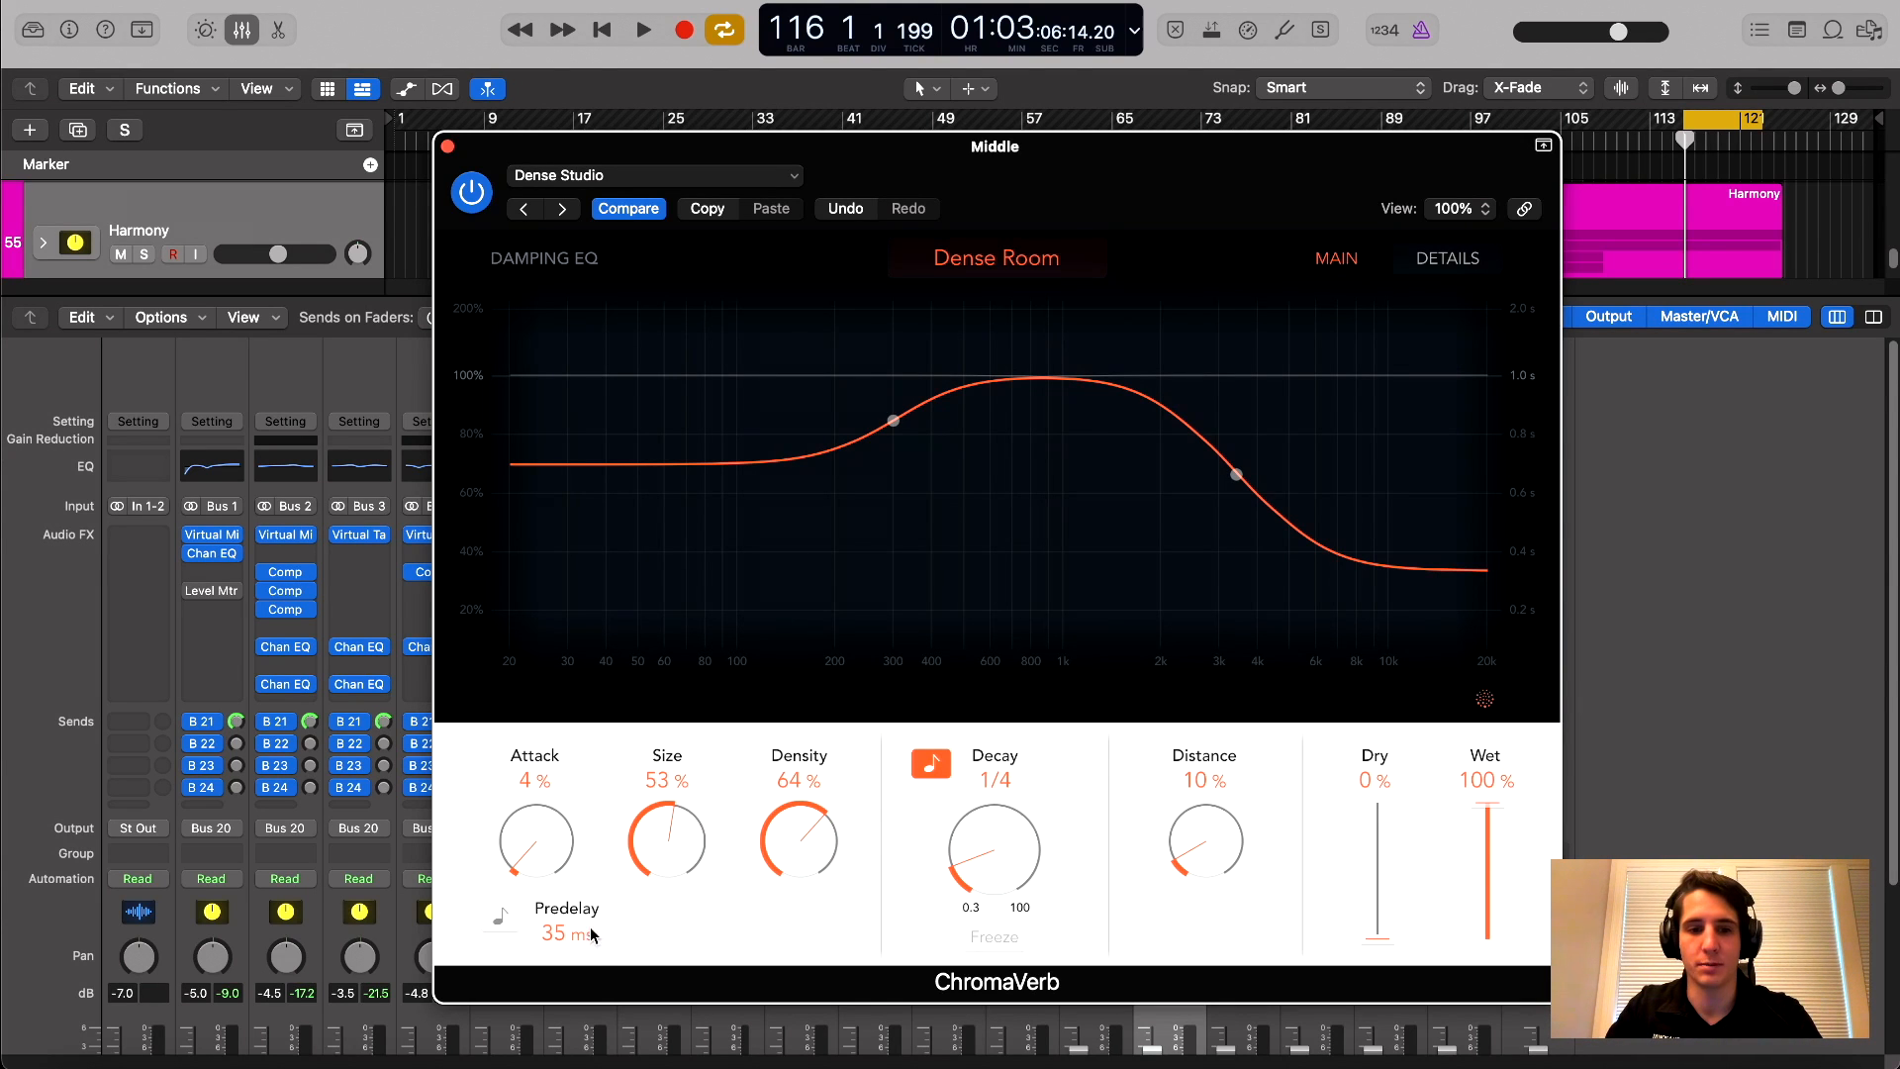
Set the Middle reverb's predelay to 20 ms and its distance to 50%
drag(564, 945, 565, 970)
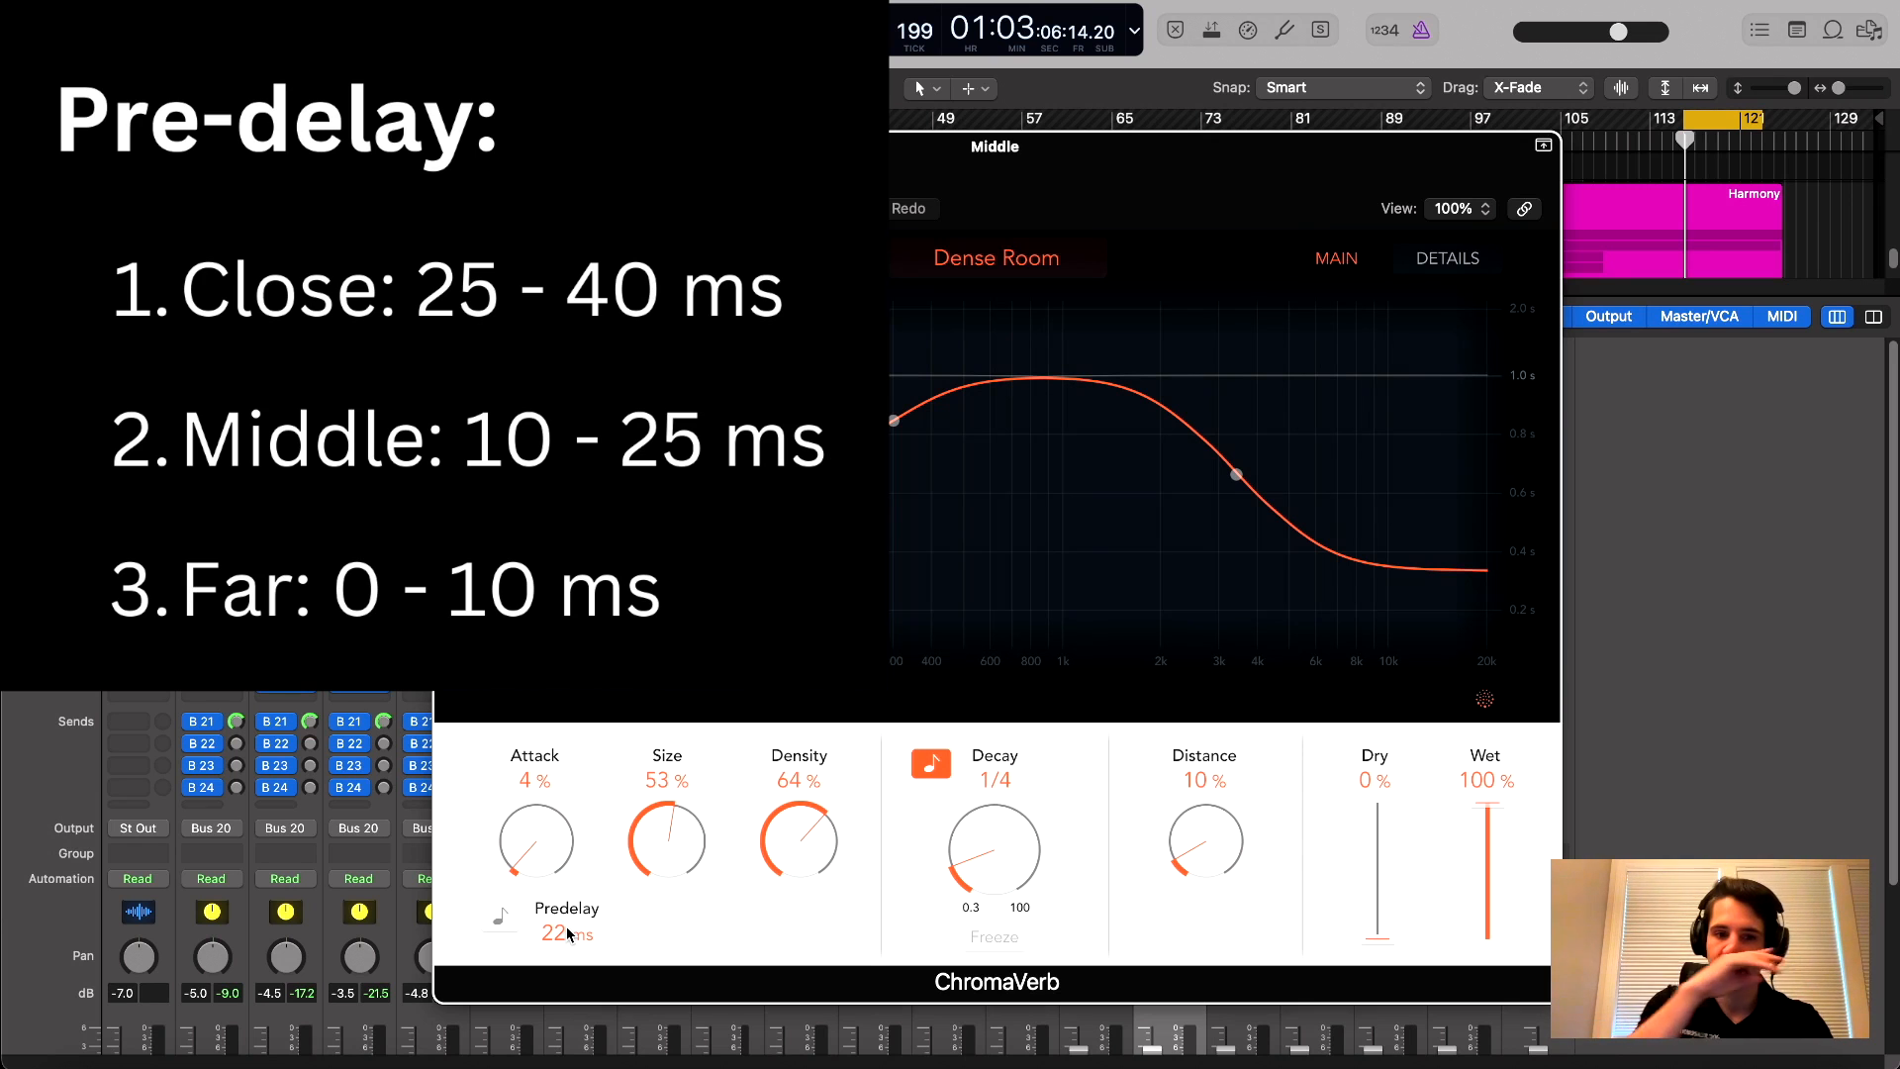
drag(568, 934, 568, 941)
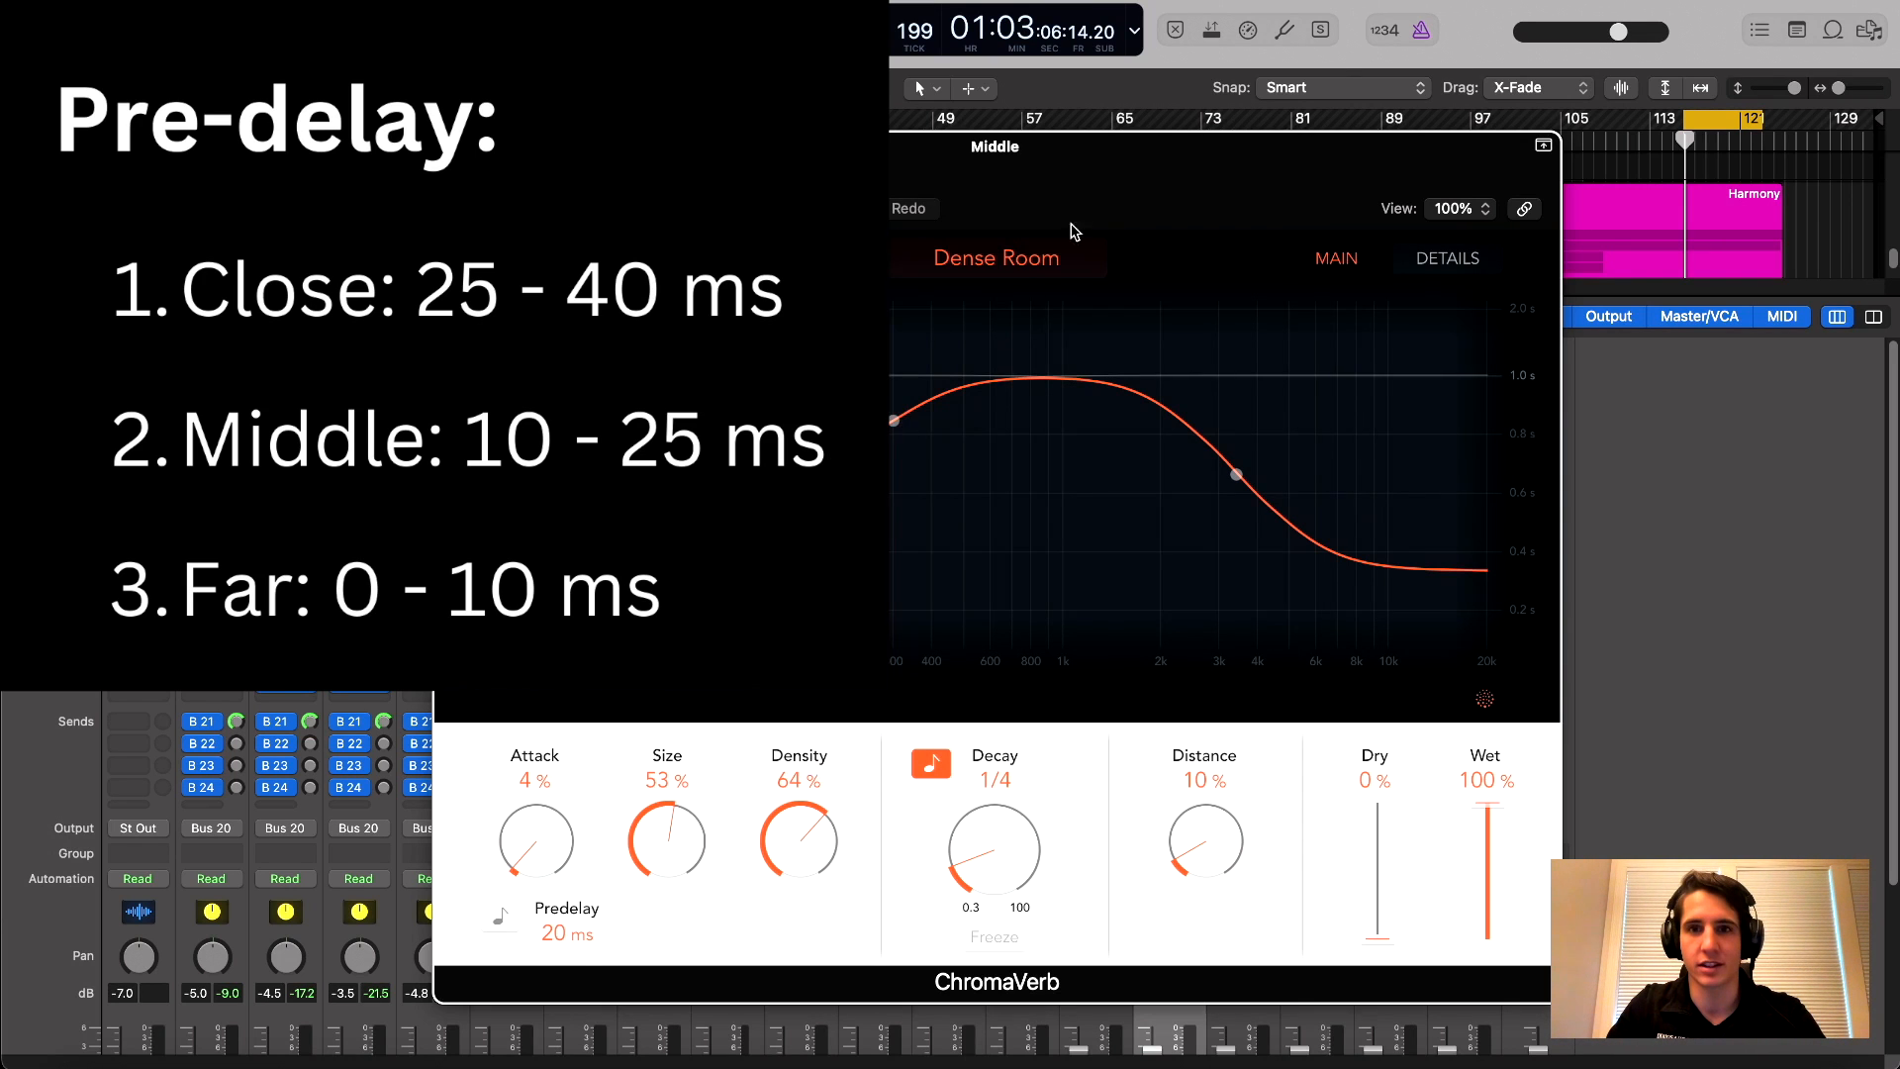
drag(1073, 233, 1044, 76)
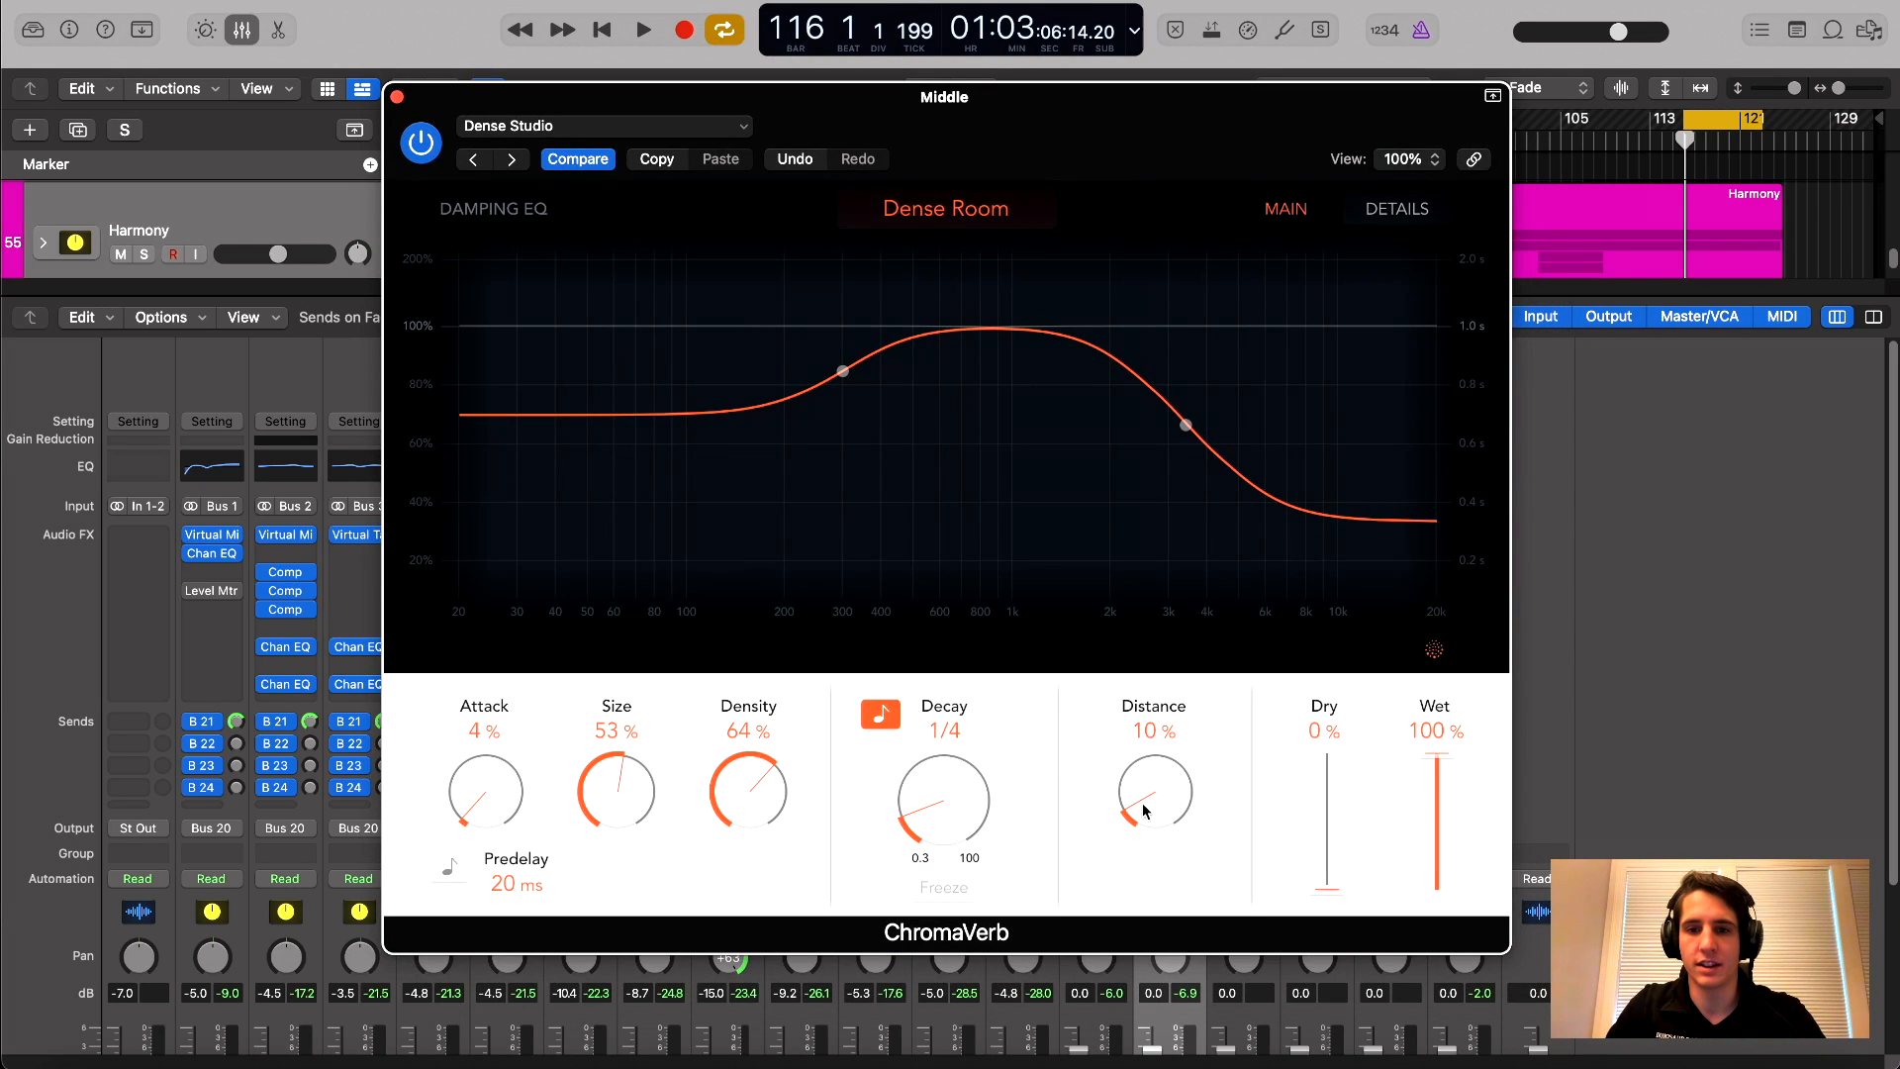
drag(1148, 813, 1153, 762)
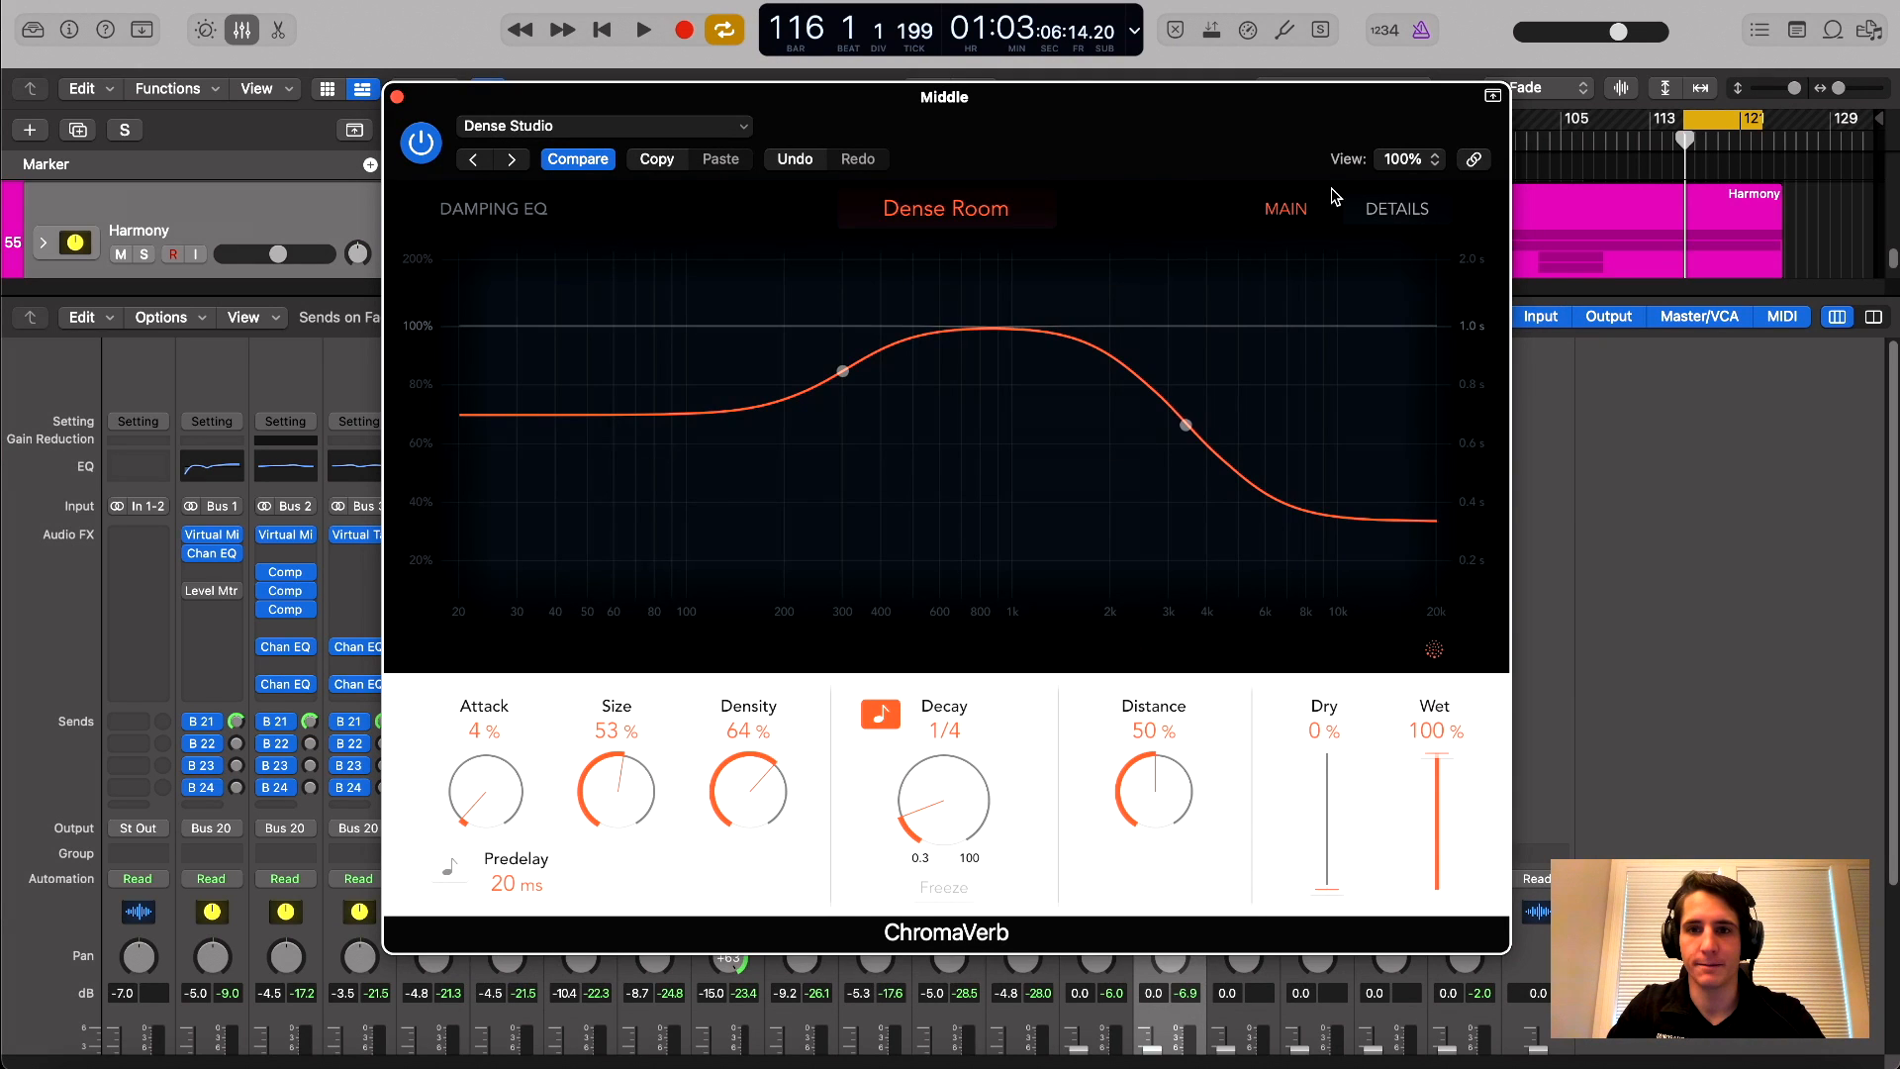
Set the Middle reverb's early/late balance to 75|25 and close its window
click(1396, 208)
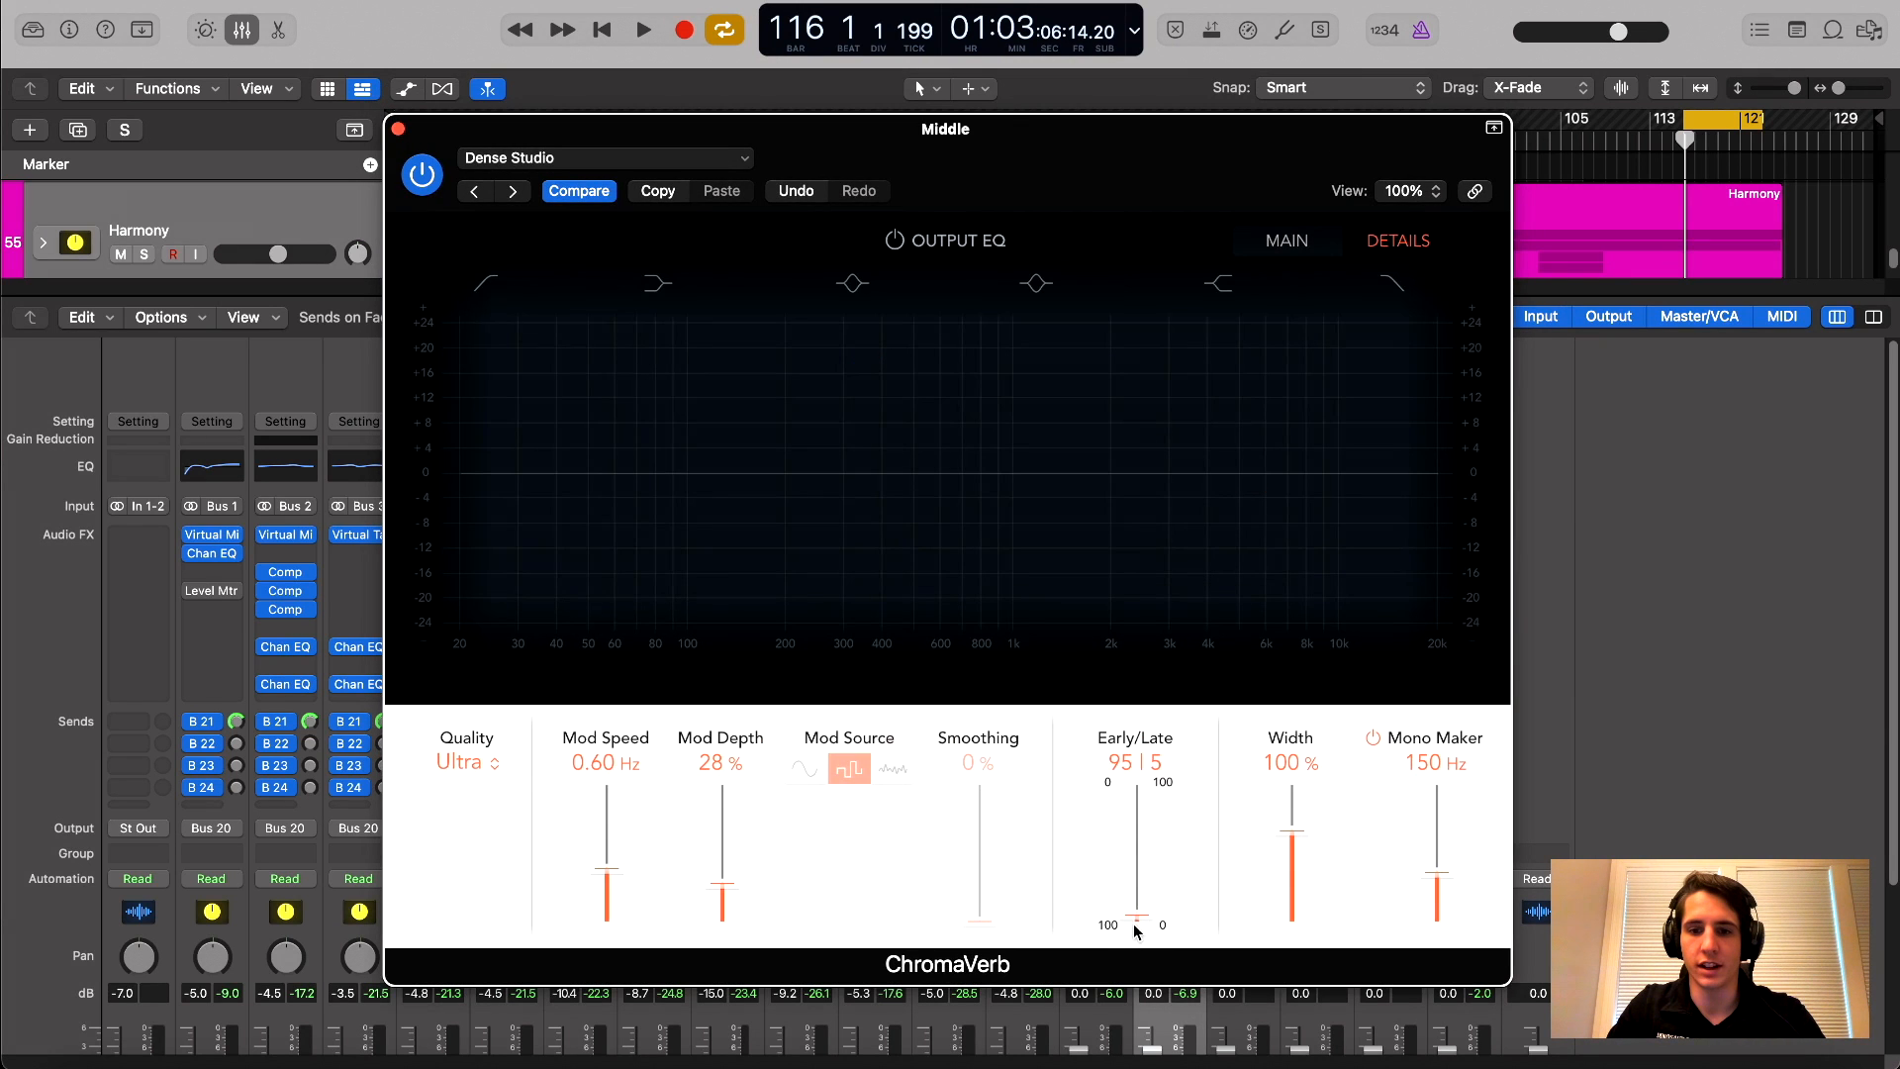
drag(1136, 928, 1142, 894)
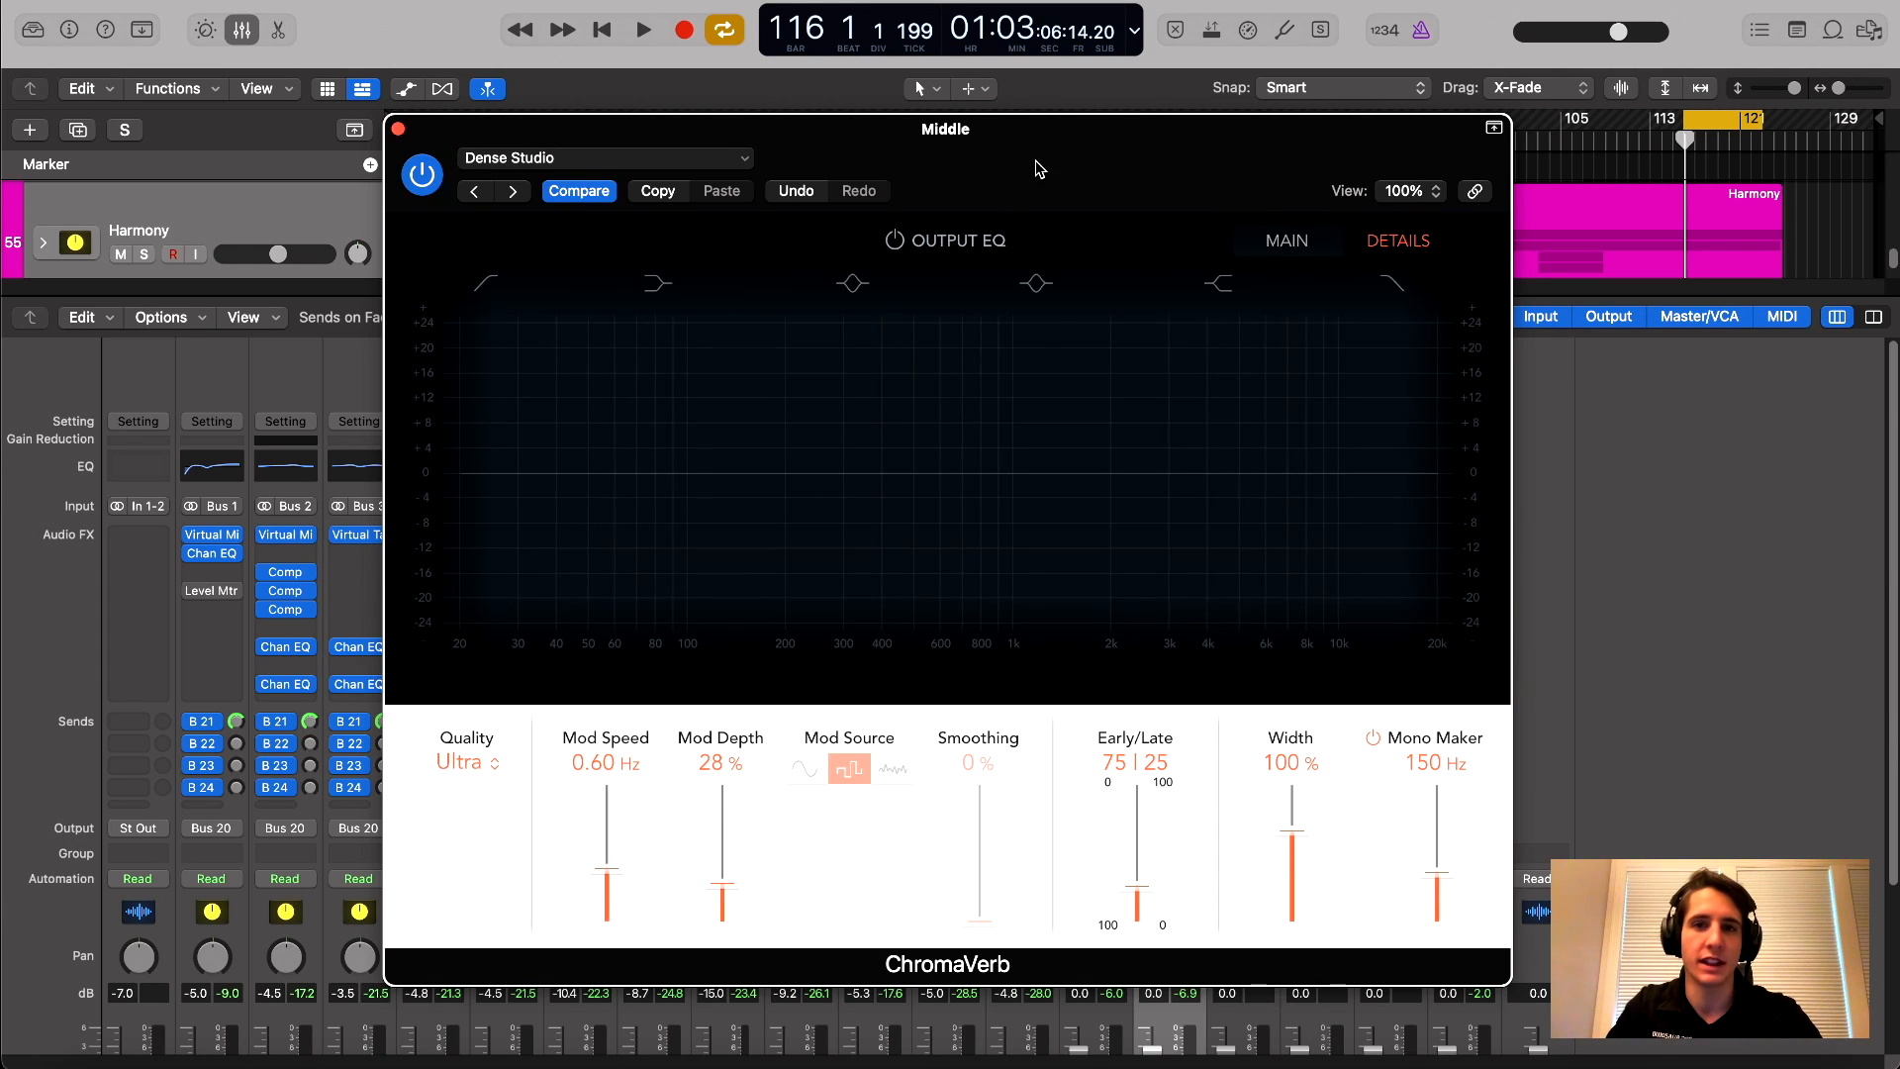
drag(1039, 171, 1001, 131)
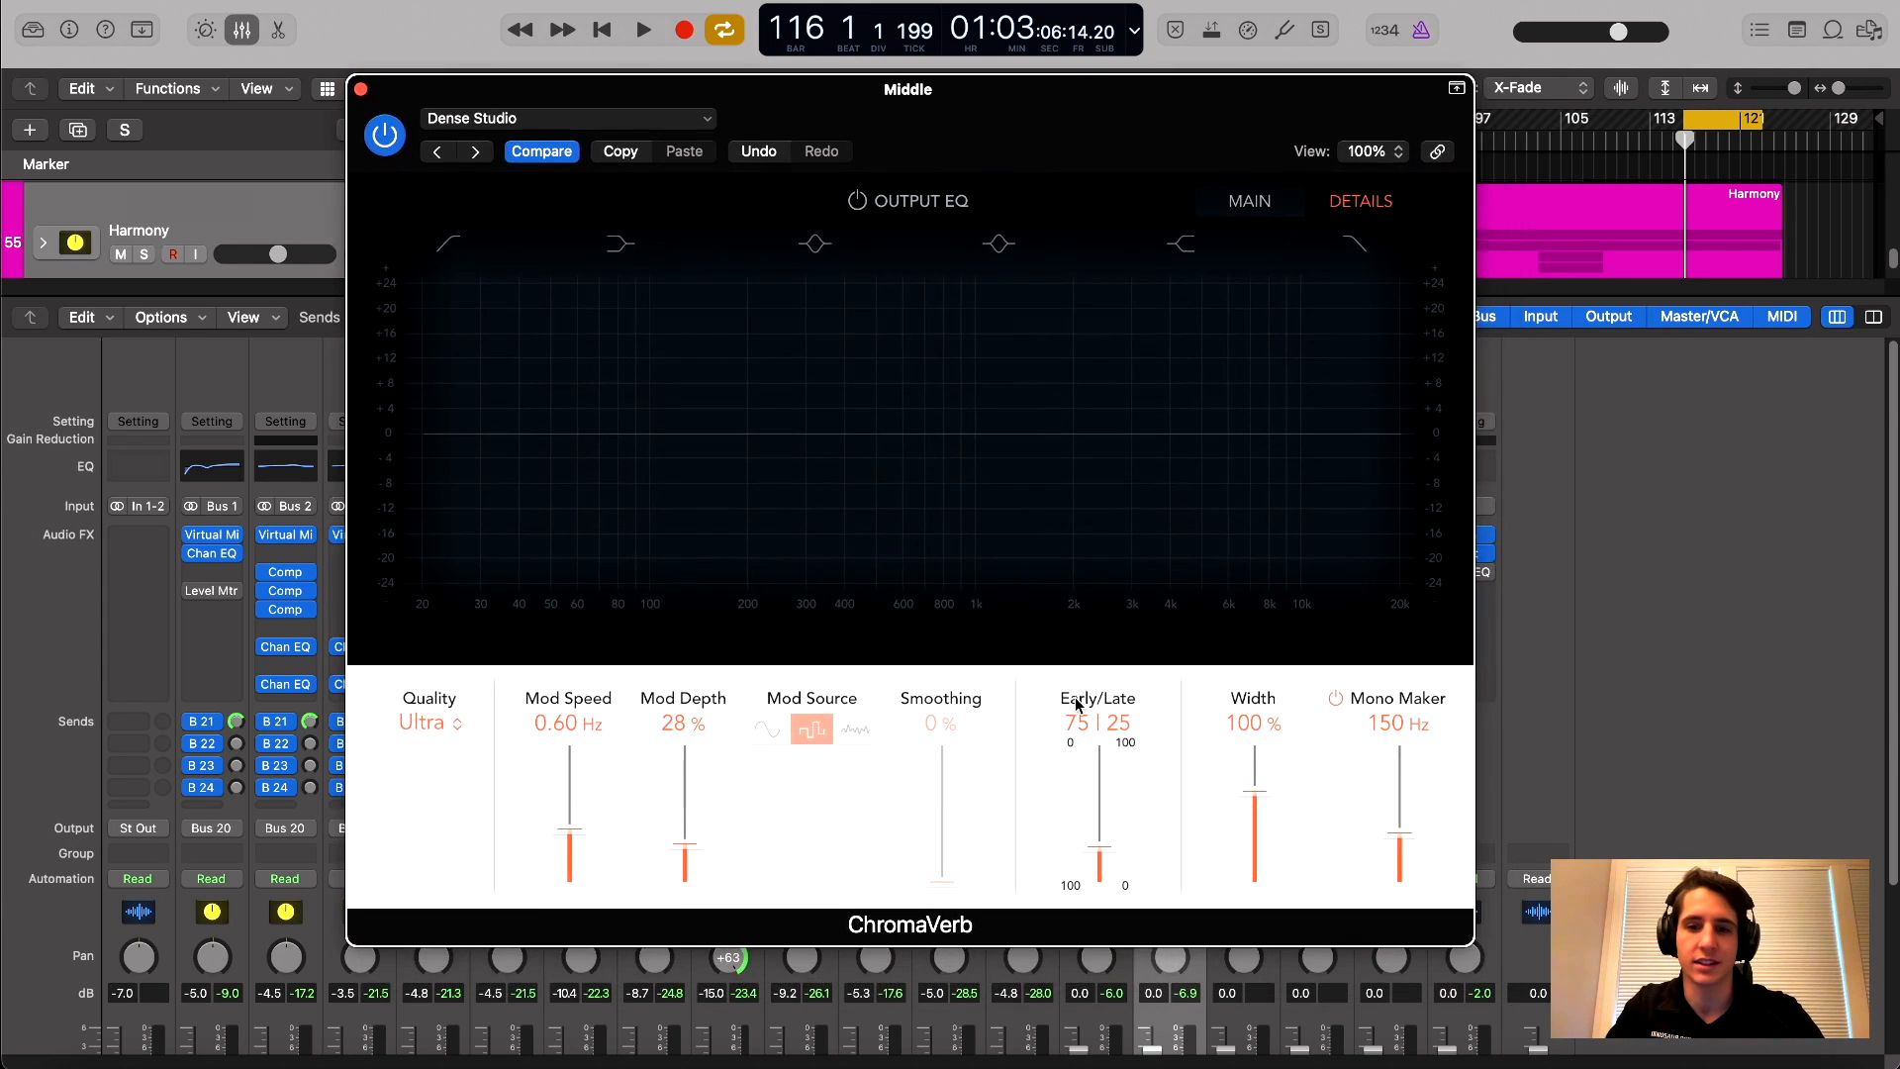
click(1250, 201)
drag(1148, 117, 1154, 127)
click(375, 105)
Copy the Middle aux's ChromaVerb to the Back aux, open it and set its predelay to 2 ms
mouse_move(1251, 536)
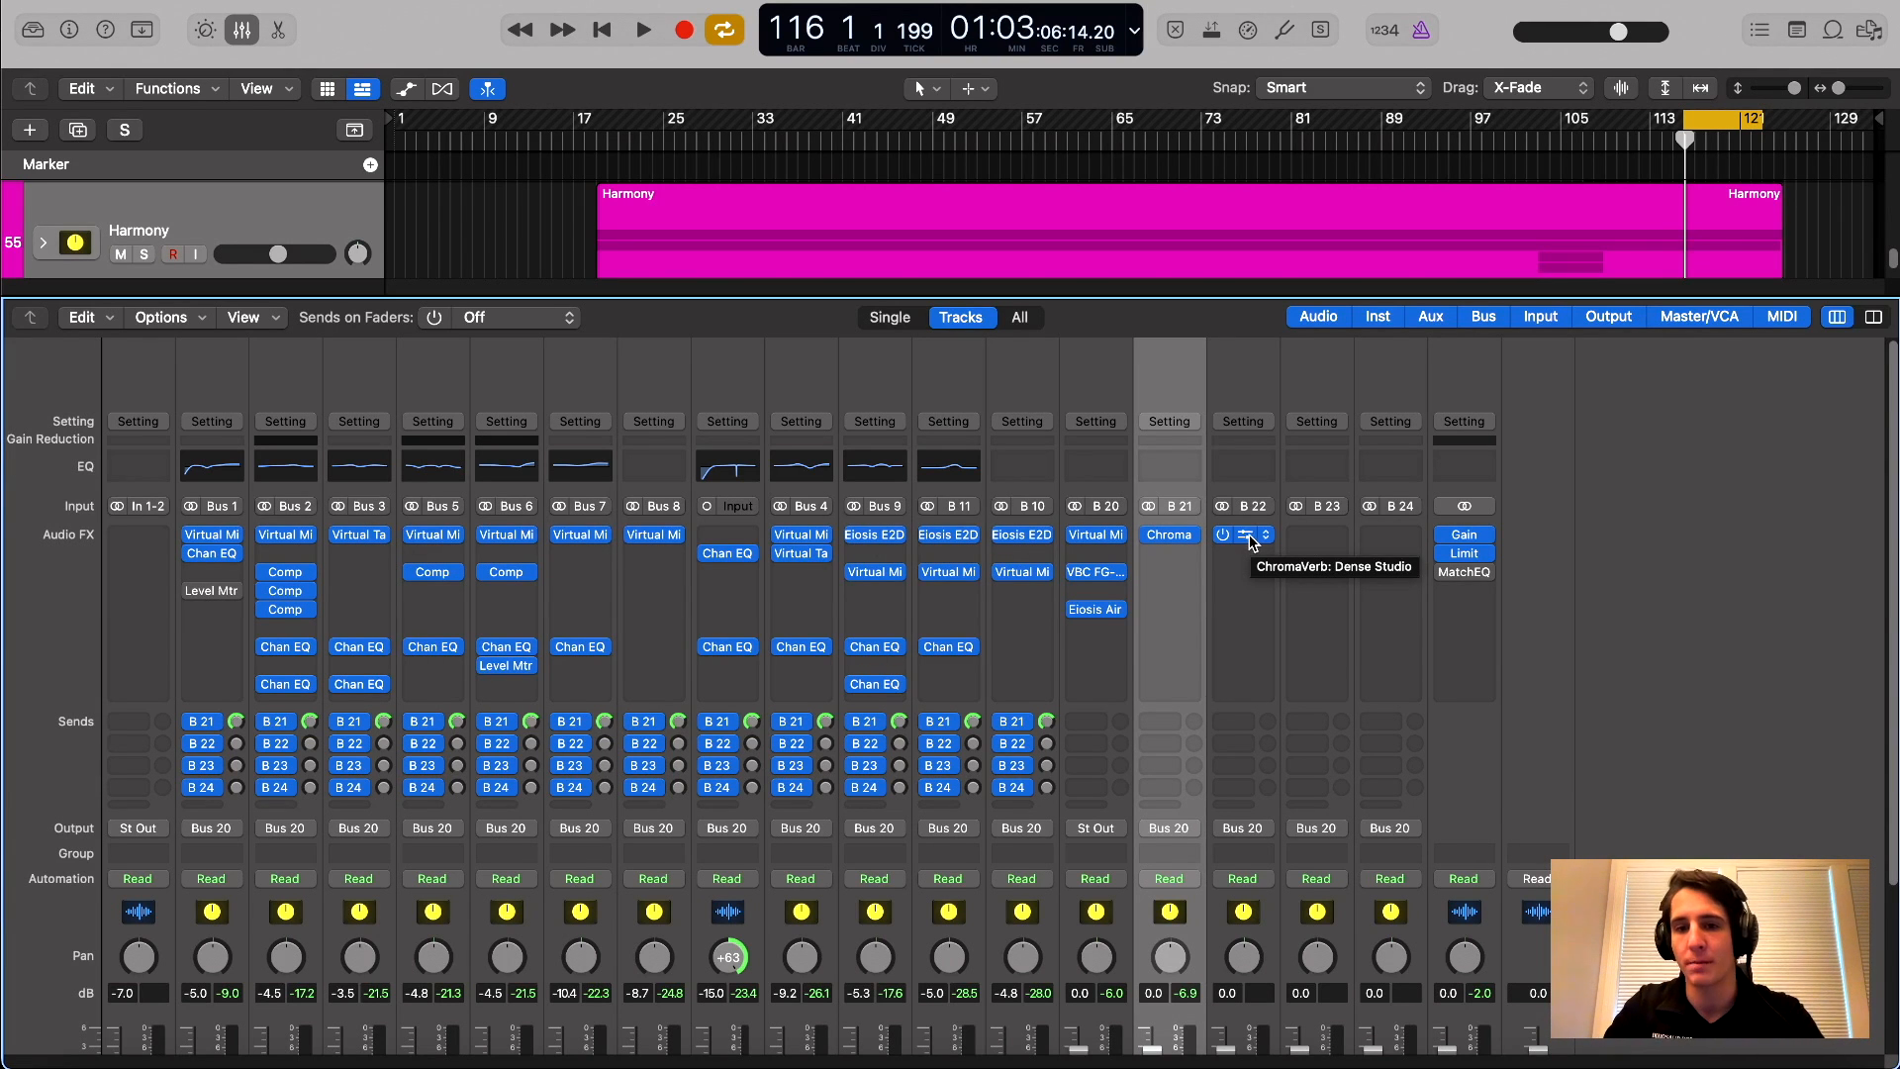
click(1247, 535)
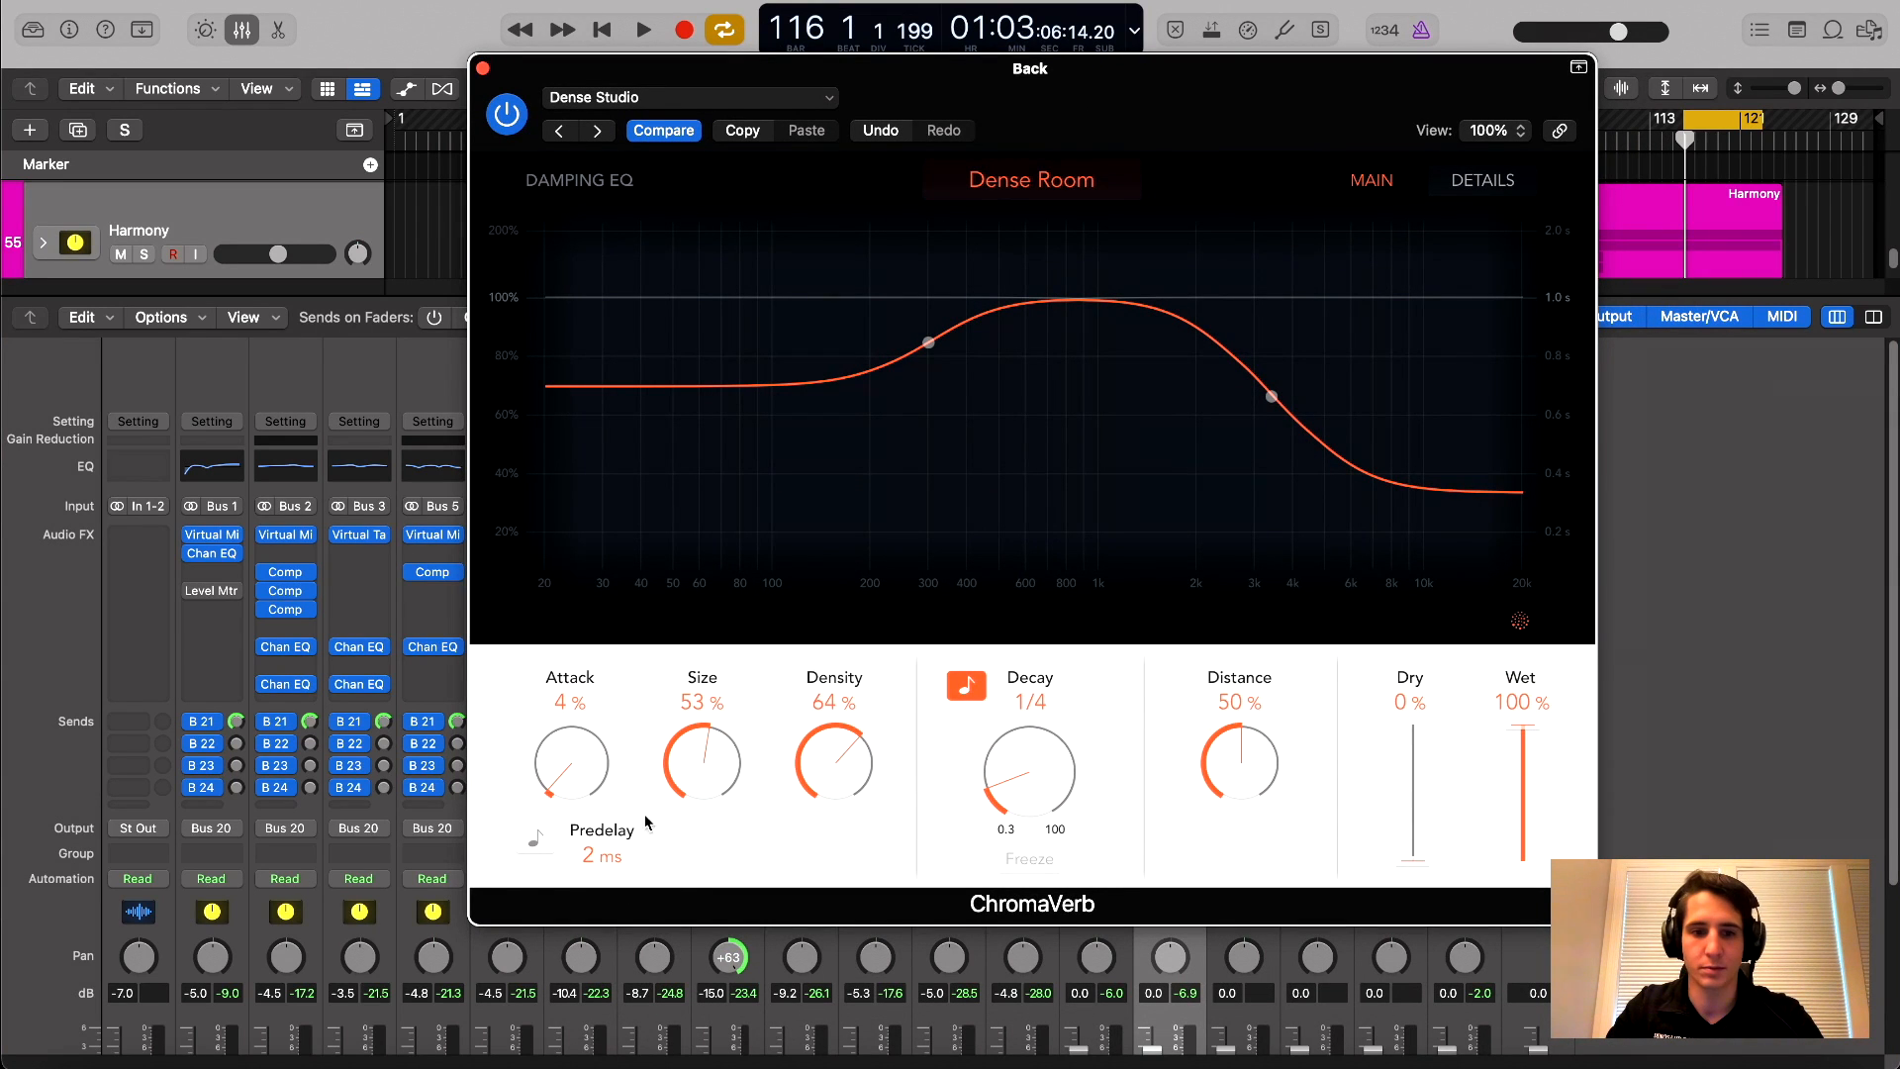
drag(1199, 780, 1278, 630)
Set the Back reverb's early/late balance to 50|50 and close its window
click(1510, 180)
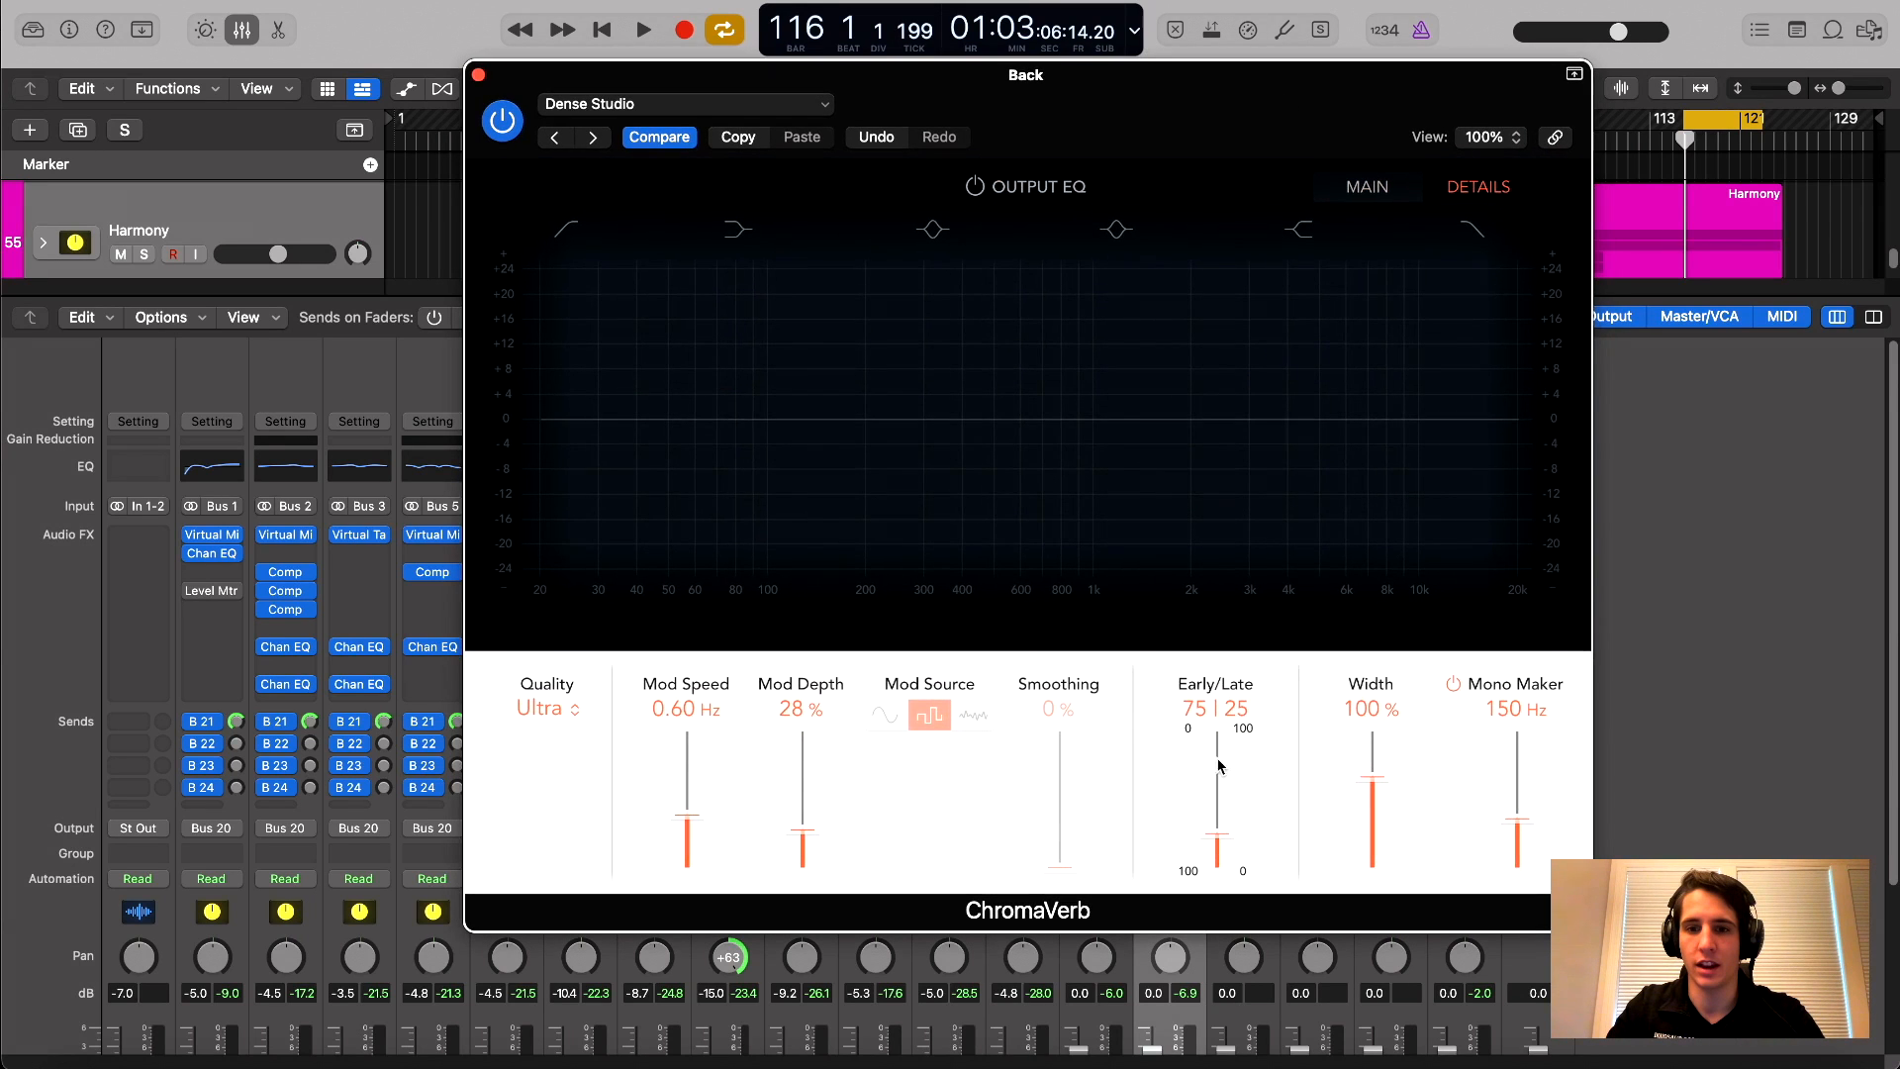
drag(1217, 836, 1217, 801)
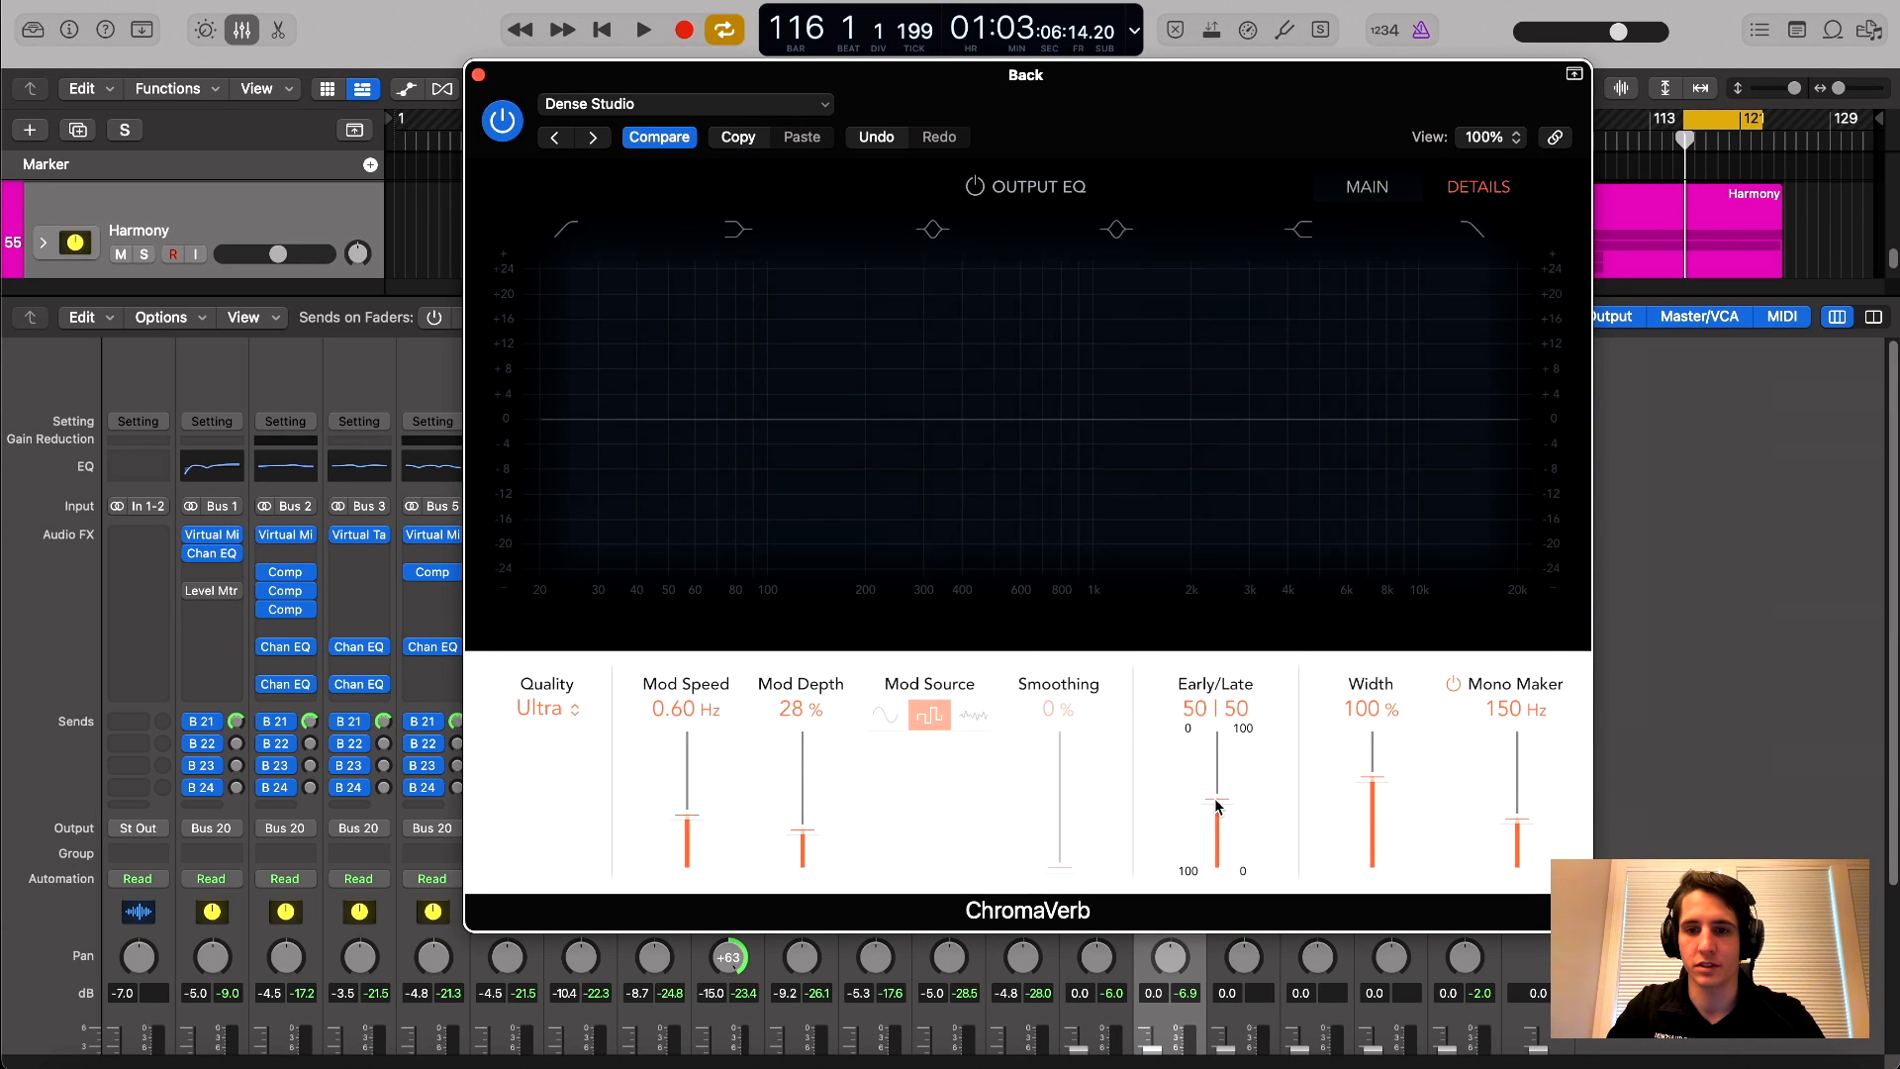
click(478, 75)
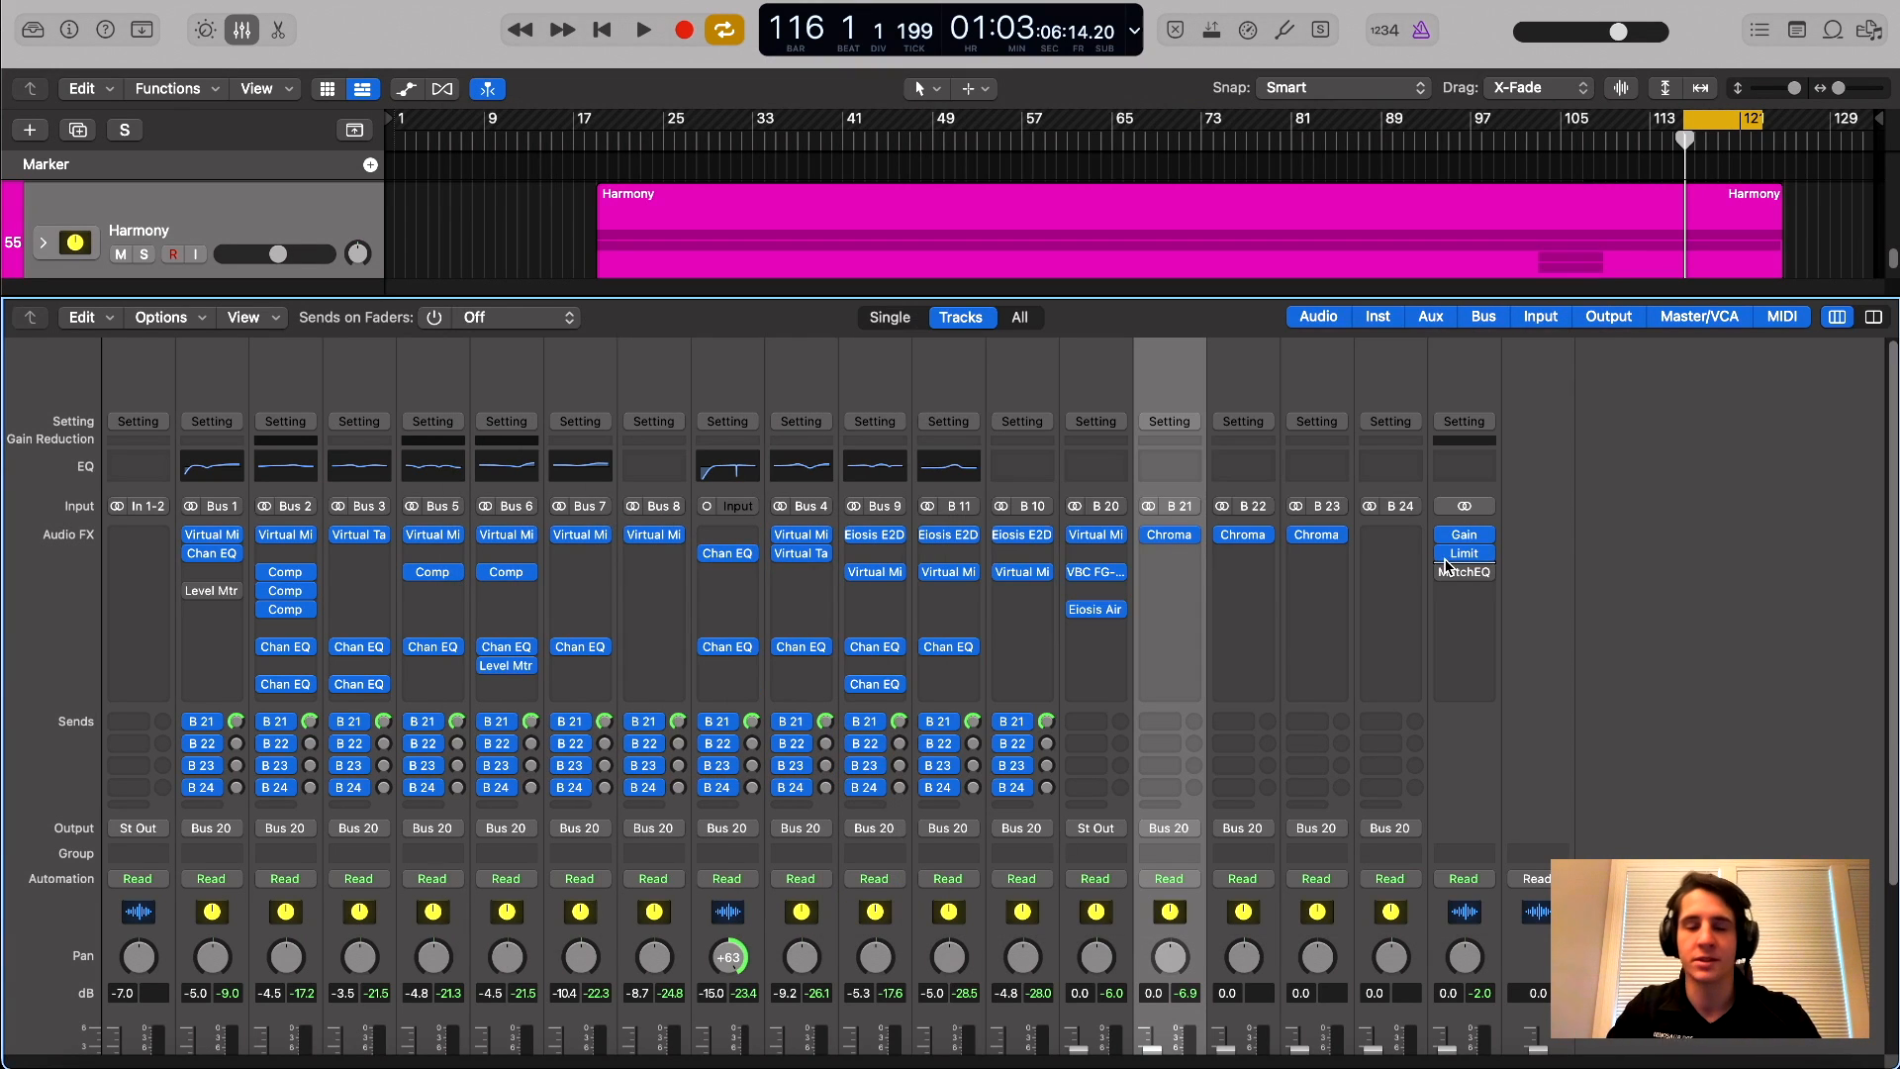
Select the Room aux, copy the Back aux's ChromaVerb onto it and open the copy
shift+click(1334, 379)
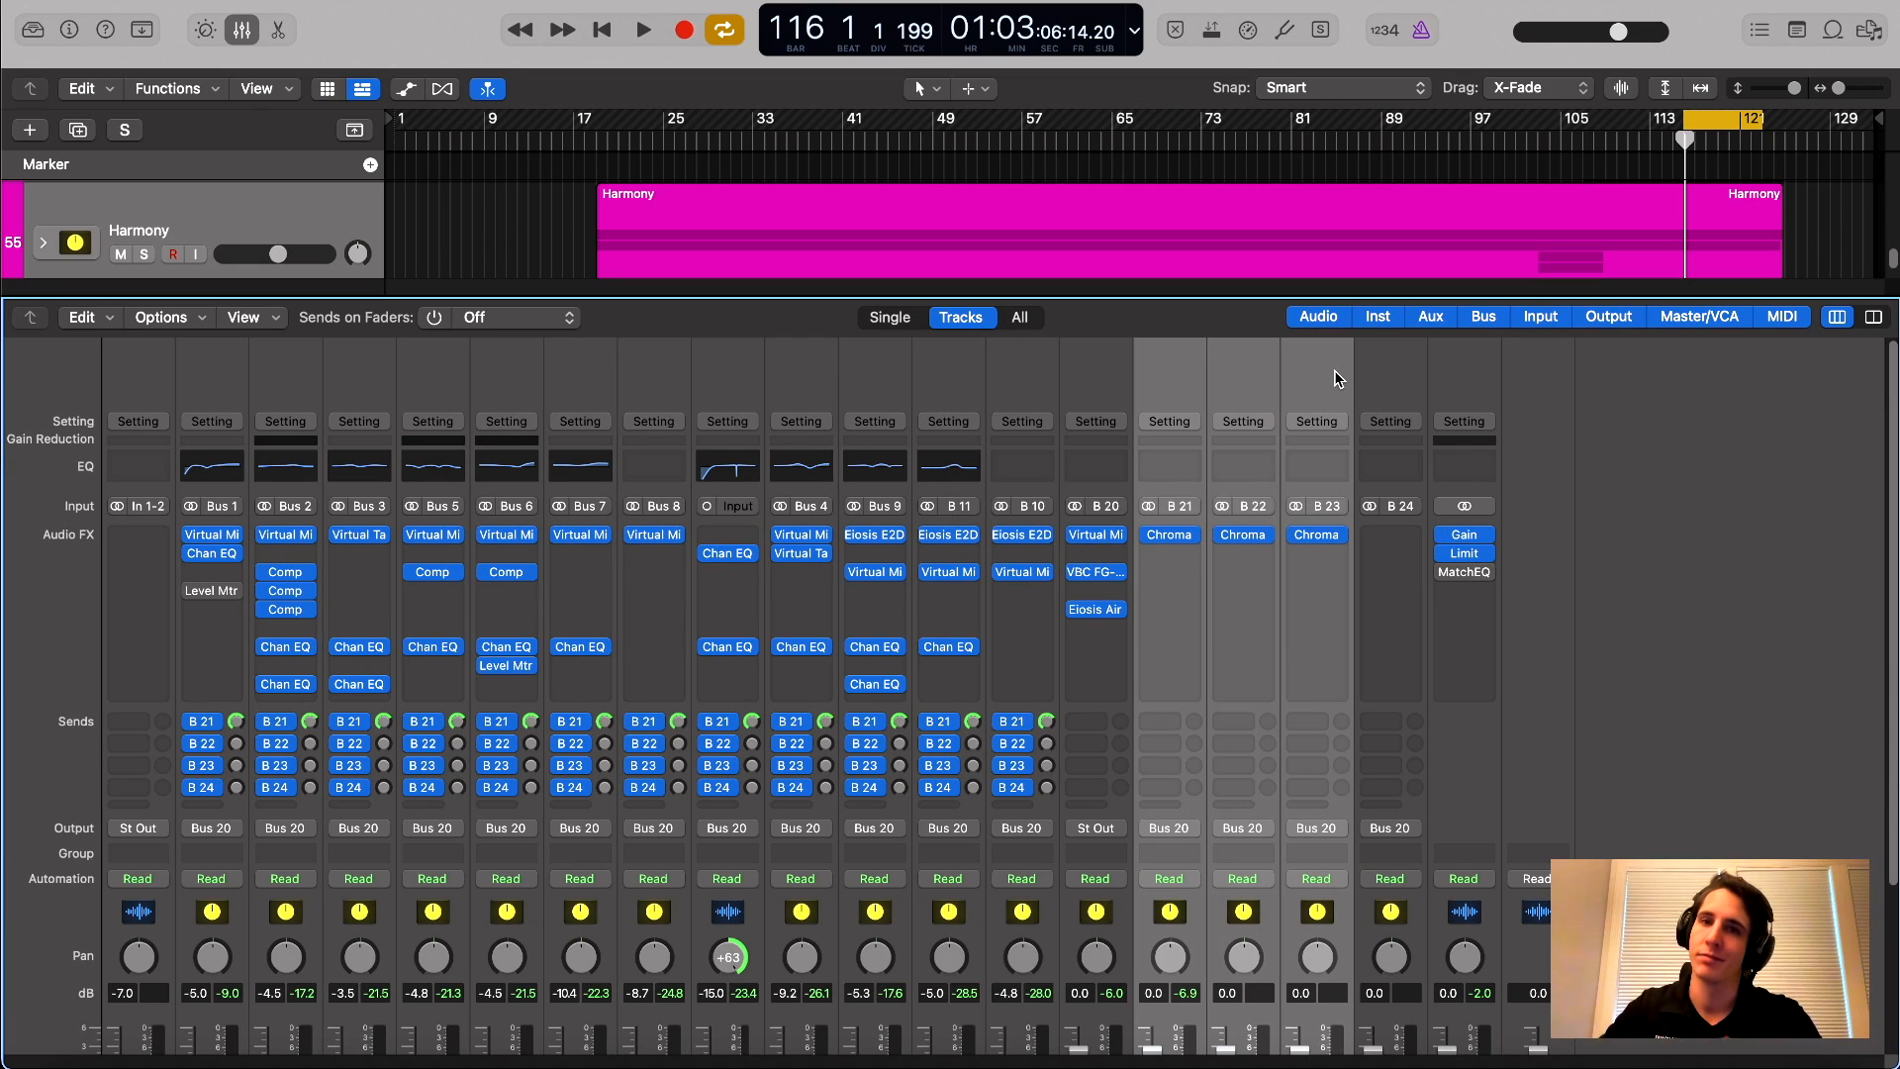
click(1334, 378)
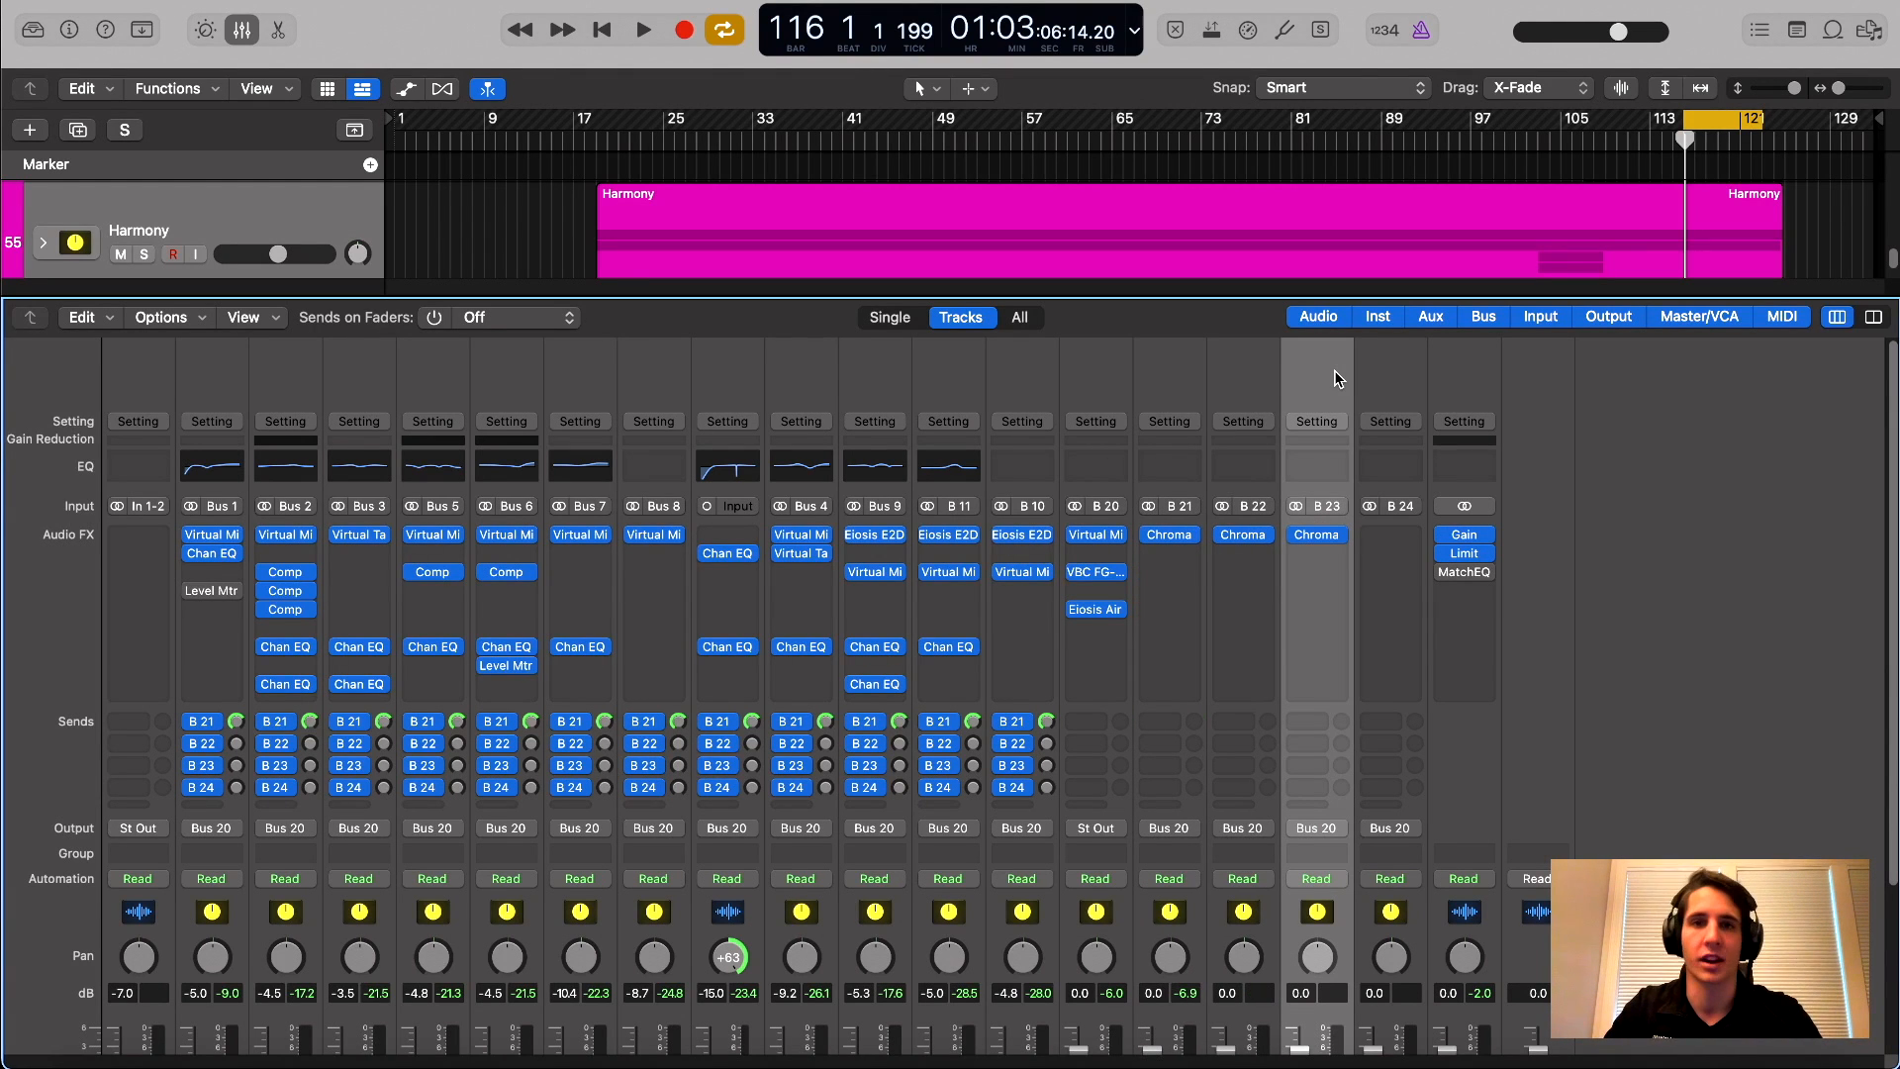
click(1376, 370)
drag(1324, 539, 1397, 538)
click(1393, 537)
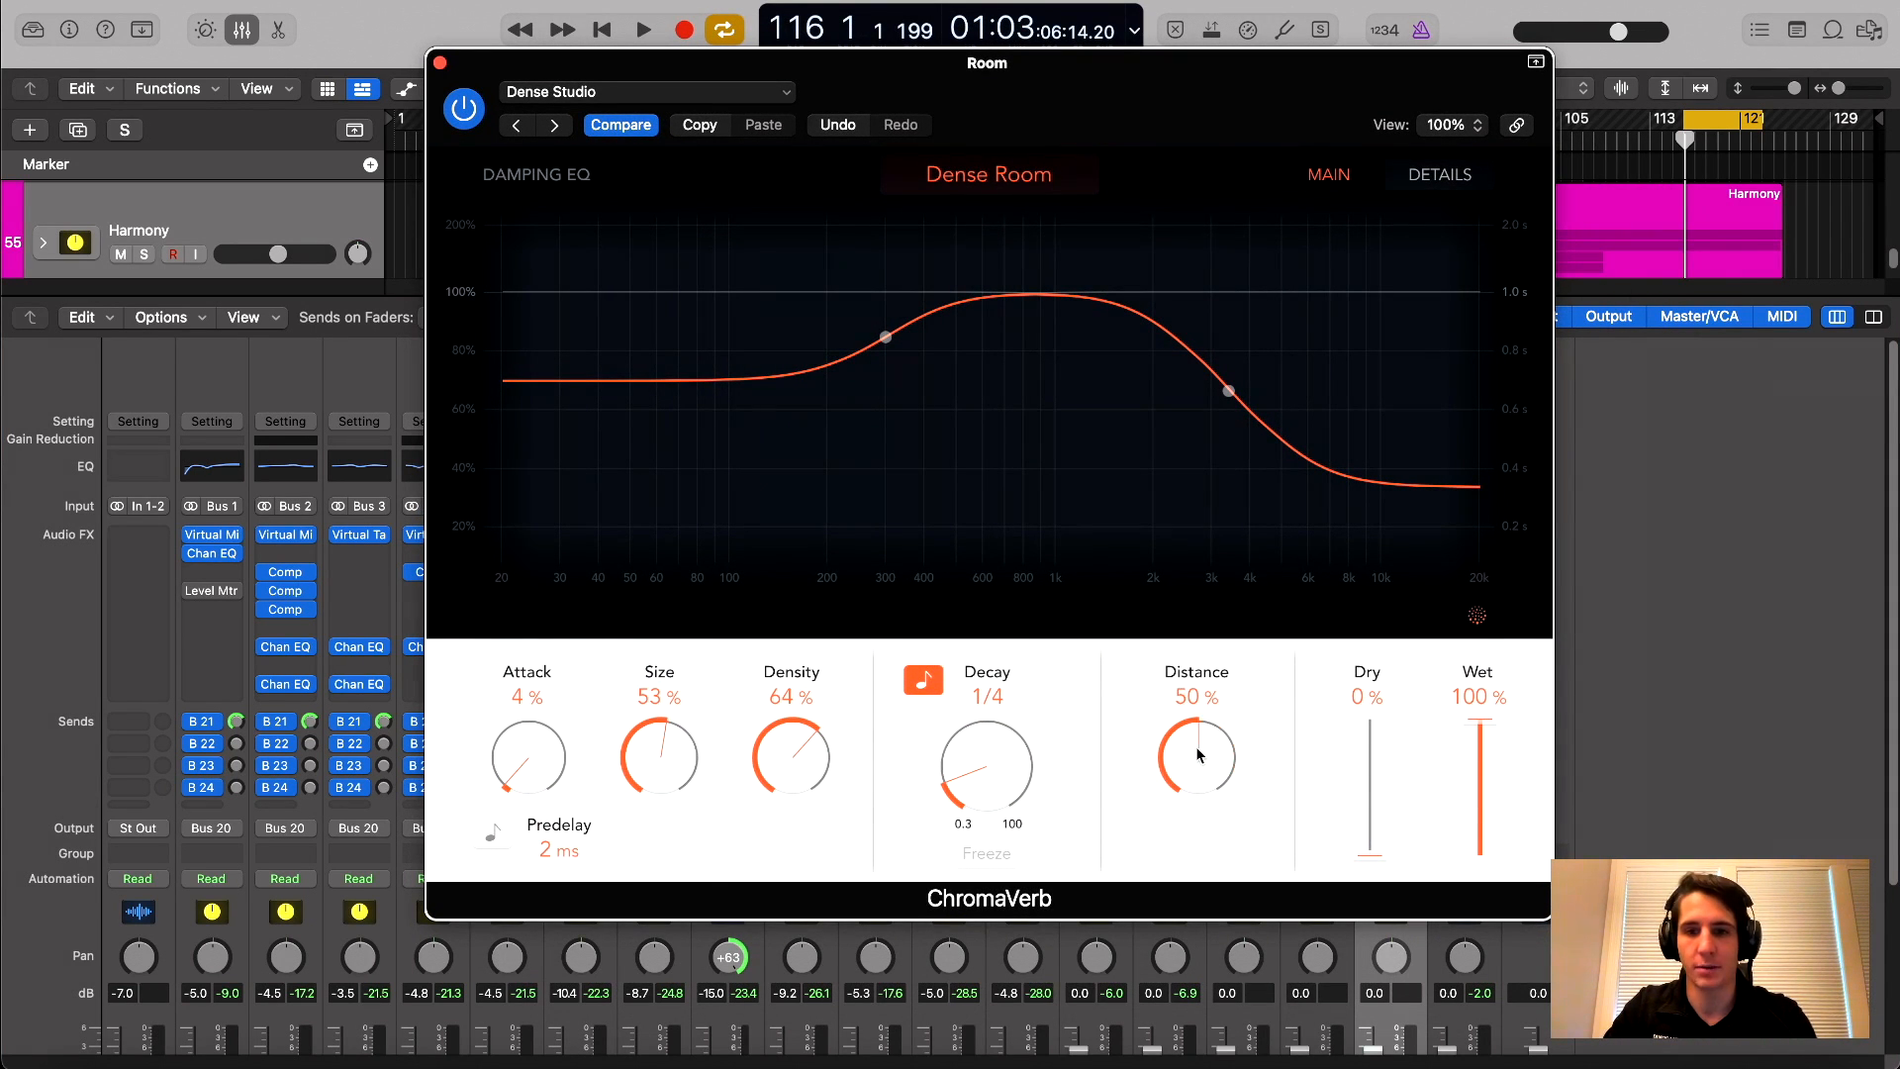
Set the Room reverb's early/late balance to 4|96 and close its window
click(1425, 174)
drag(1177, 787, 1190, 725)
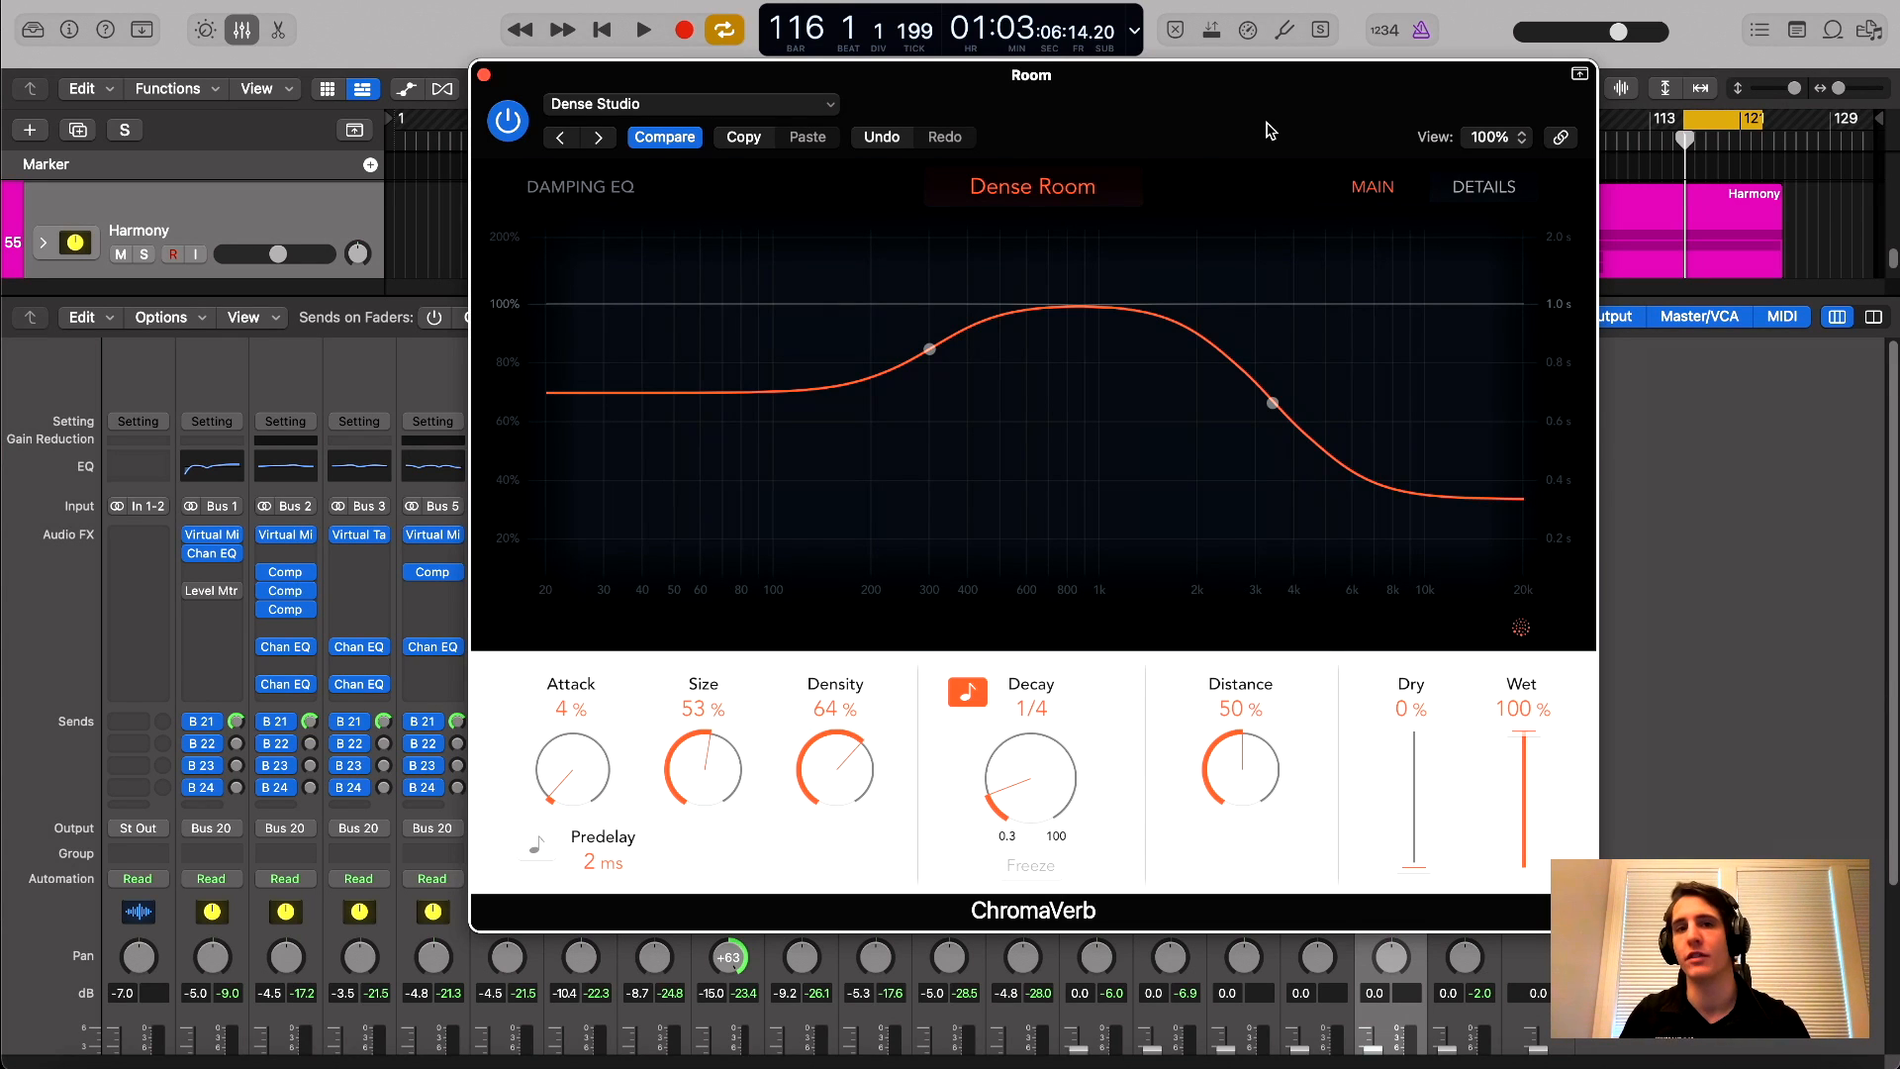
click(1468, 190)
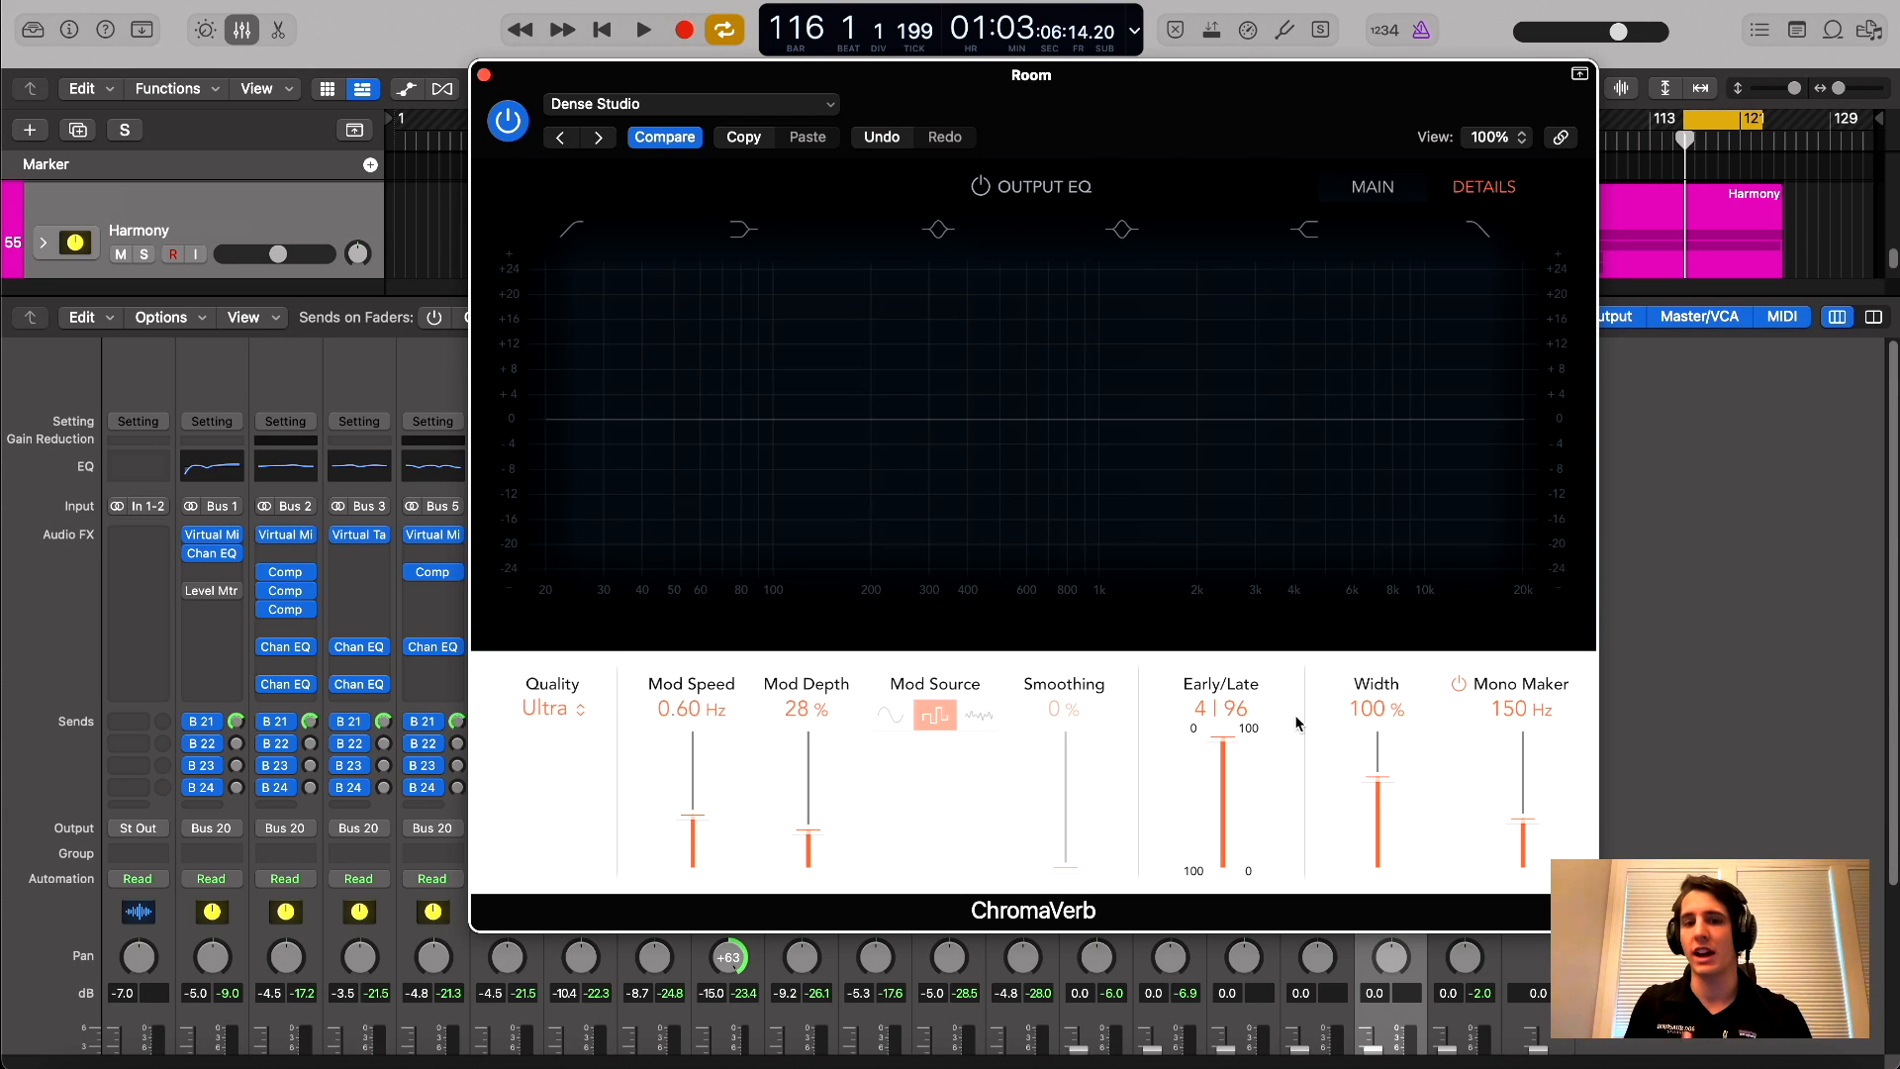
click(1355, 186)
click(496, 76)
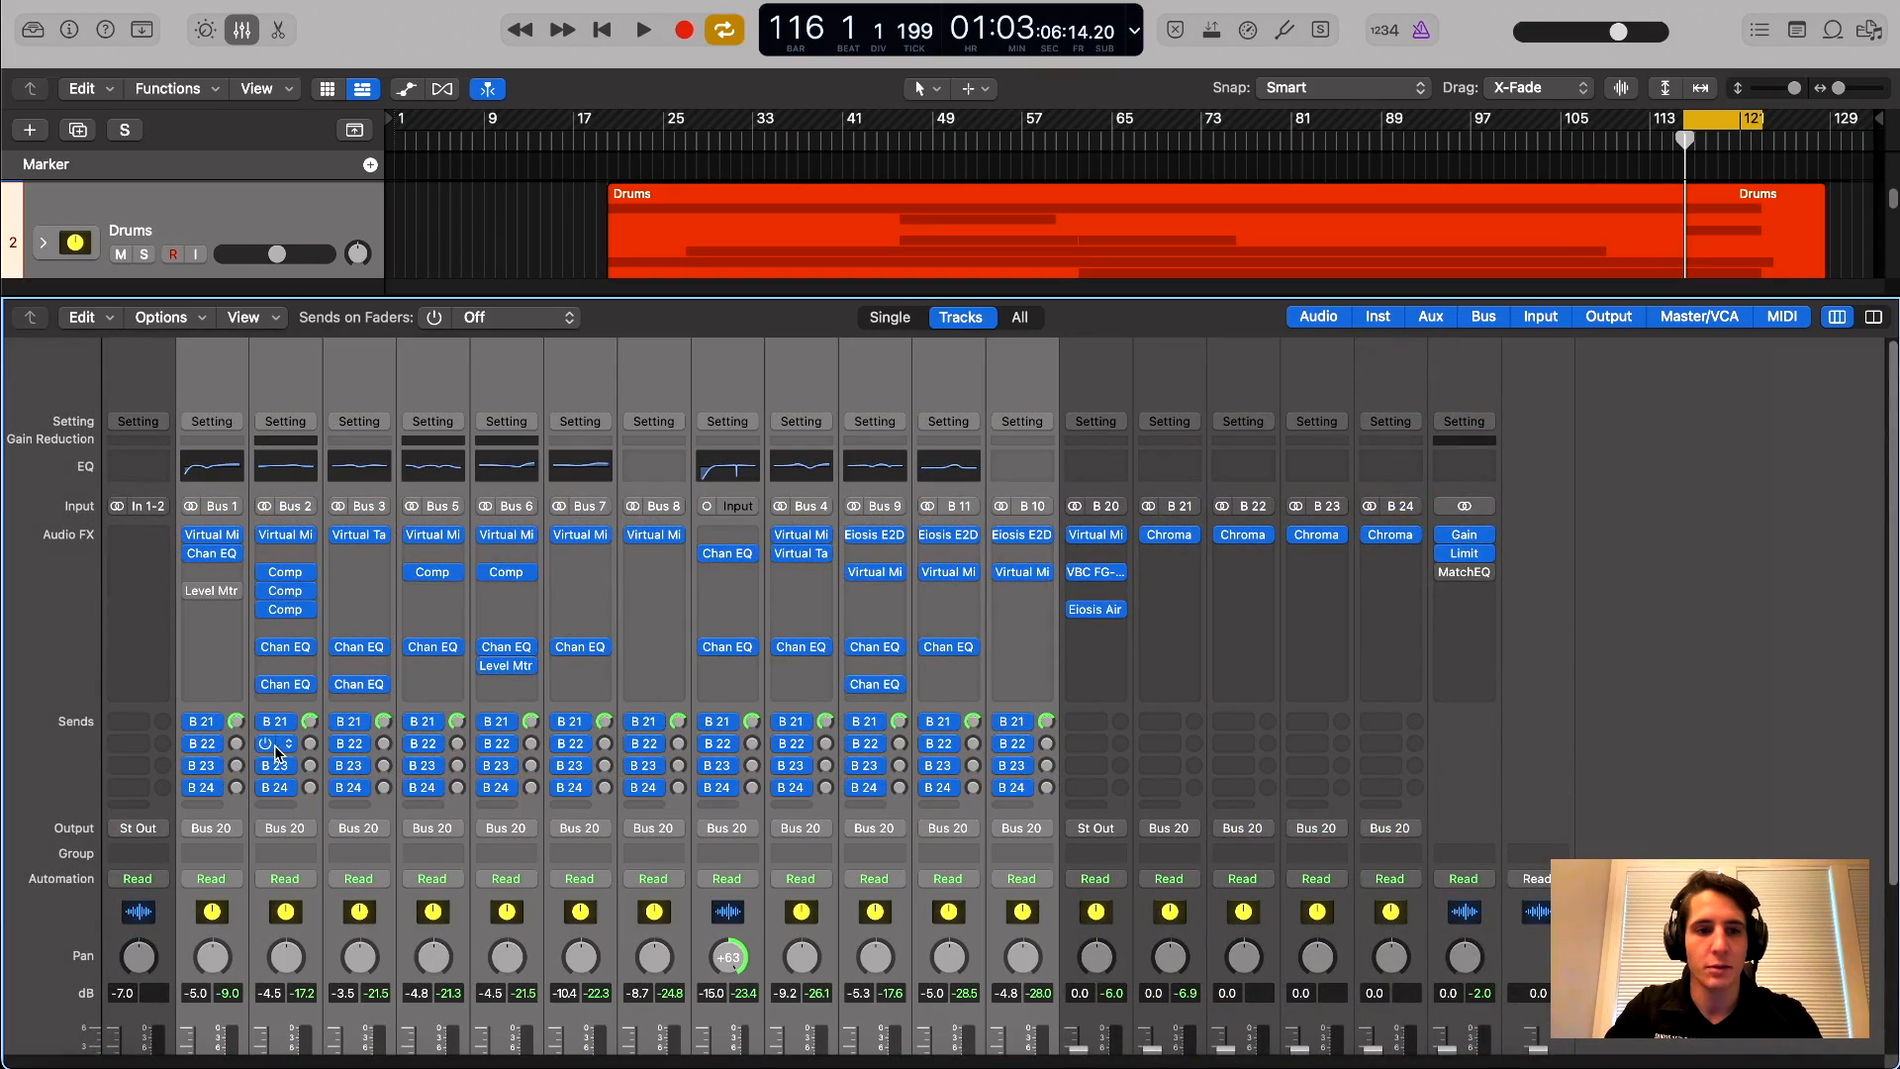
Turn the Bus 21 sends on all selected channels all the way down
drag(235, 721, 250, 1065)
scroll(305, 710, down, 5)
scroll(356, 776, up, 5)
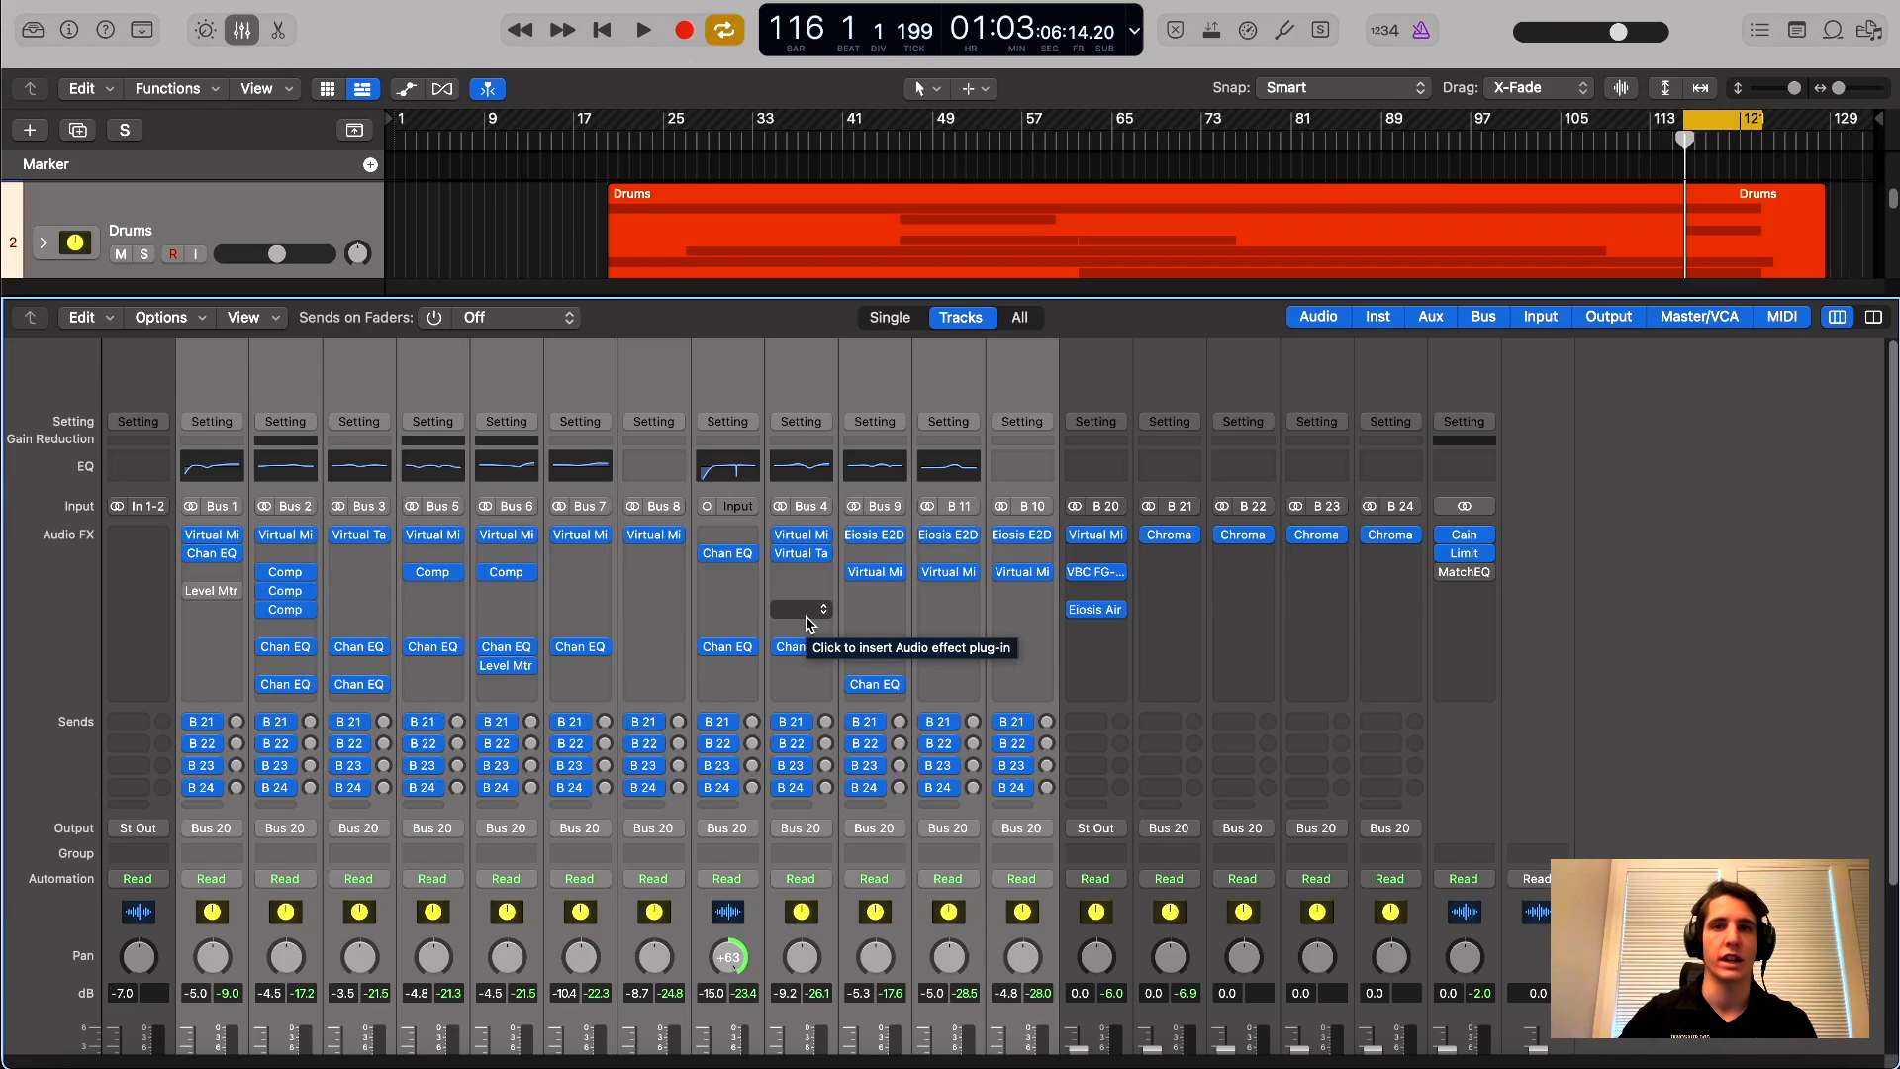
scroll(300, 650, down, 5)
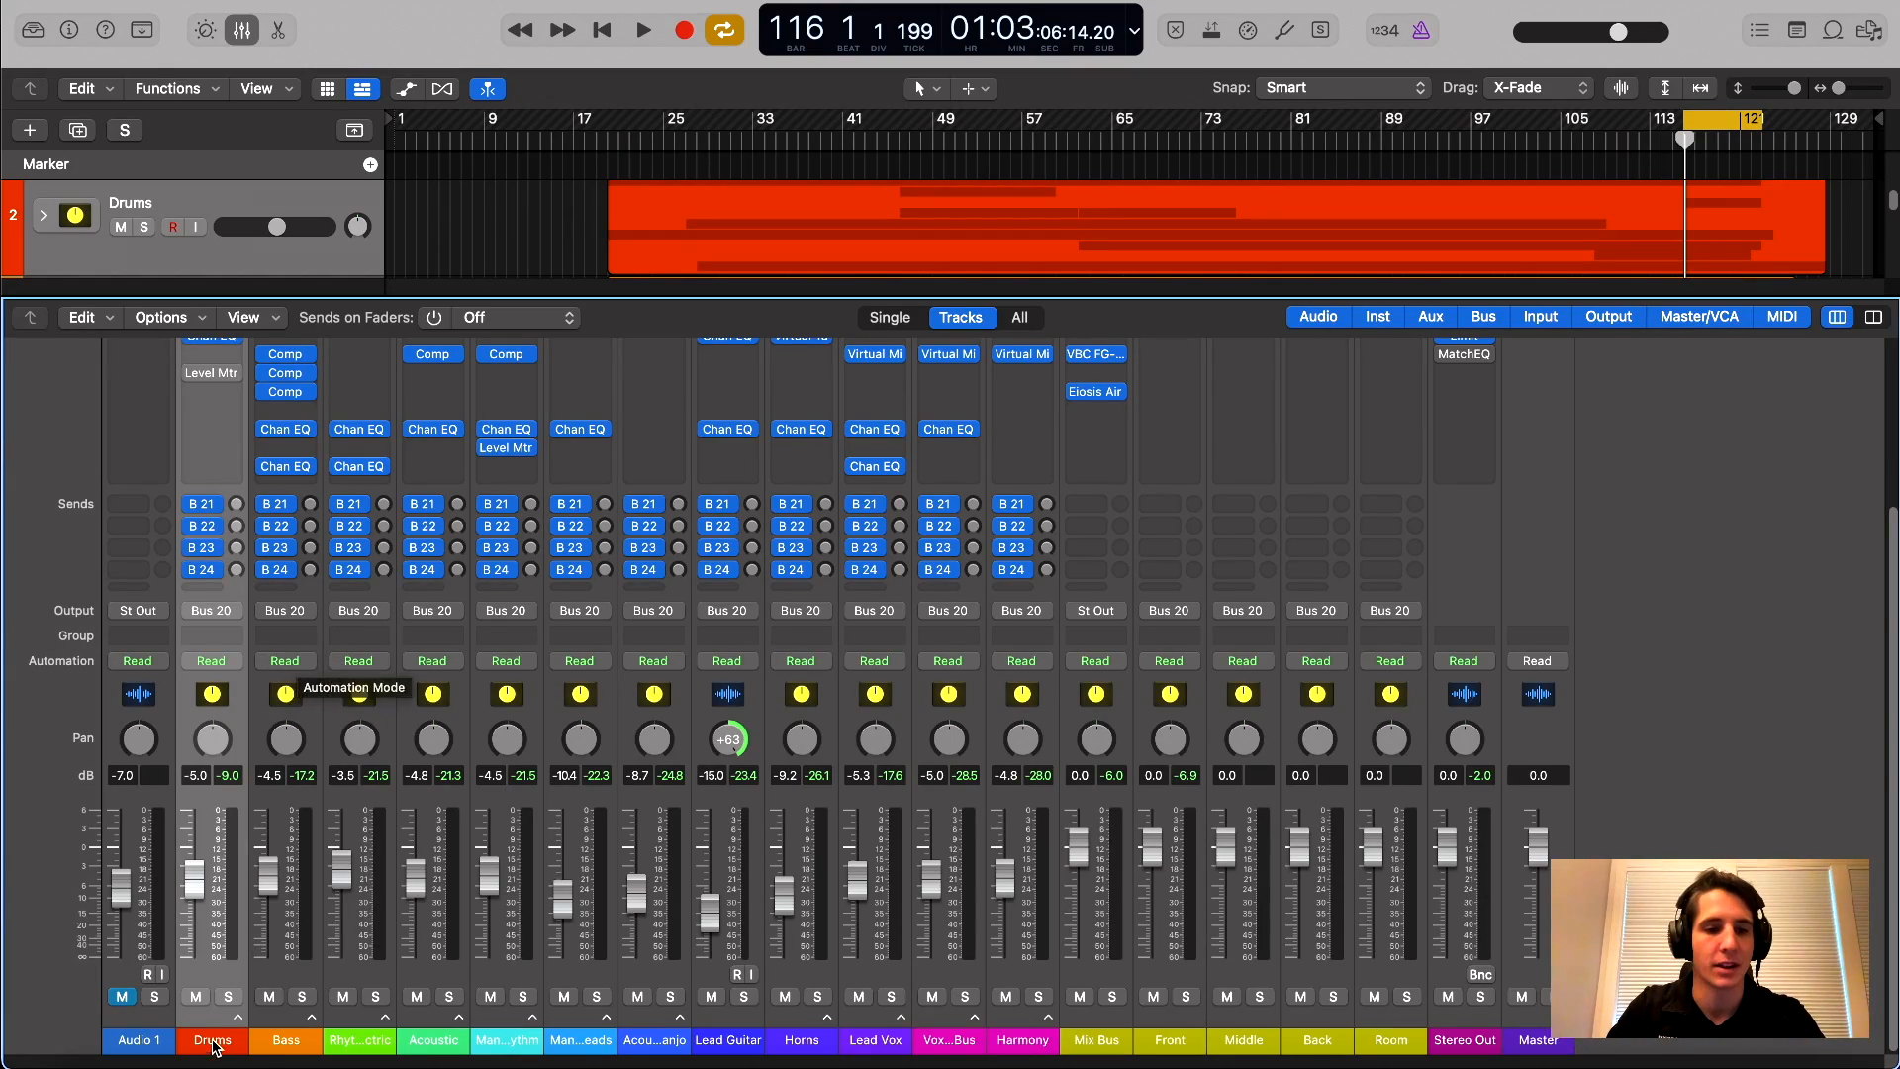
Expand the Drums stack, select the Kick through Crash channels and add a send to Bus 21 (Front) on them
click(236, 1017)
scroll(540, 584, up, 5)
click(299, 386)
scroll(645, 644, down, 5)
scroll(853, 447, up, 5)
scroll(727, 579, down, 5)
click(284, 505)
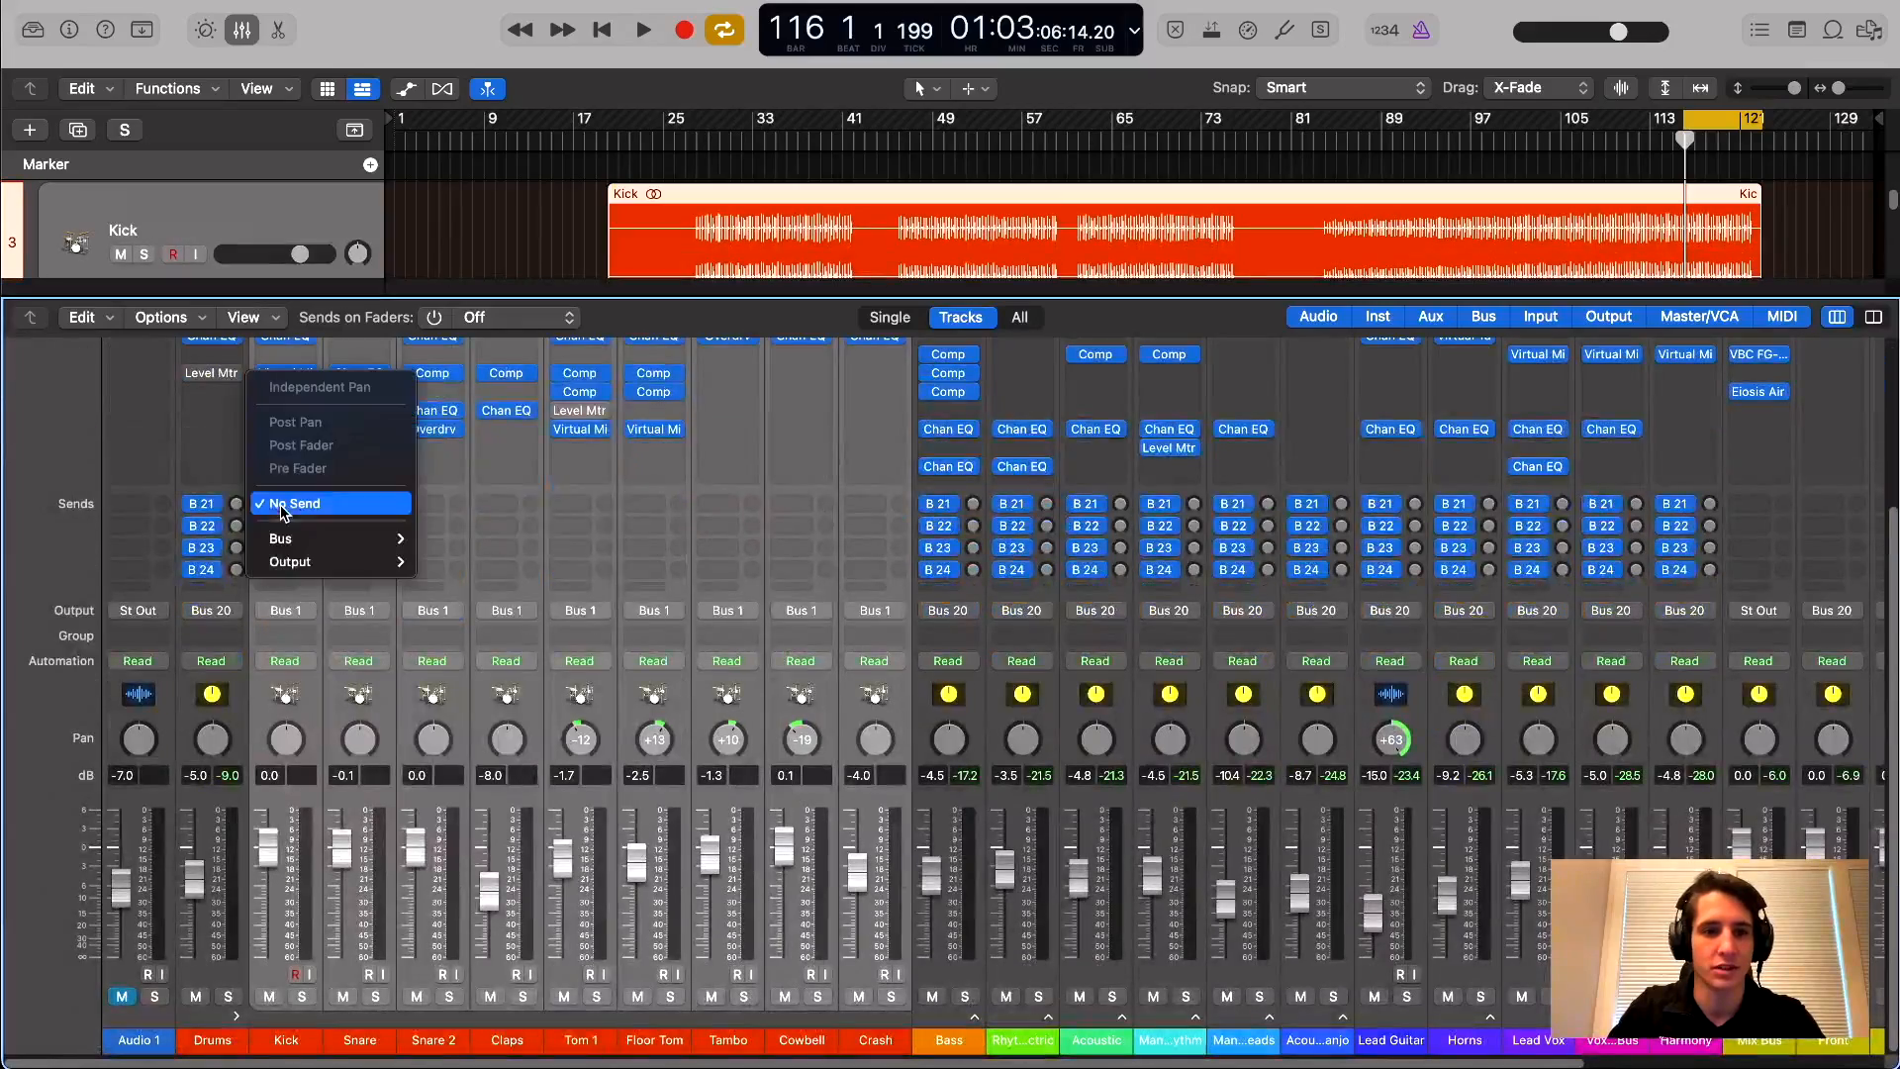
mouse_move(310, 548)
click(467, 626)
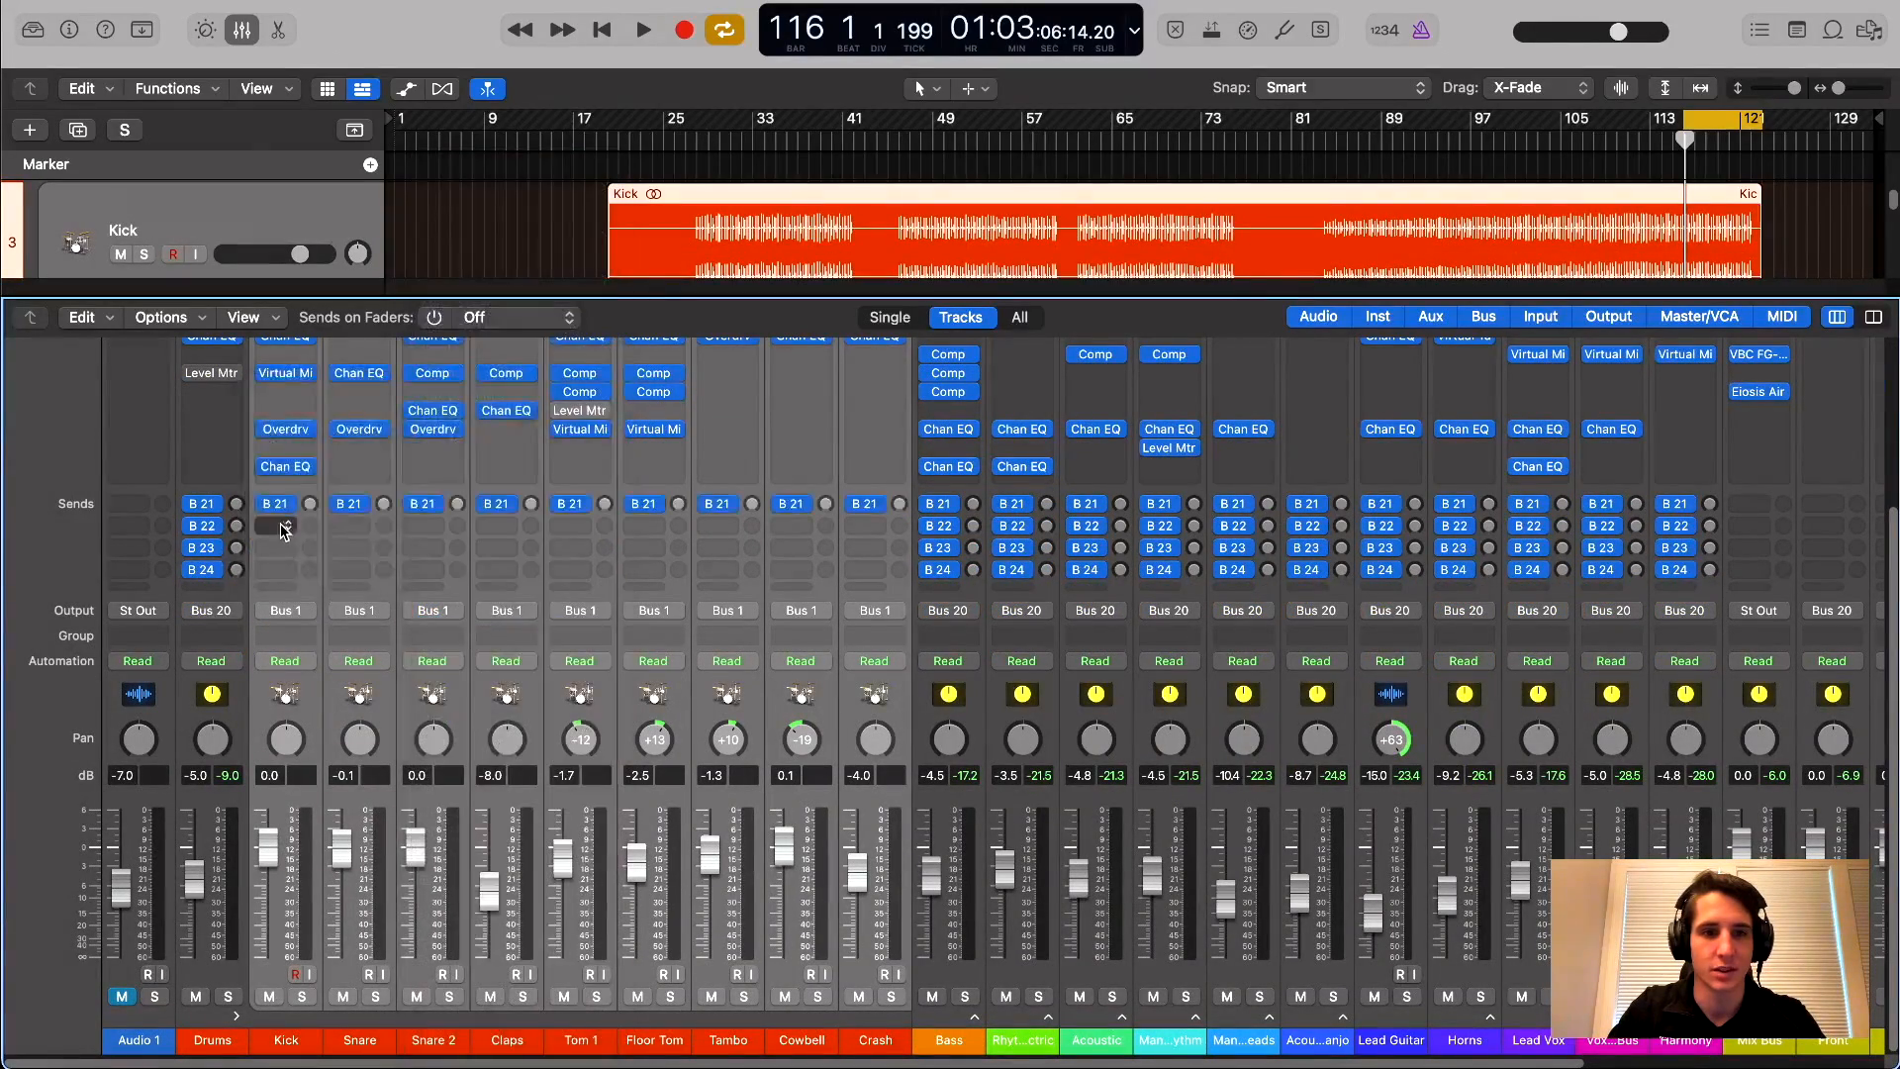
Add sends to Bus 22 (Middle), Bus 23 (Back) and Bus 24 (Room) on the selected drum channels
click(284, 525)
click(474, 649)
click(284, 547)
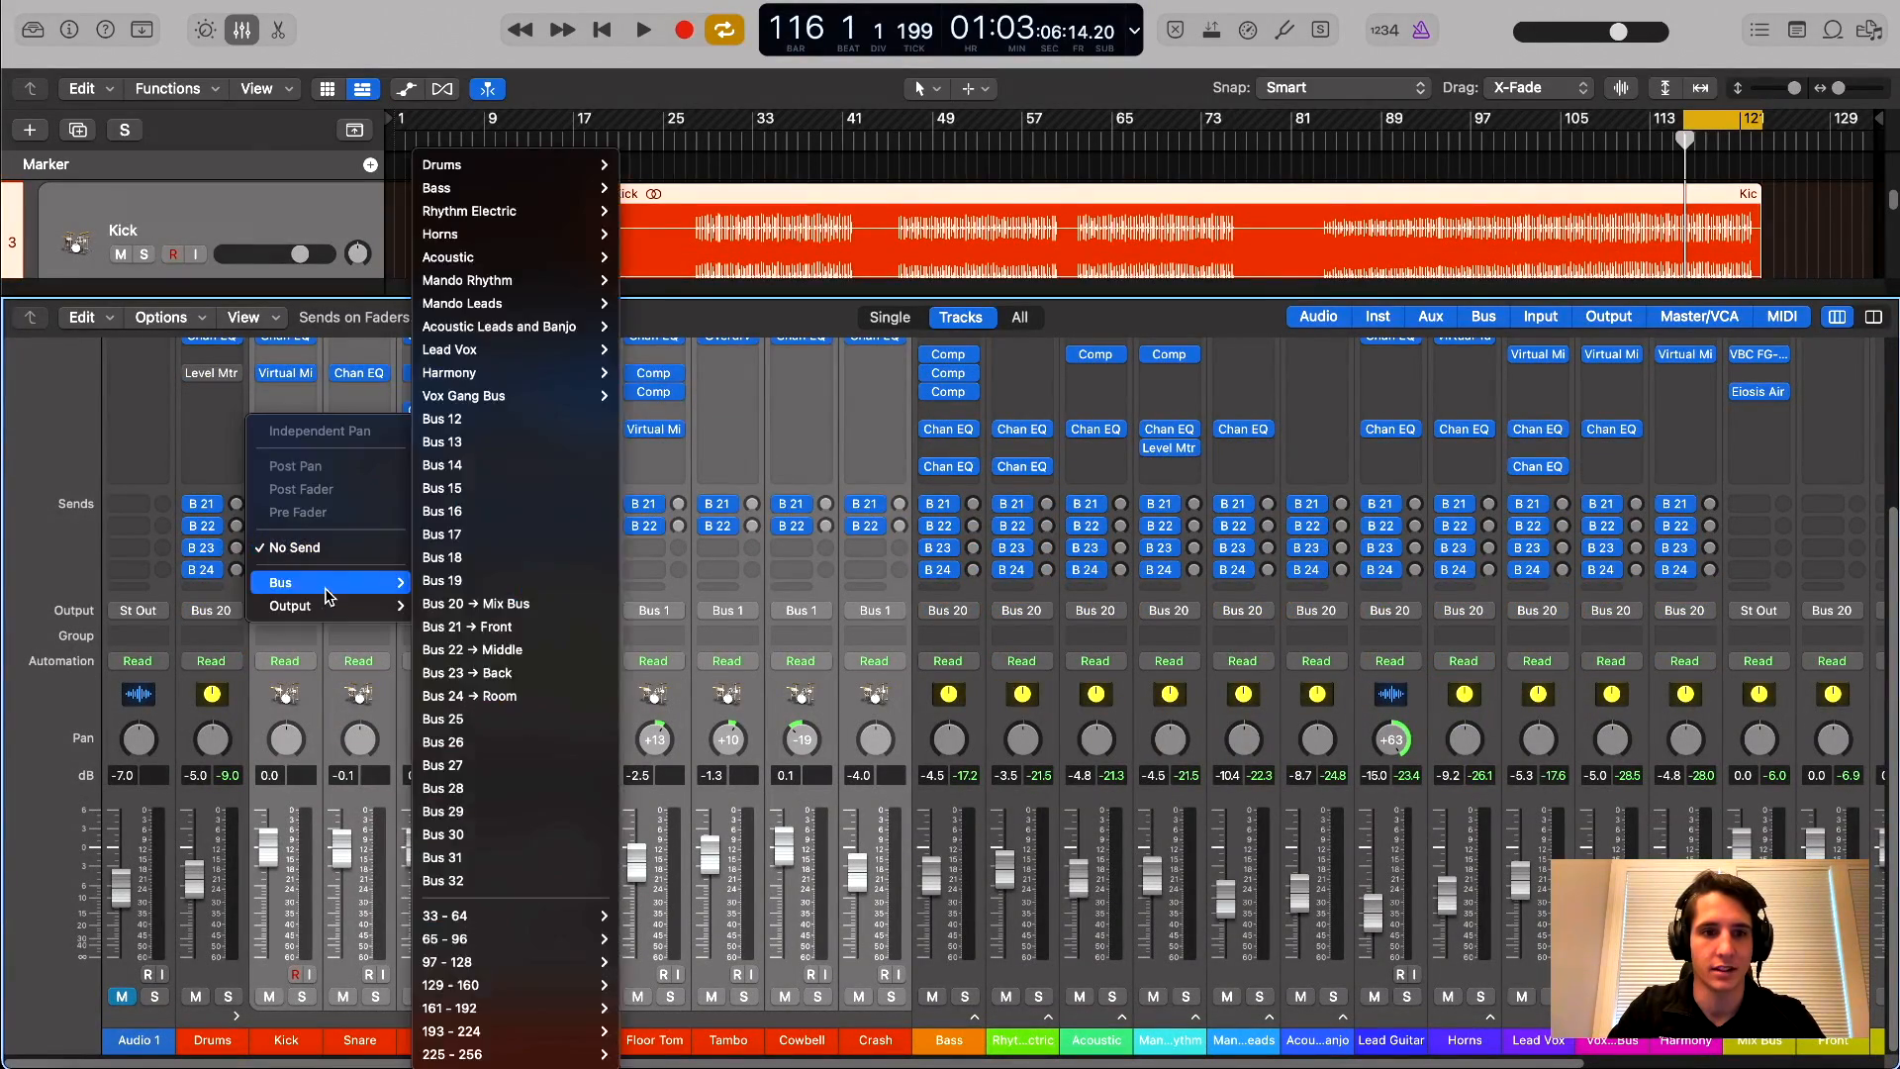
click(498, 671)
click(284, 570)
mouse_move(351, 608)
click(469, 696)
scroll(241, 390, up, 5)
click(240, 390)
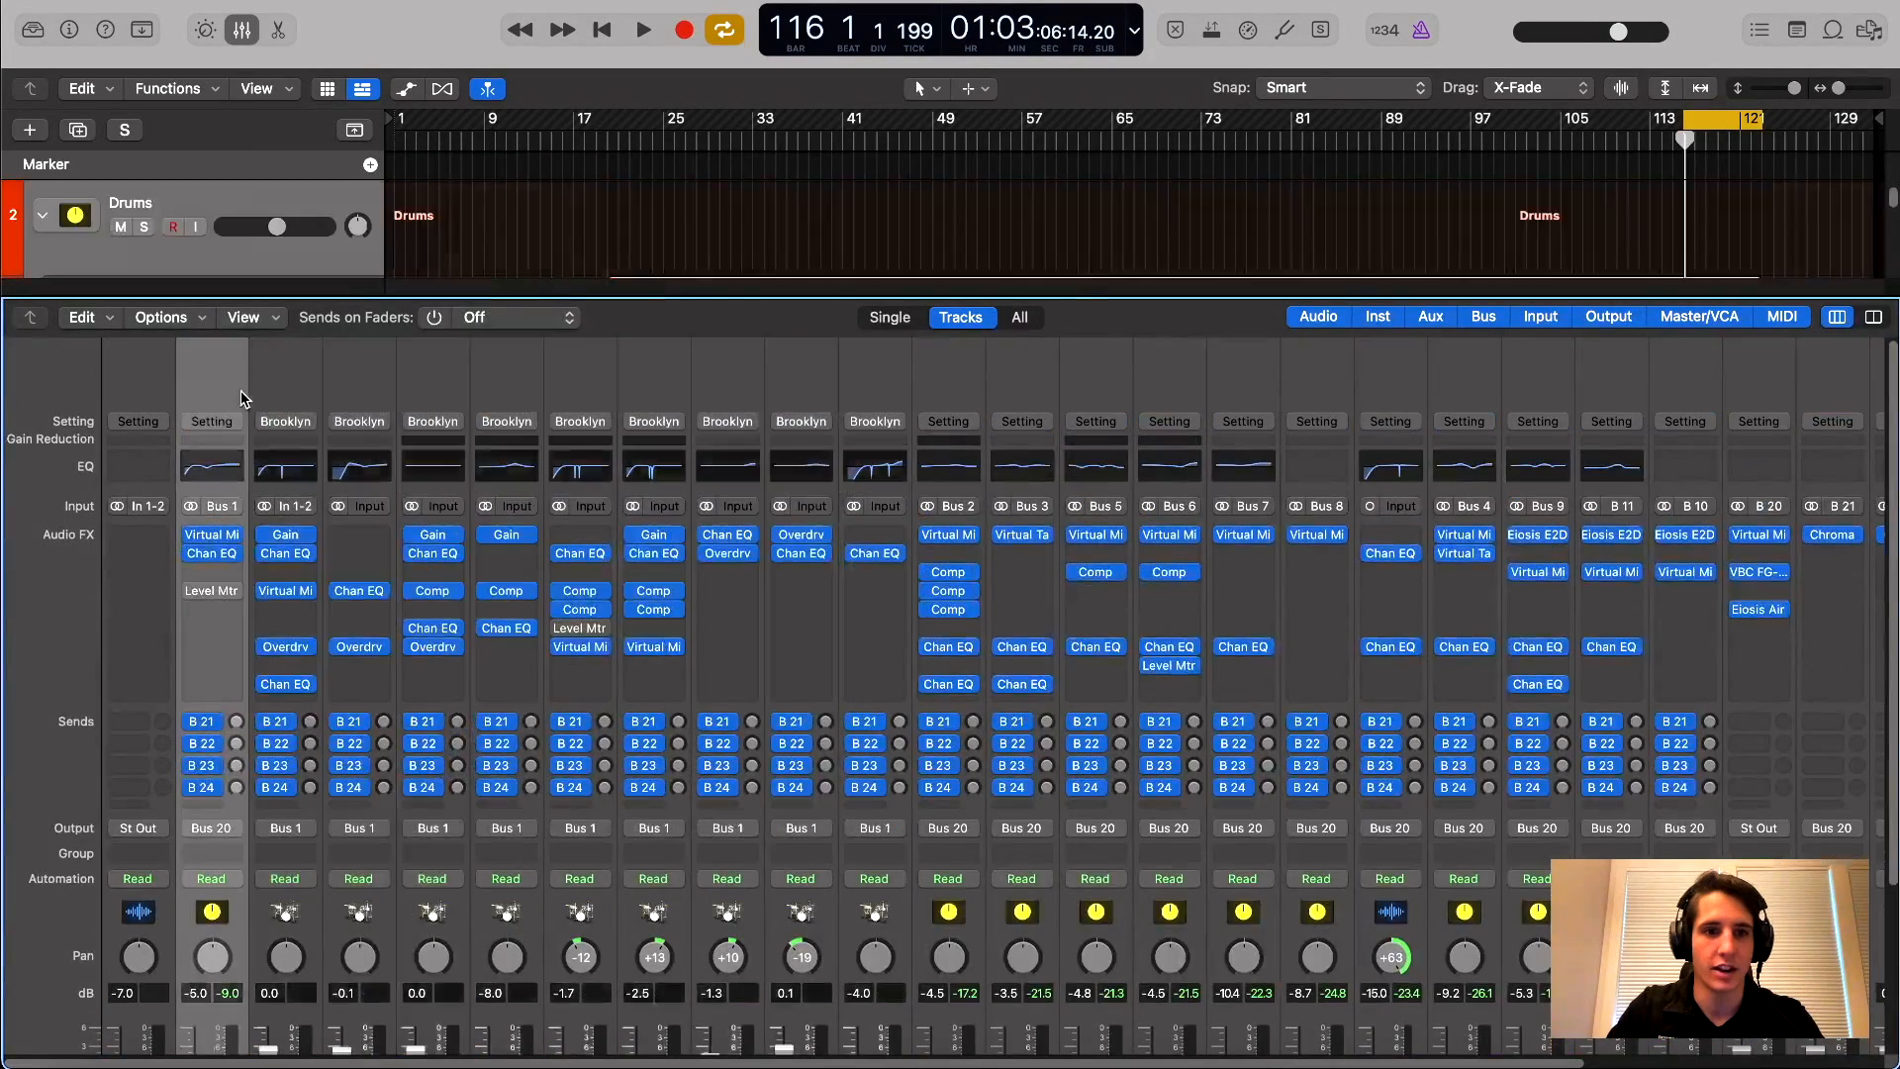
click(287, 385)
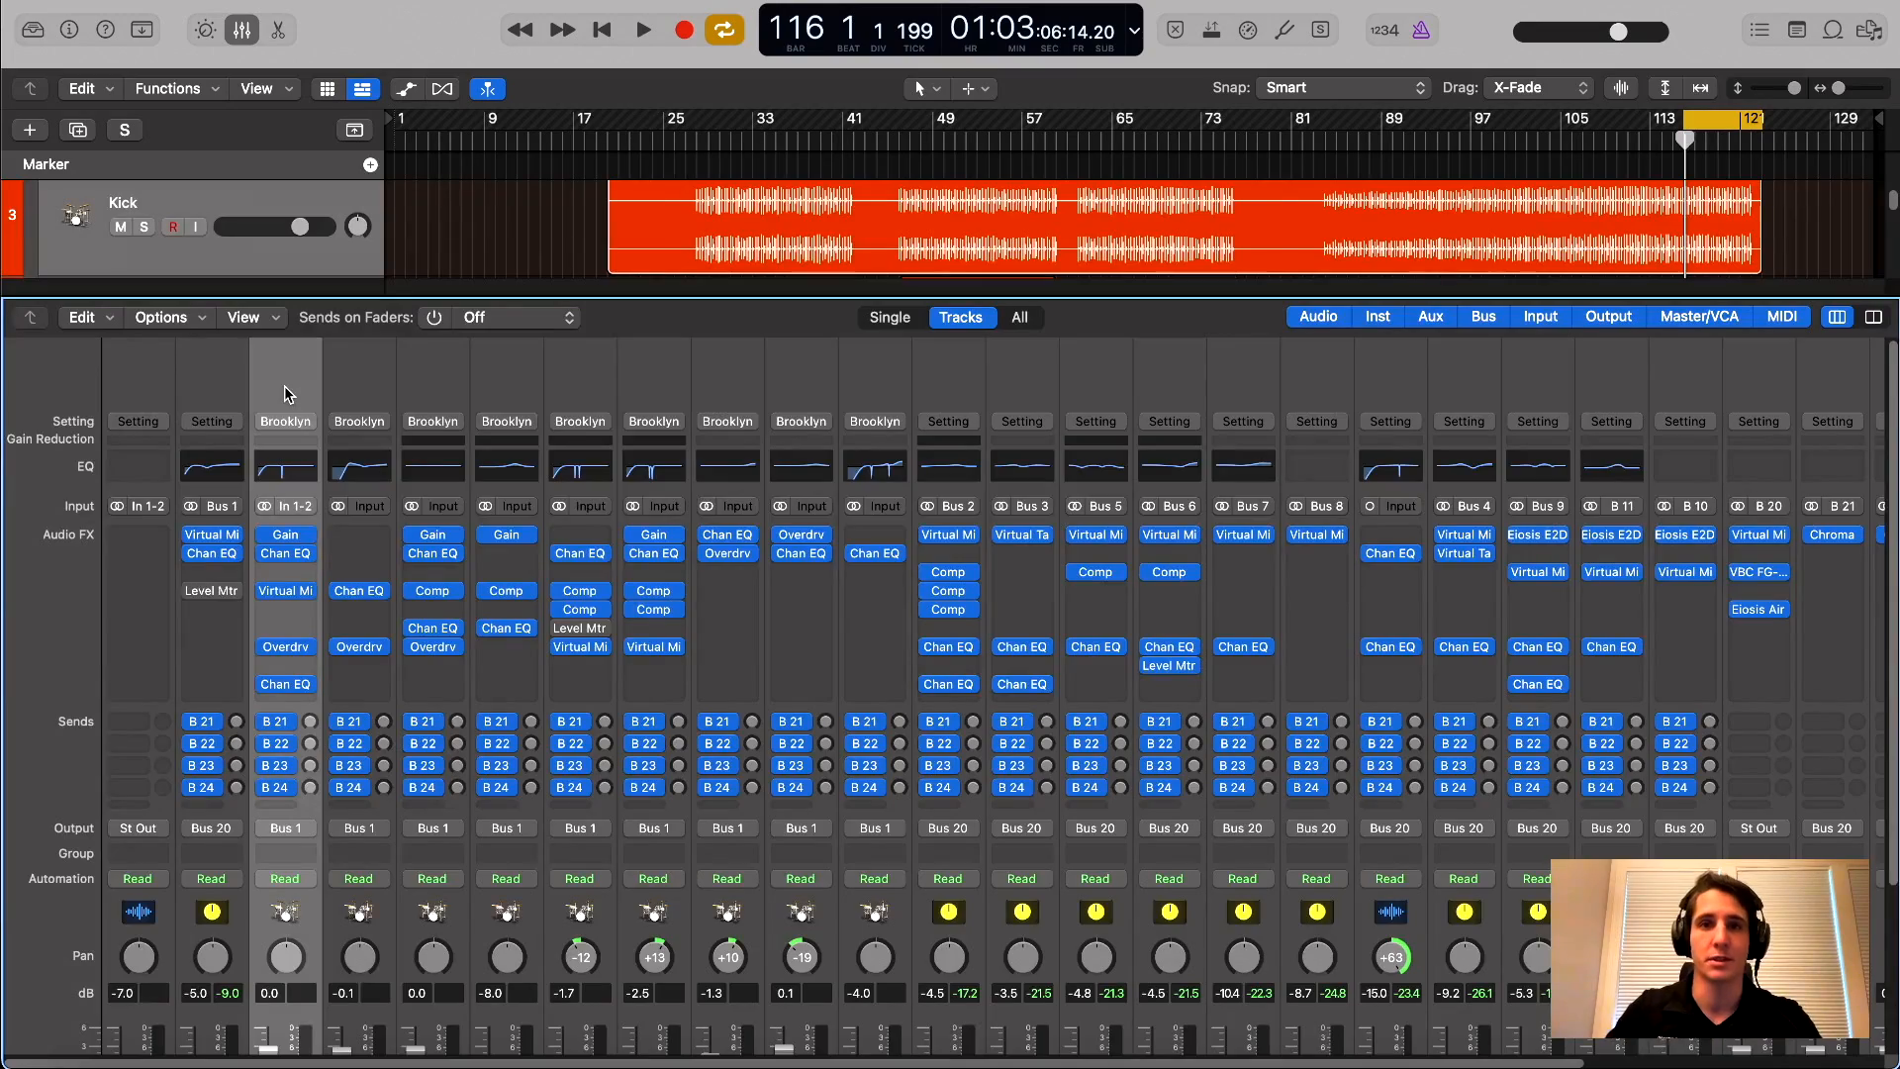
scroll(539, 744, down, 5)
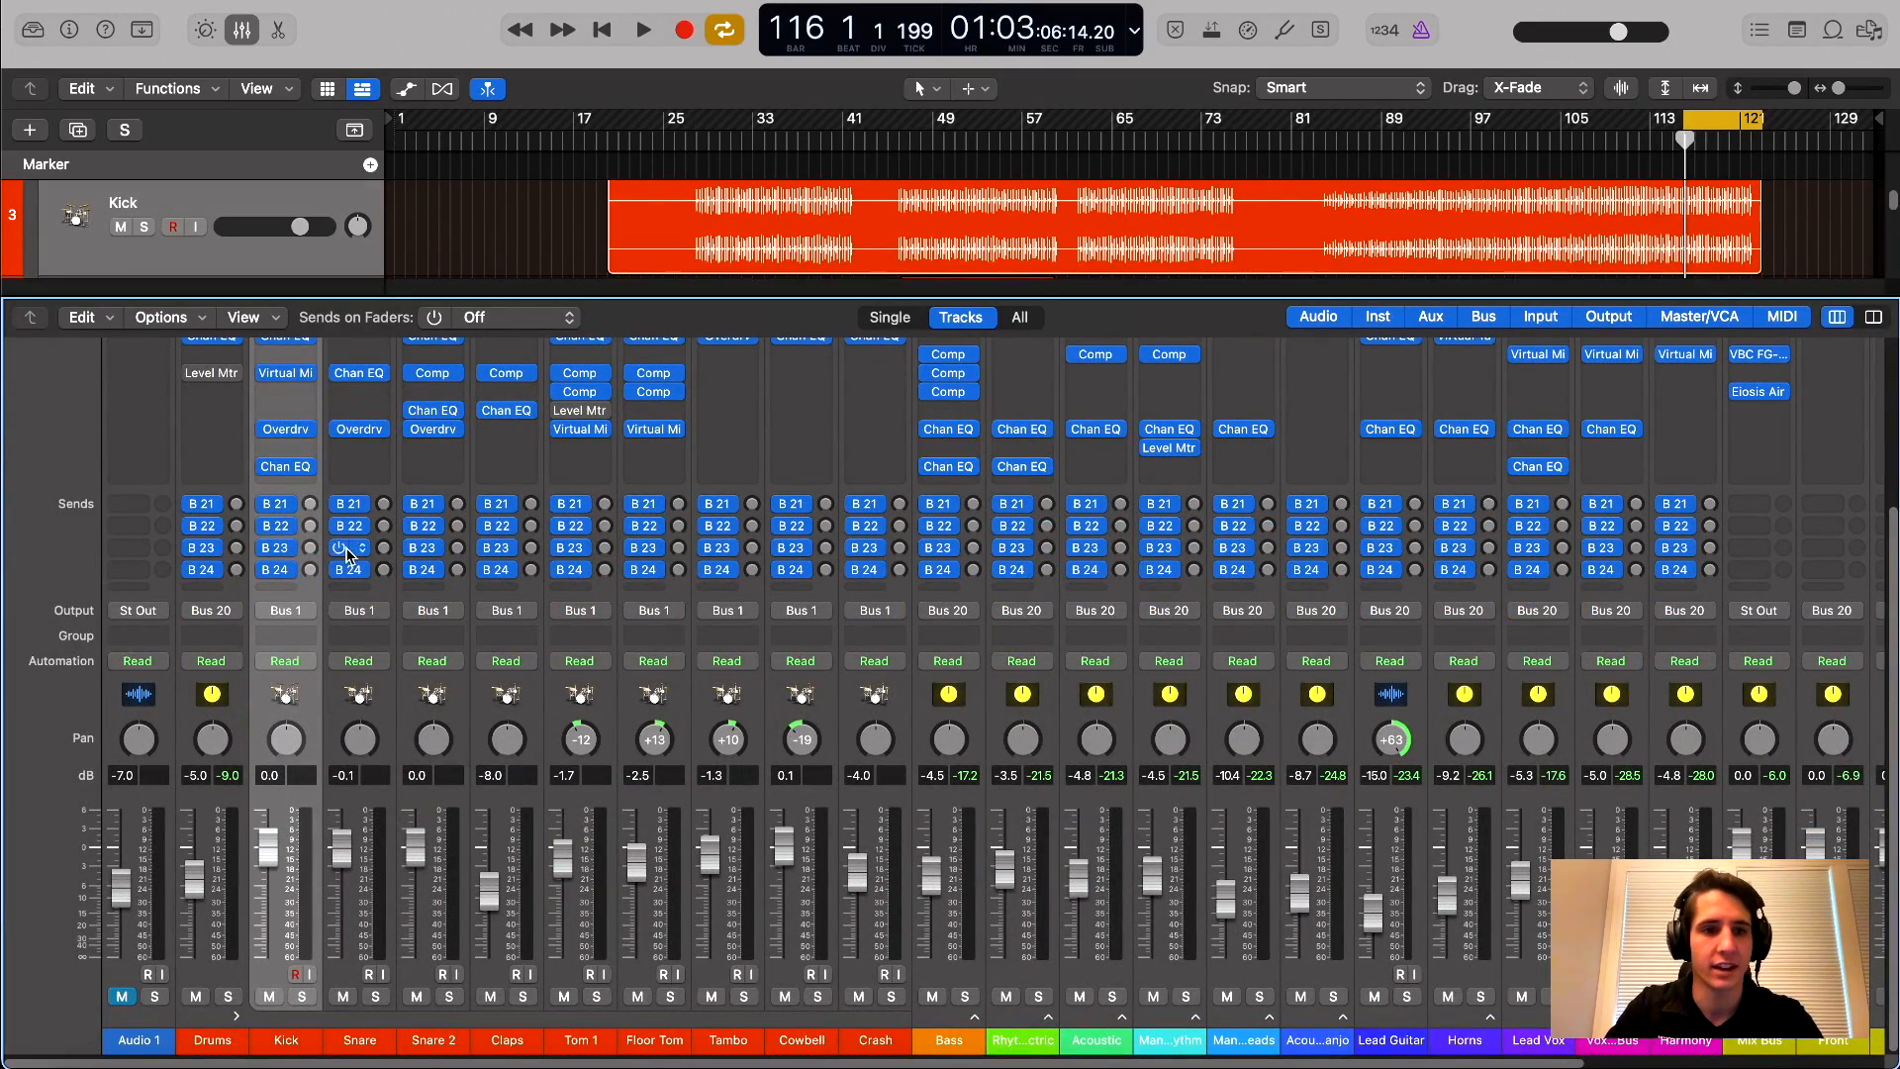
drag(311, 507, 898, 519)
Turn up the Bus 22 sends on Bass, Rhythm Electric, Acoustic, Mando Rhythm and Mando Leads, and the Bus 23 send on Acoustic Leads and Banjo
scroll(888, 725, up, 1)
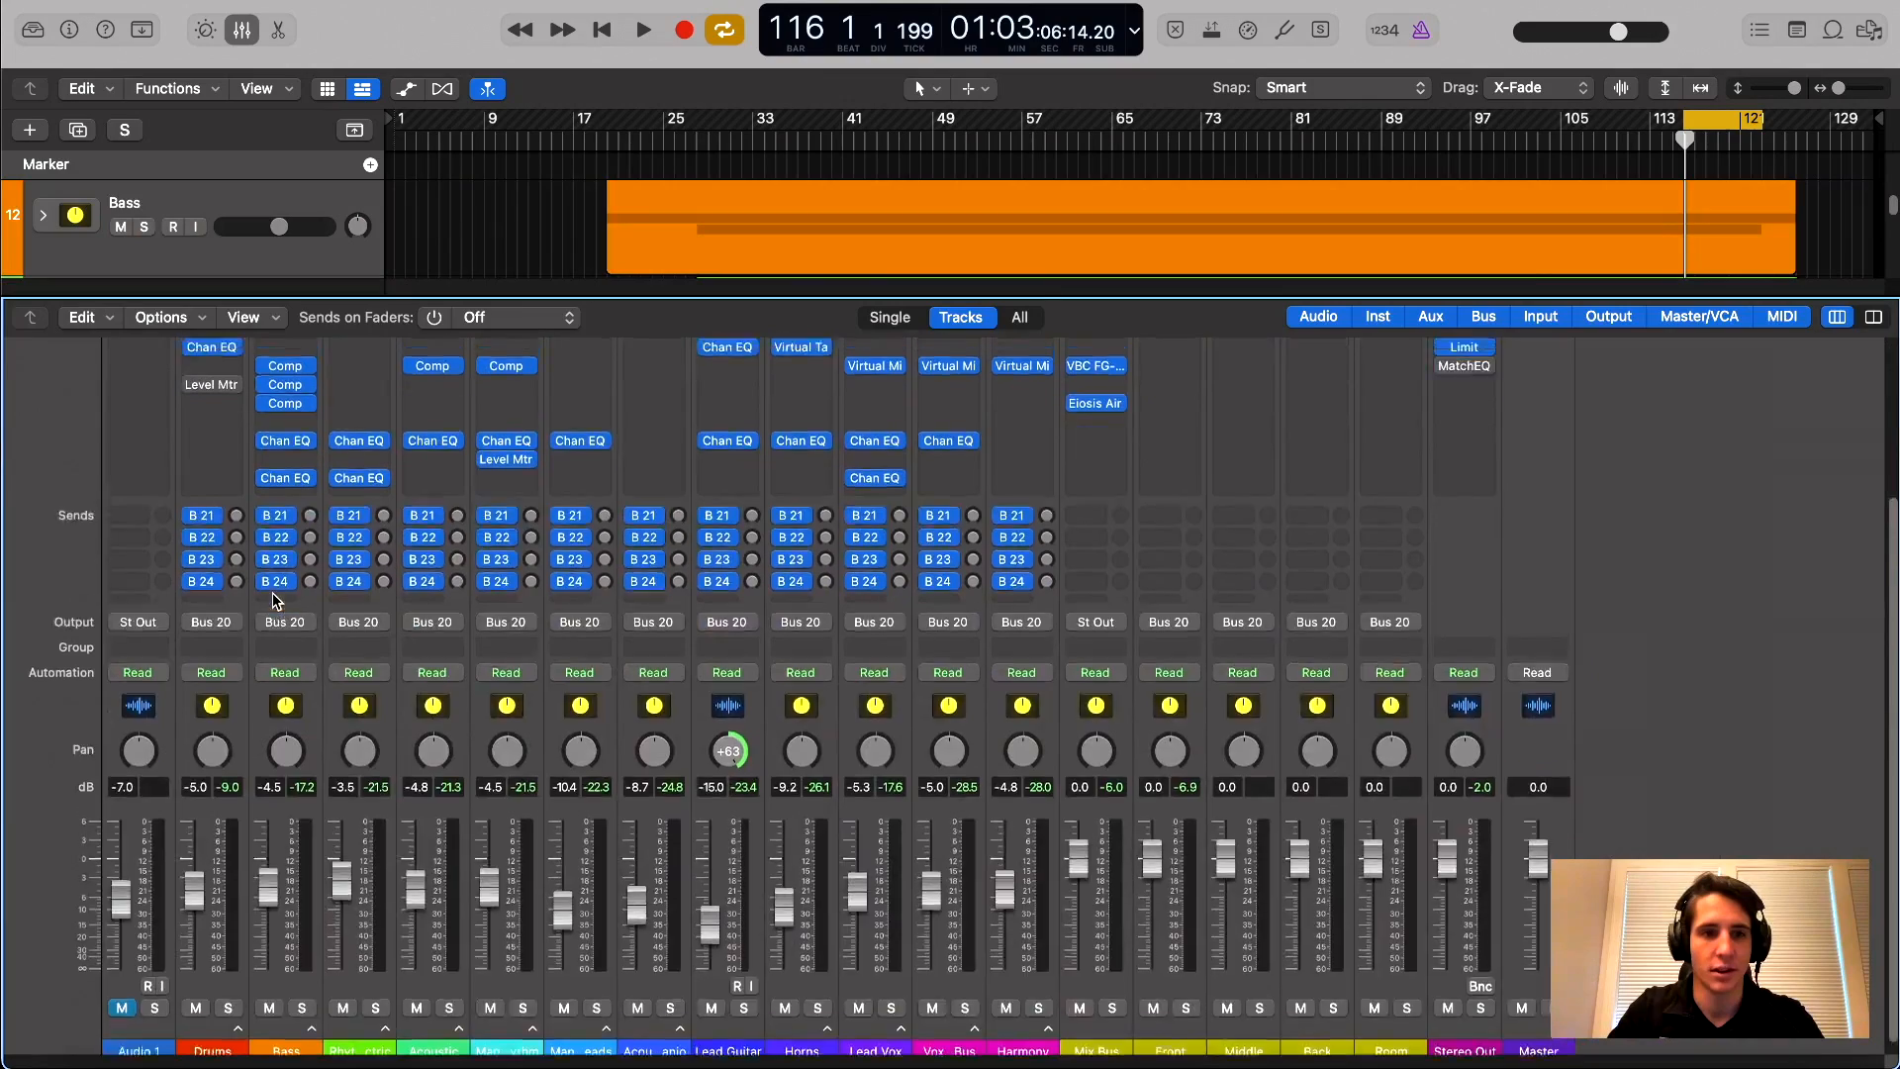
scroll(271, 591, up, 5)
drag(317, 694, 317, 687)
scroll(327, 842, down, 3)
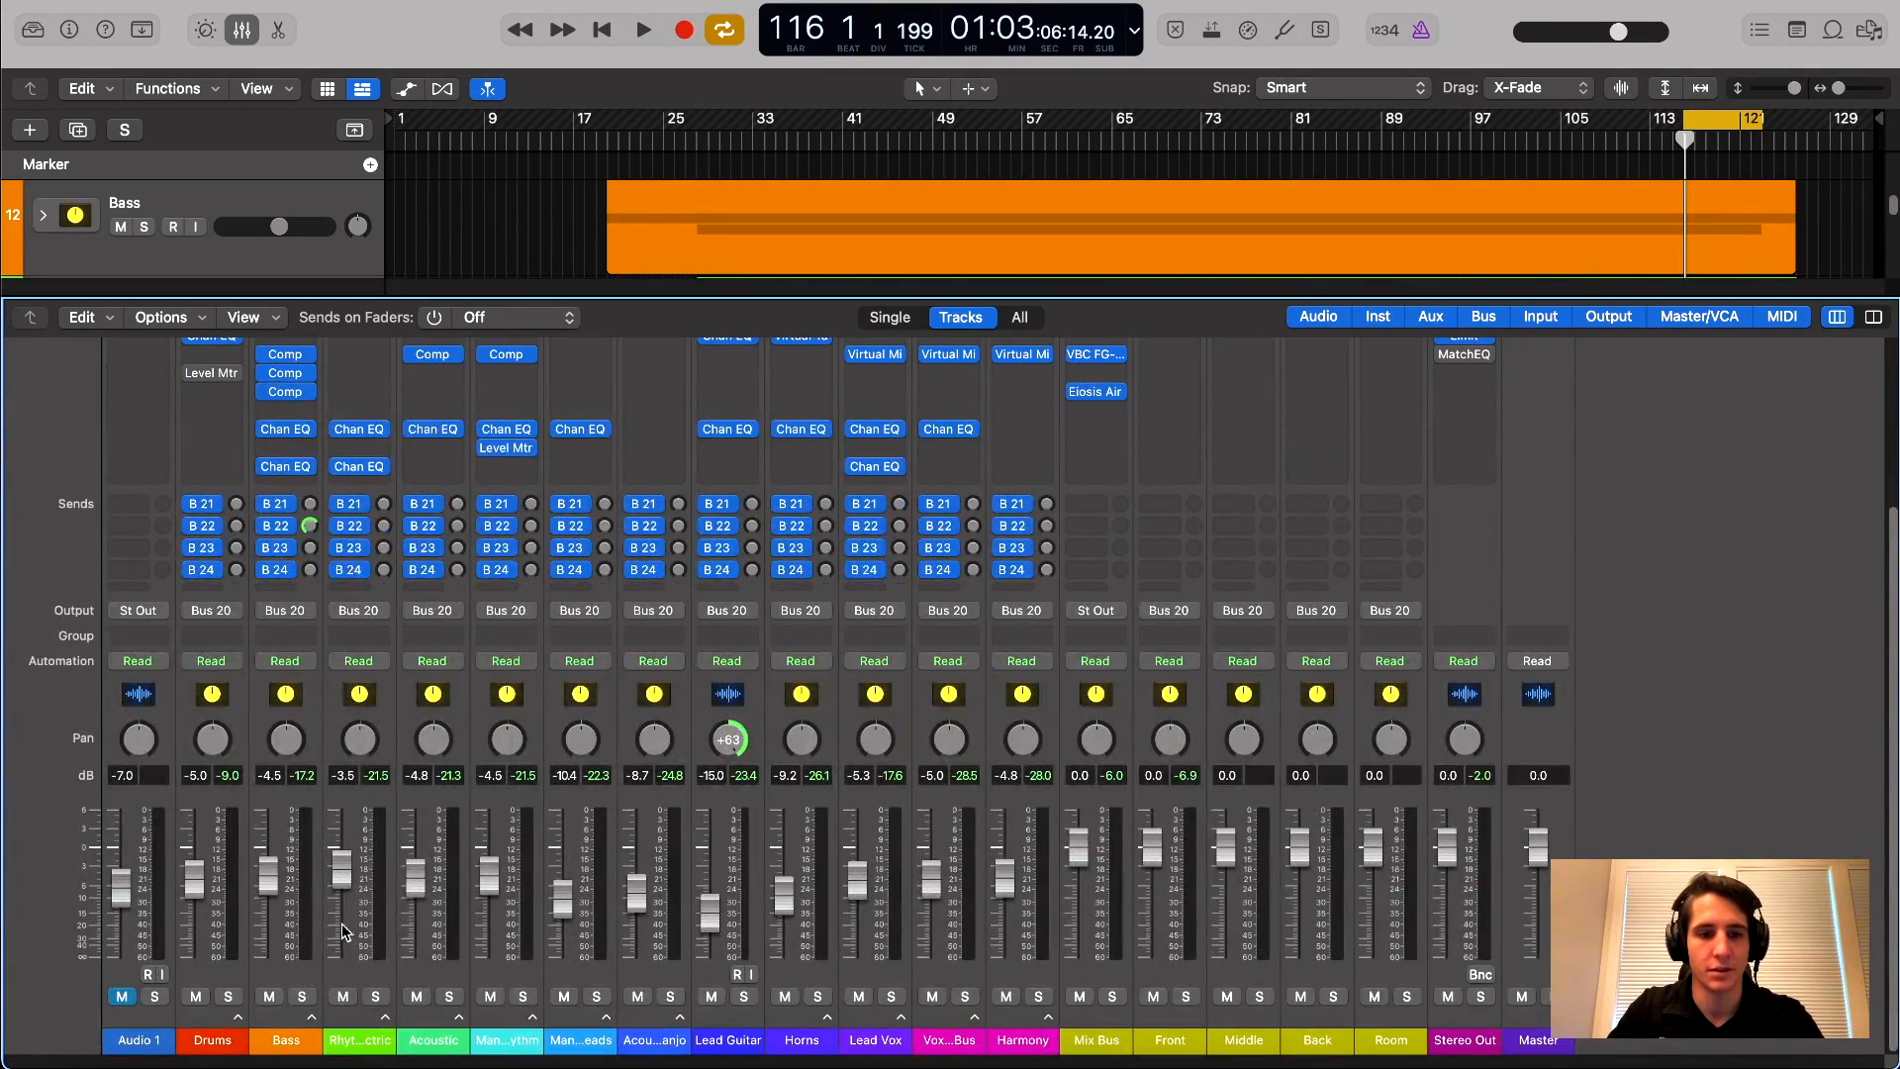
drag(384, 528, 457, 522)
click(535, 728)
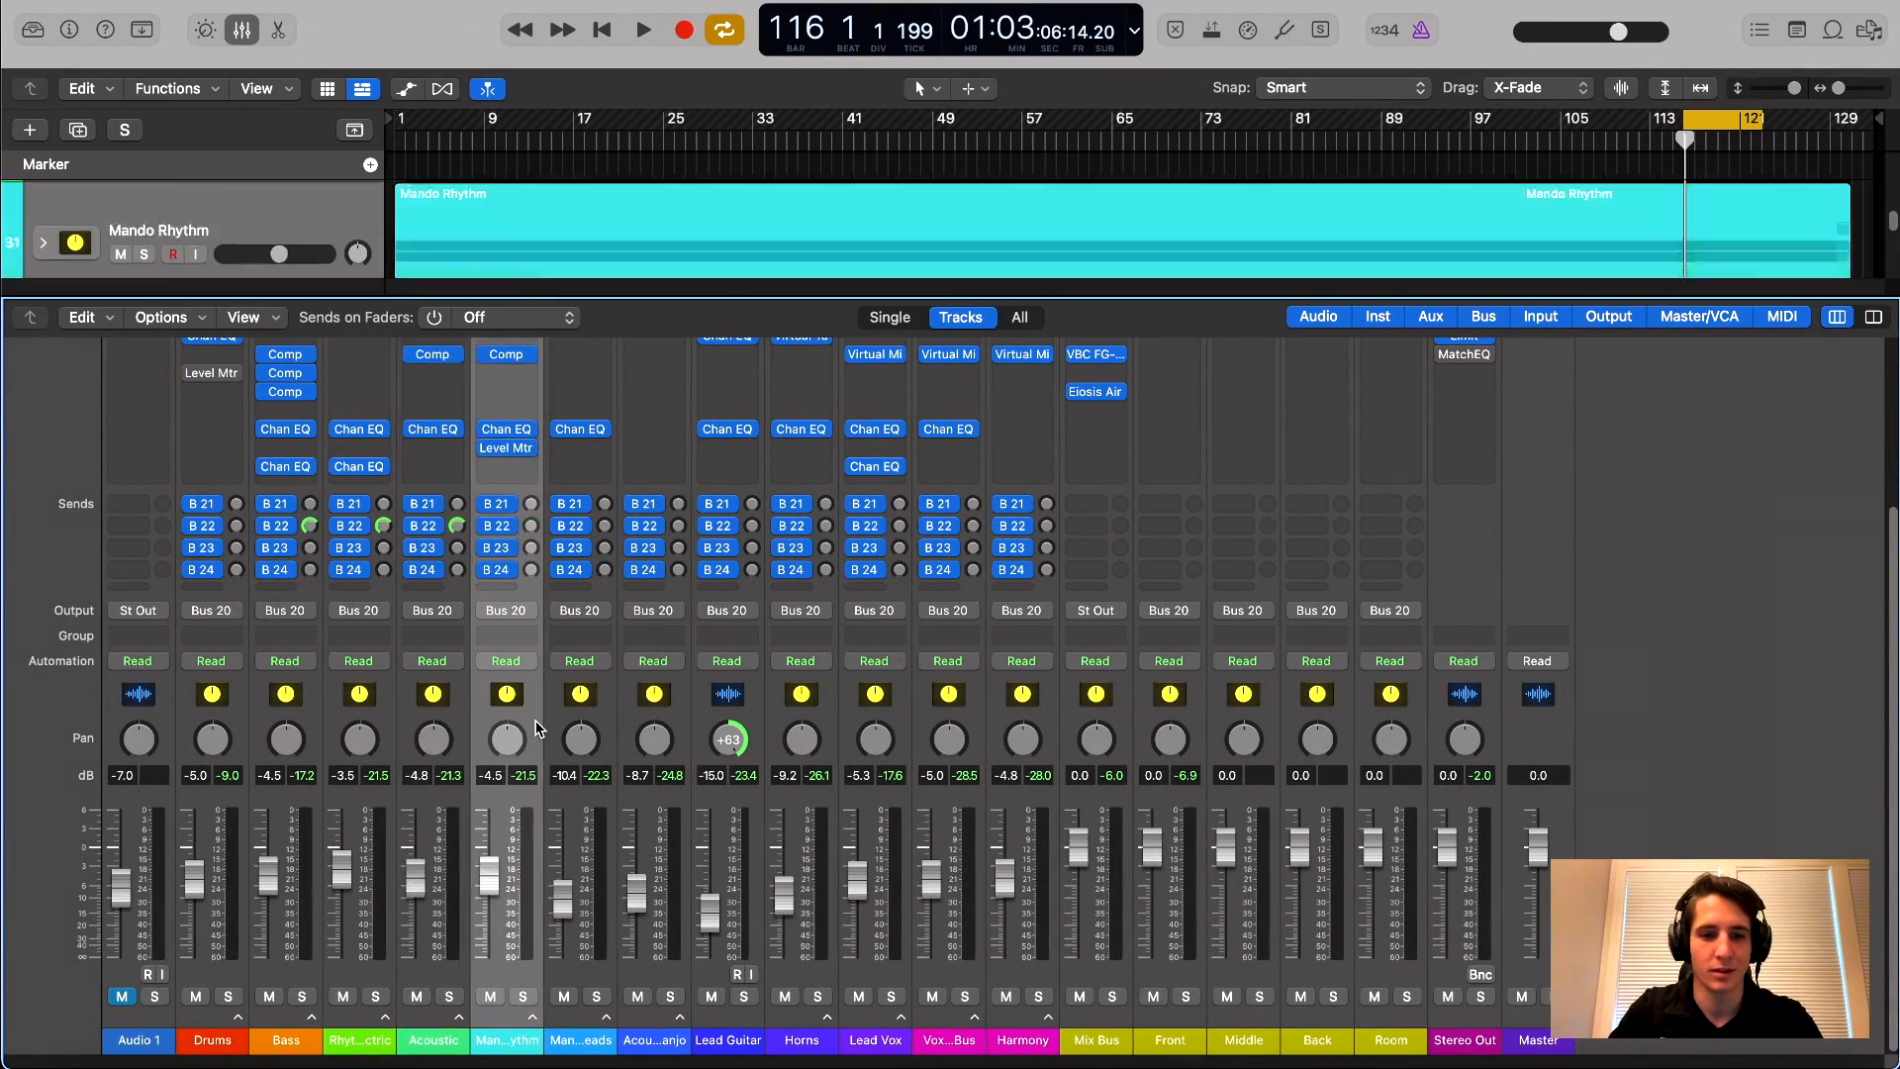
drag(532, 520, 678, 543)
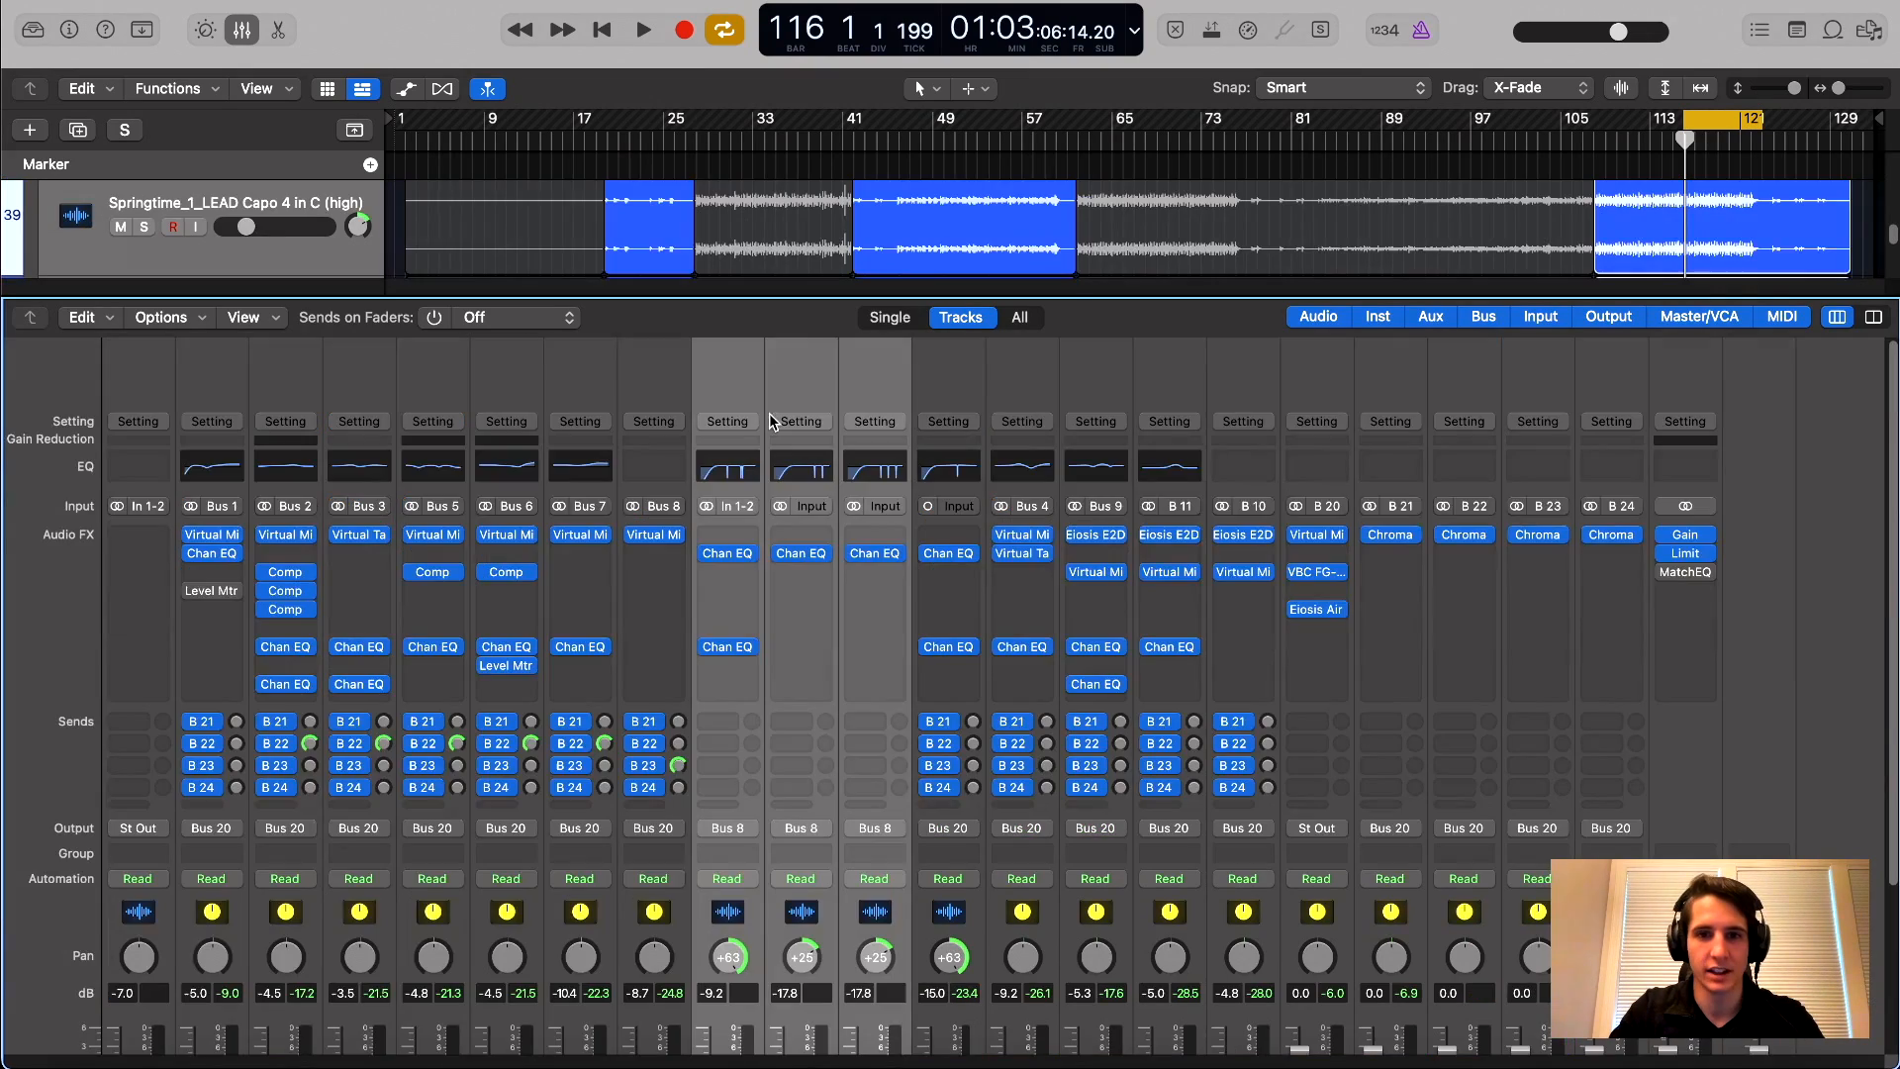
Set the Bus 23 send on Lead Guitar and the Bus 22 send on Horns to 0.0 dB
scroll(752, 576, down, 5)
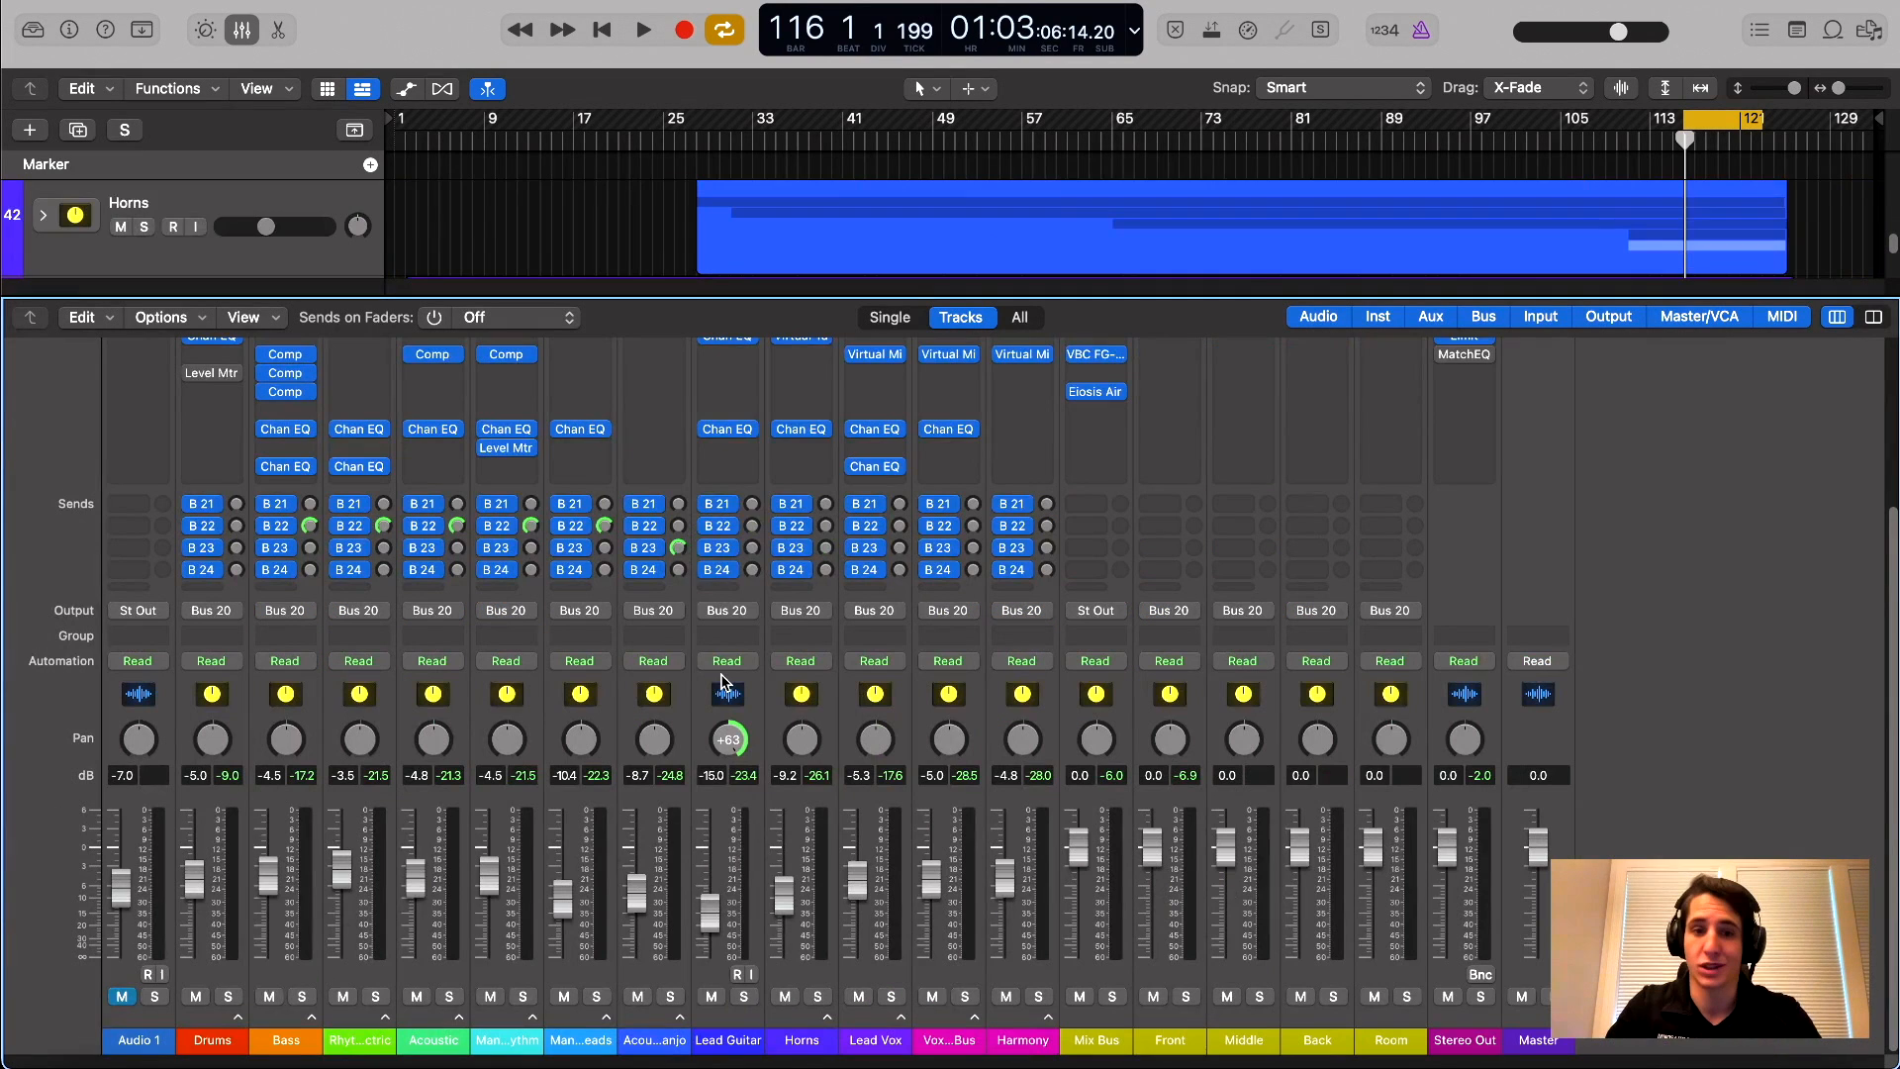
click(751, 714)
drag(752, 547, 752, 541)
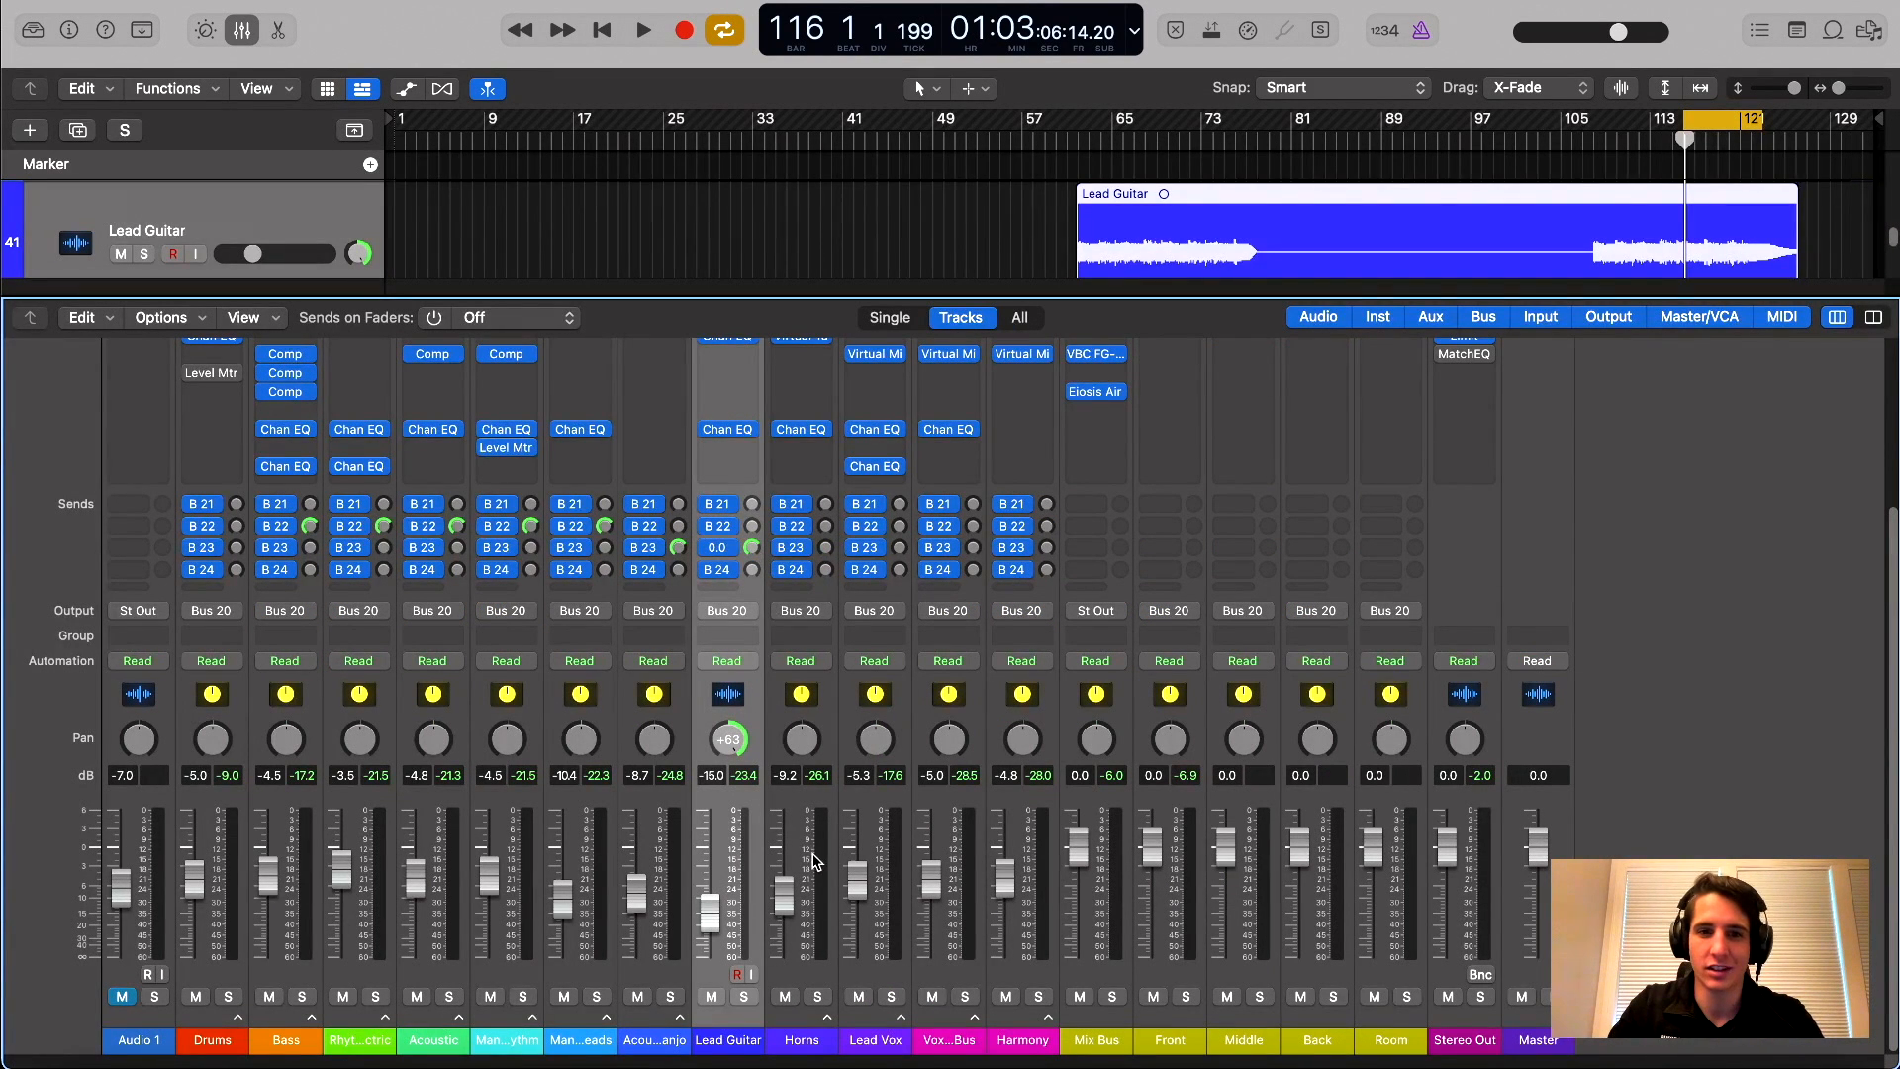
click(801, 737)
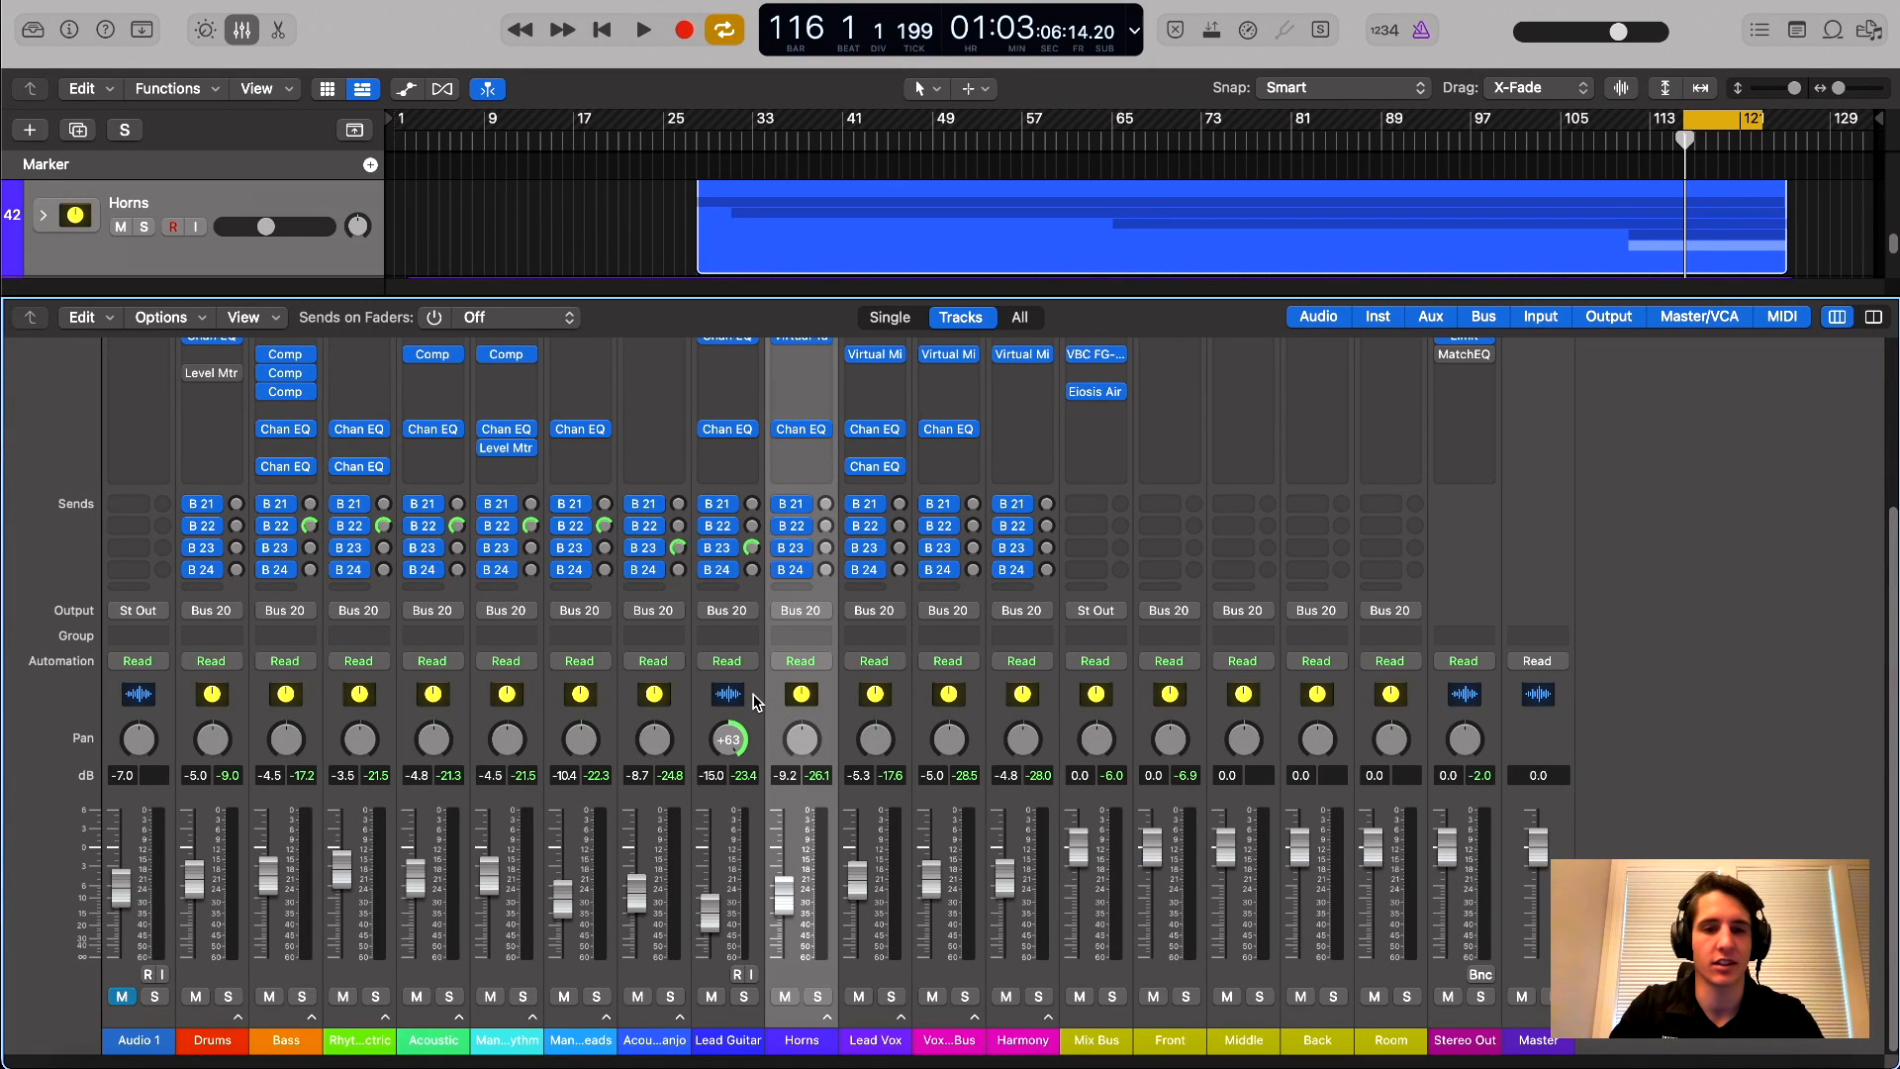
scroll(827, 697, up, 5)
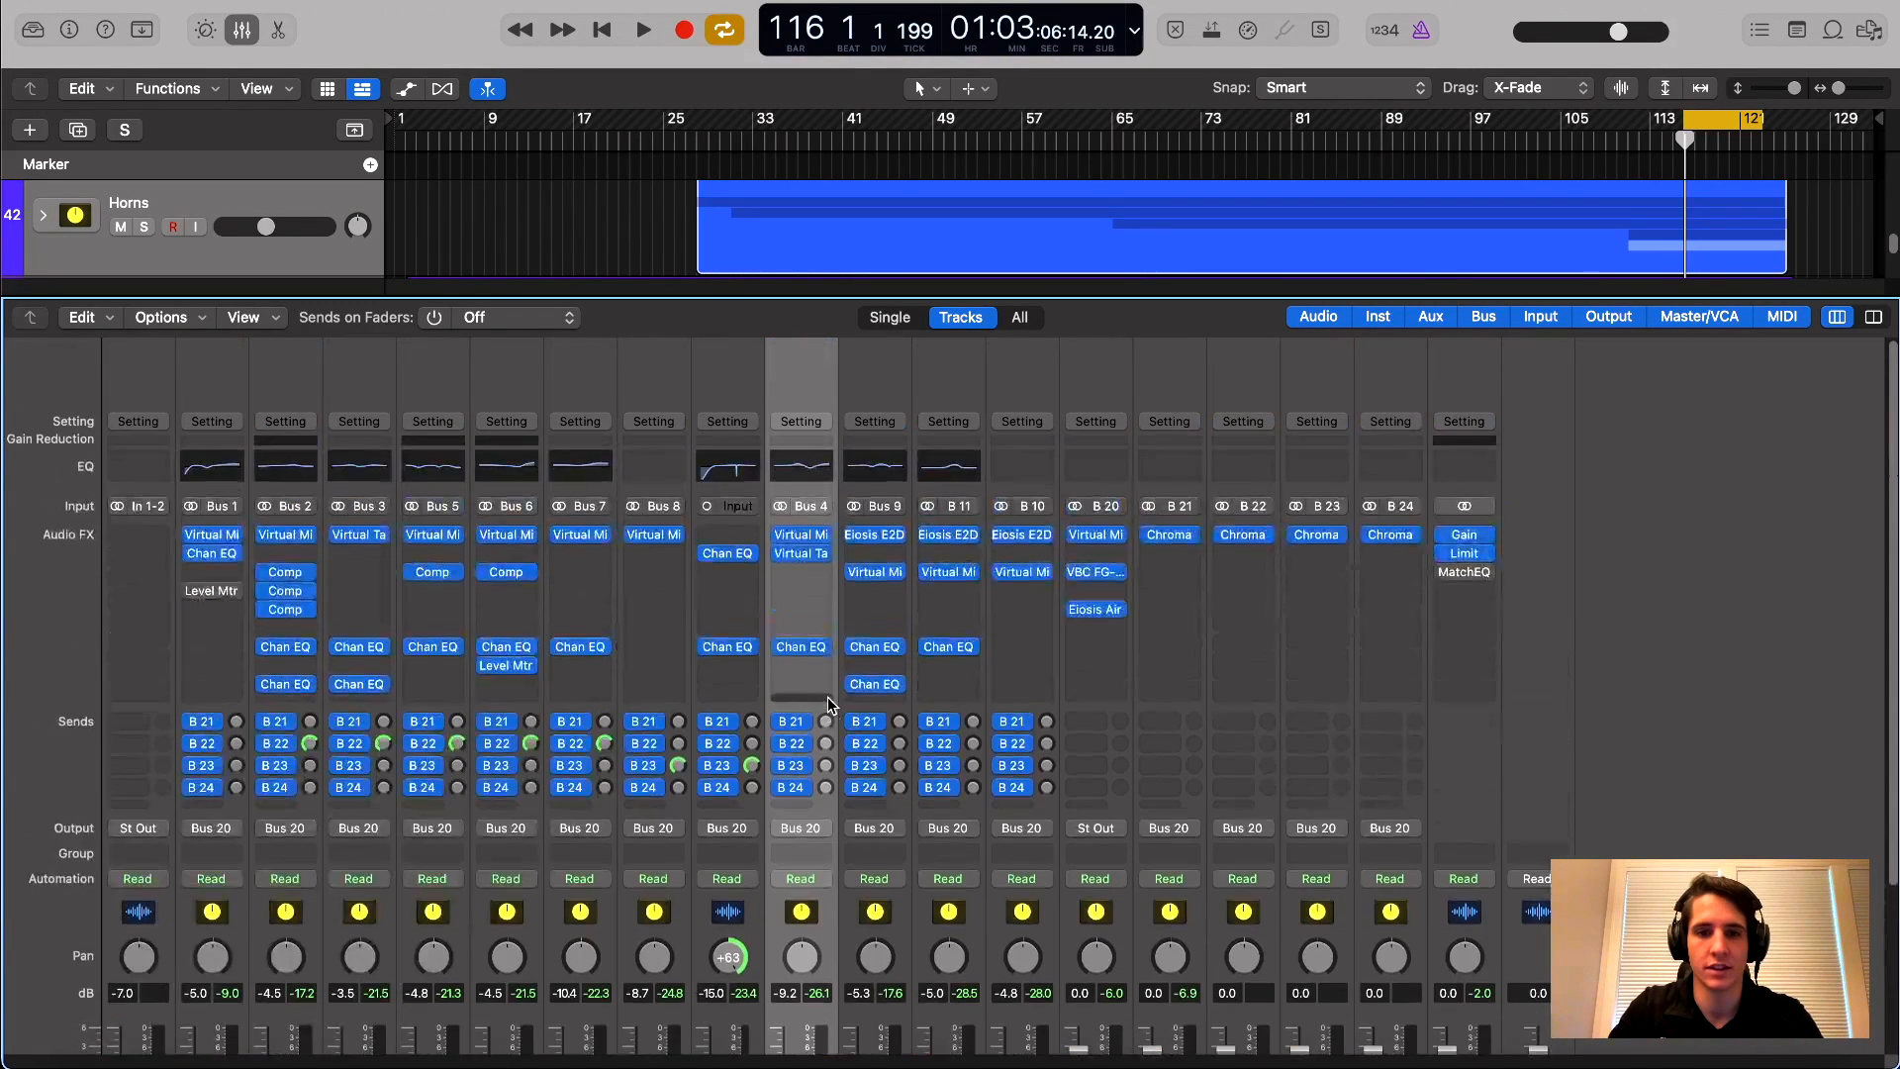
scroll(828, 701, down, 5)
alt+click(825, 525)
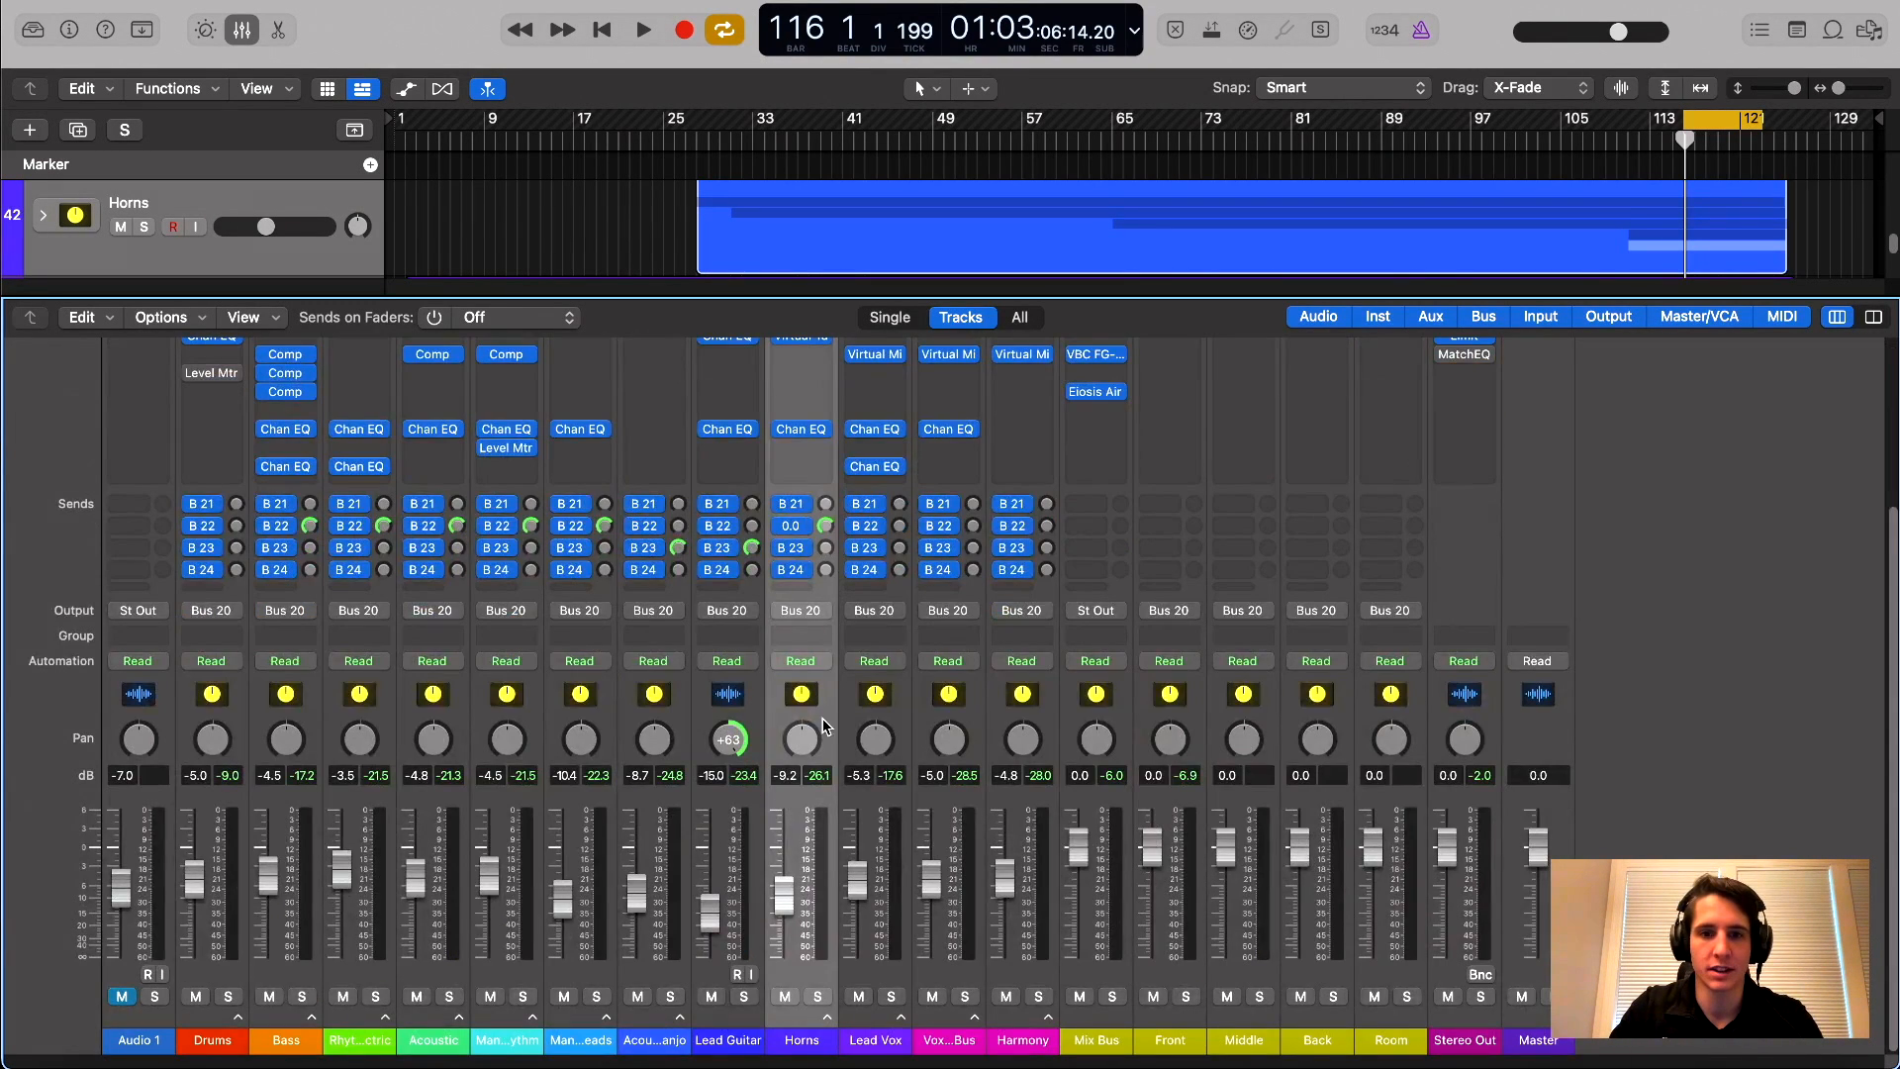
Turn up the Bus 21 send on Lead Vox and the Bus 23 sends on Vox Gang Bus and Harmony
click(902, 724)
alt+click(899, 504)
alt+click(973, 548)
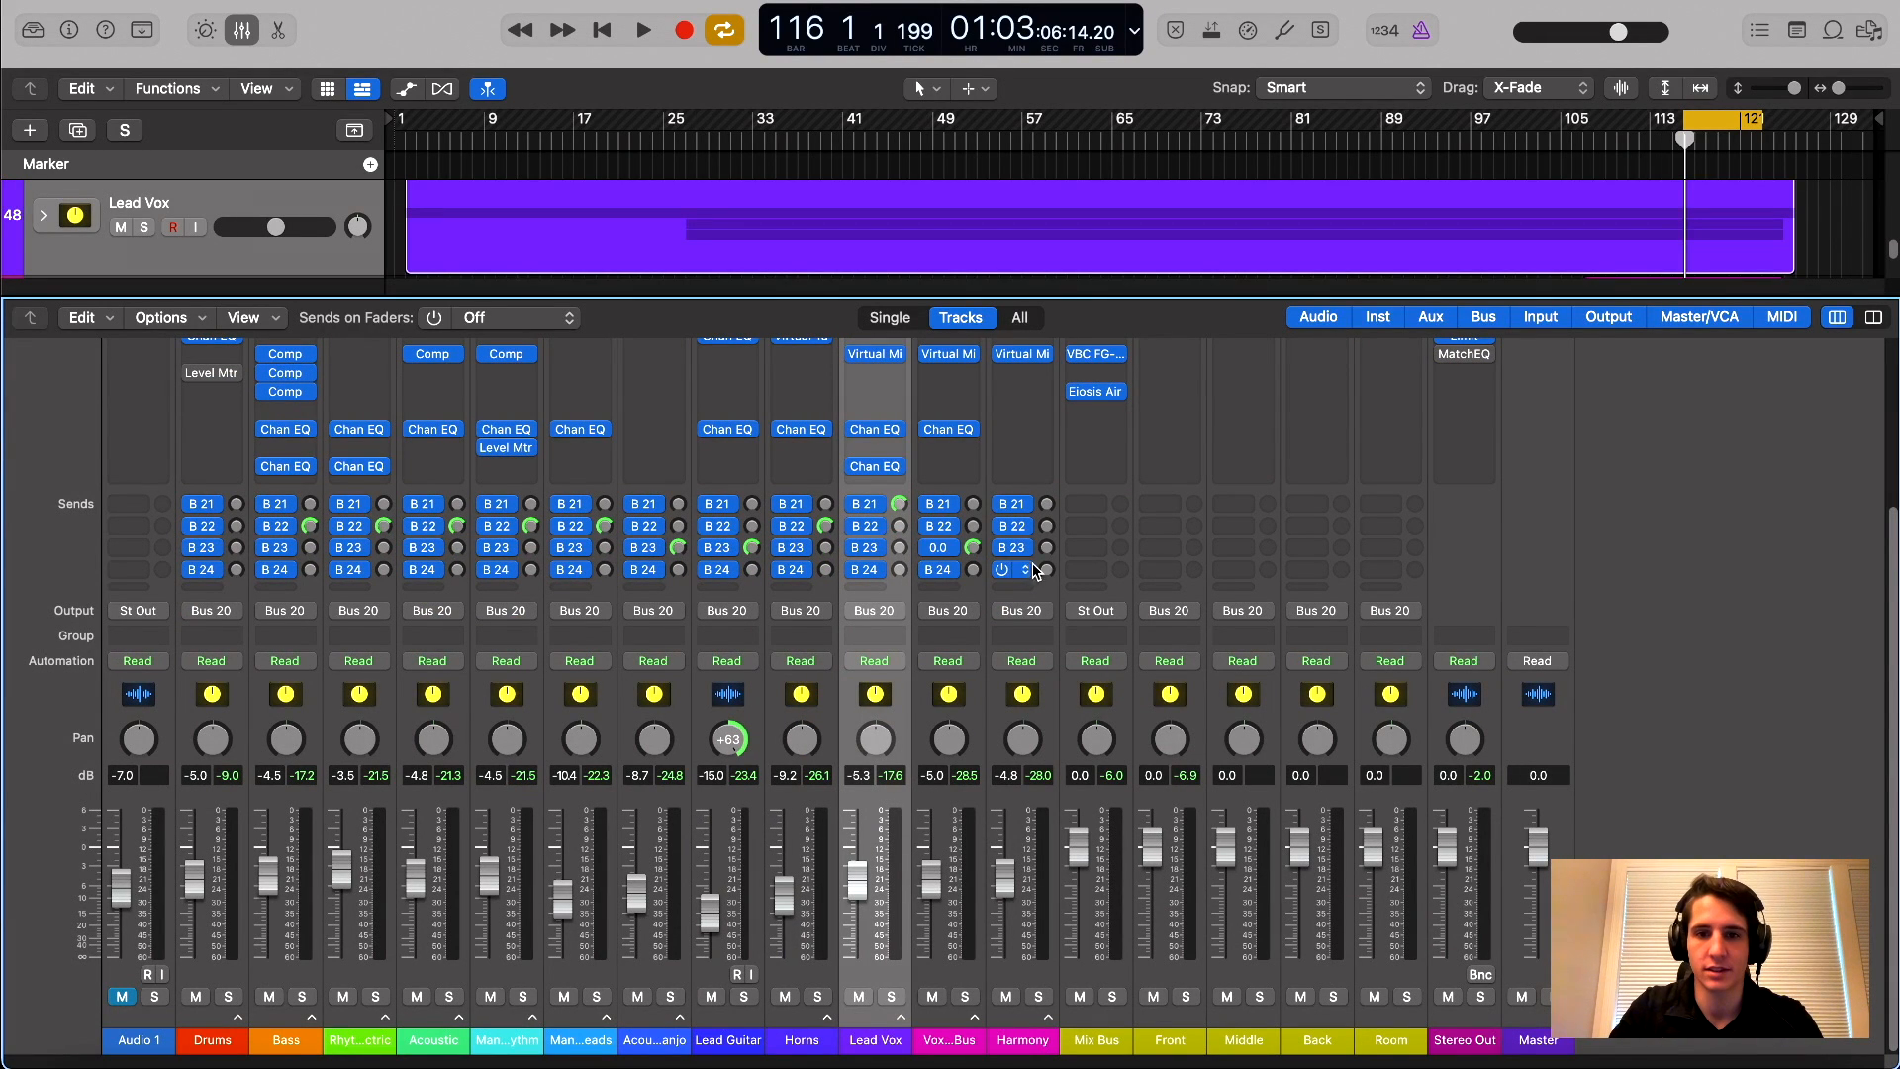
alt+click(1047, 549)
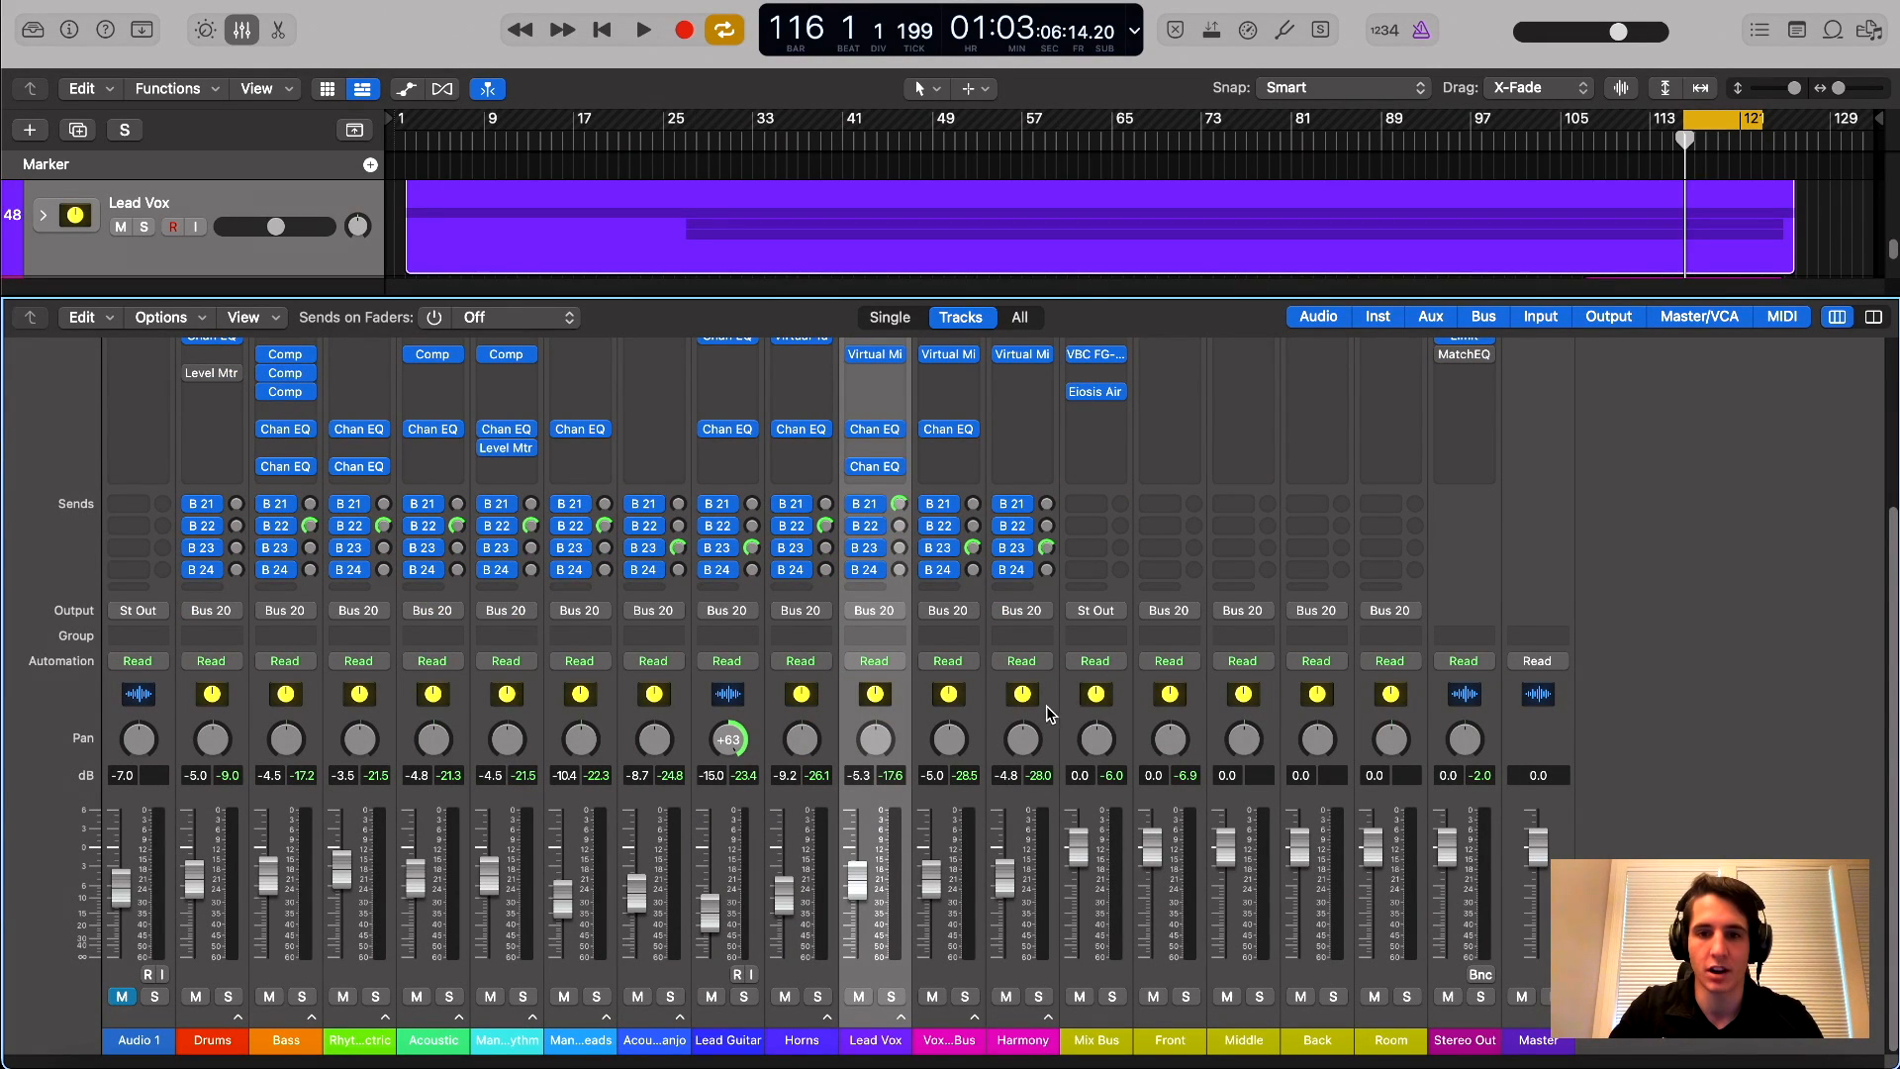
Look over the Front, Middle and Back auxes and the channel sends that feed them
scroll(1029, 698, up, 4)
scroll(1109, 707, down, 4)
drag(1167, 715, 1316, 752)
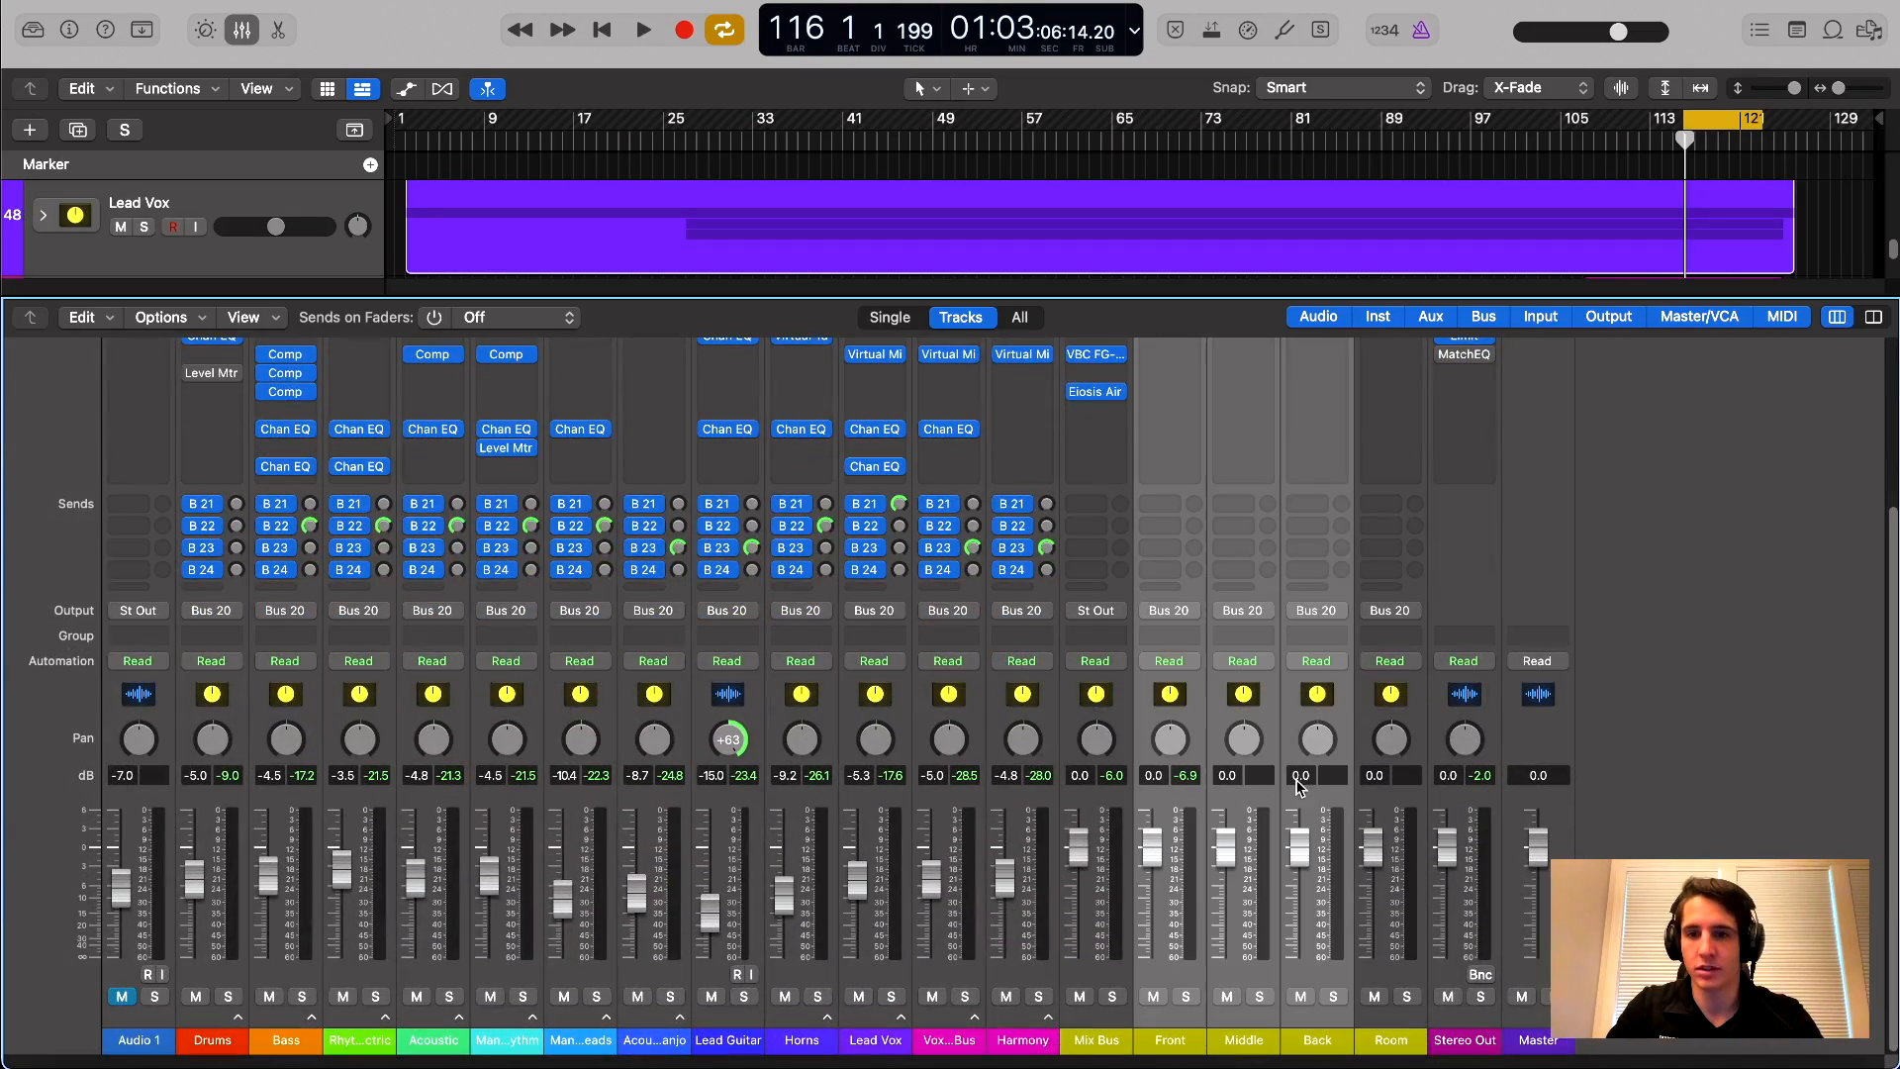
scroll(1073, 782, up, 4)
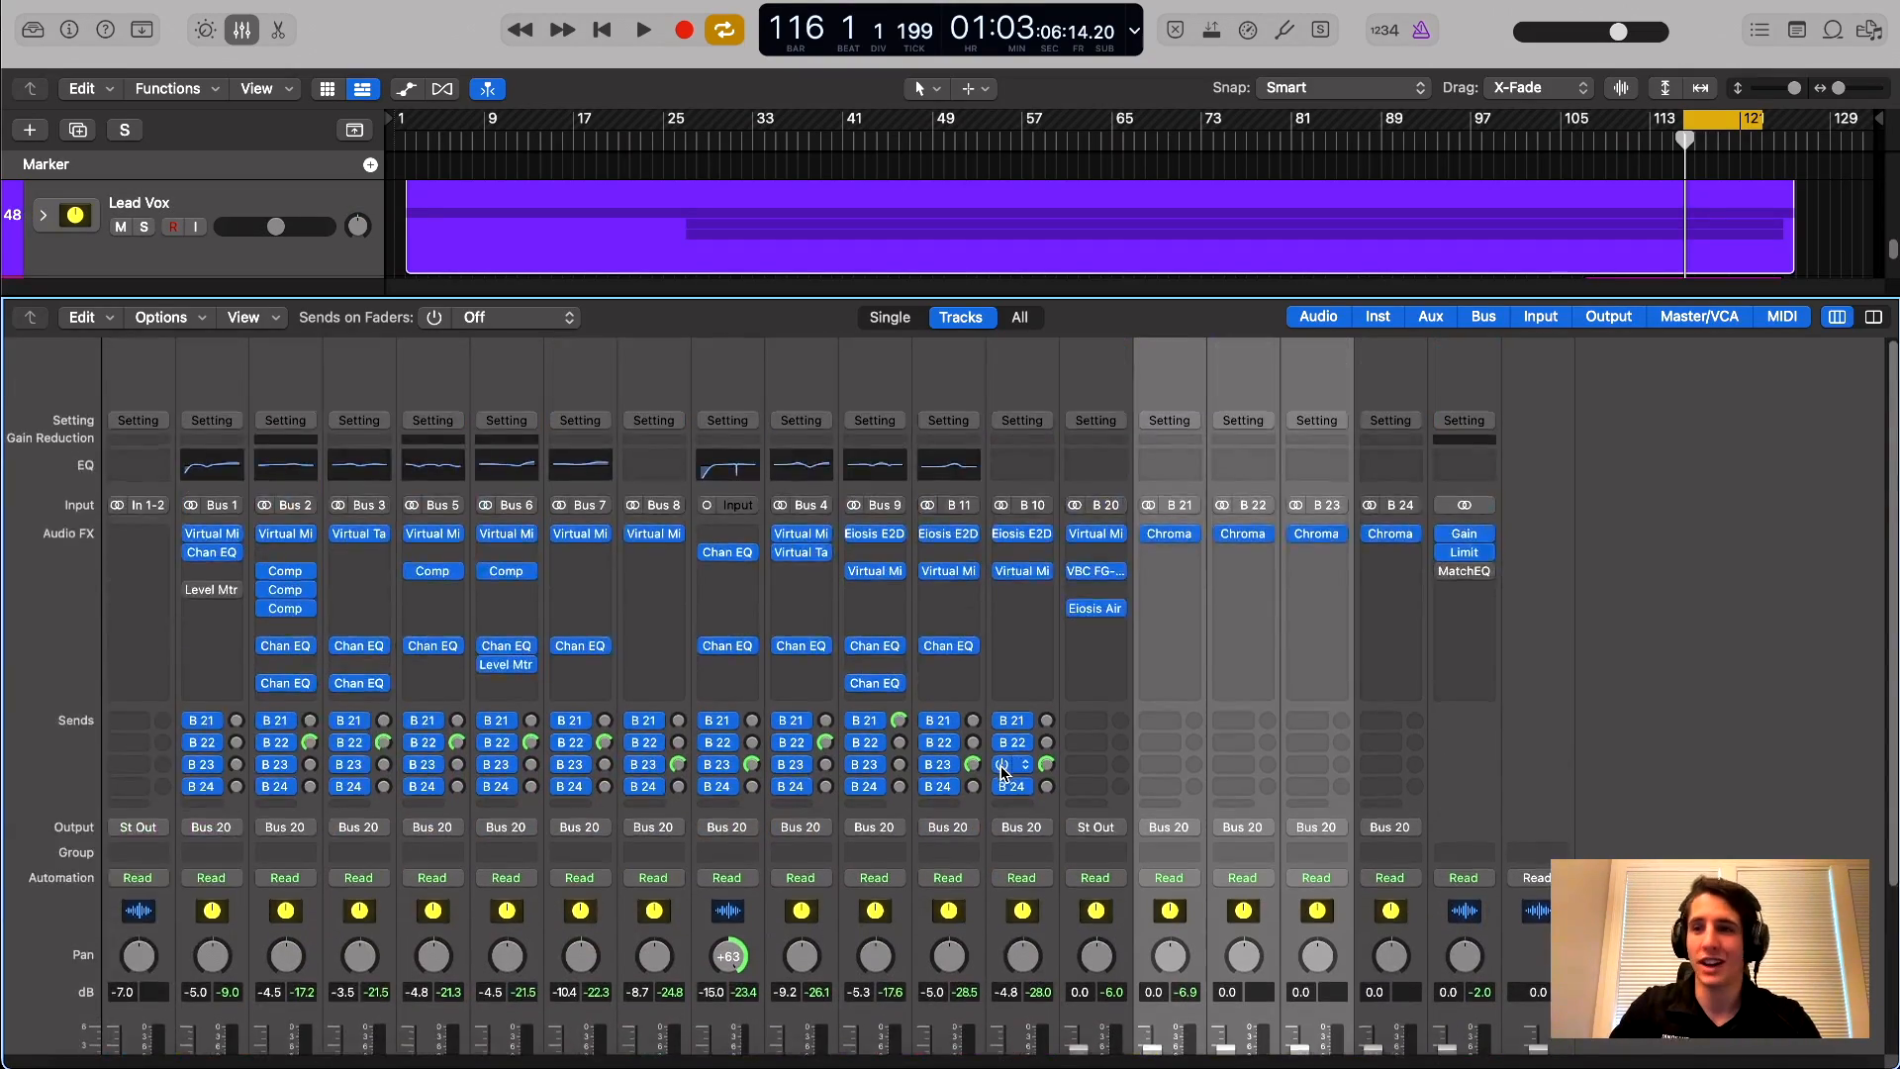
scroll(1003, 772, down, 4)
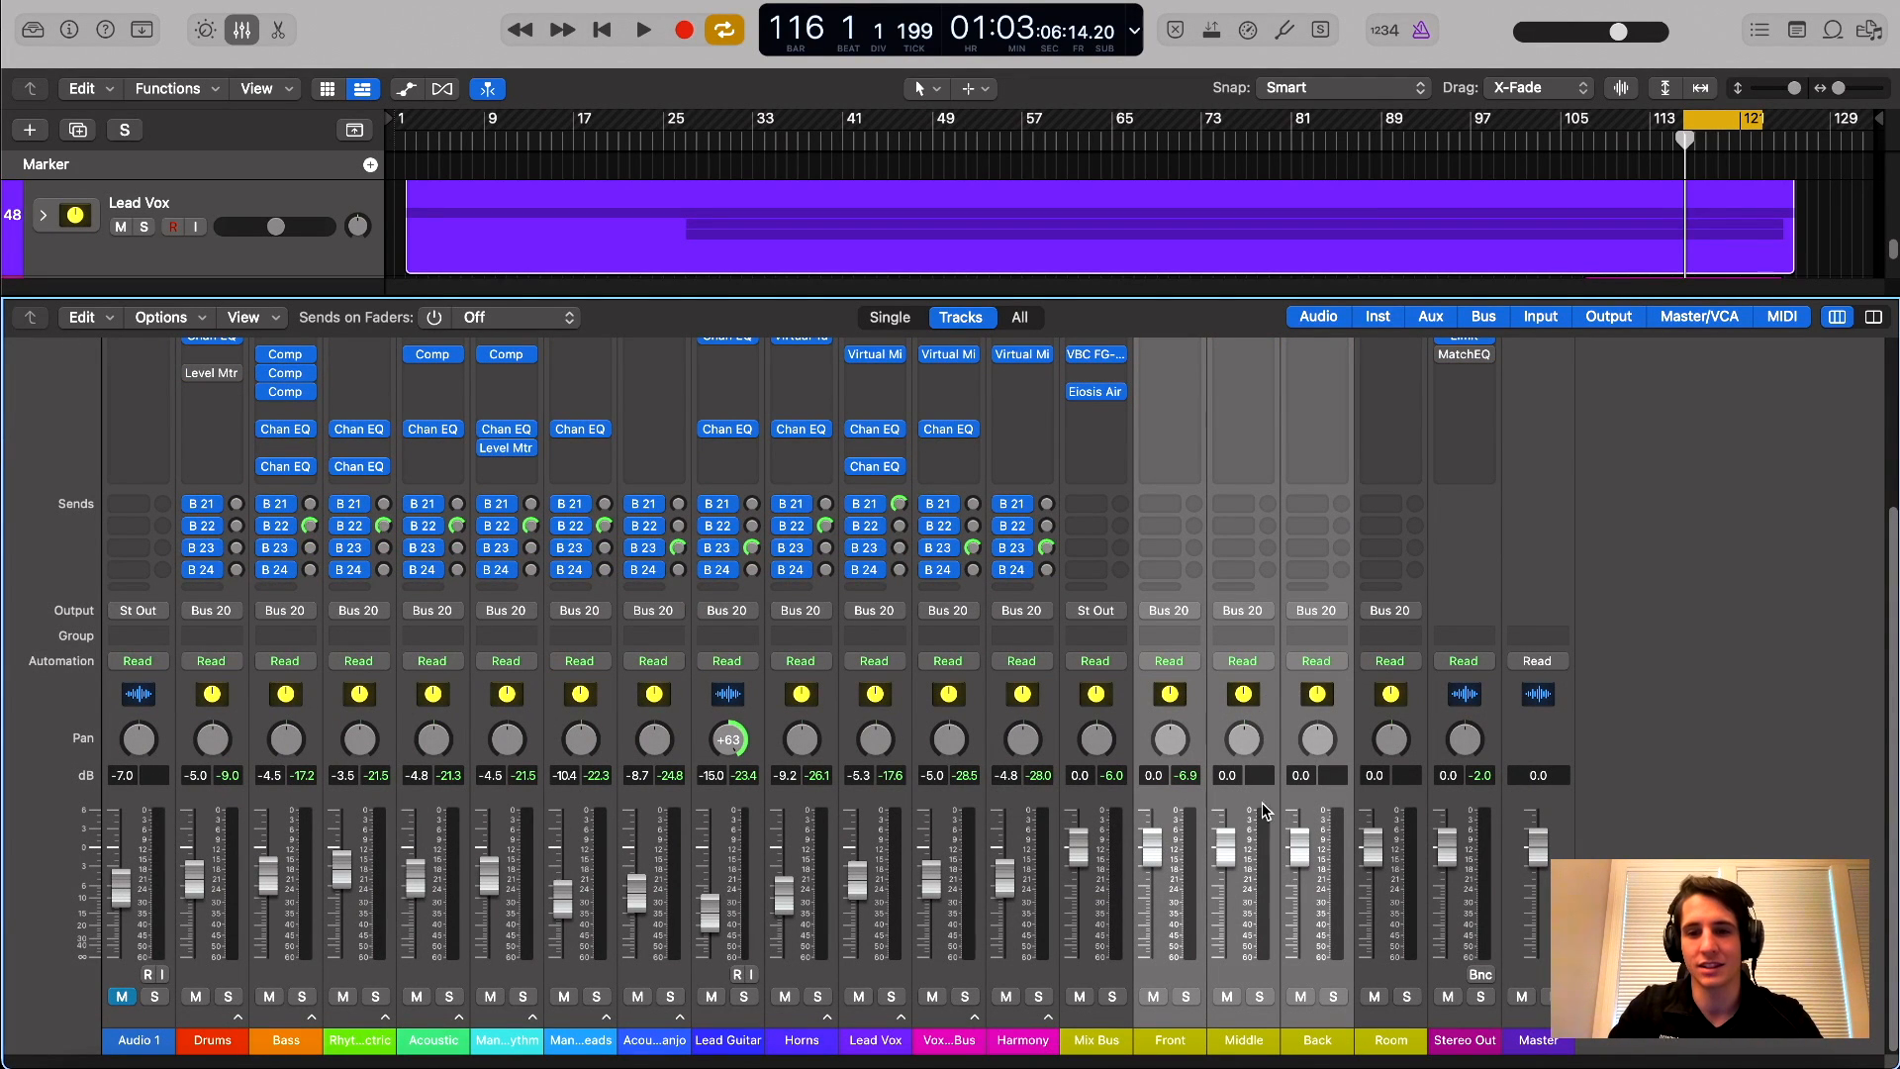
scroll(1216, 696, up, 5)
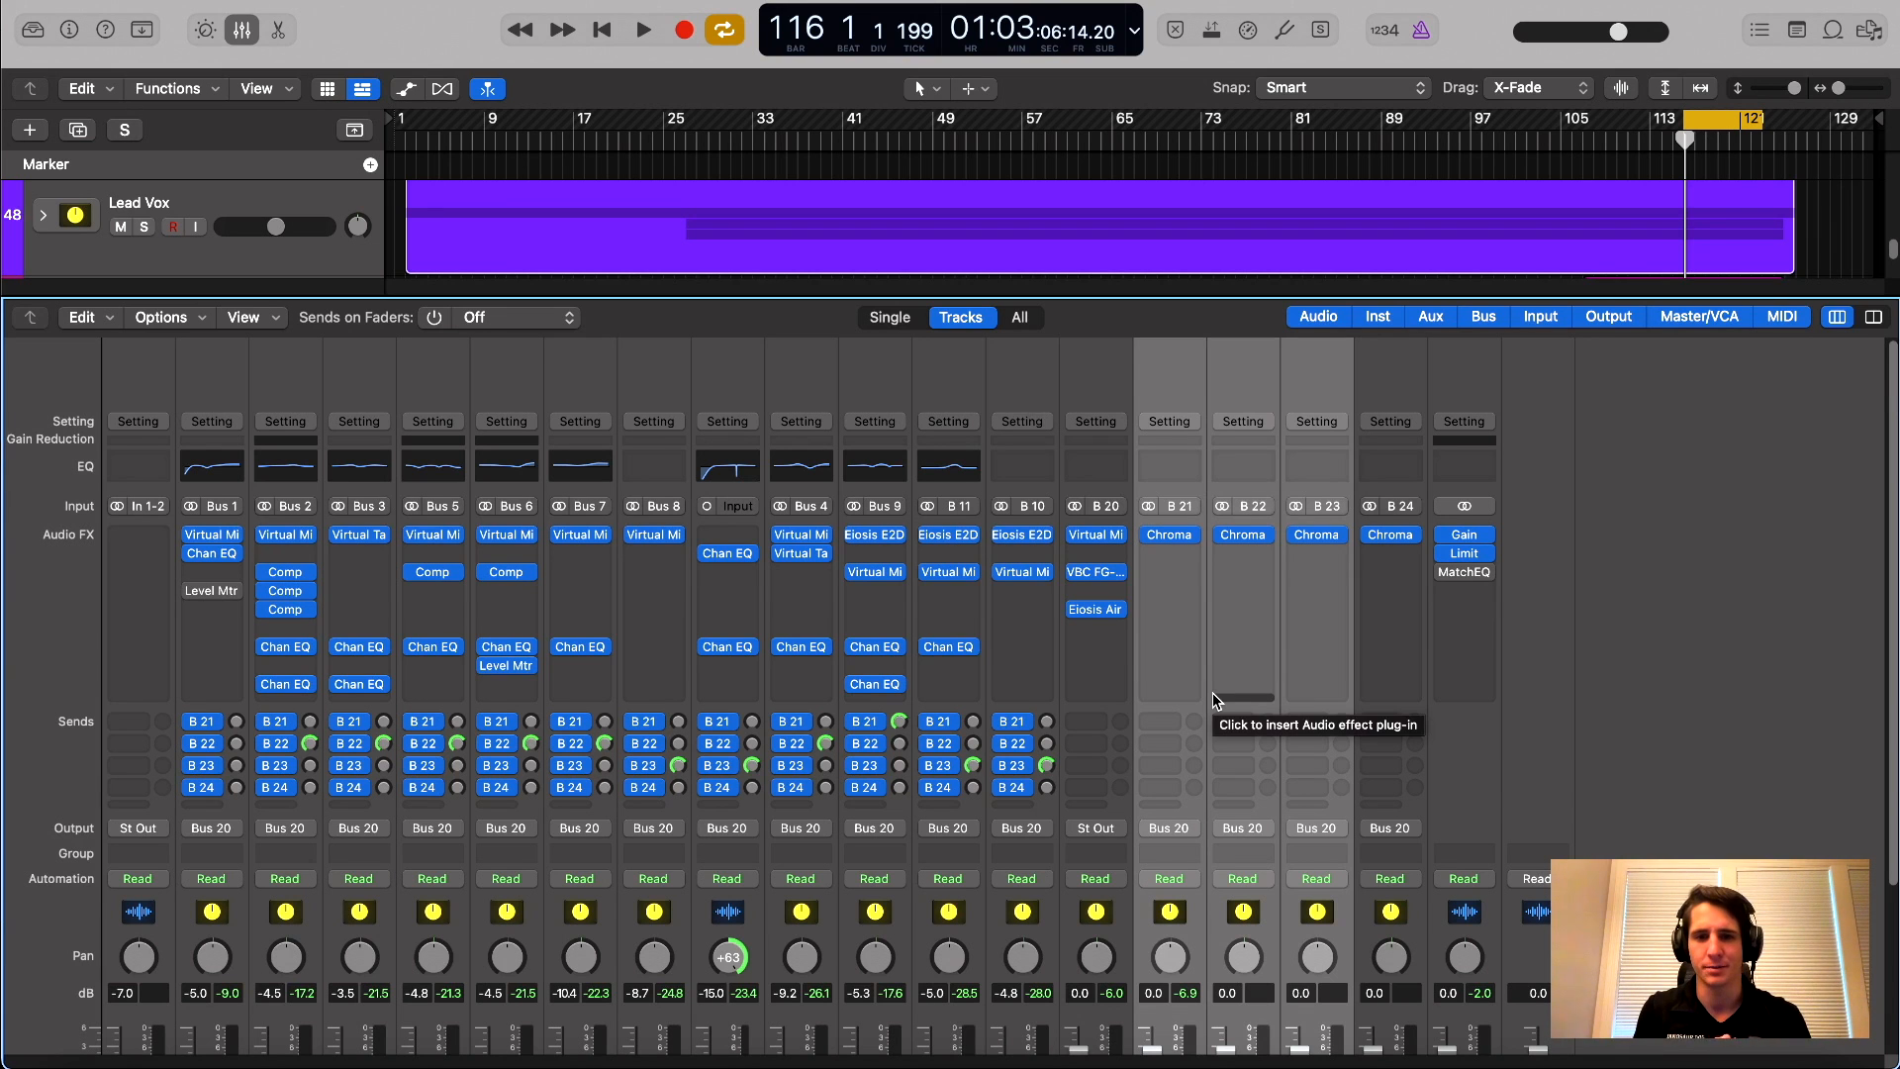
scroll(1213, 643, down, 1)
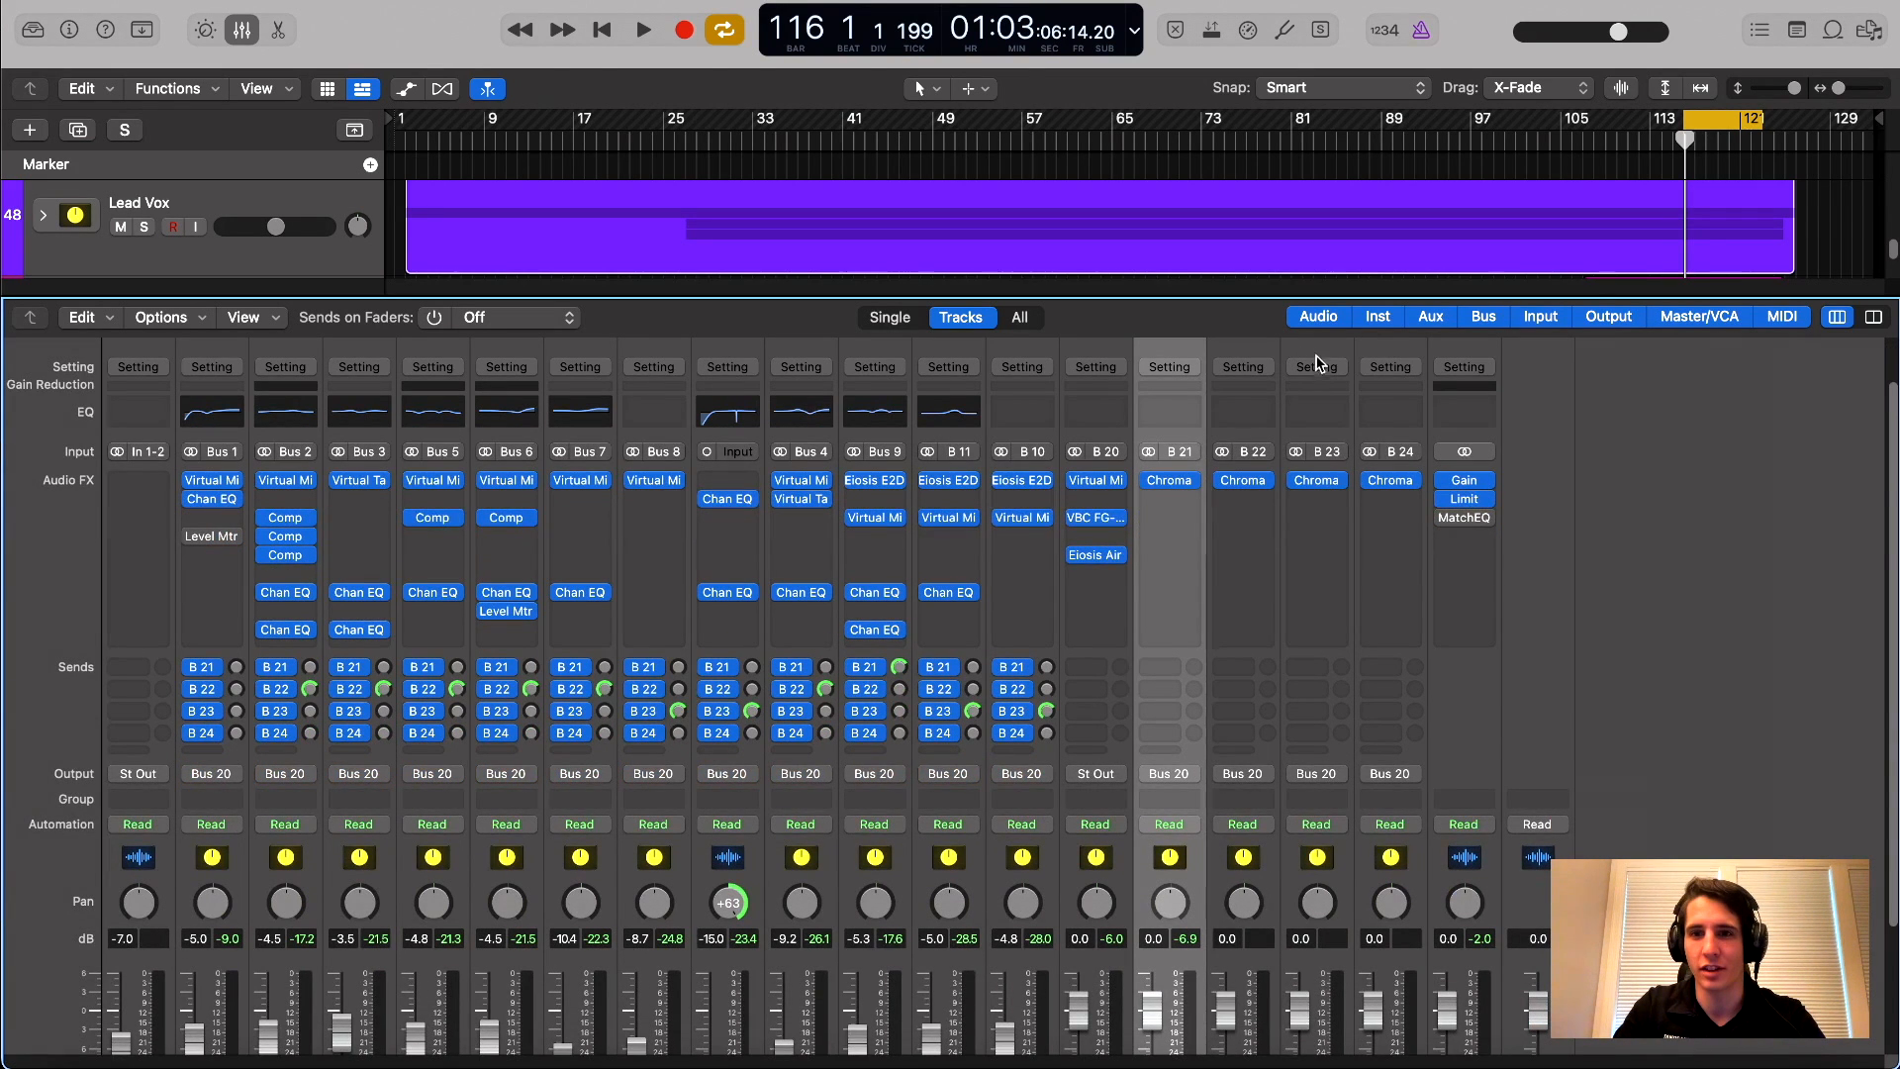
scroll(1281, 755, down, 3)
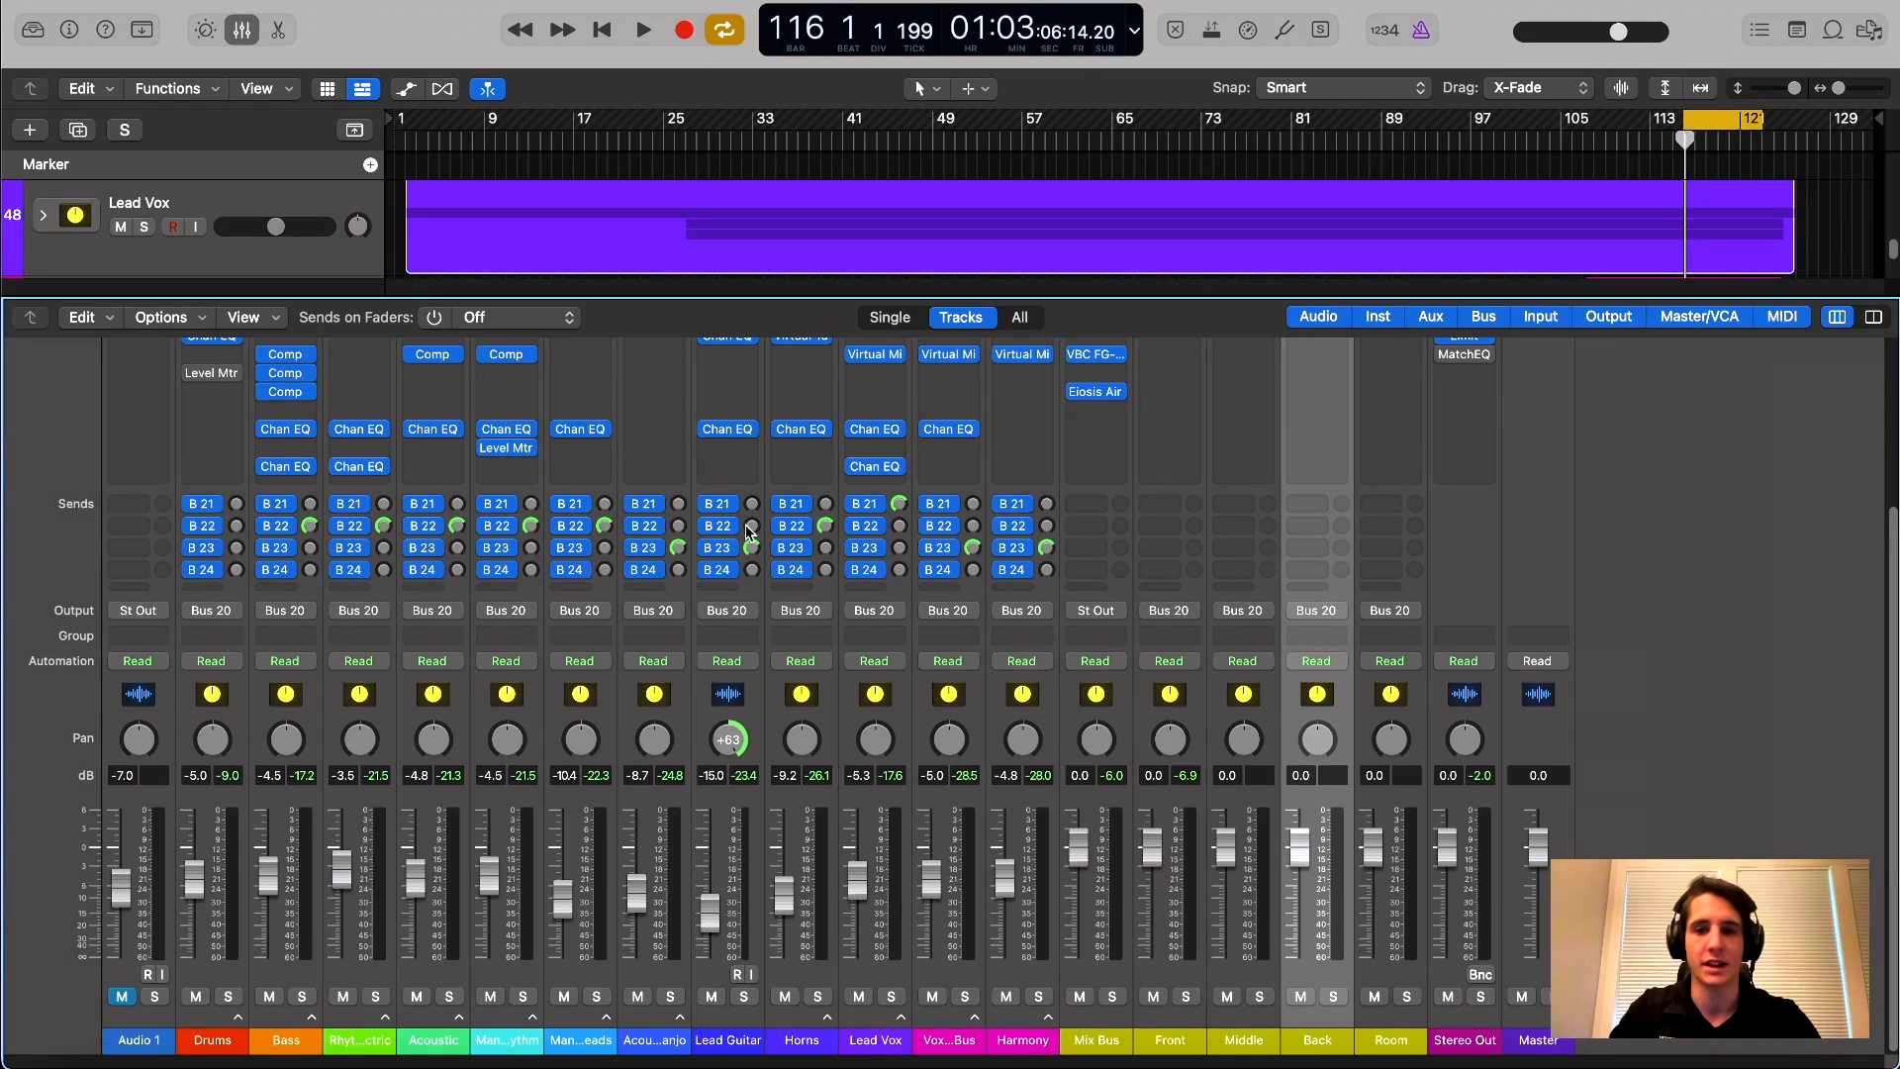
scroll(747, 533, up, 4)
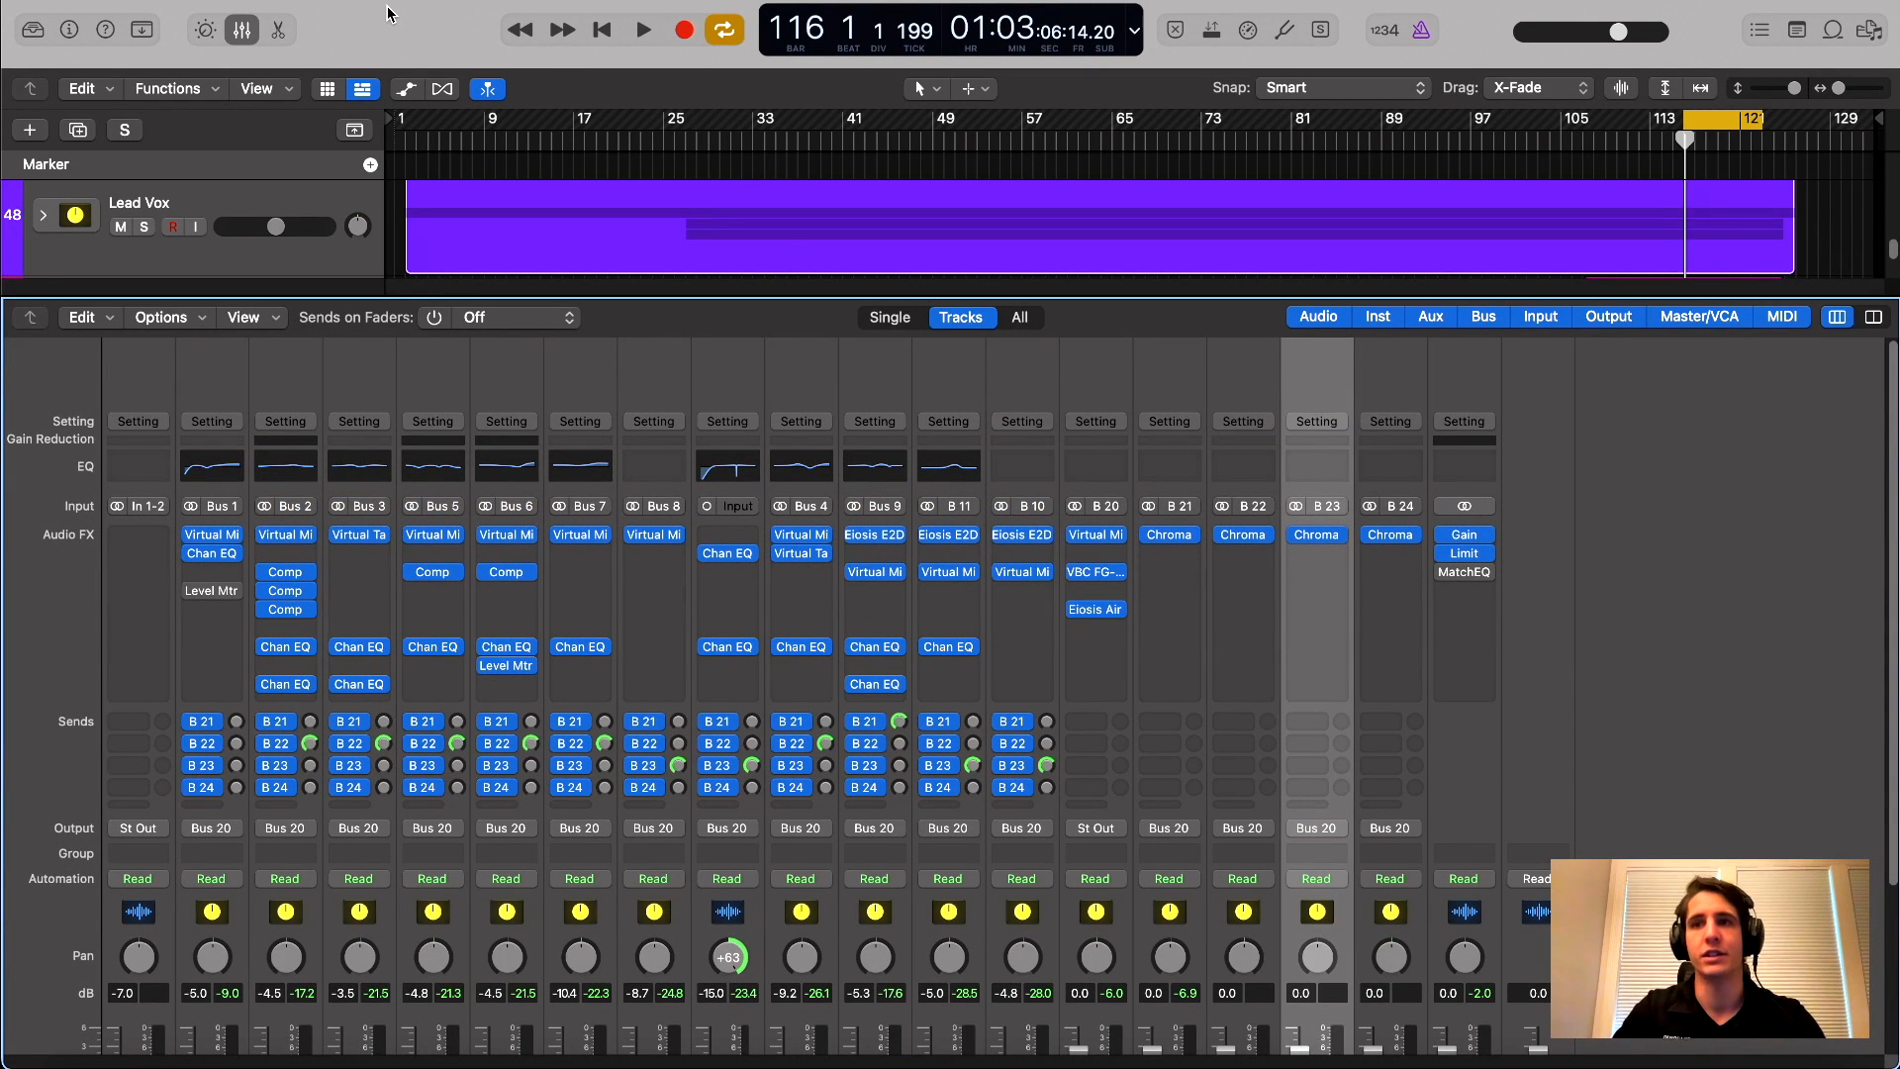
Play the looped section to hear the full mix with the reverb sends, and stop playback
key(space)
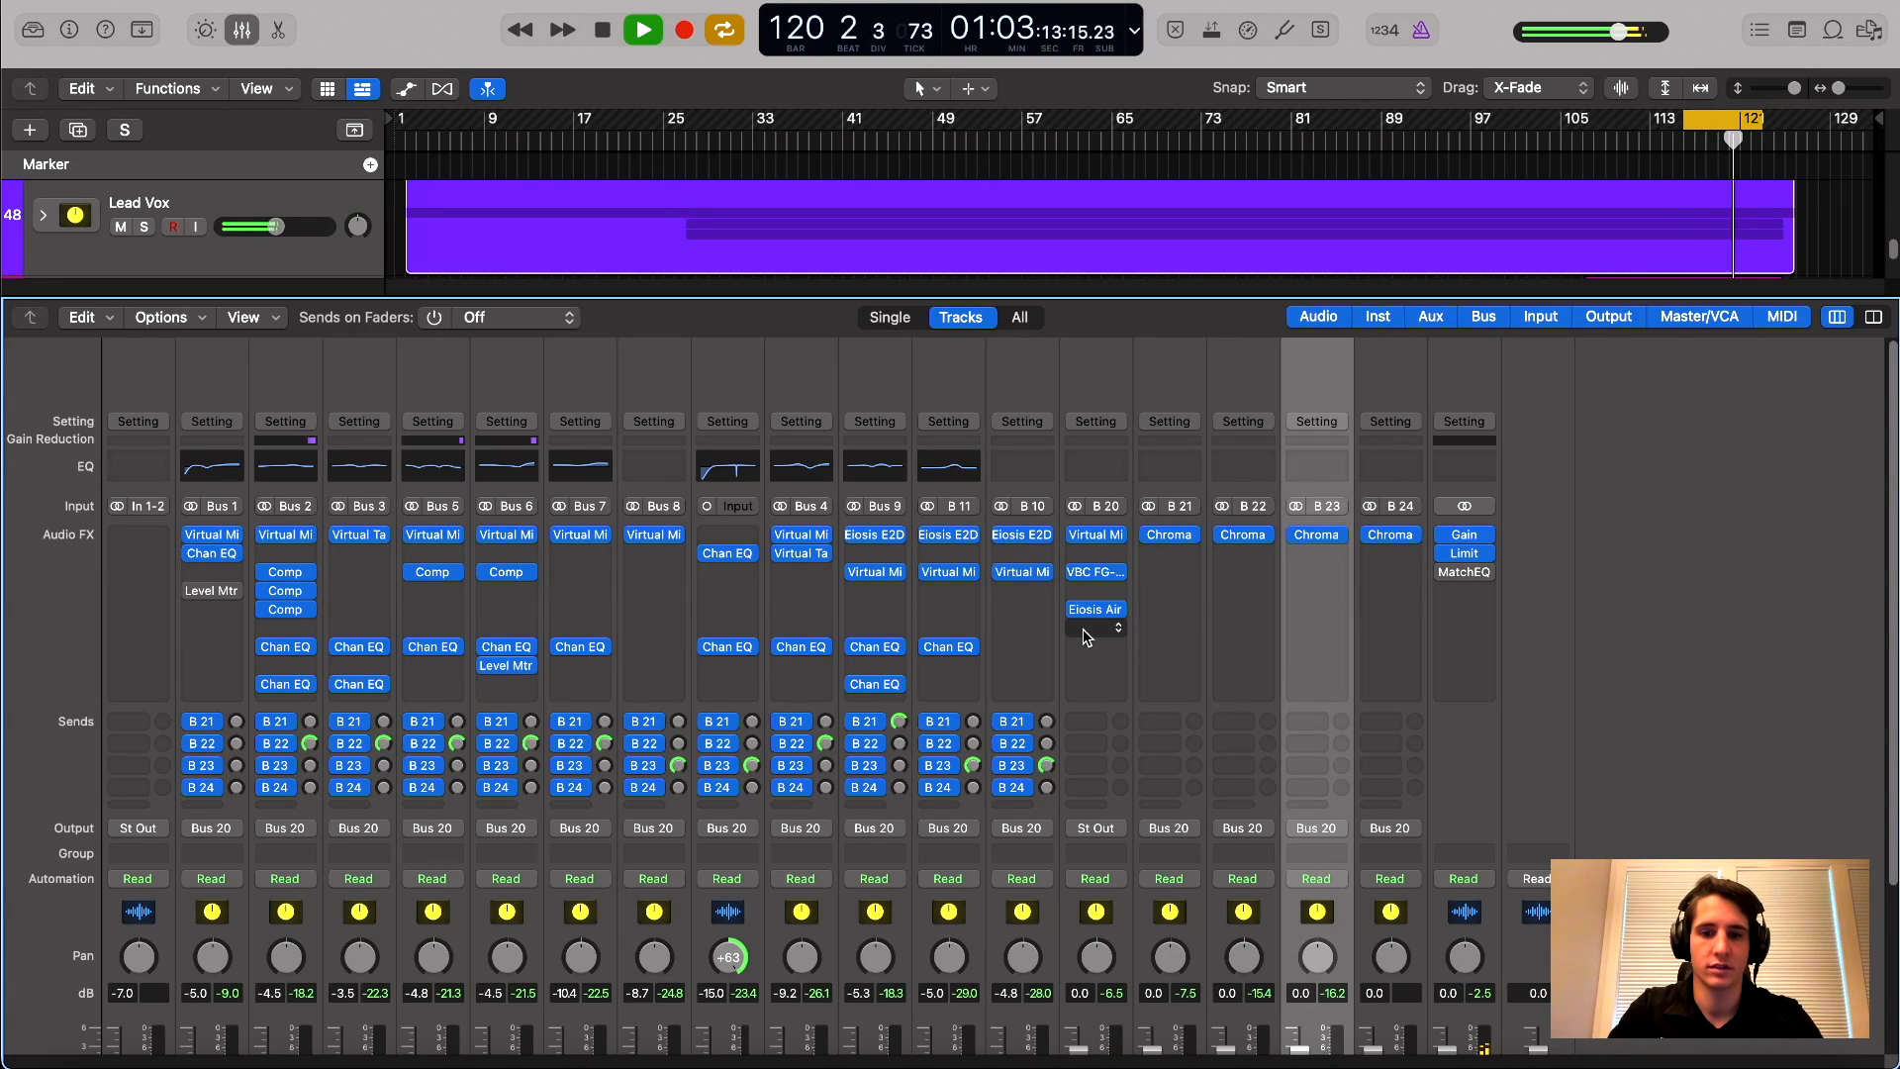
scroll(1088, 634, down, 4)
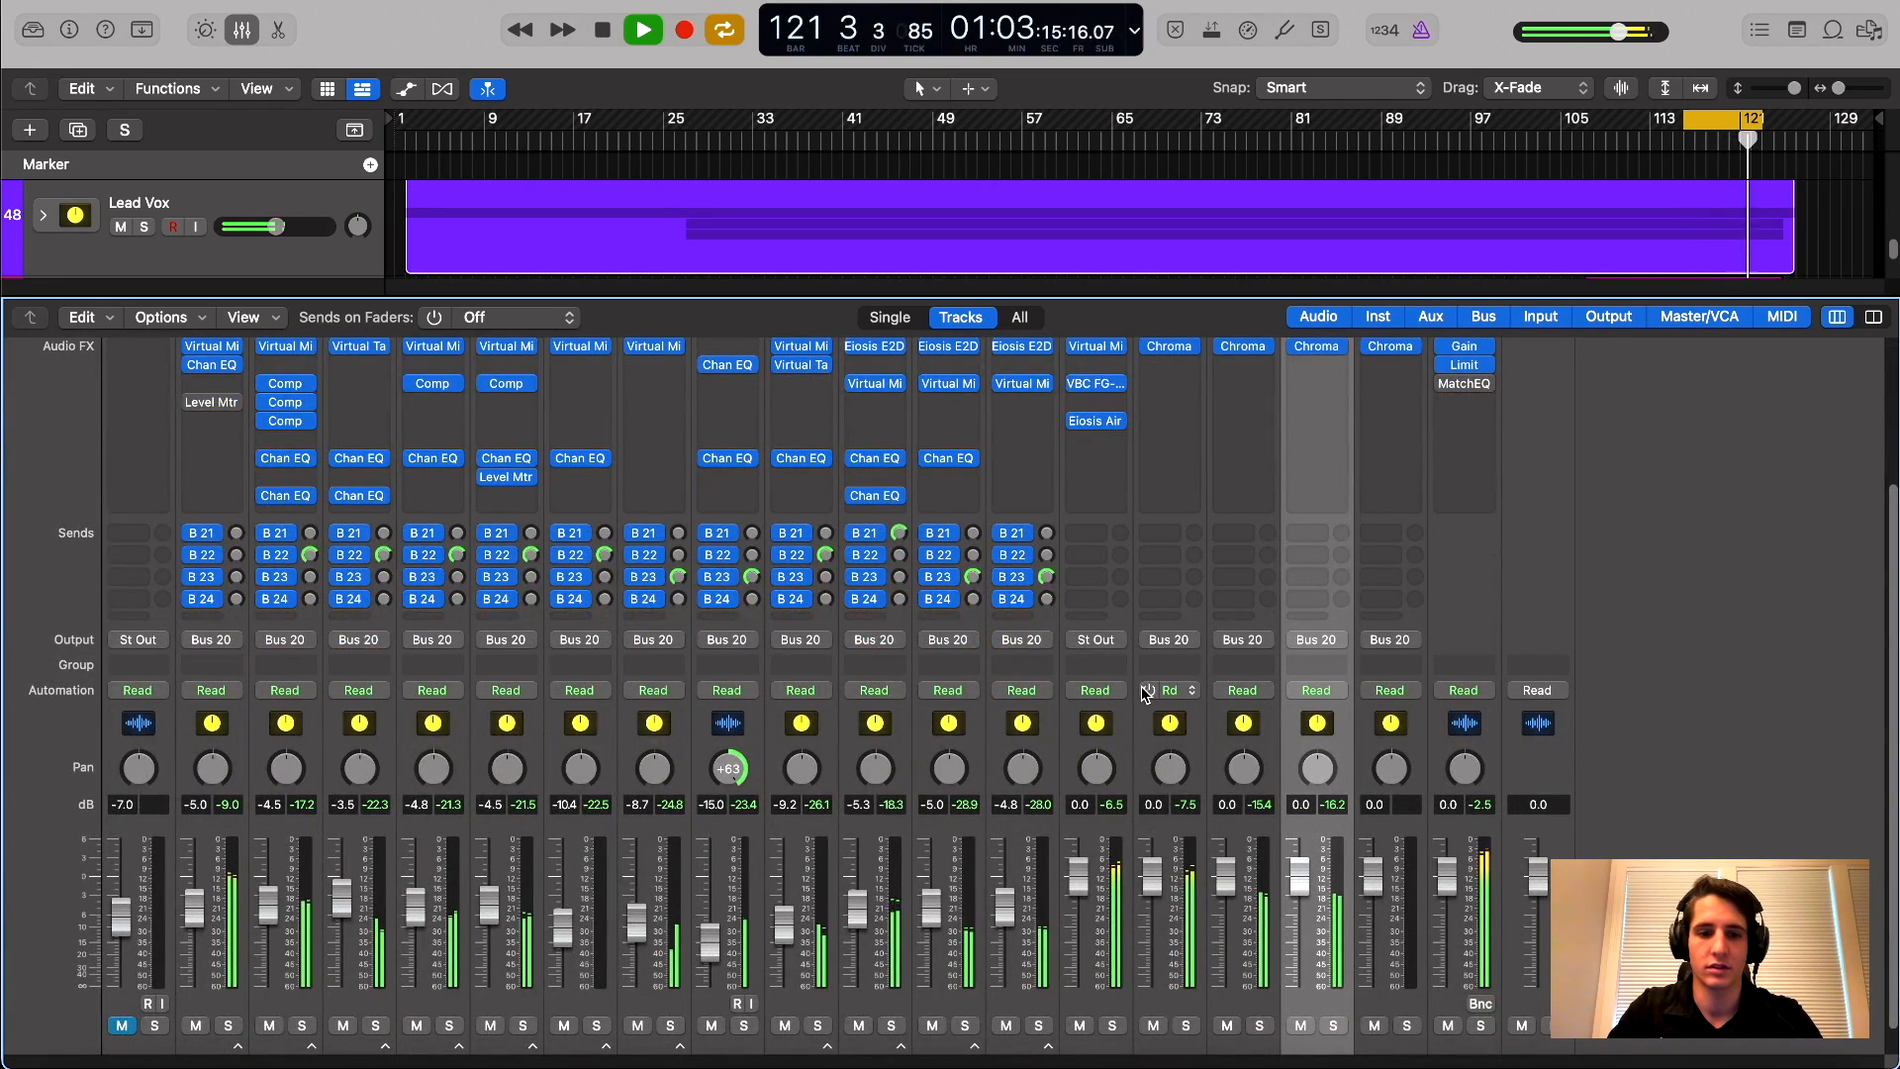
scroll(1099, 713, up, 4)
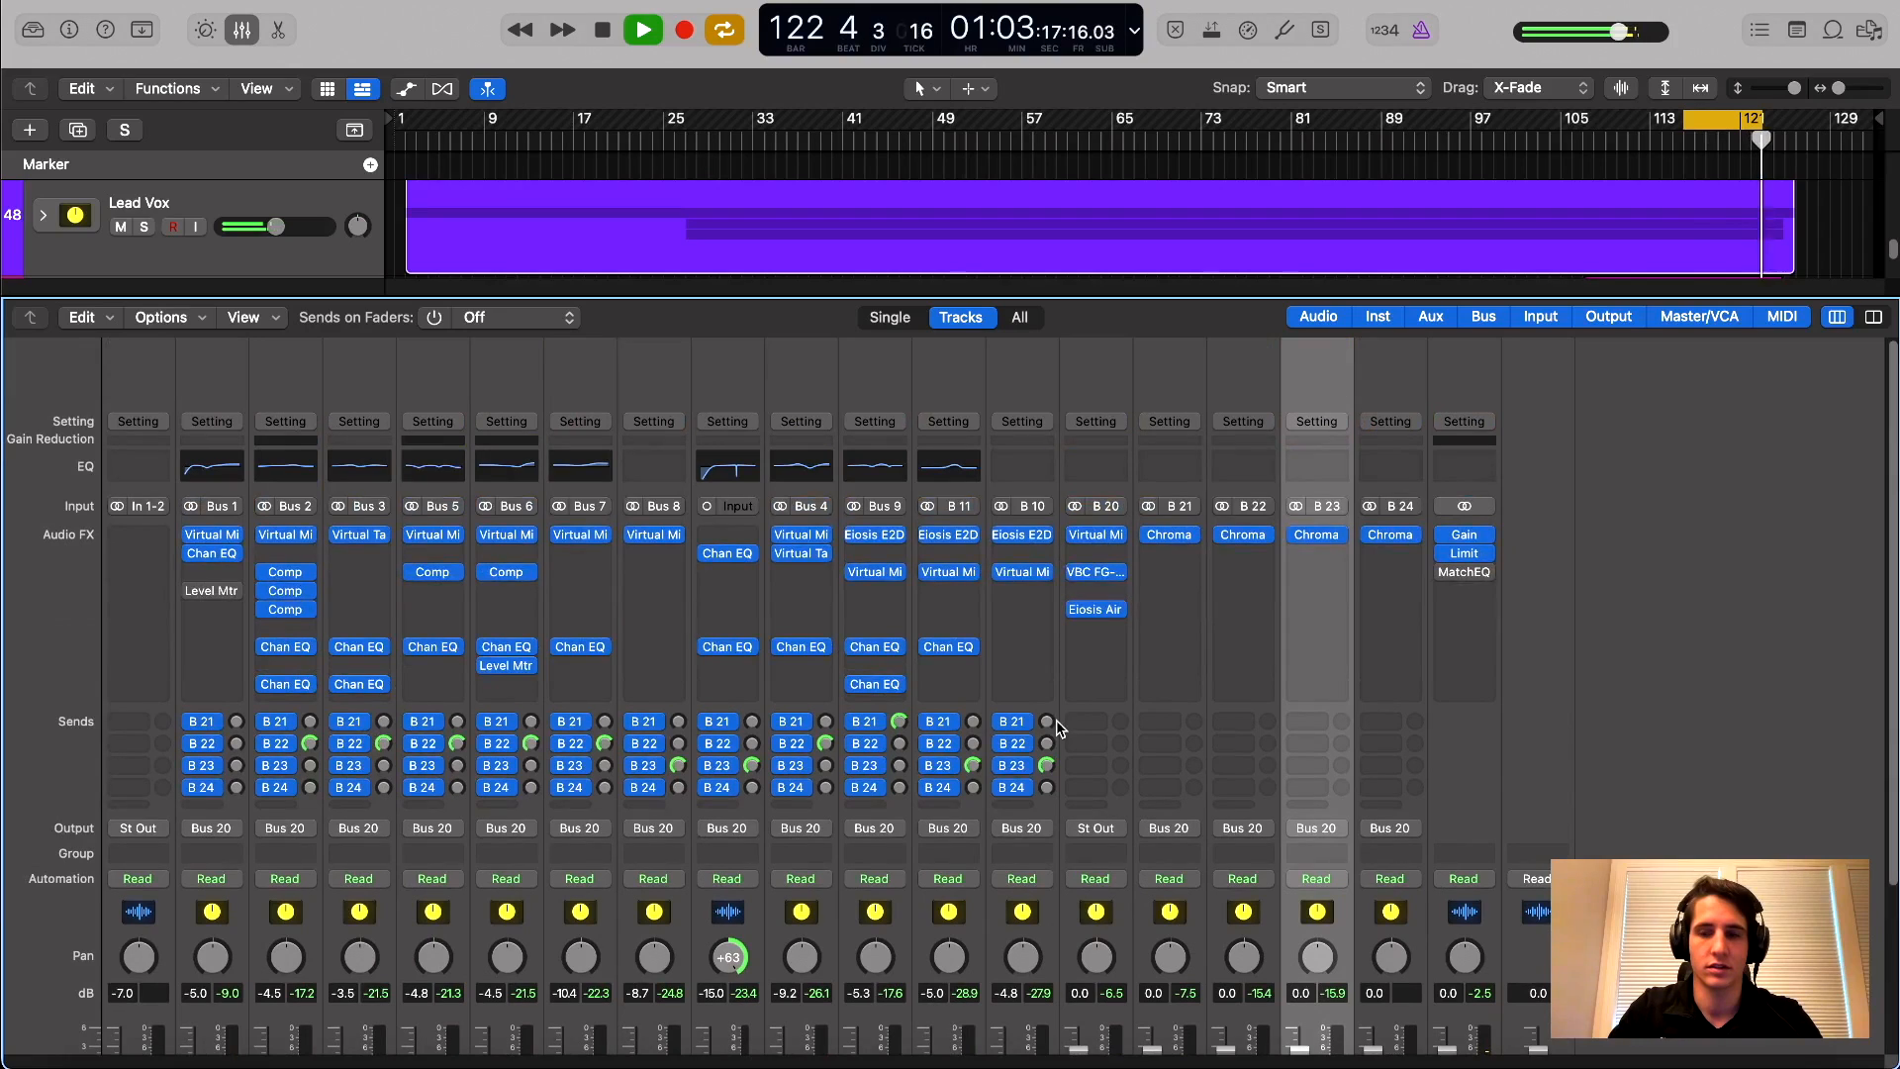
scroll(1078, 740, down, 4)
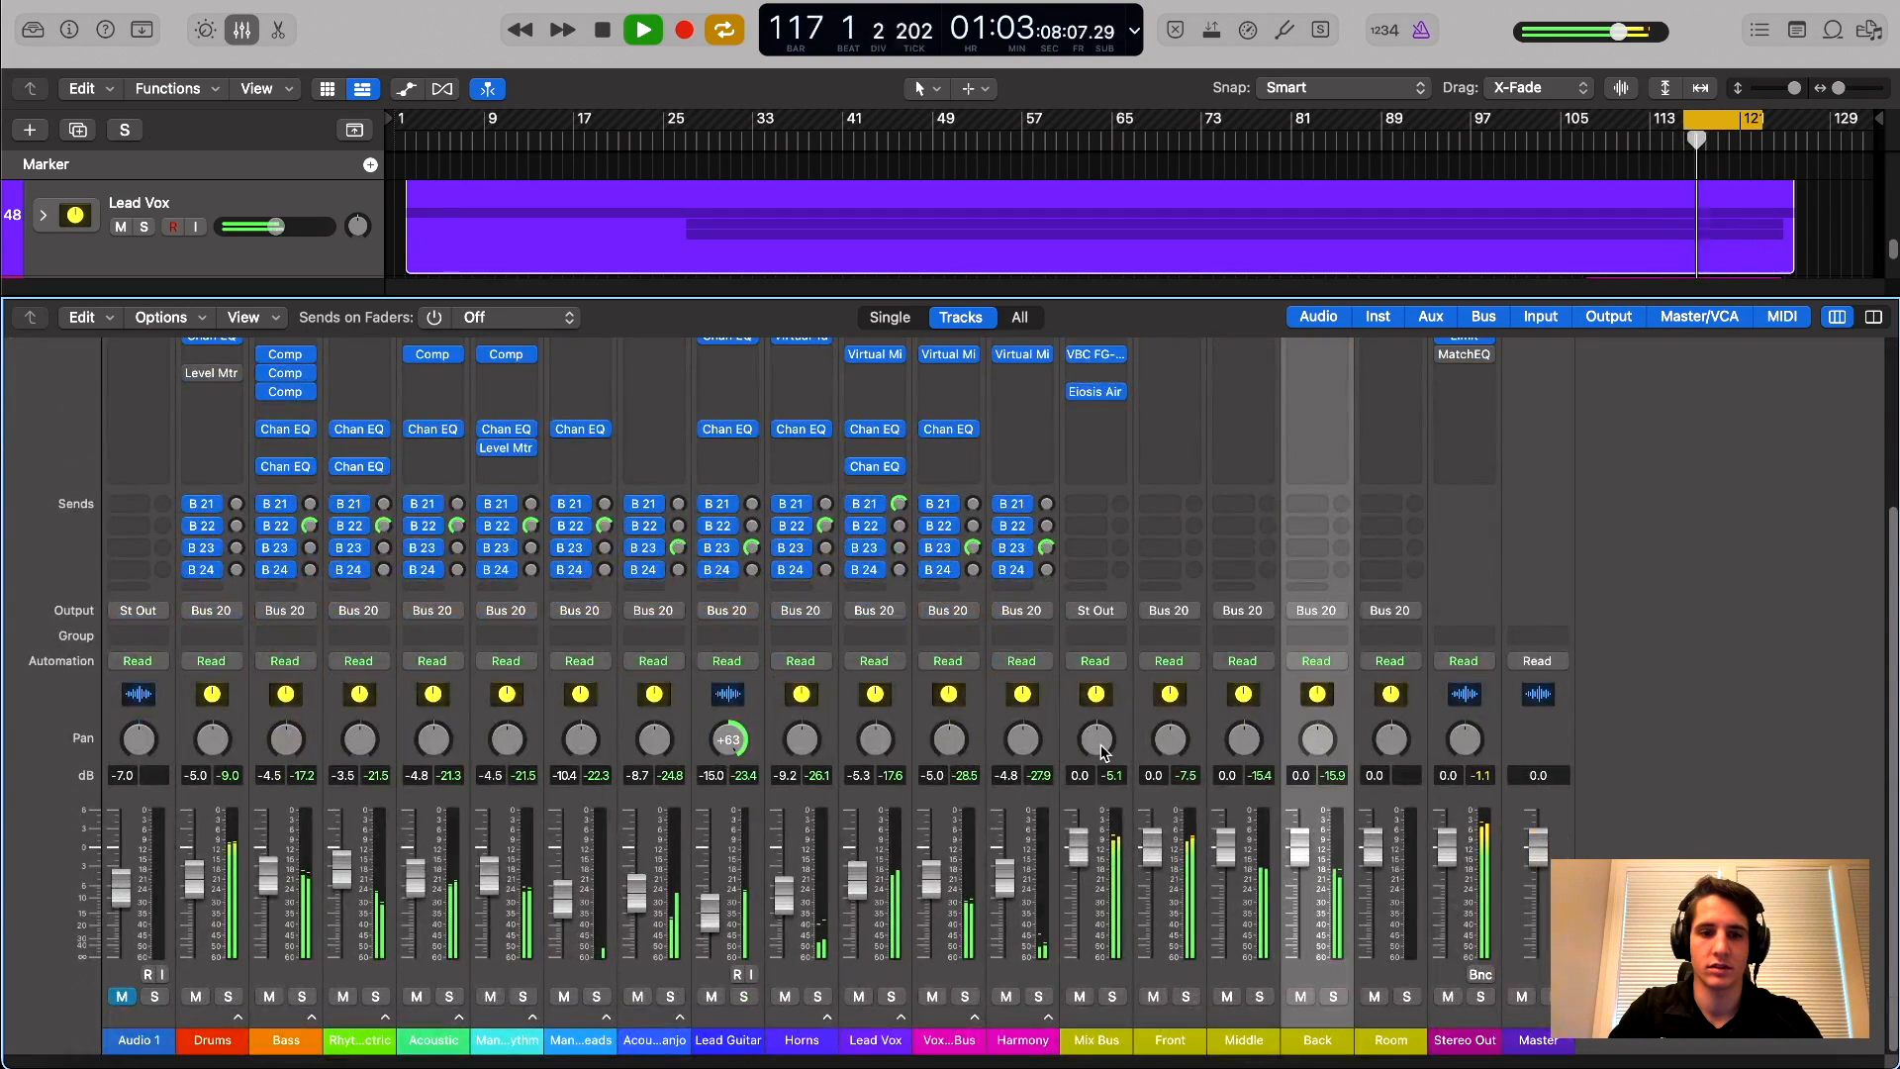
key(space)
Solo the Lead Guitar and Lead Vox channels to compare their depth
click(752, 714)
key(s)
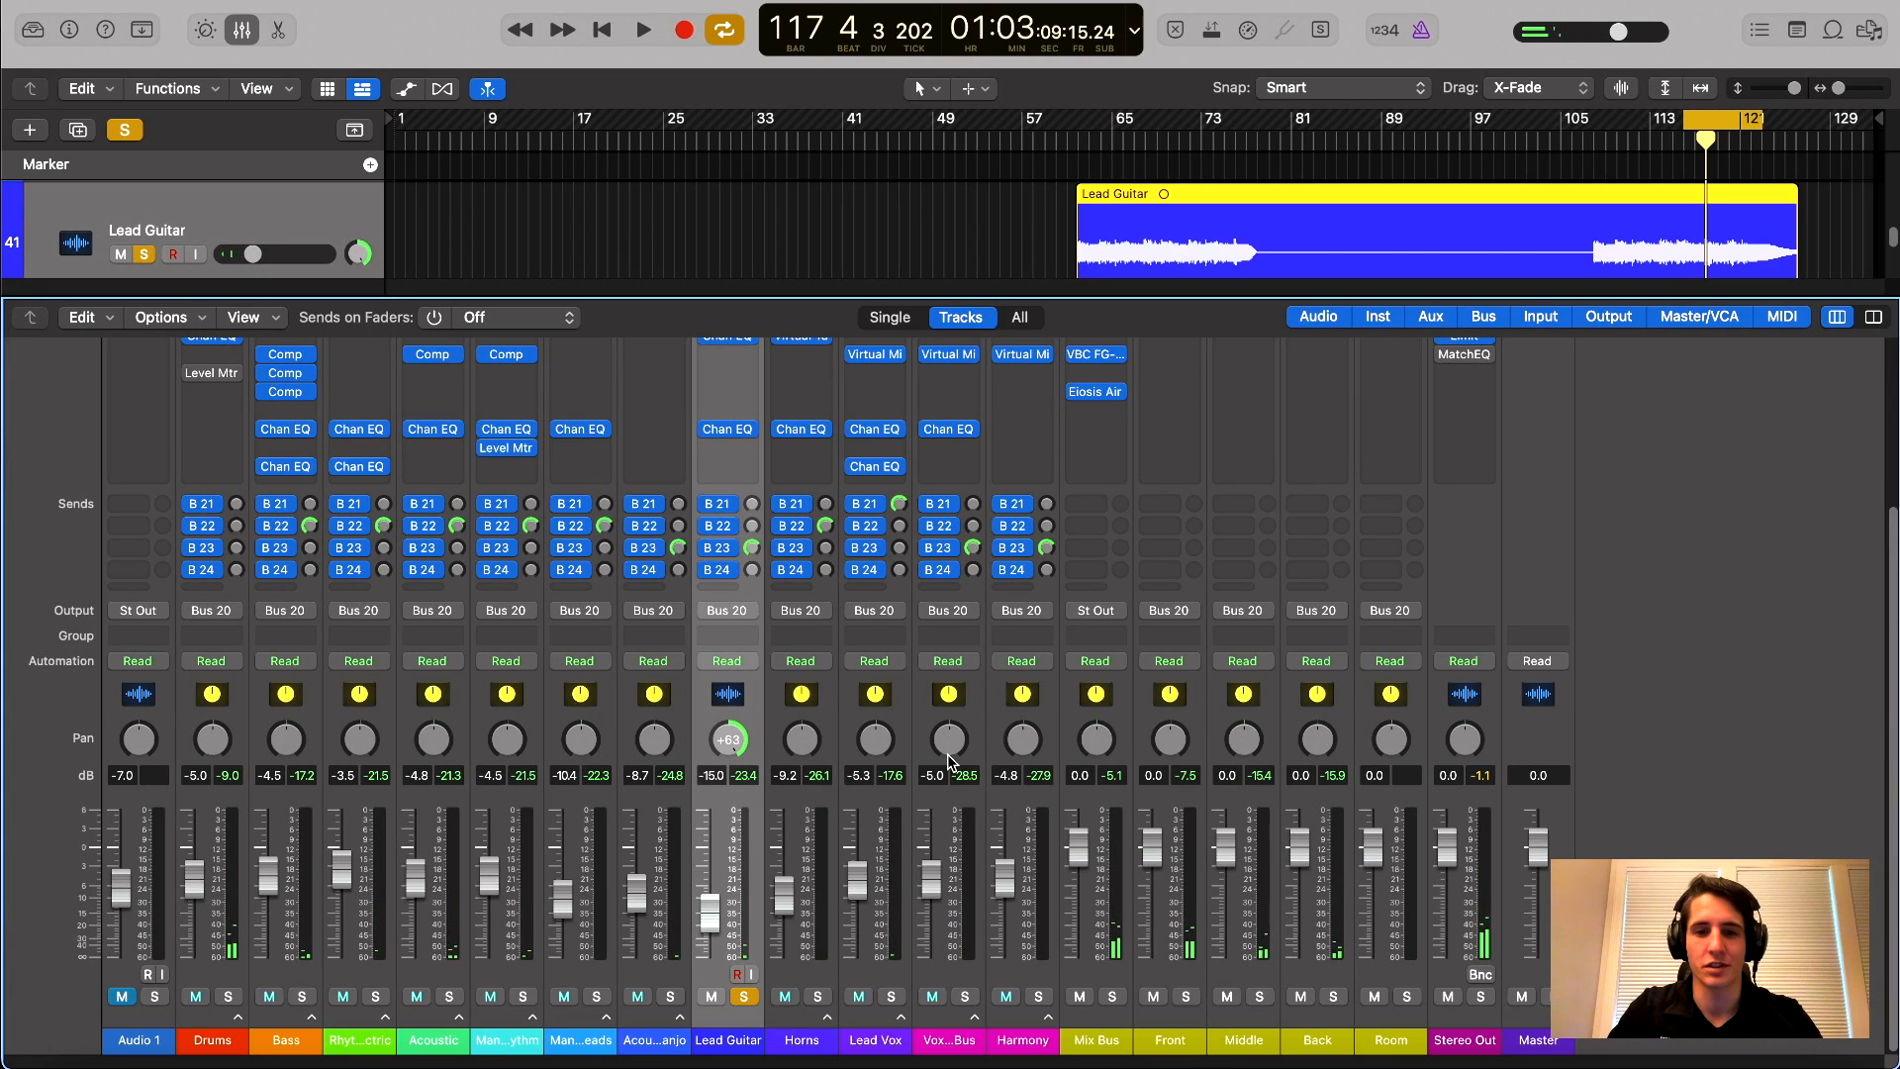
click(907, 714)
key(s)
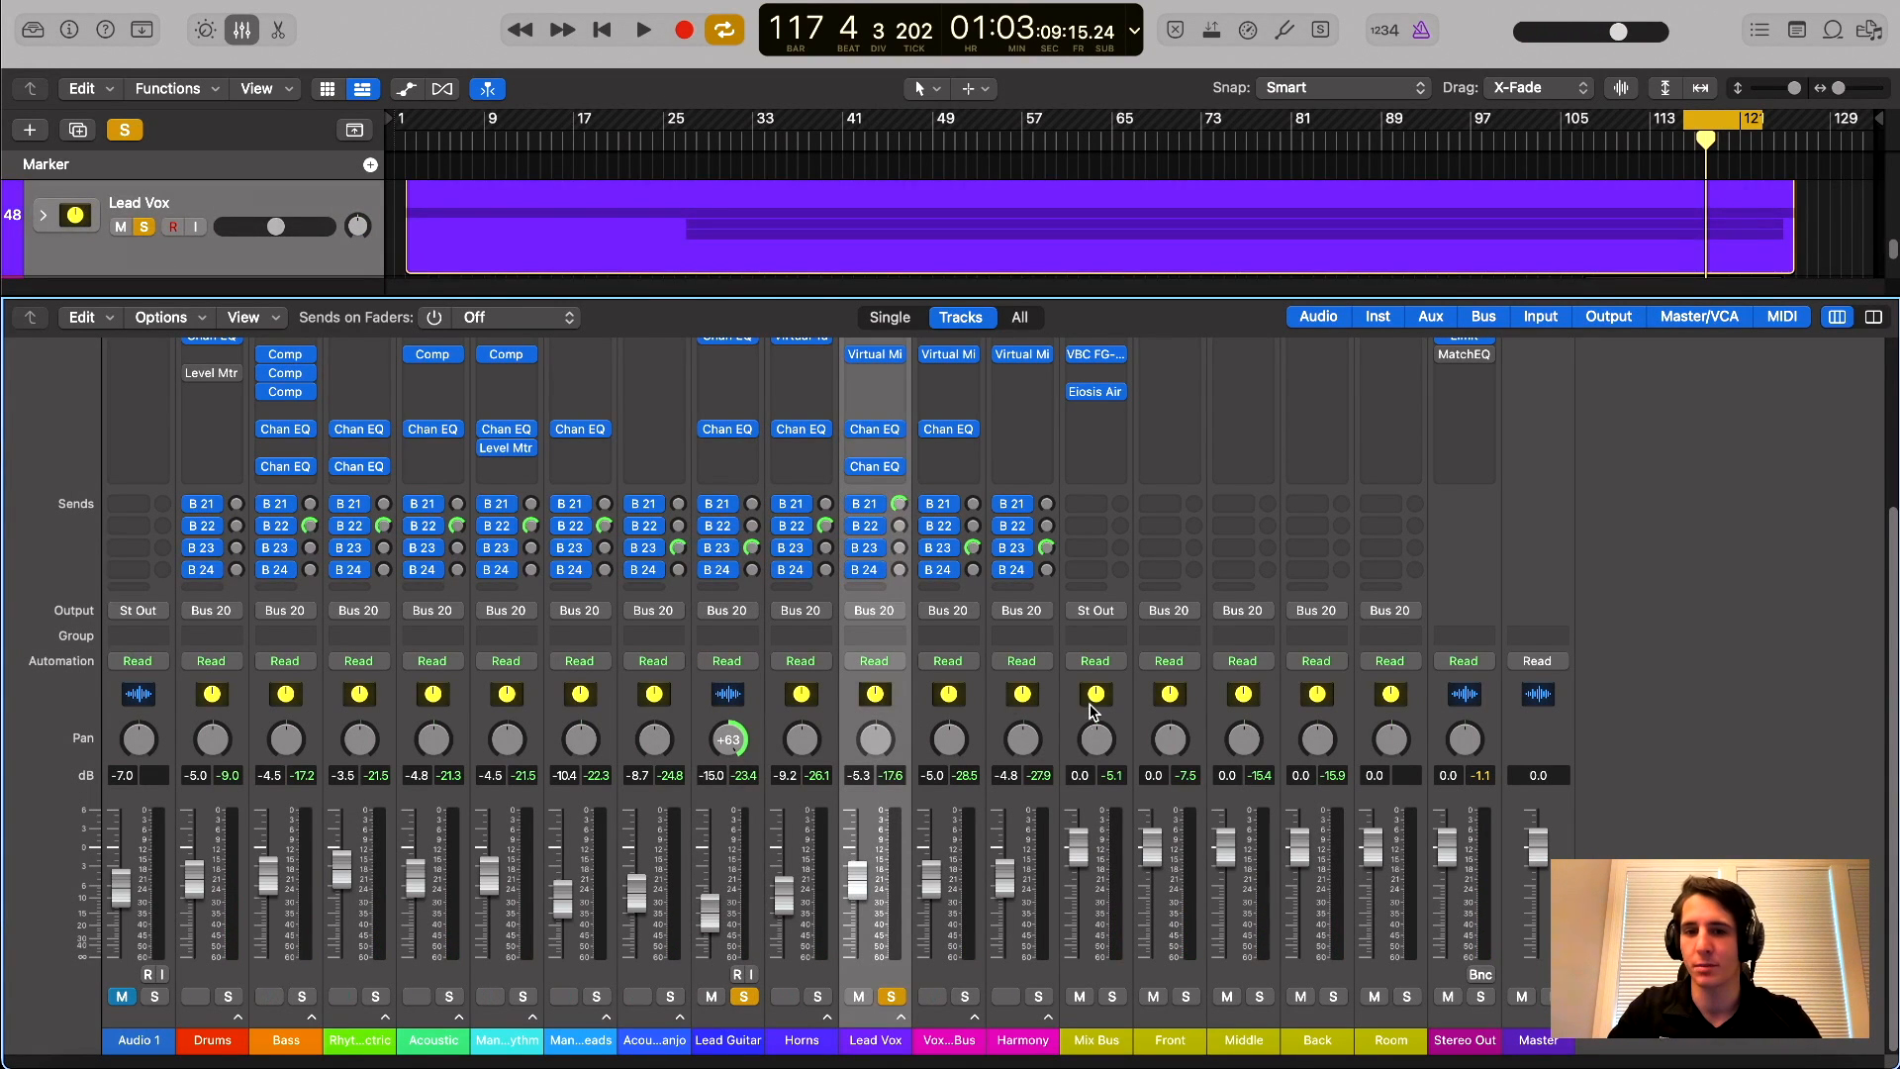
Lower the Front aux fader to -9.4 dB and unsolo Lead Guitar and Lead Vox
click(1189, 970)
drag(1153, 849, 1153, 896)
click(743, 996)
click(891, 996)
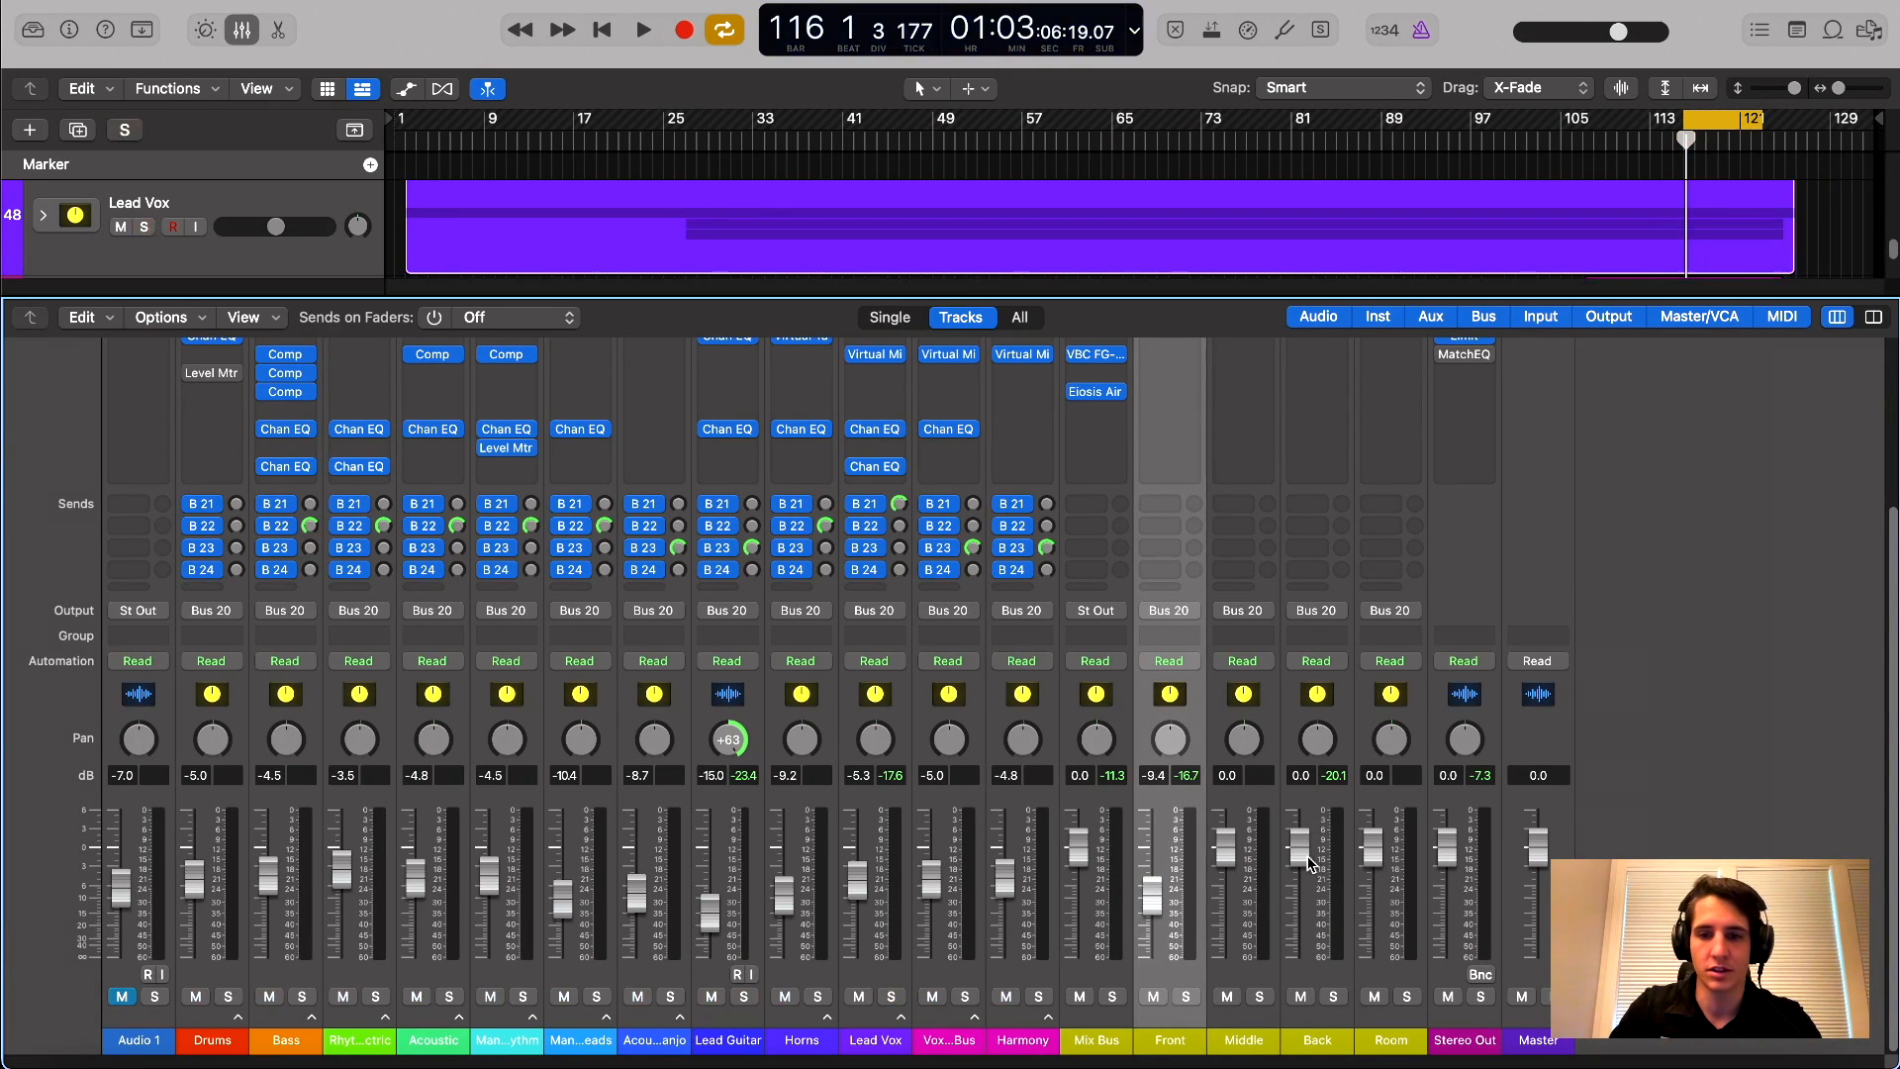
Select the Front, Middle and Back auxes together and pull their faders down to -∞
shift+click(1249, 804)
shift+click(1322, 813)
drag(1300, 848, 1299, 1029)
click(1138, 1017)
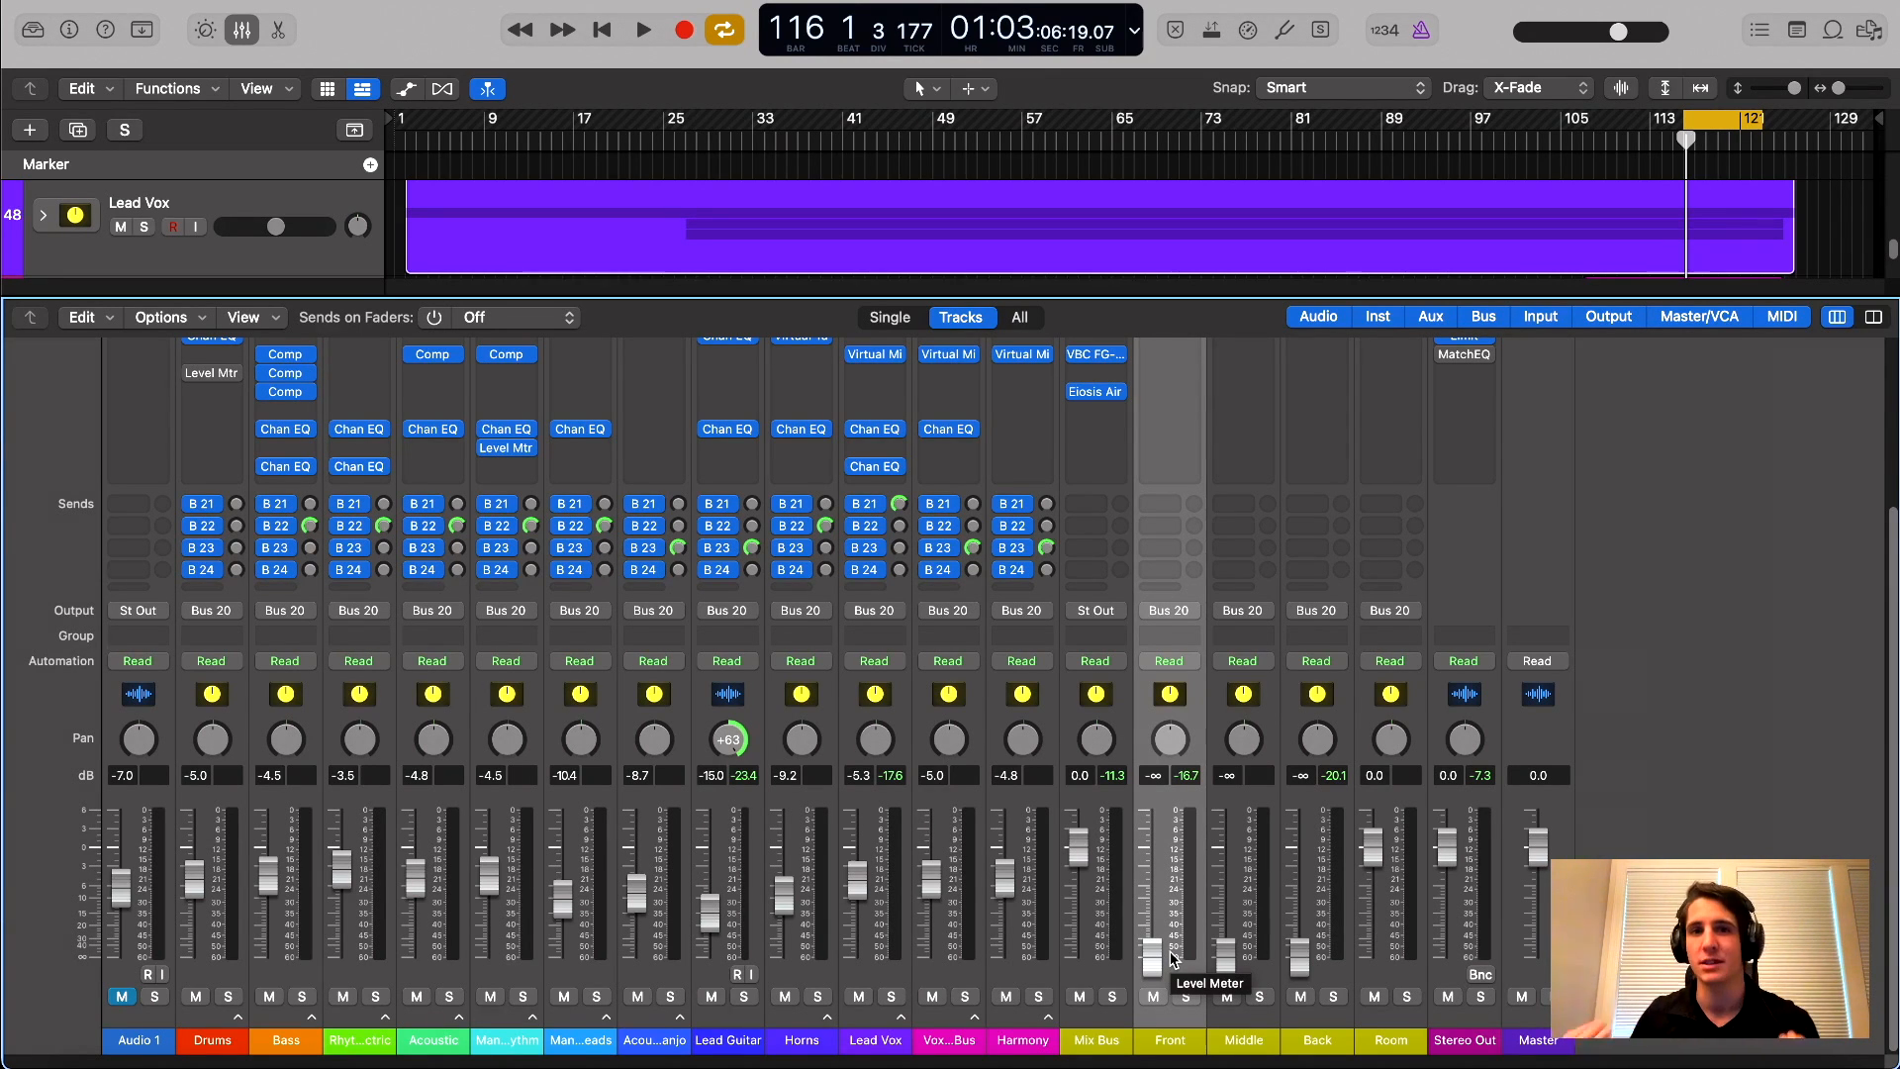
Raise the Front aux fader from silence to -12.0 dB while the mix plays
drag(1152, 952, 1152, 932)
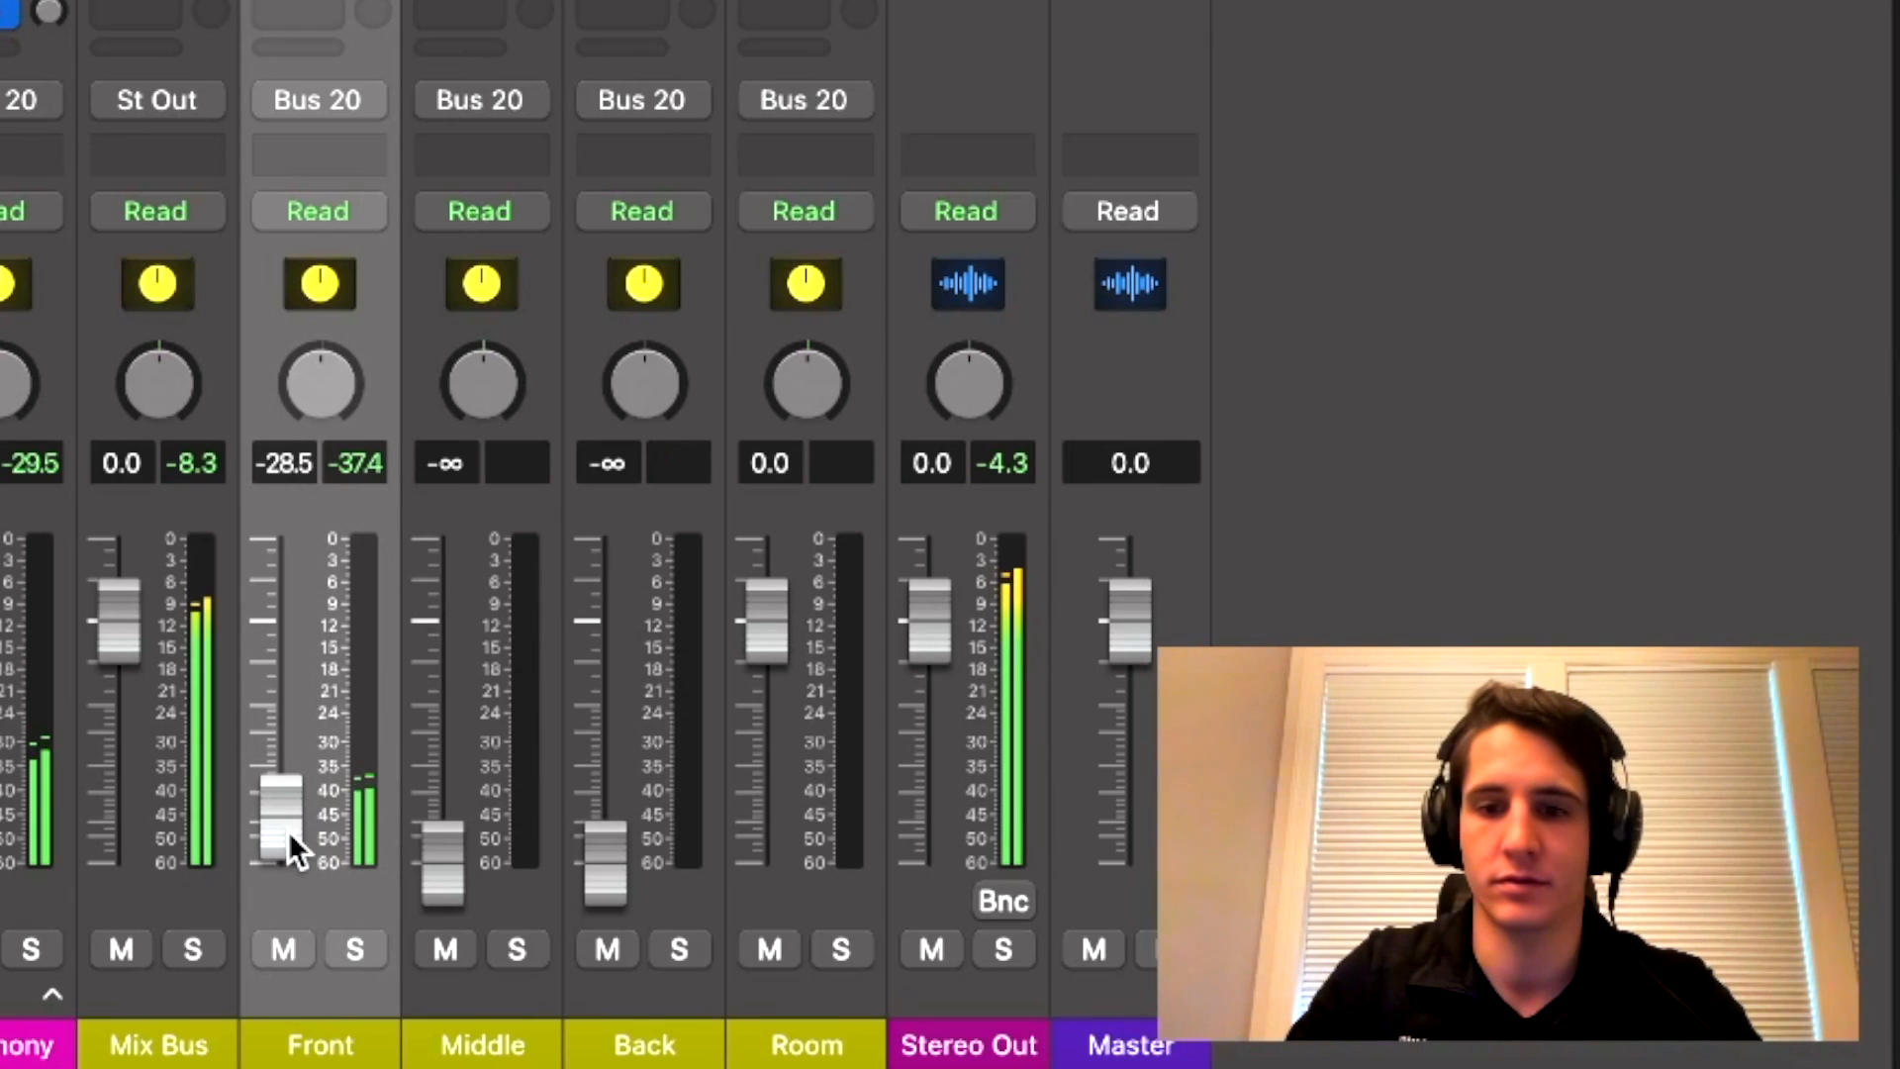
drag(1156, 944, 1156, 965)
drag(281, 832, 281, 746)
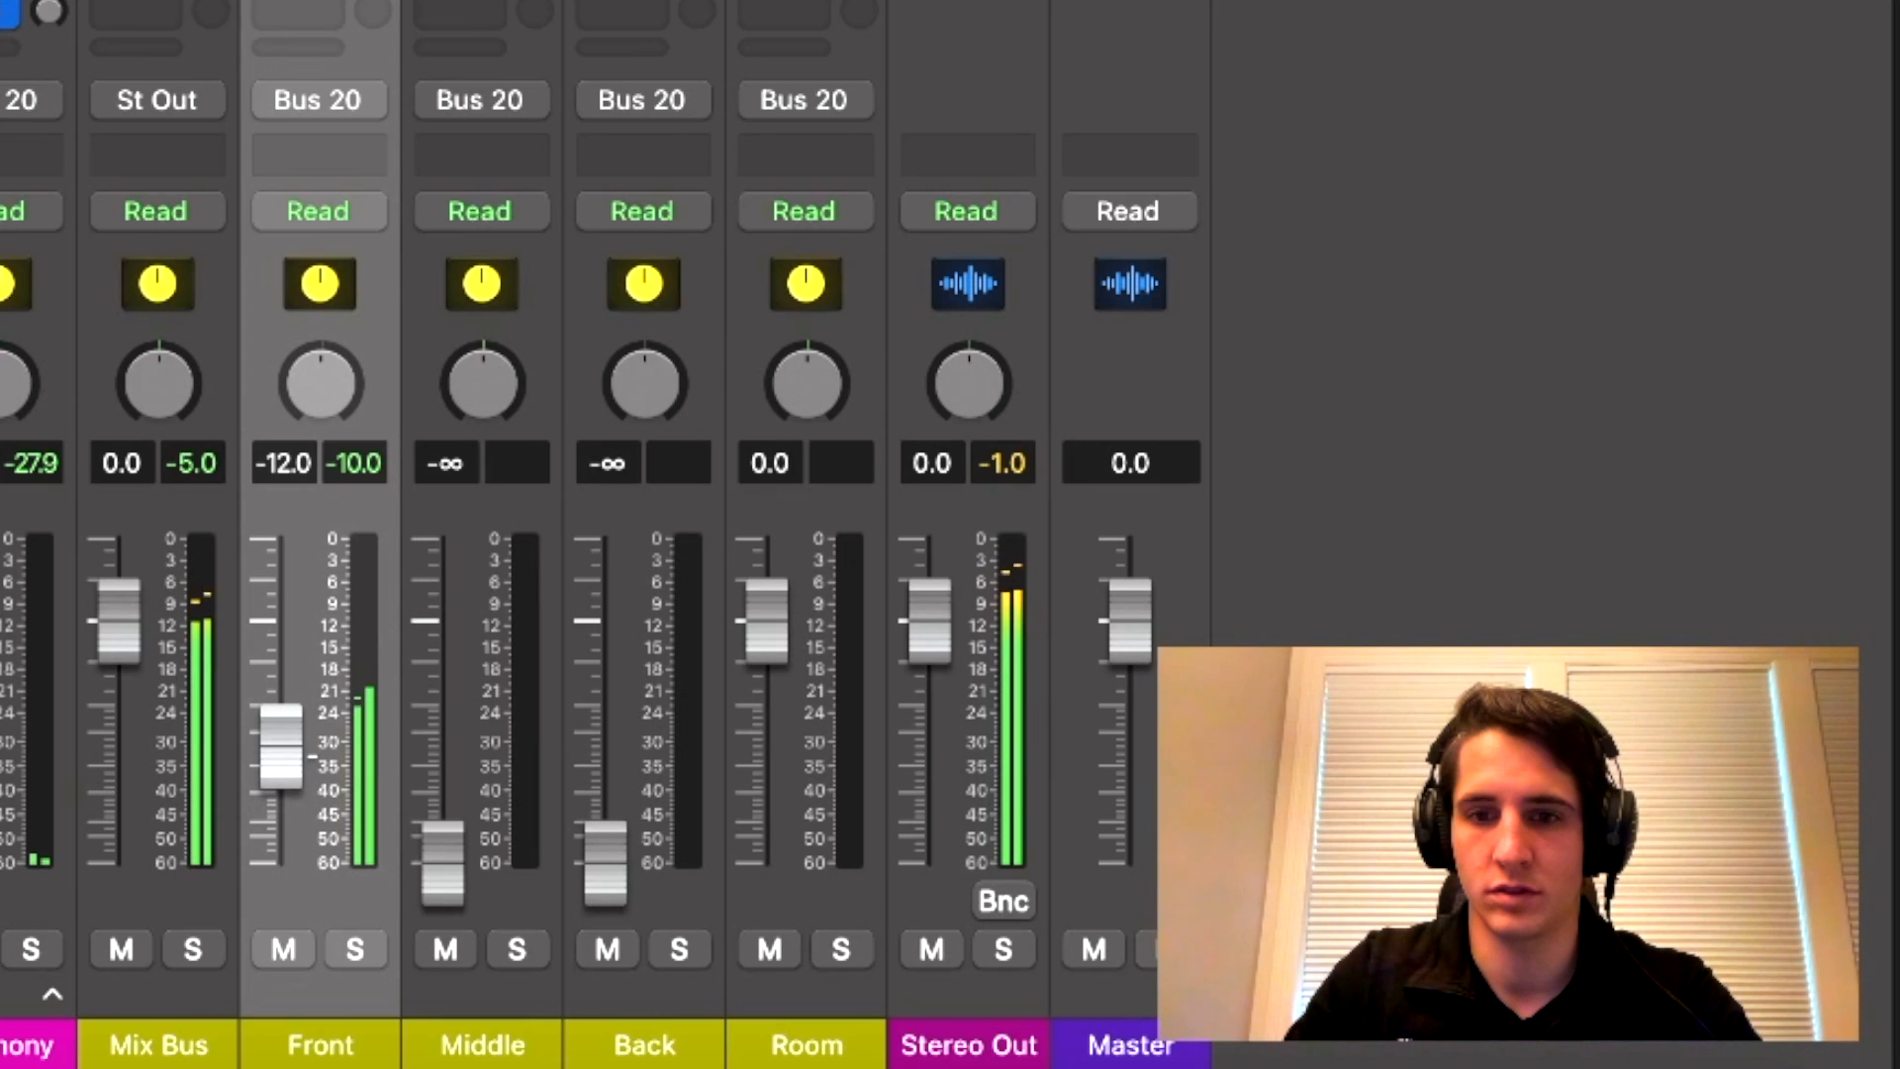
Raise the Middle aux fader to -9.0 dB and the Back aux fader to -7.0 dB
click(495, 816)
drag(443, 856, 442, 725)
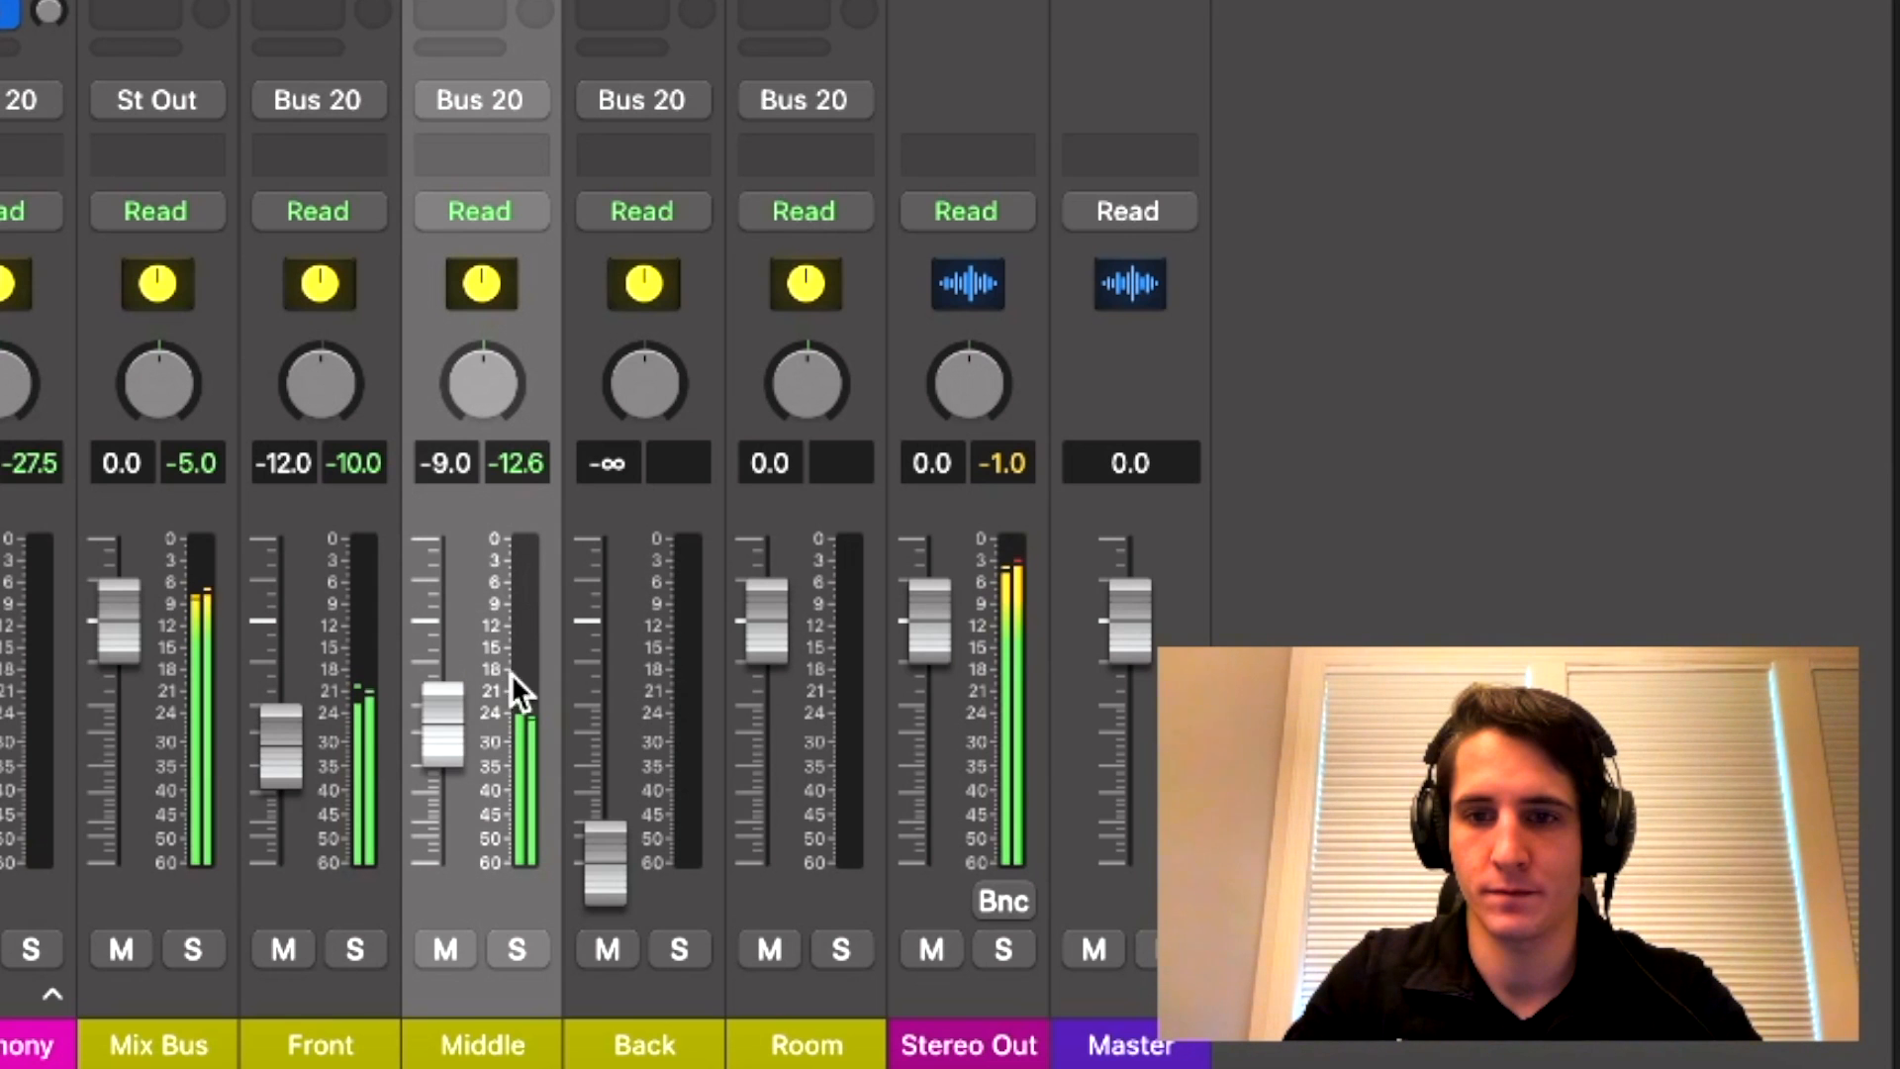
drag(619, 900, 619, 711)
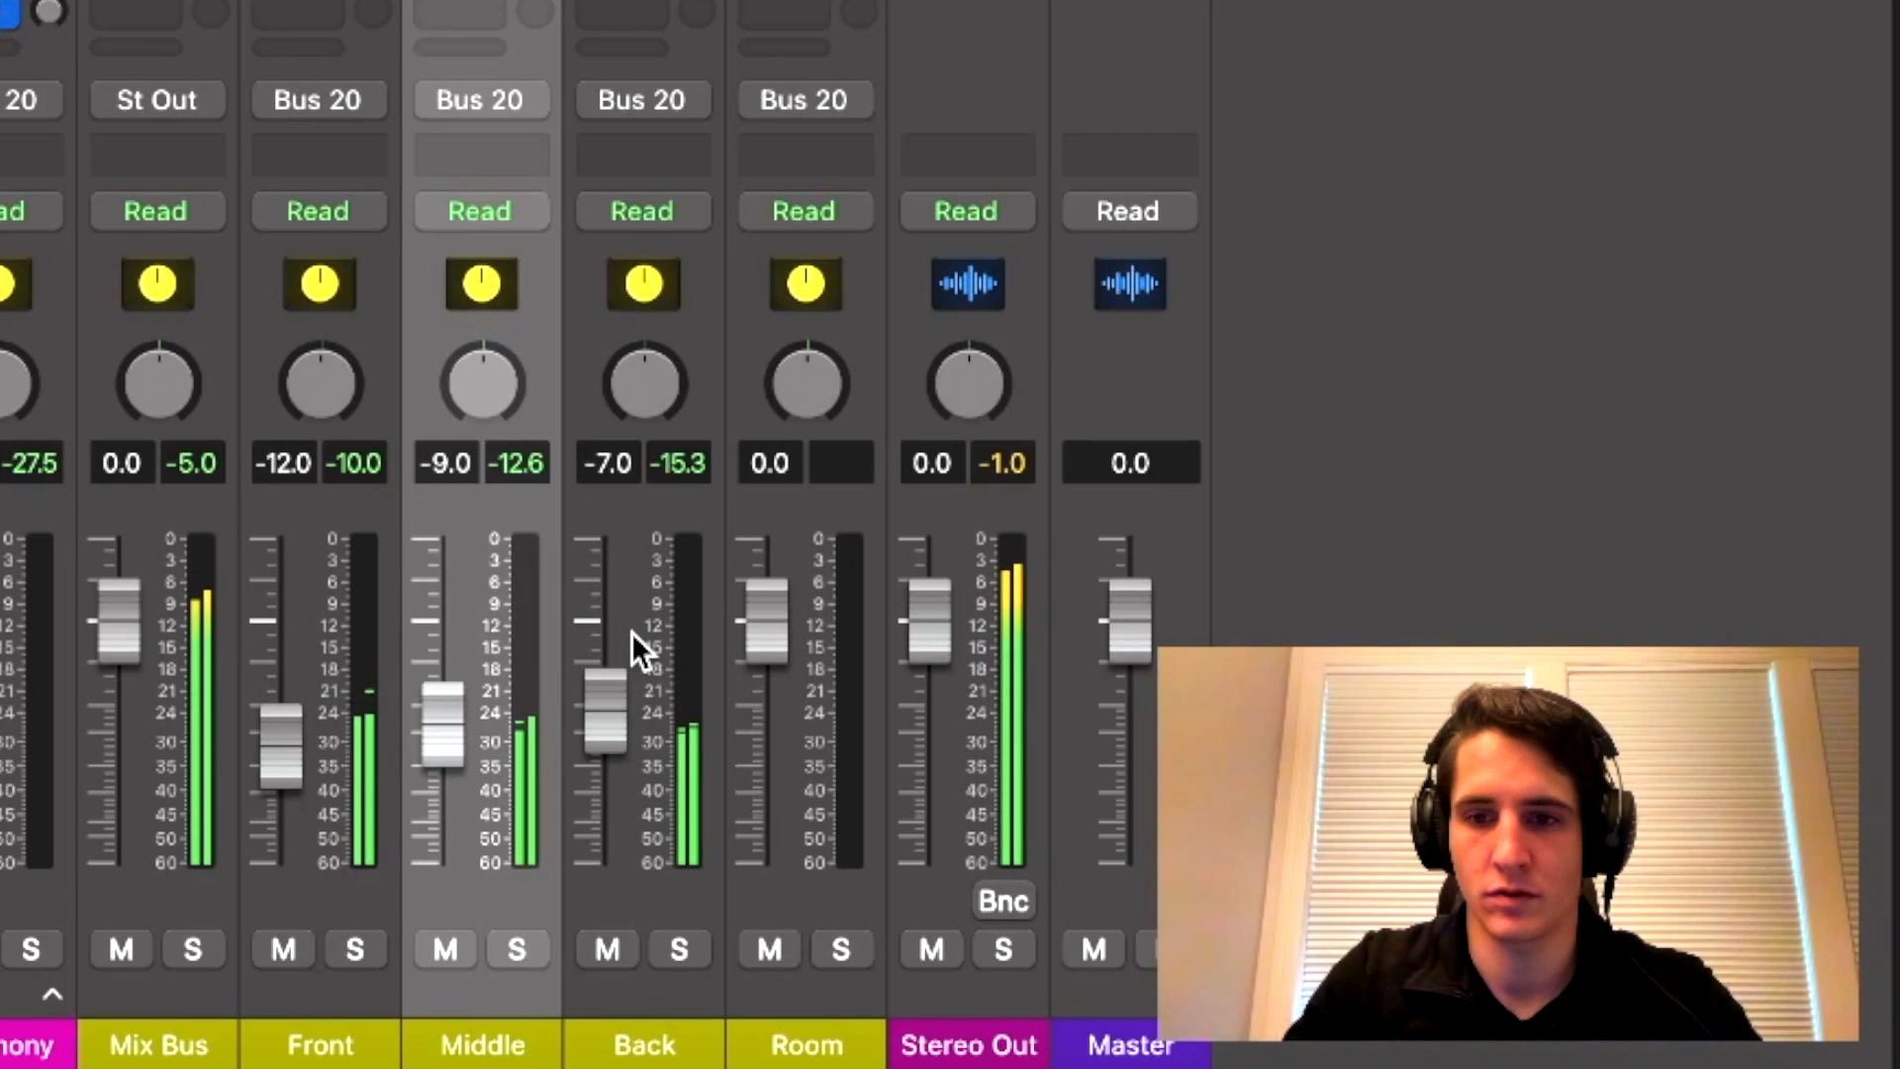
click(792, 520)
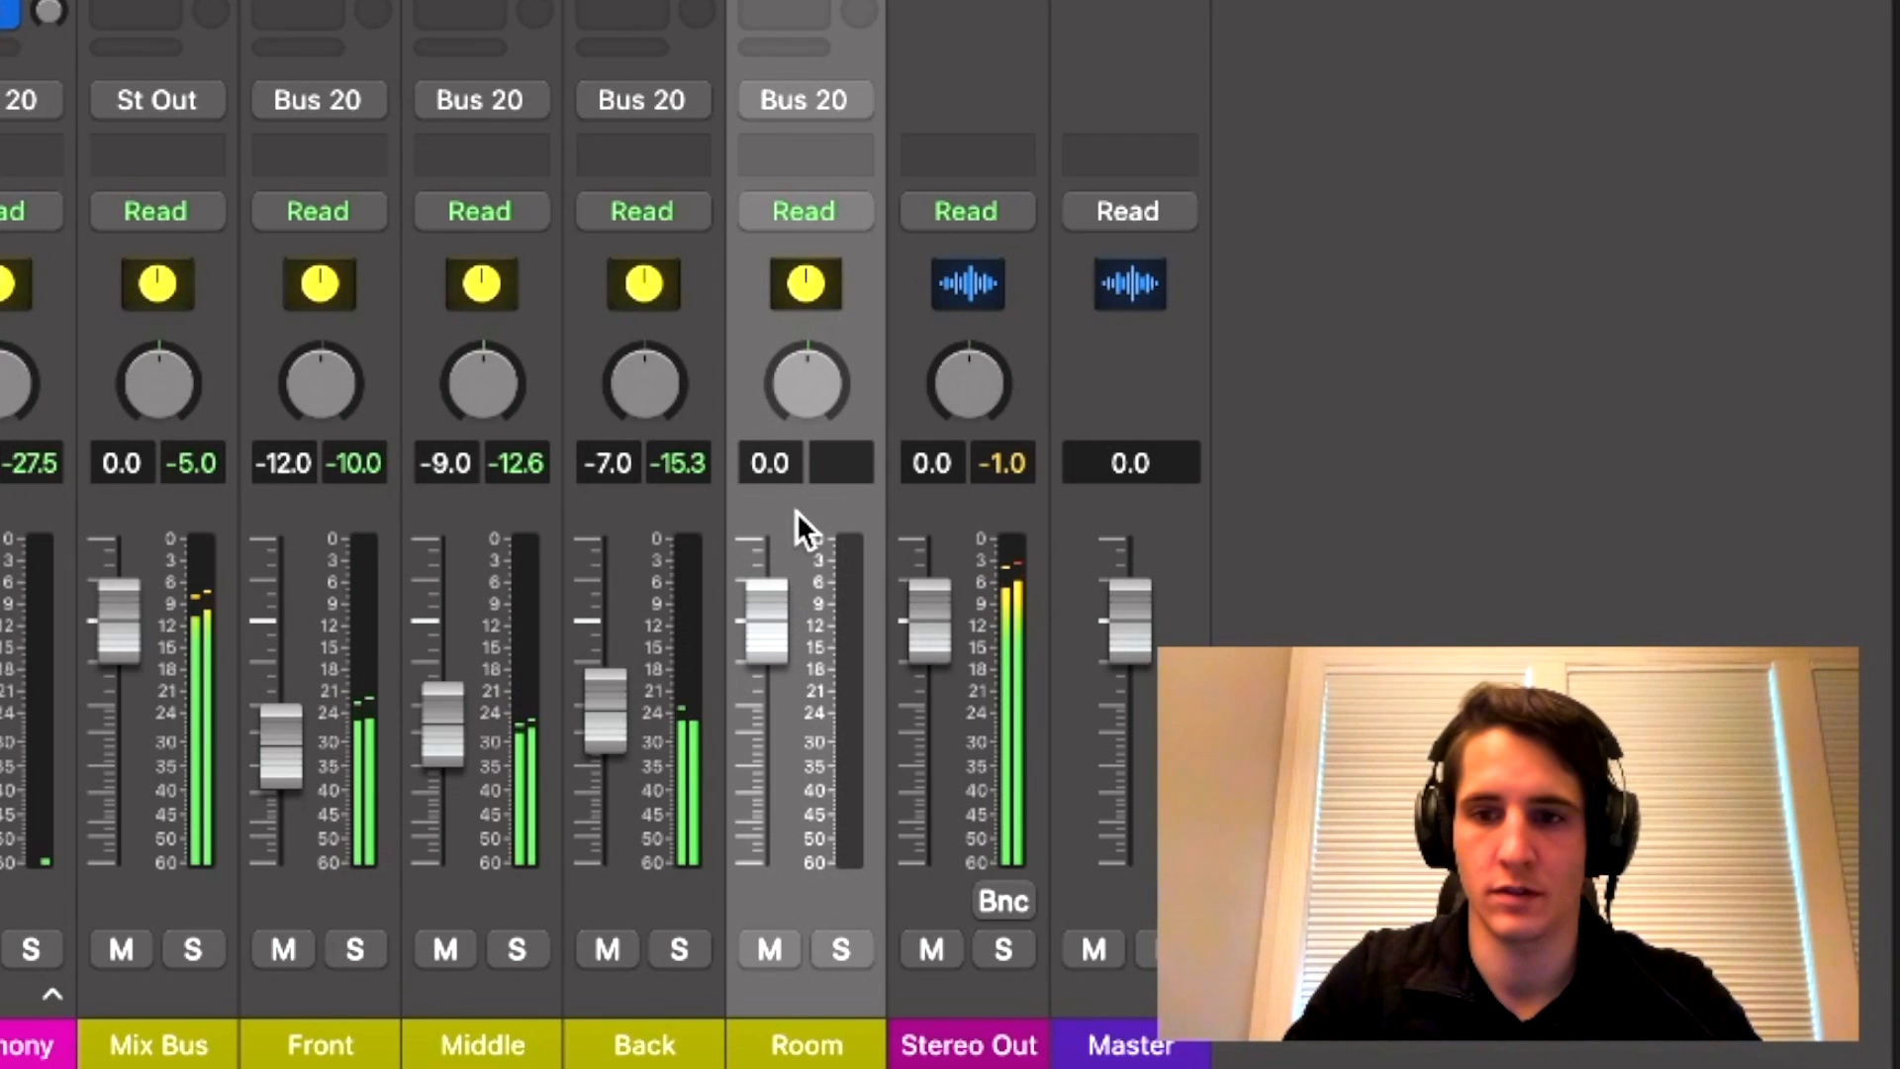
Select the Front, Middle and Back auxes together, then mute and unmute them to compare the mix with and without reverb
click(346, 522)
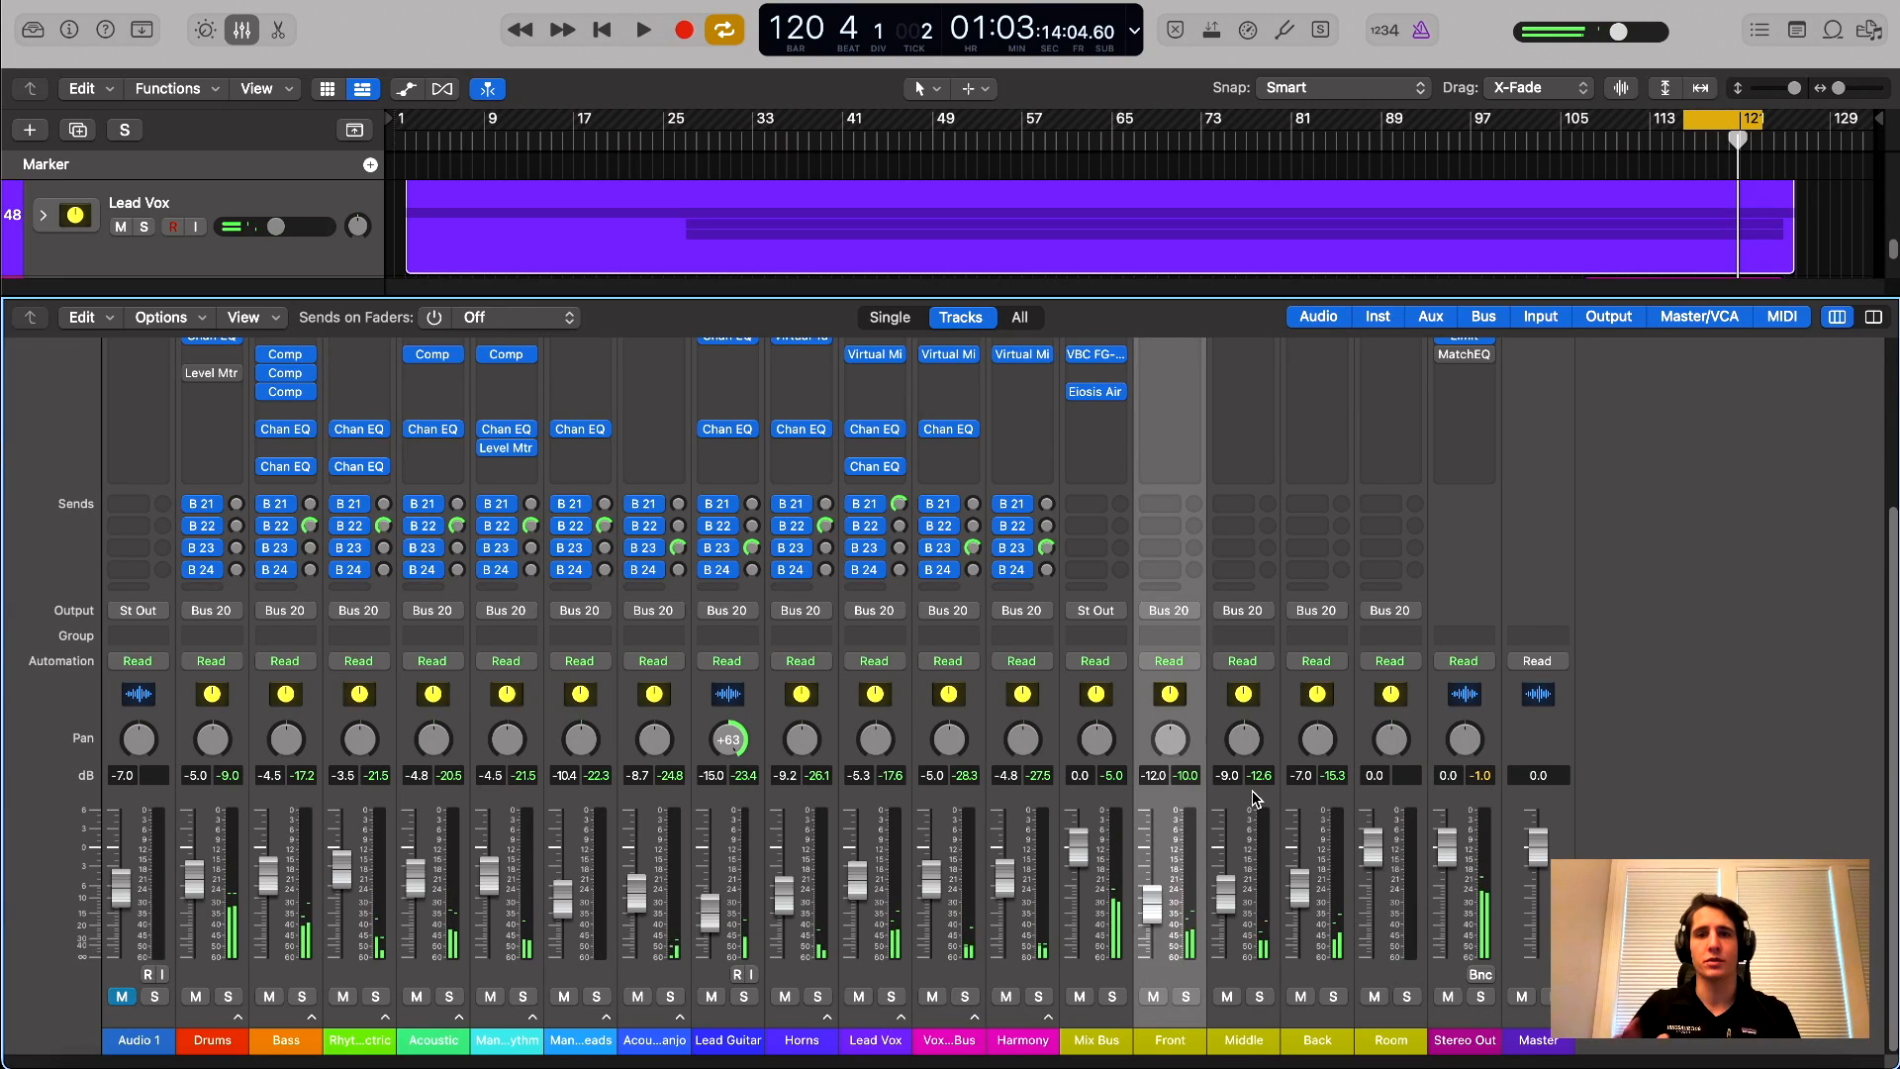
shift+click(1304, 829)
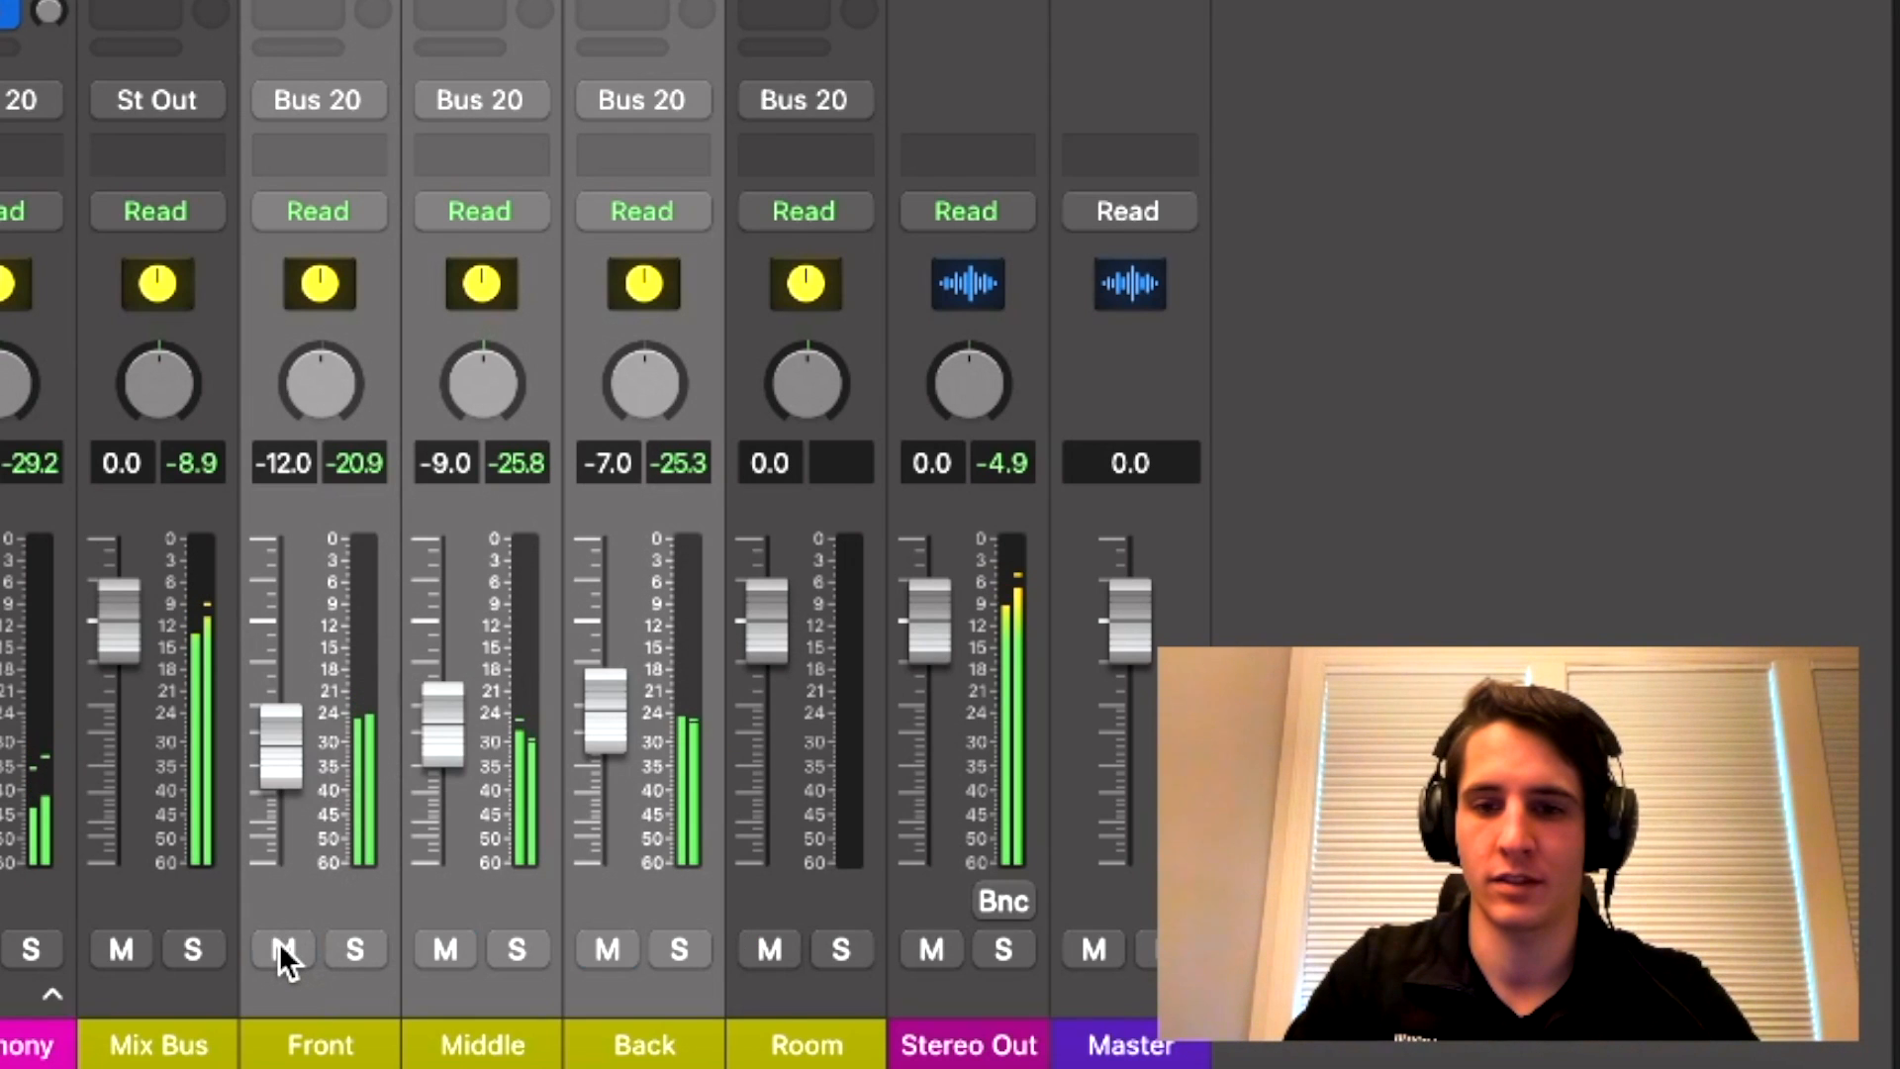
click(279, 942)
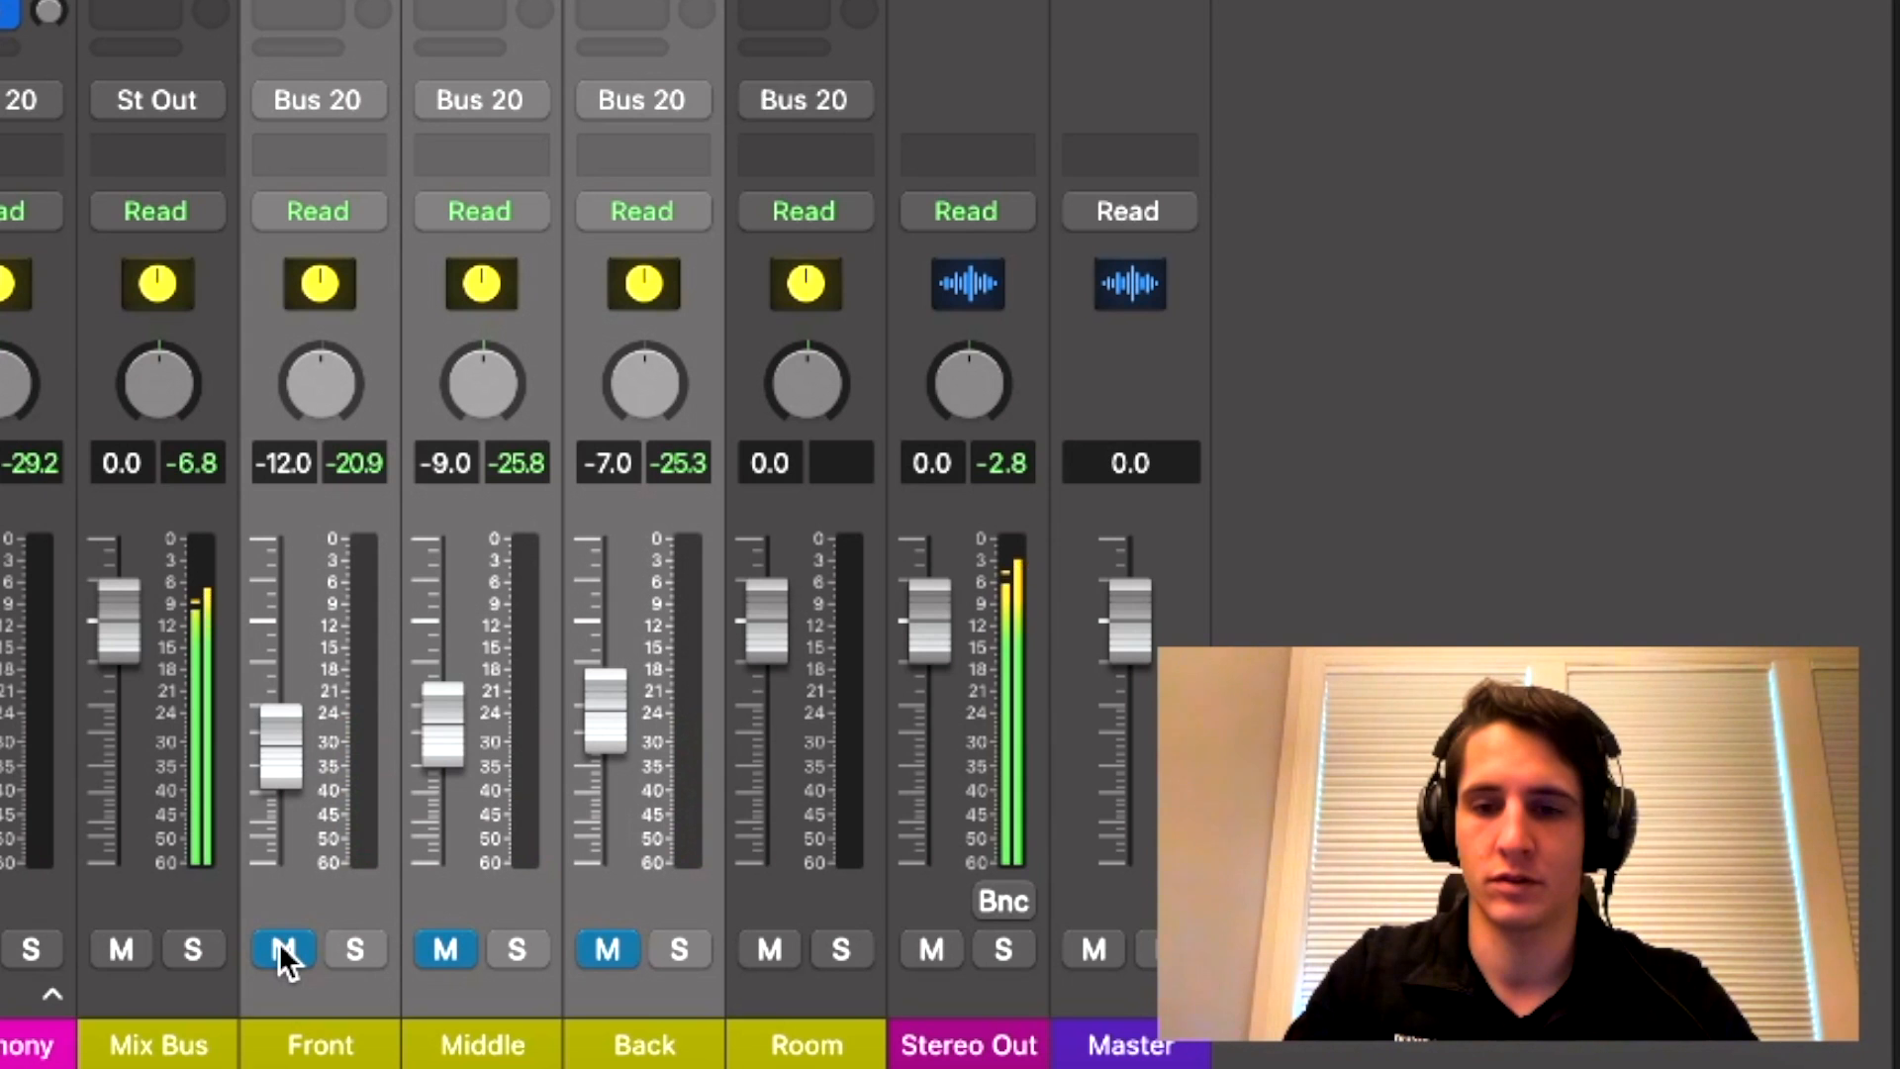
click(279, 942)
Lower the Front, Middle and Back faders together to -14.0, -11.0 and -9.0 dB, and compare the mix with them muted and unmuted
drag(276, 746, 276, 760)
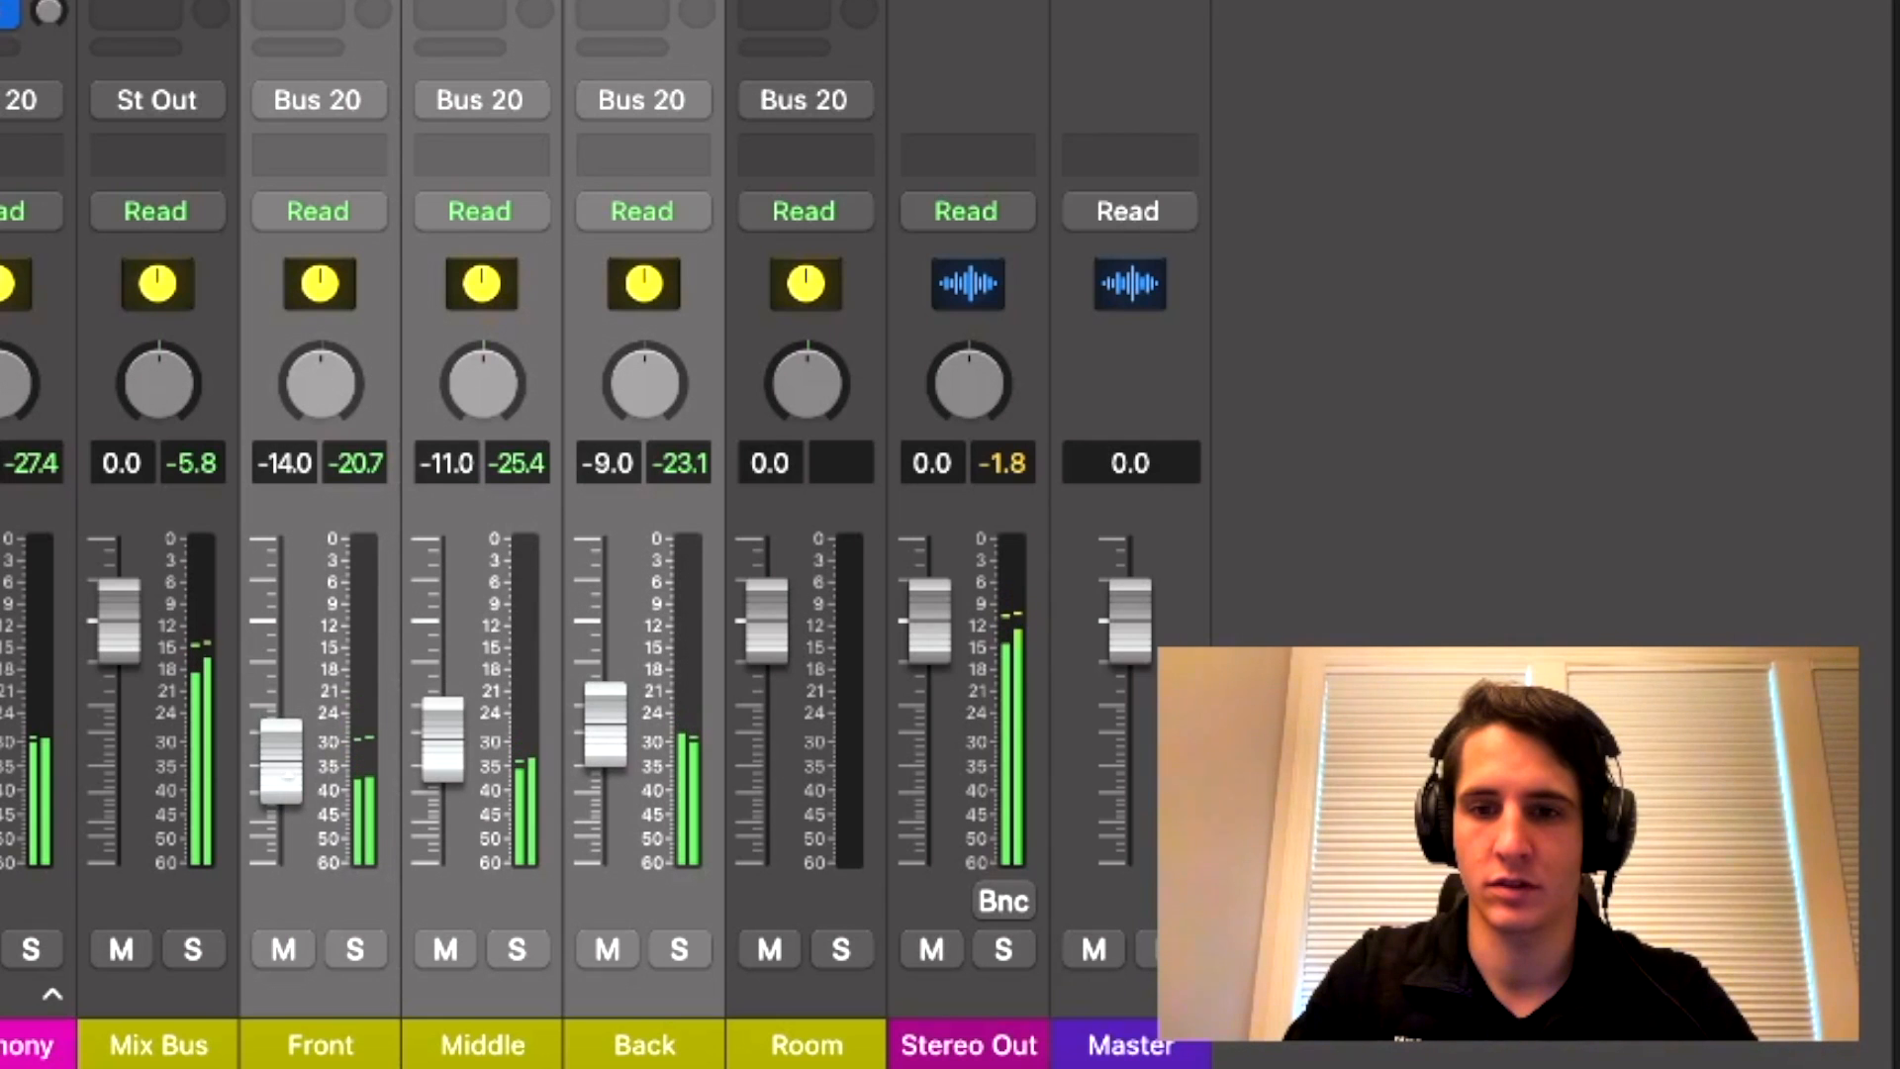
click(287, 945)
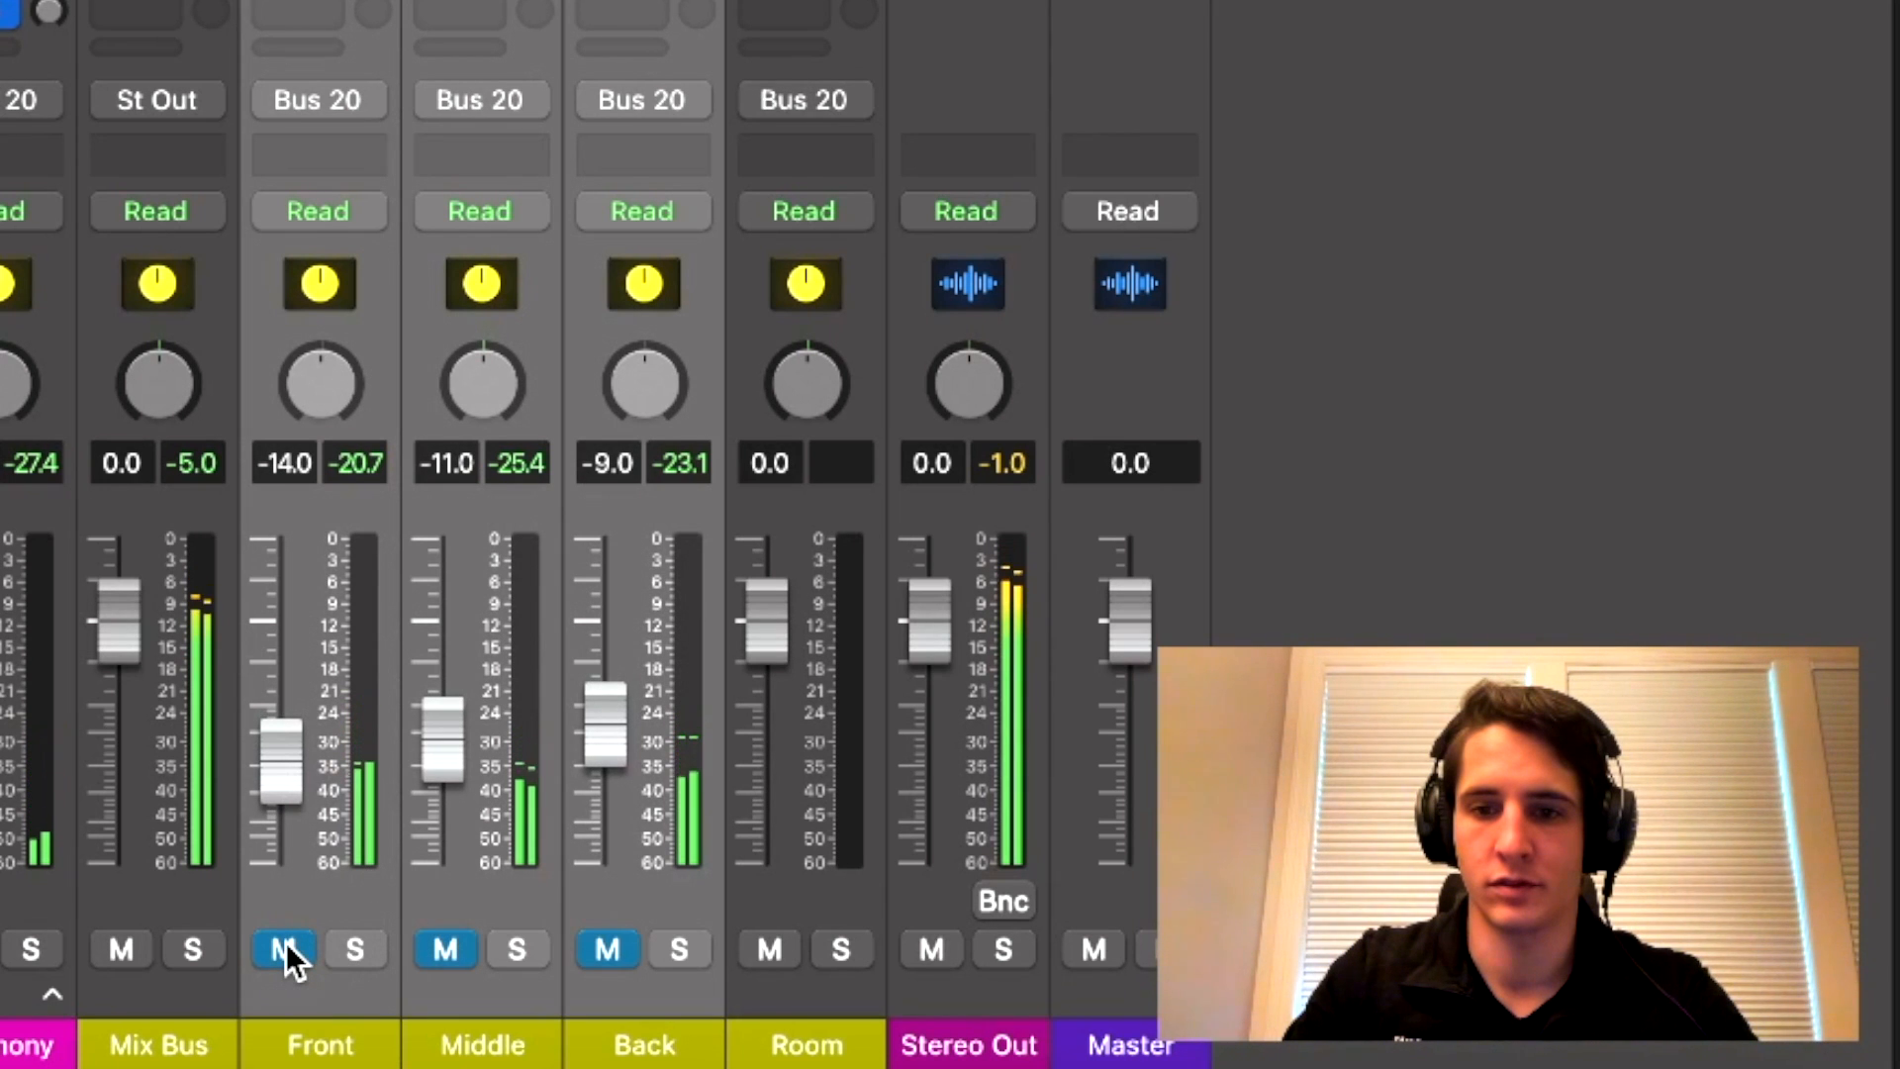
click(287, 945)
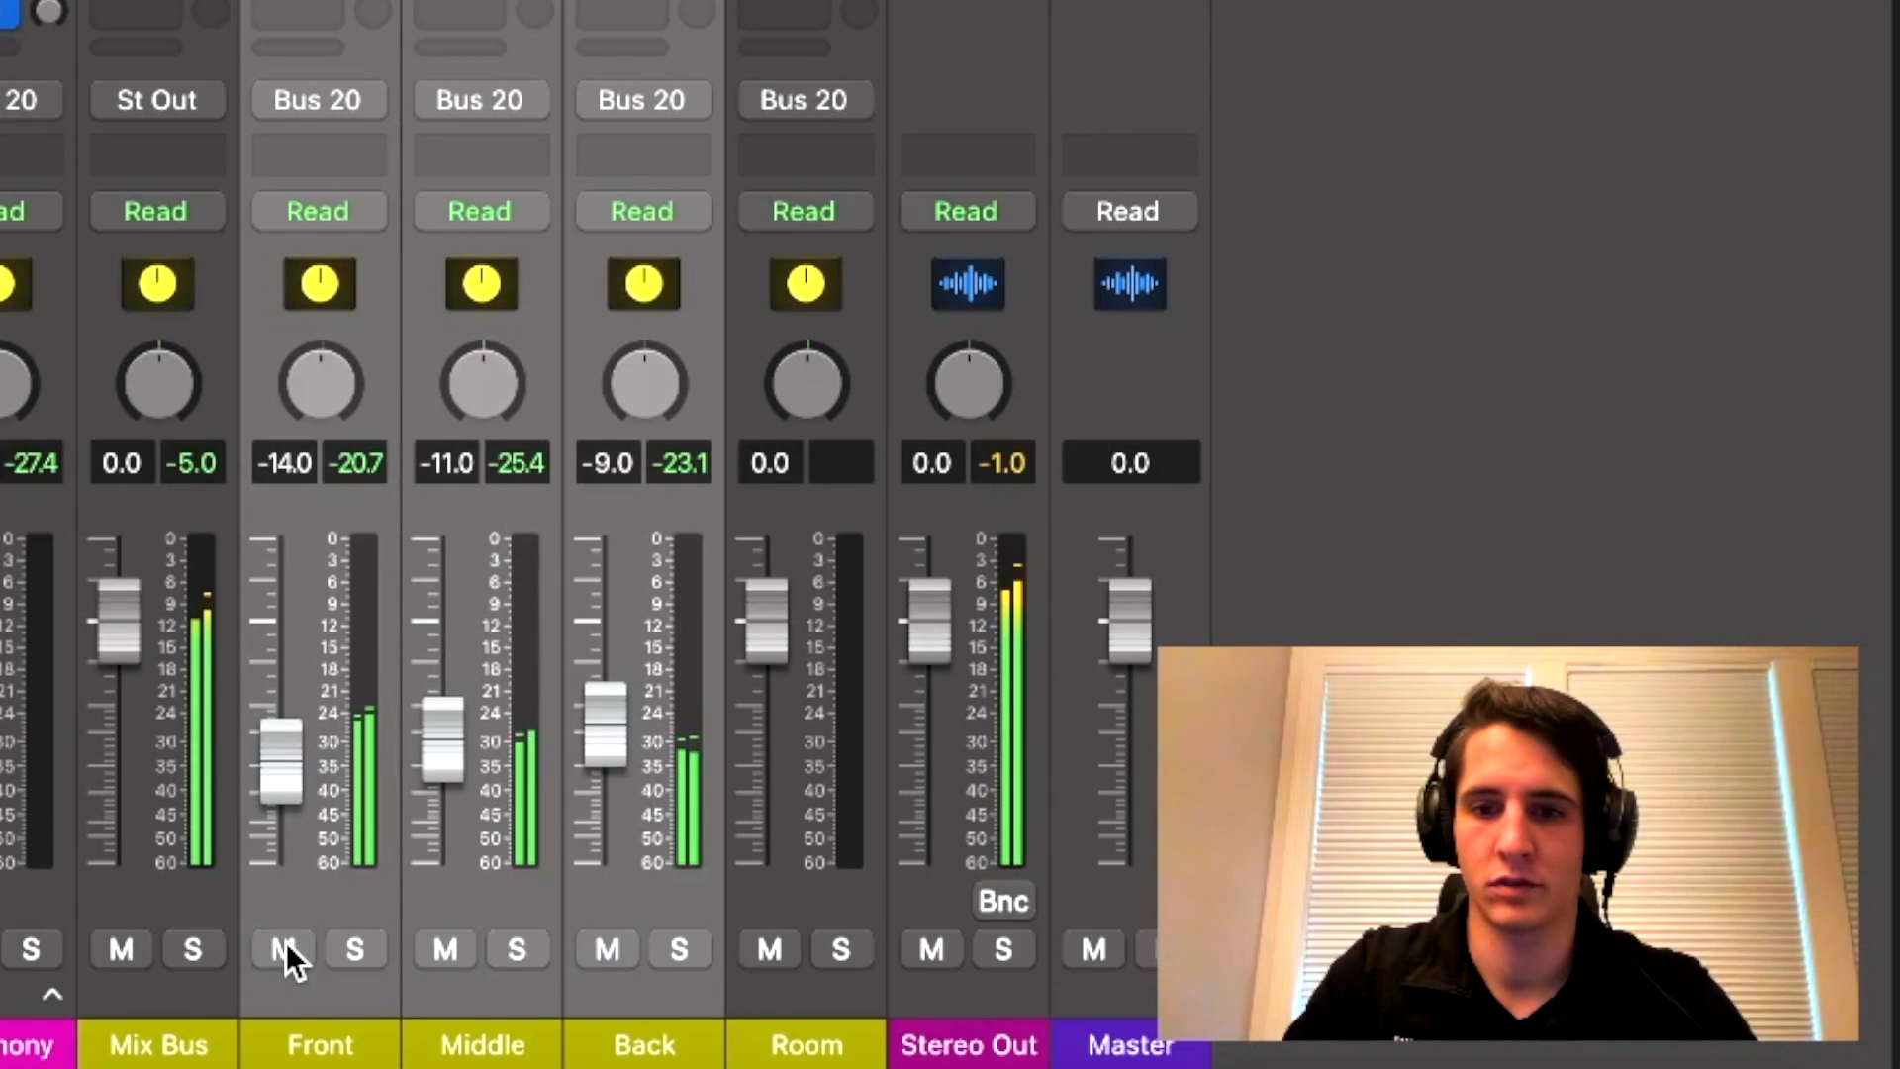
Fine-tune the grouped Front, Middle and Back faders to -14.2, -11.2 and -9.2 dB, muting and unmuting them to compare
drag(282, 771, 282, 779)
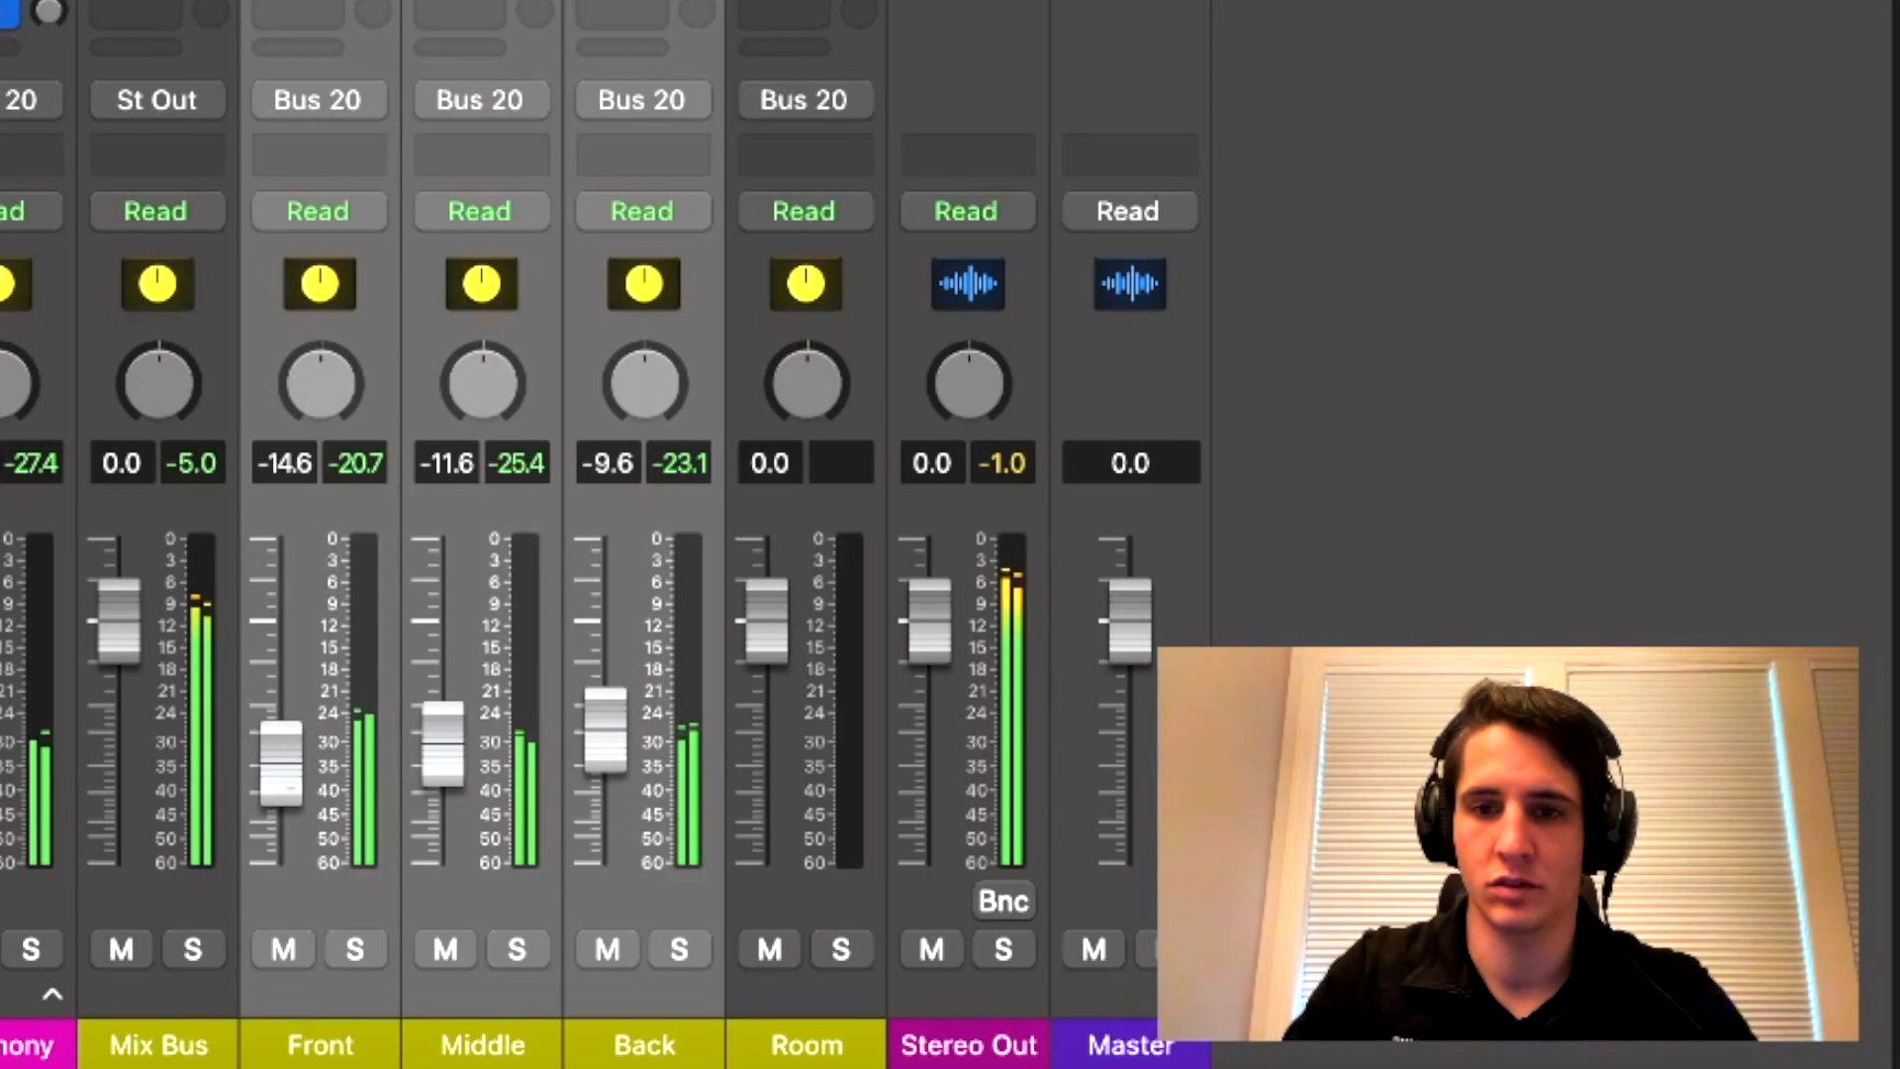
click(285, 945)
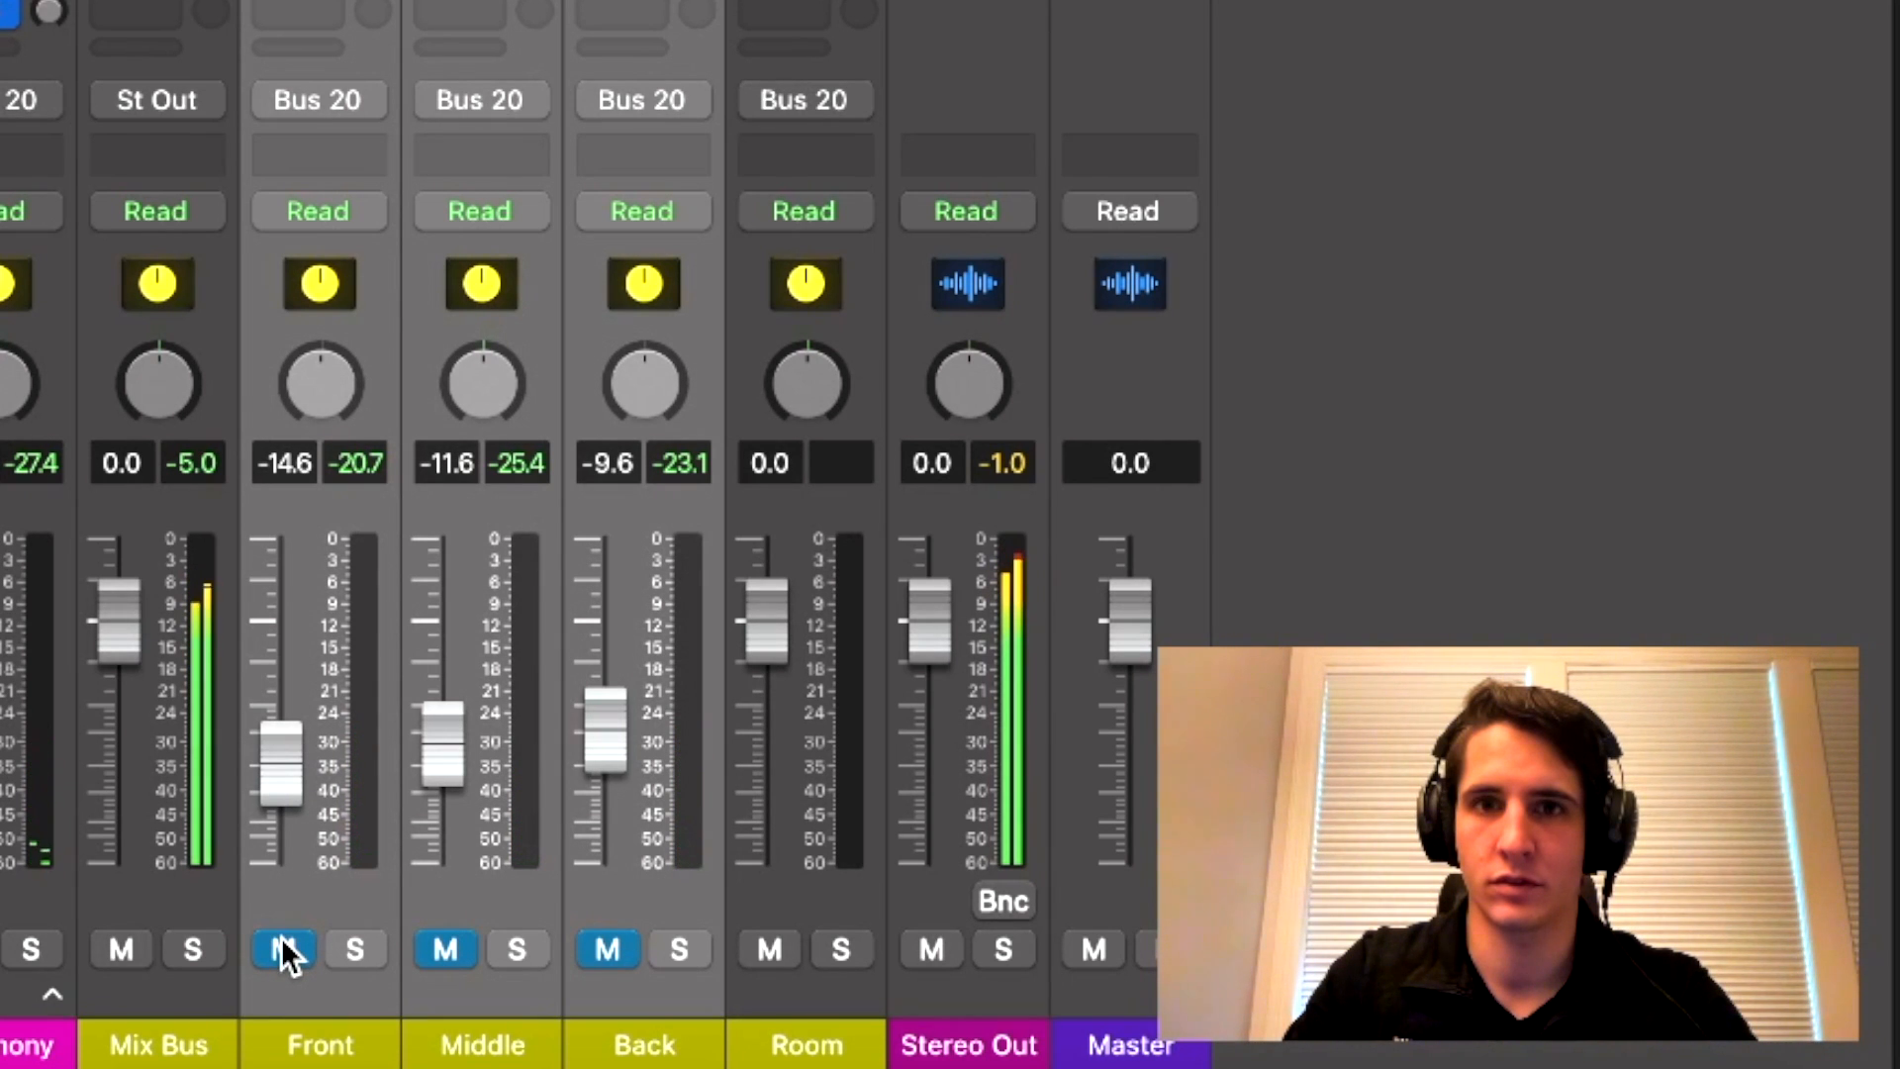
click(281, 941)
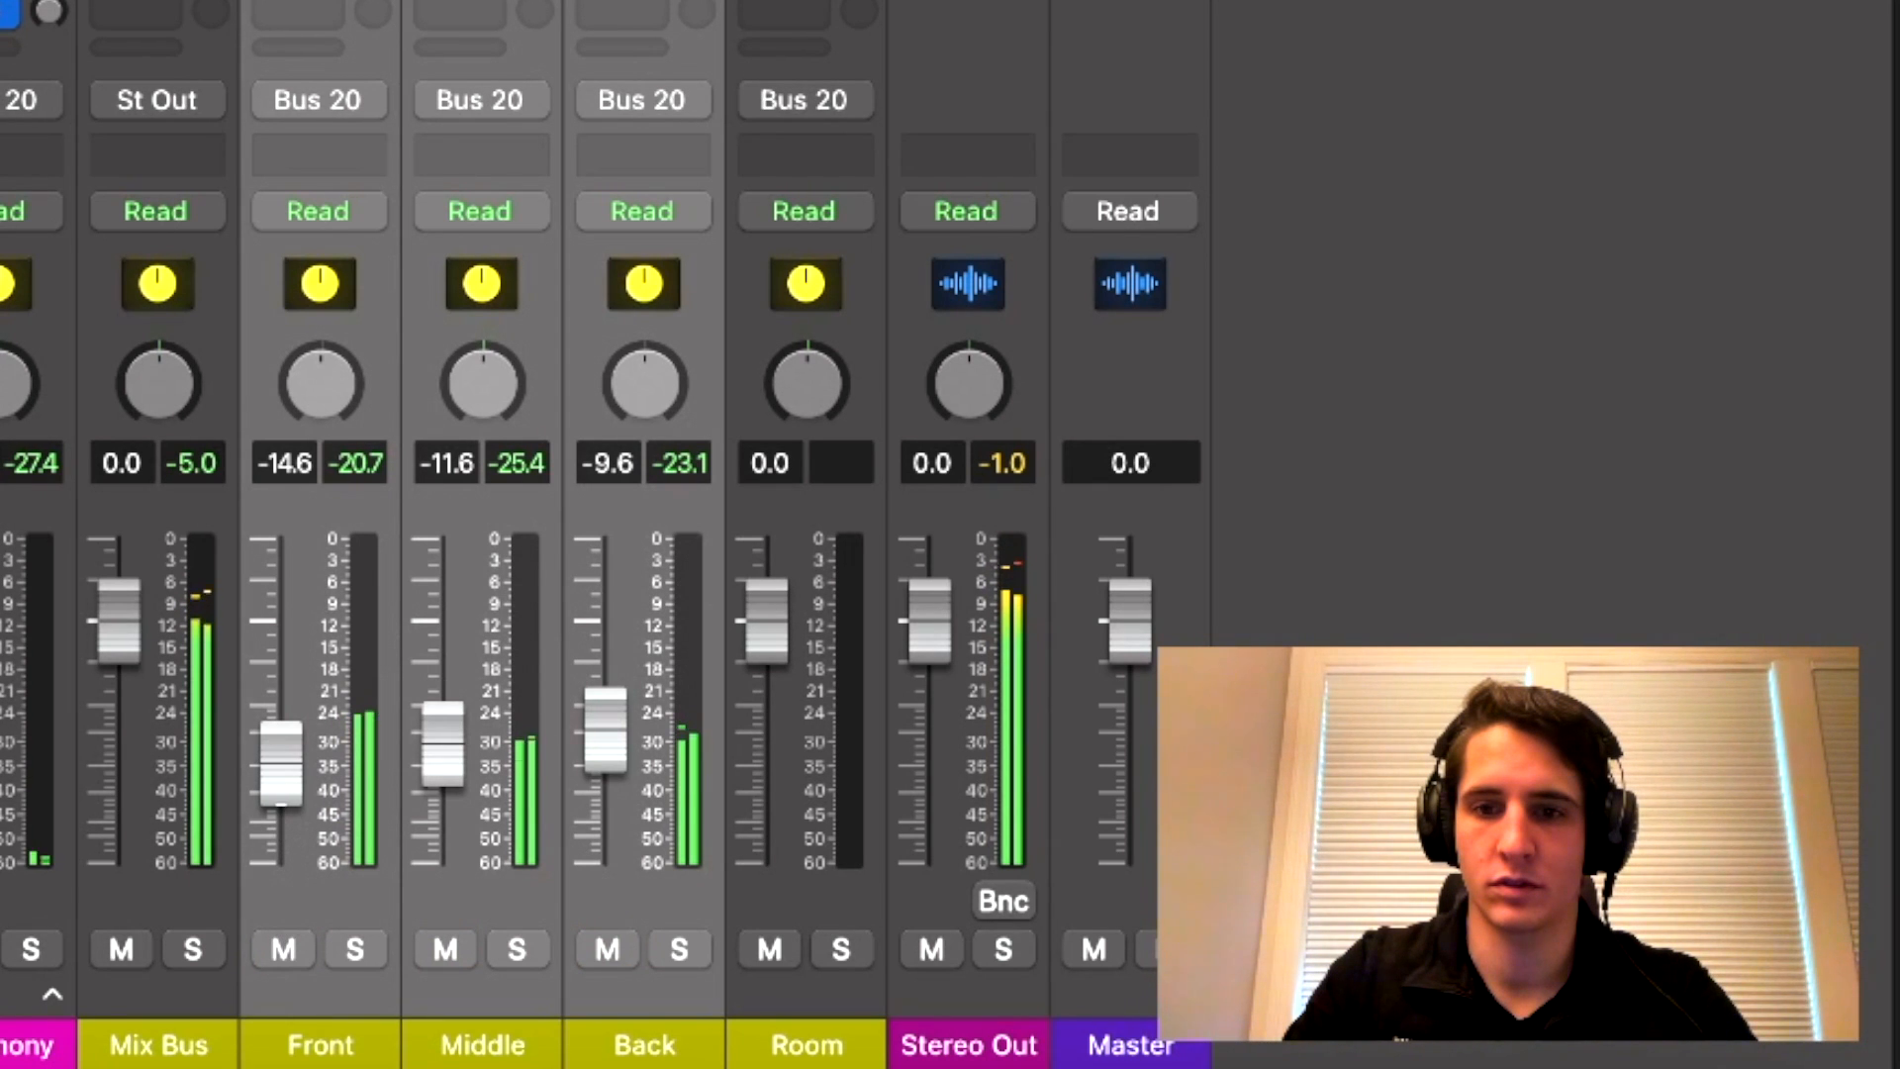
drag(281, 803, 281, 800)
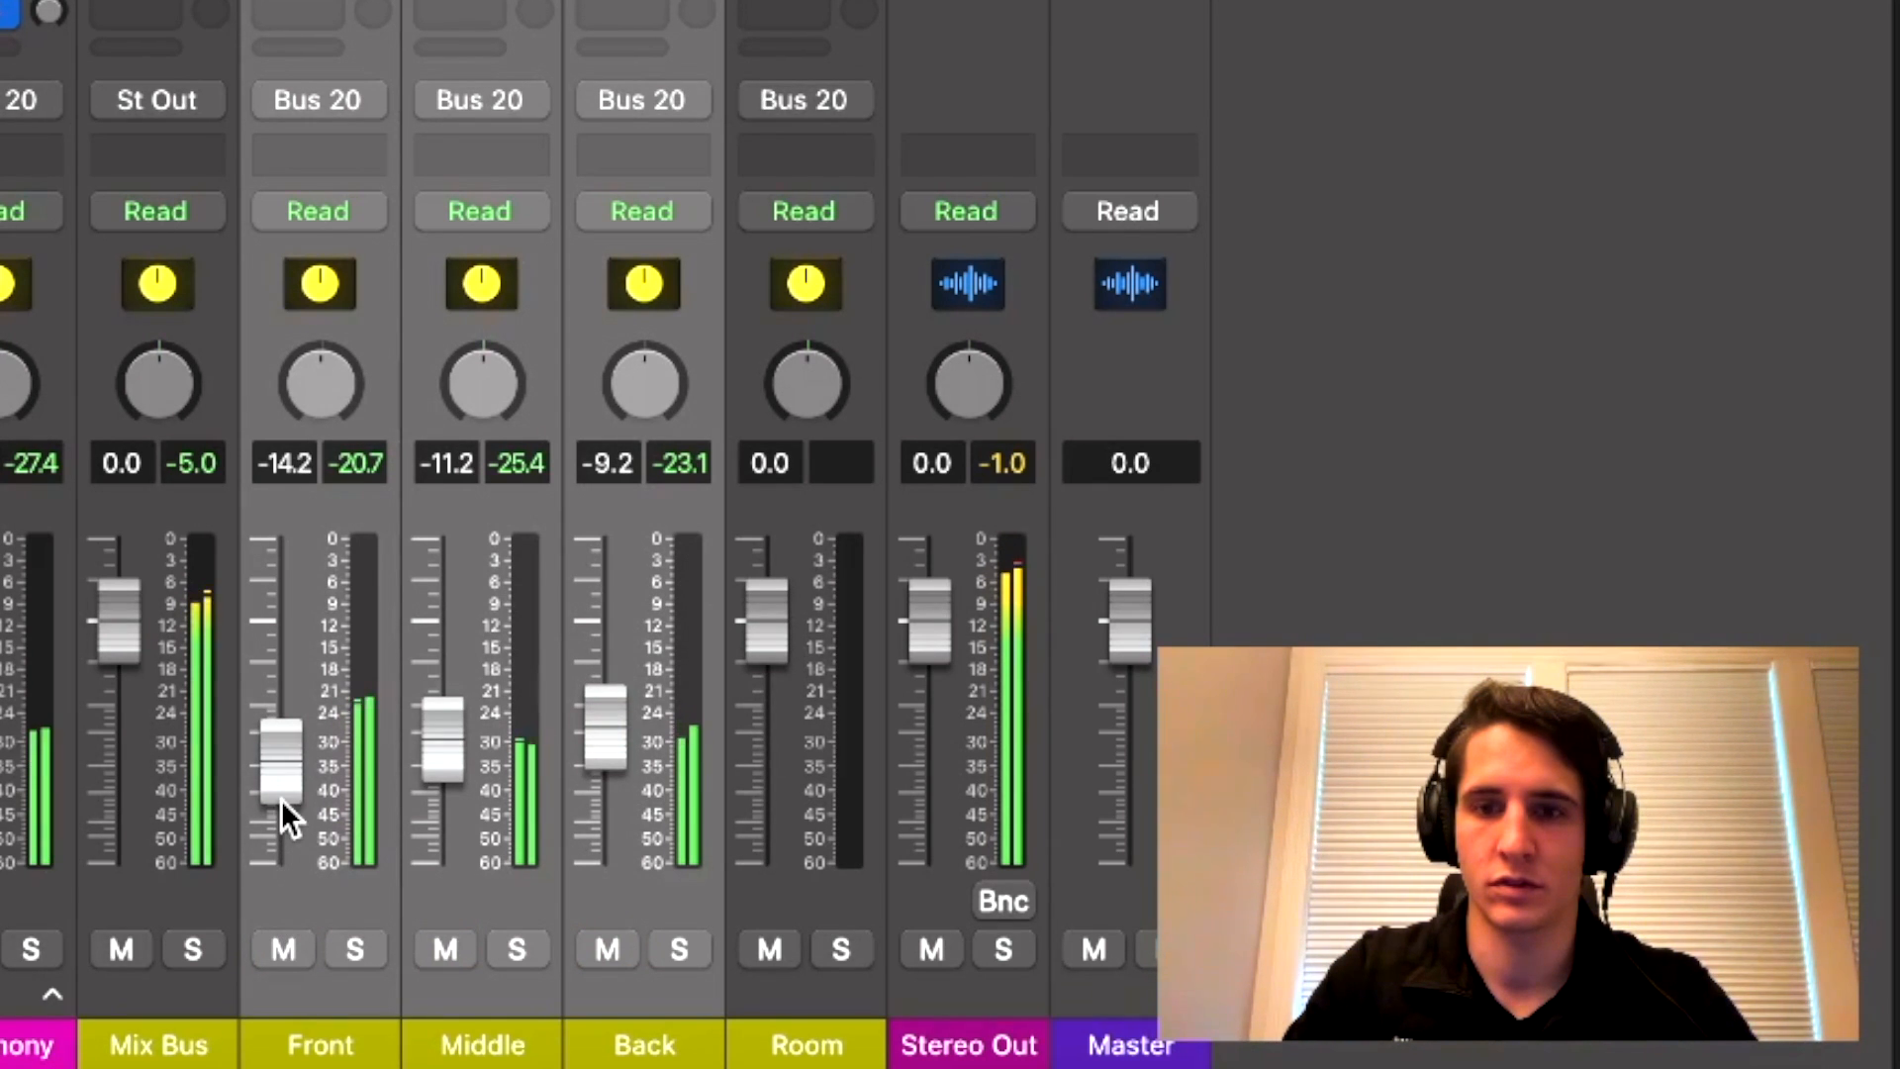